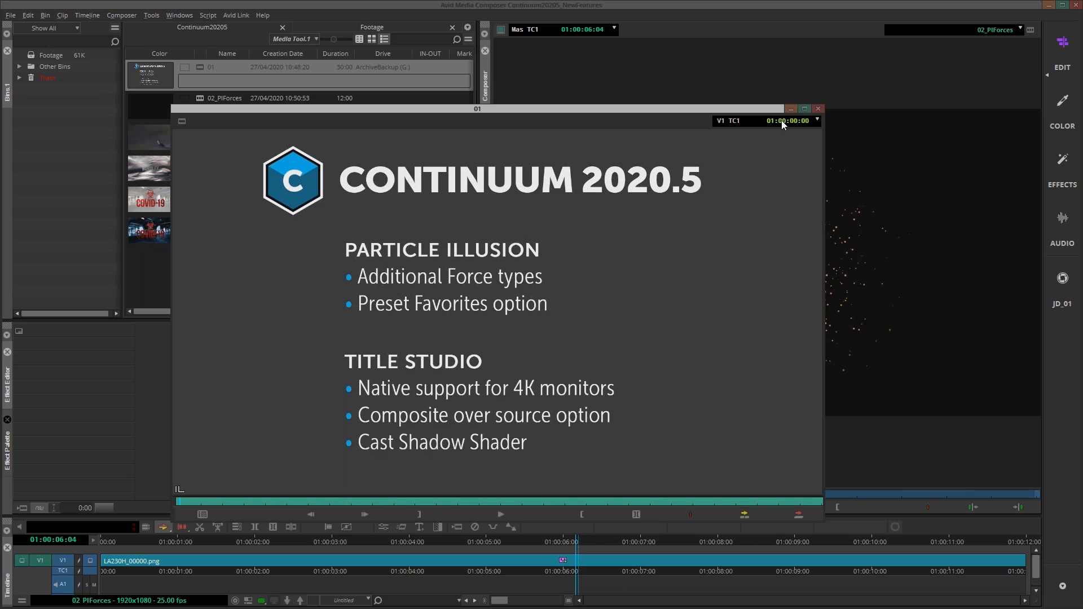
Close the clip preview, open the BCC Particle Illusion effect on the LA230H_00000.png clip for editing, and launch Particle Illusion maximized.
{"action": "left_click", "coordinate": [818, 109]}
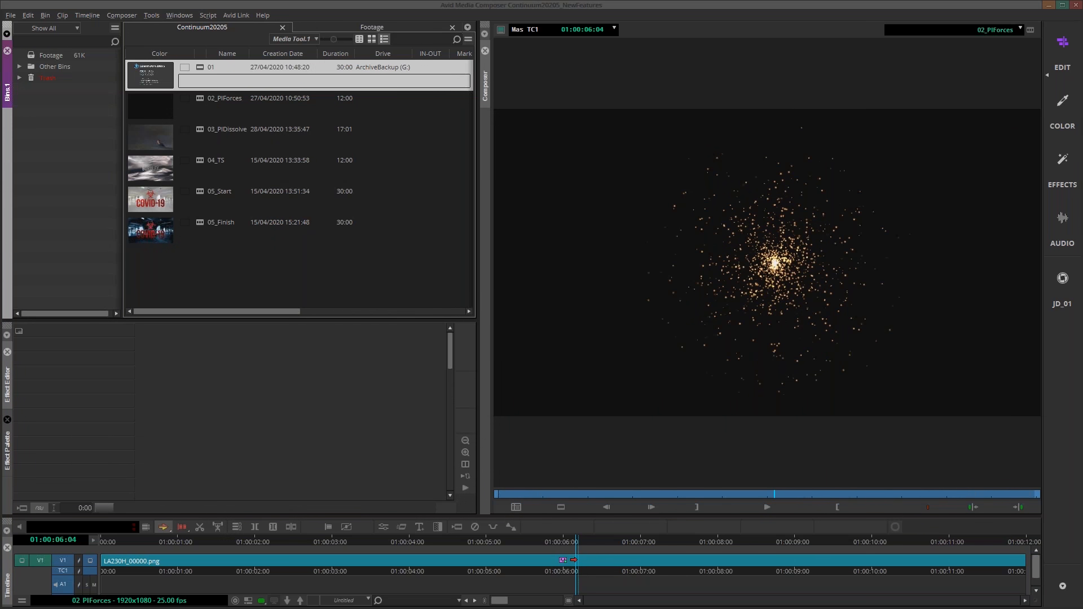
{"action": "left_click", "coordinate": [563, 560]}
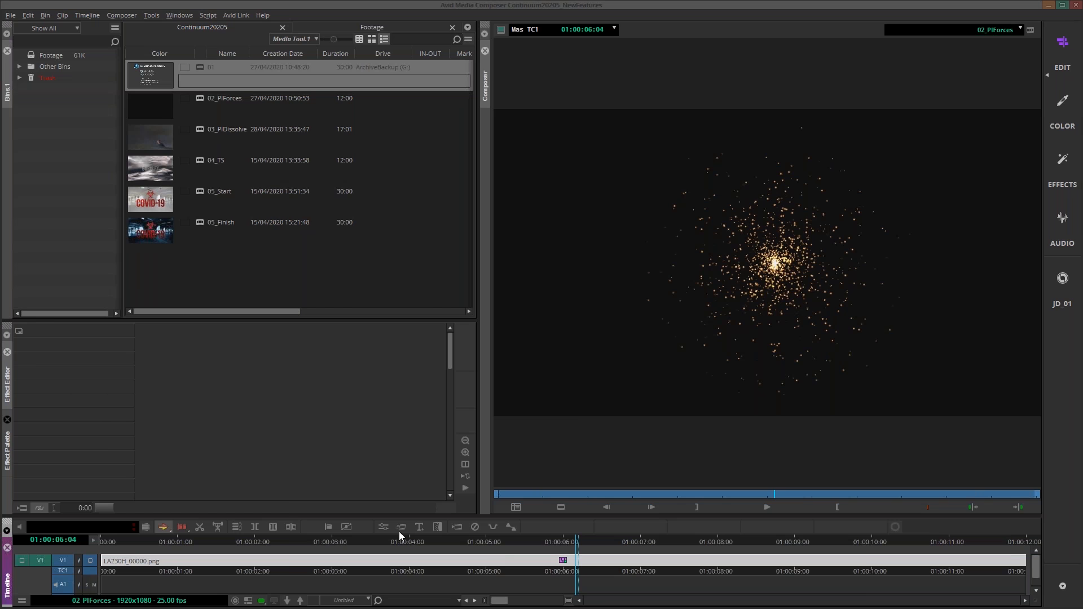
{"action": "left_click", "coordinate": [383, 527]}
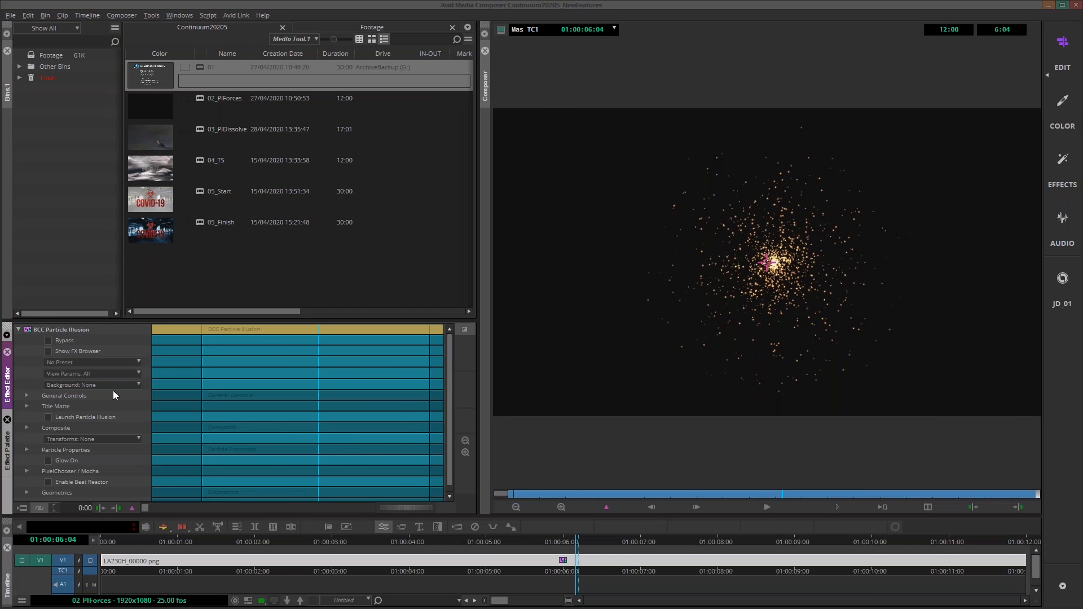
{"action": "left_click", "coordinate": [50, 417]}
{"action": "left_click_drag", "start_coordinate": [1082, 68], "coordinate": [163, 58]}
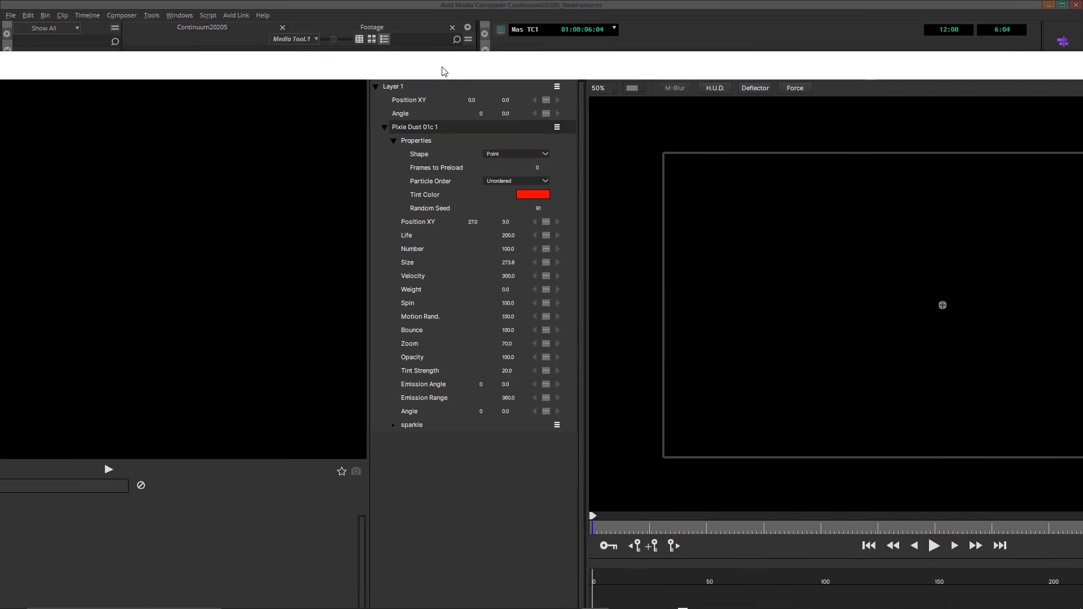
{"action": "left_click", "coordinate": [963, 49]}
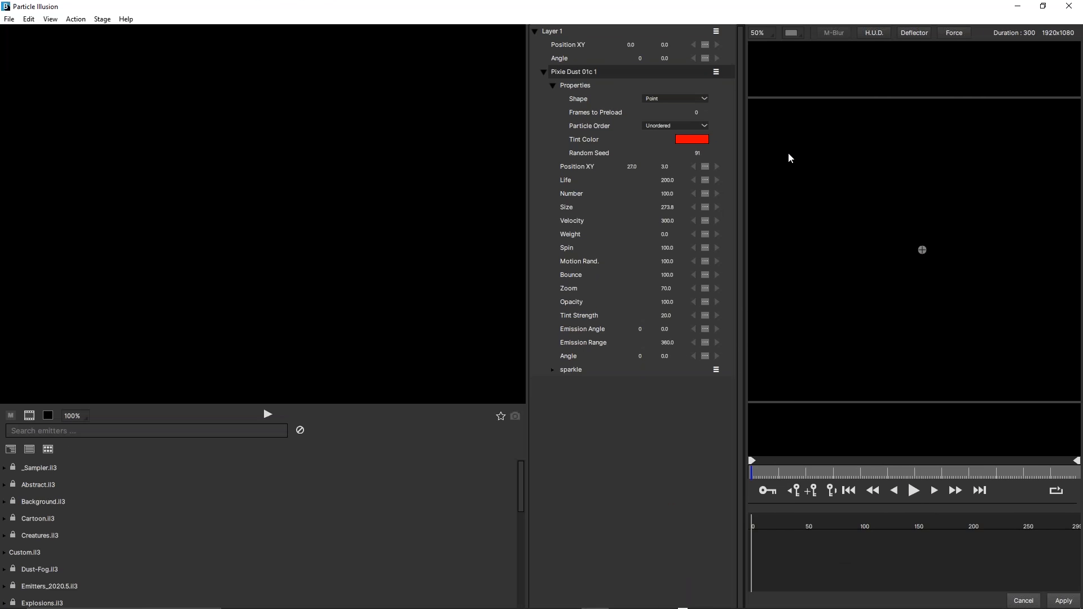
Preview the Pixie Dust emitter's animation and move the playhead to frame 86.
{"action": "left_click", "coordinate": [915, 492]}
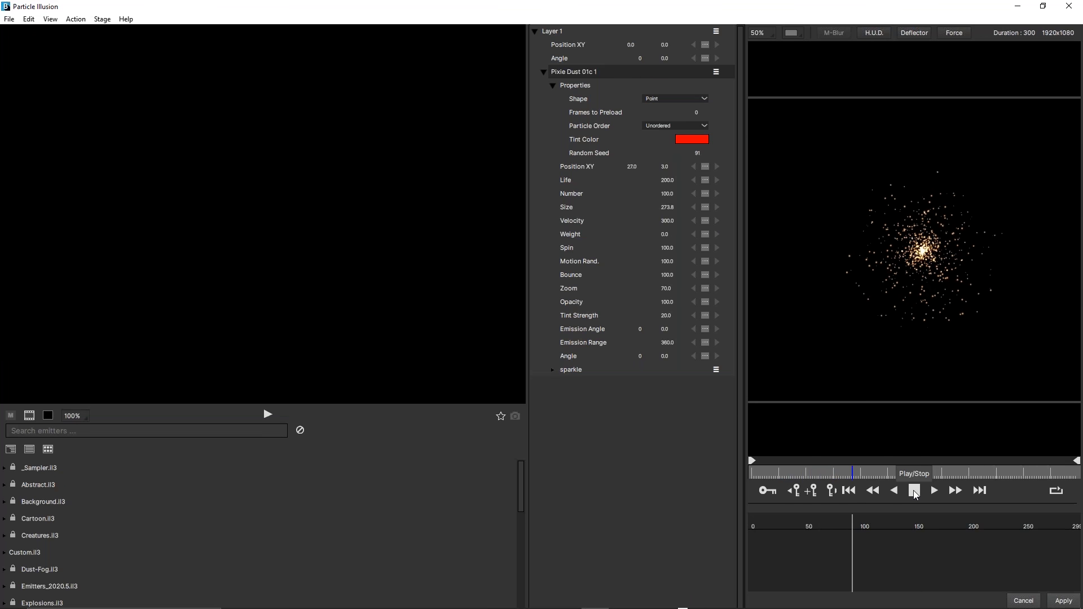
{"action": "left_click", "coordinate": [915, 492]}
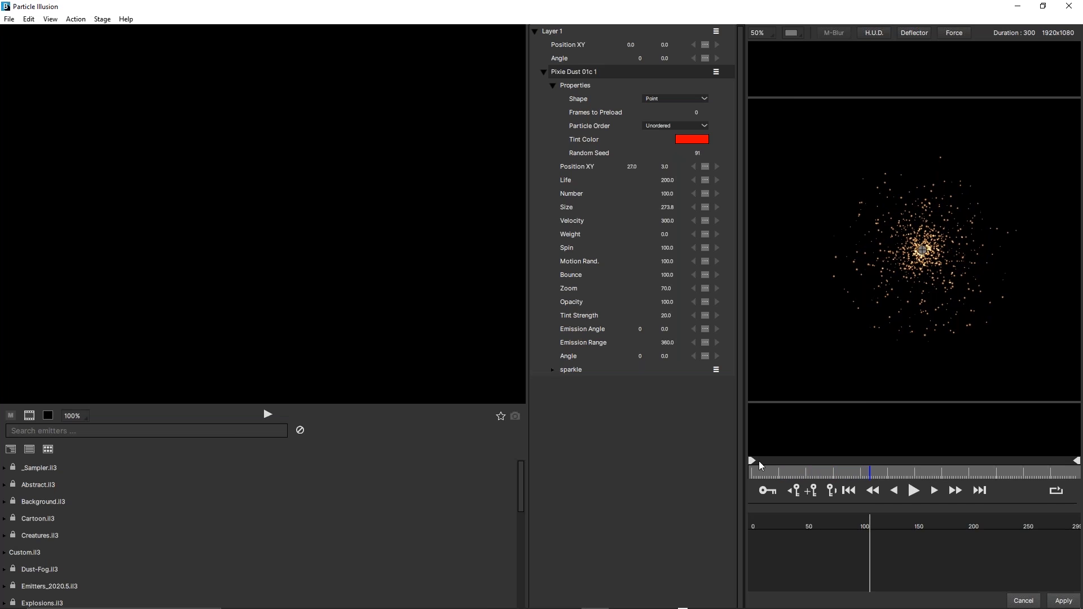
{"action": "left_click_drag", "start_coordinate": [768, 474], "coordinate": [845, 481]}
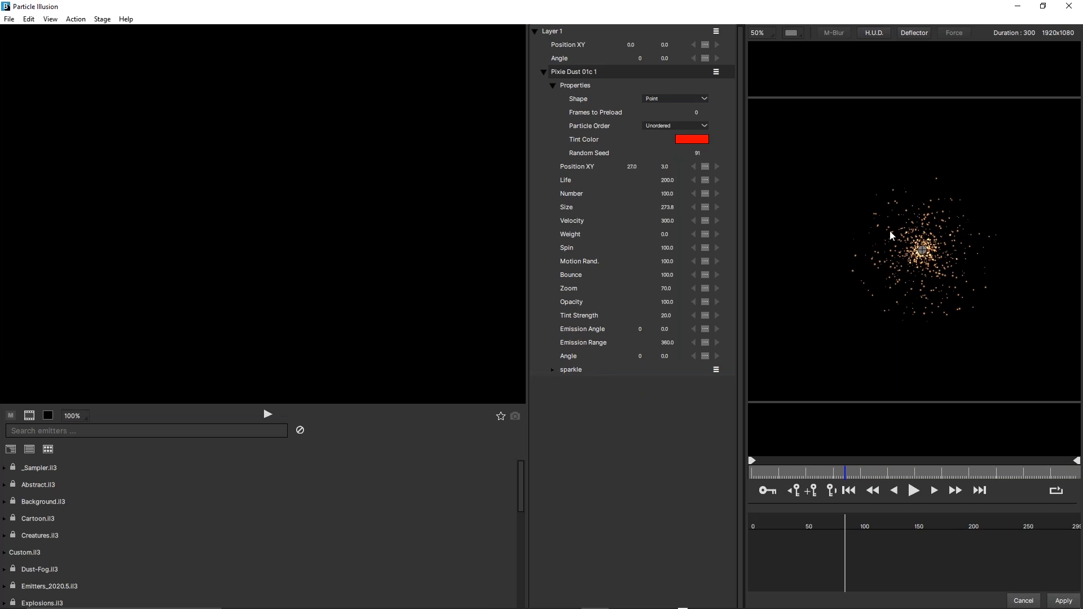
Add an Area force starting at frame 0, positioned over the Pixie Dust emitter at about X -11, Y 34, with an angle of 1.
{"action": "left_click", "coordinate": [882, 257]}
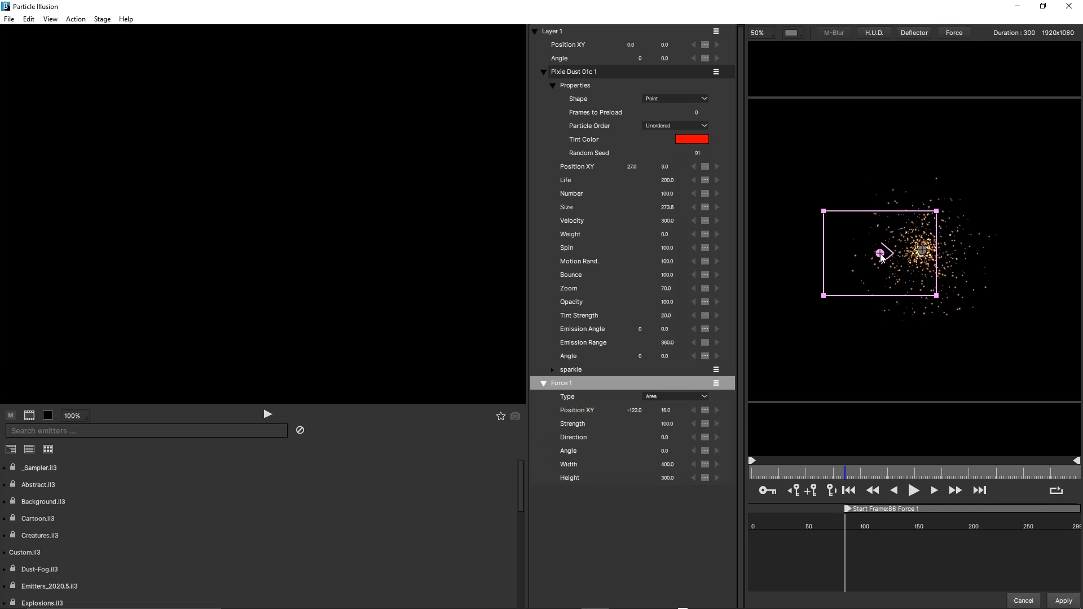
{"action": "double_click", "coordinate": [867, 507]}
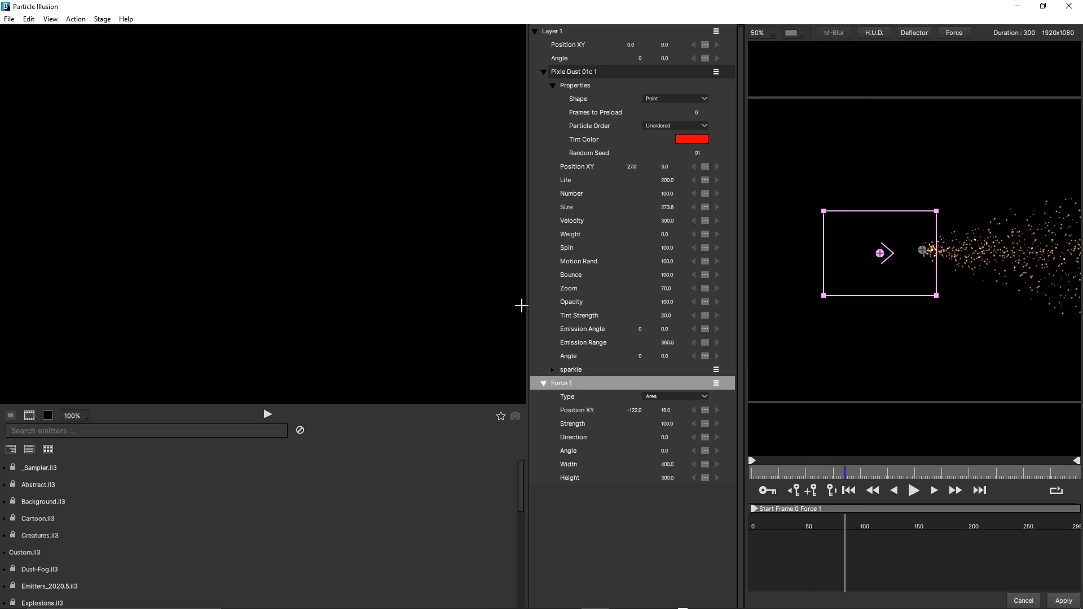
{"action": "left_click_drag", "start_coordinate": [525, 302], "coordinate": [205, 346]}
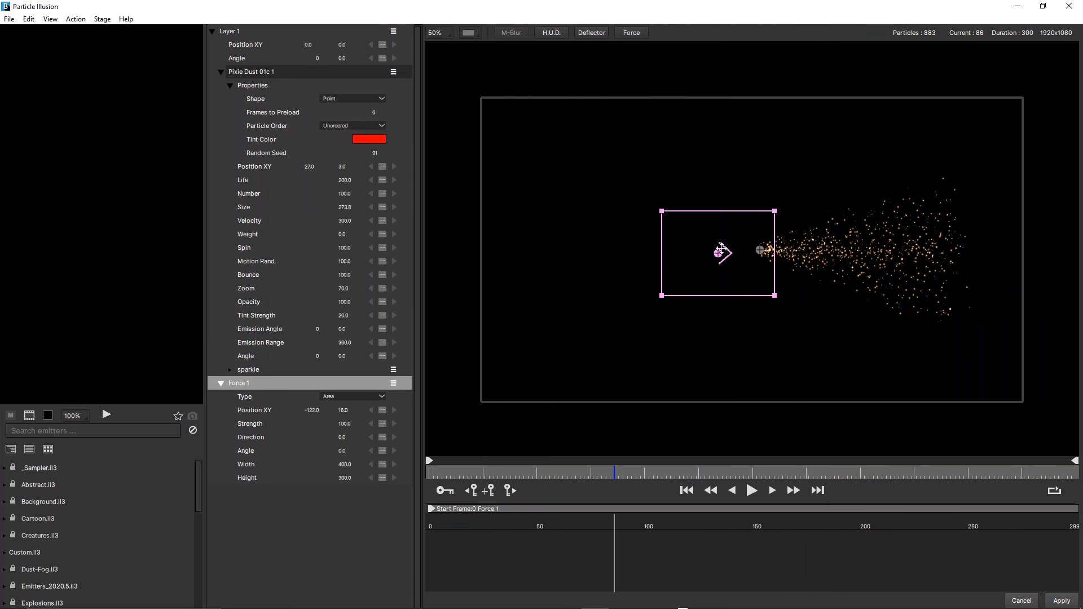
{"action": "left_click_drag", "start_coordinate": [721, 251], "coordinate": [775, 259]}
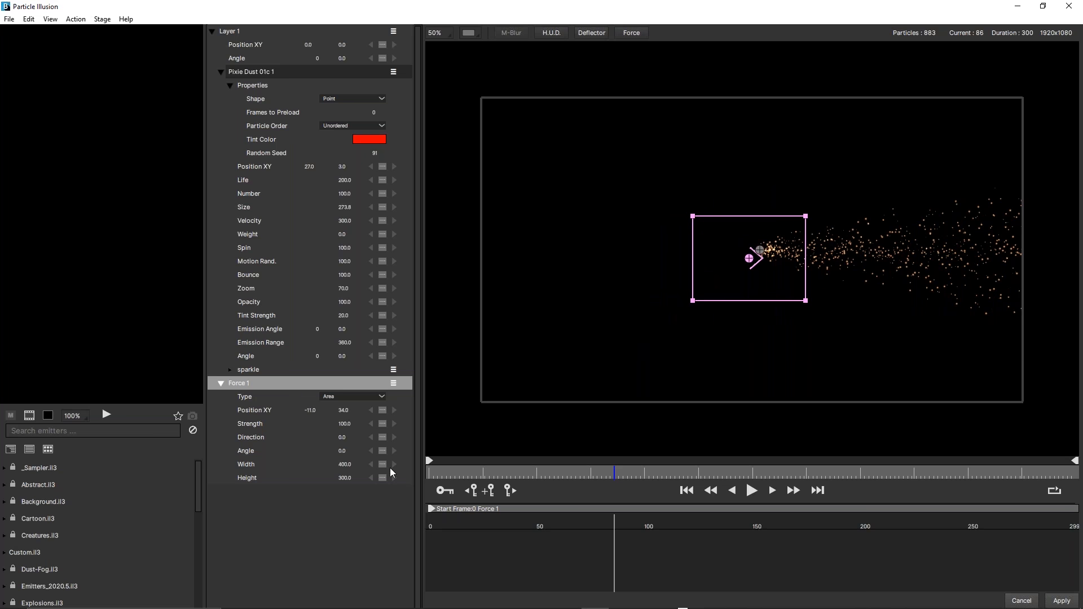
{"action": "mouse_move", "coordinate": [343, 453]}
{"action": "left_mouse_down"}
{"action": "mouse_move", "coordinate": [380, 438]}
{"action": "mouse_move", "coordinate": [327, 455]}
{"action": "mouse_move", "coordinate": [343, 450]}
{"action": "left_mouse_up"}
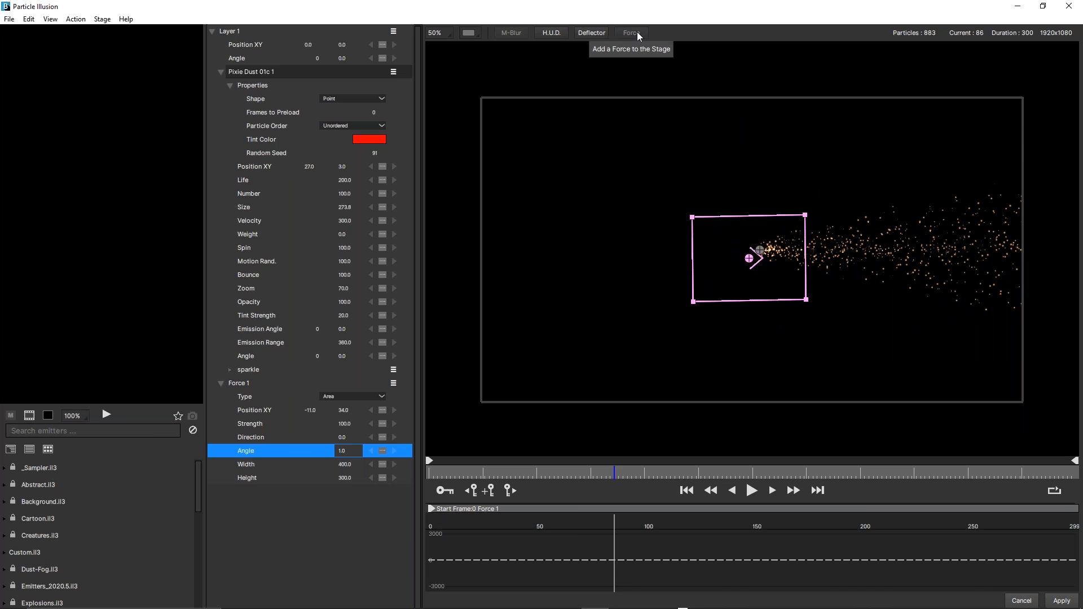
Add a second Area force starting at frame 0, at about X 289, Y 34, and rotate it to an angle of about -44.
{"action": "left_click", "coordinate": [772, 213]}
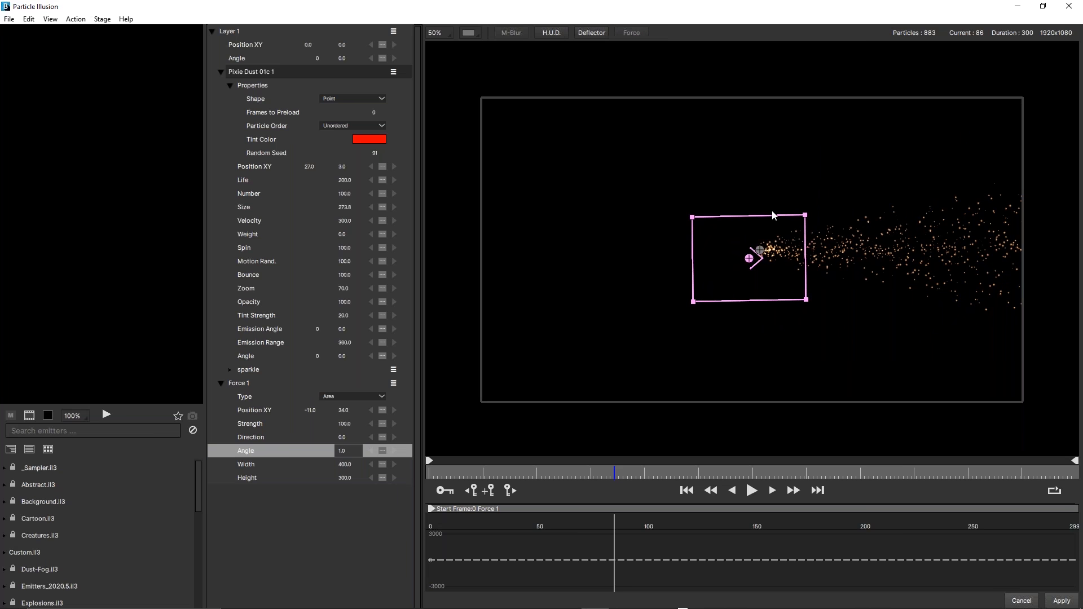
{"action": "left_click", "coordinate": [772, 212]}
{"action": "double_click", "coordinate": [639, 507]}
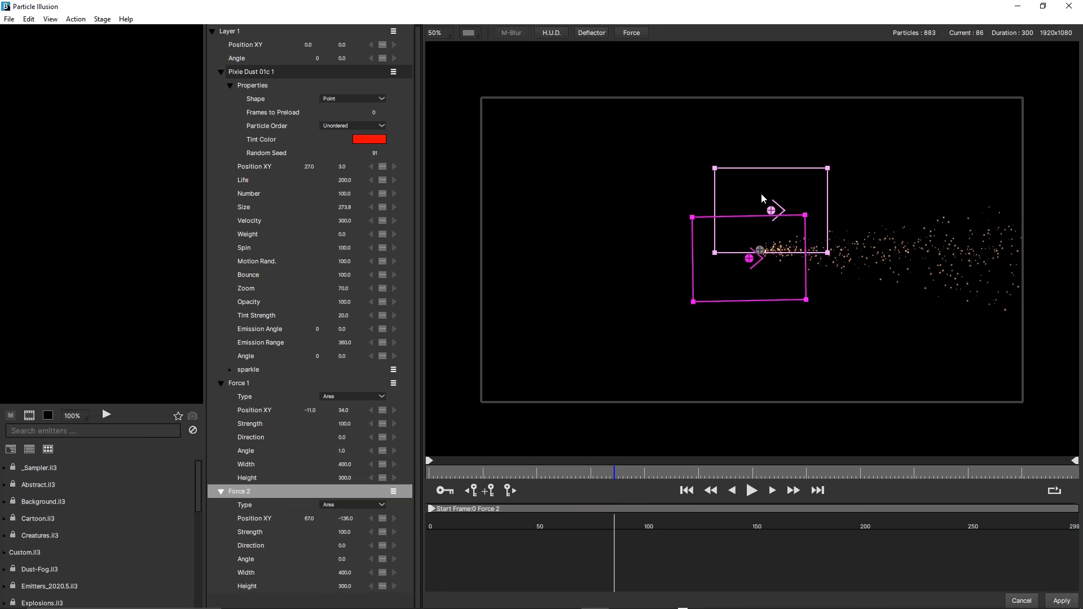
{"action": "left_click_drag", "start_coordinate": [772, 210], "coordinate": [839, 258]}
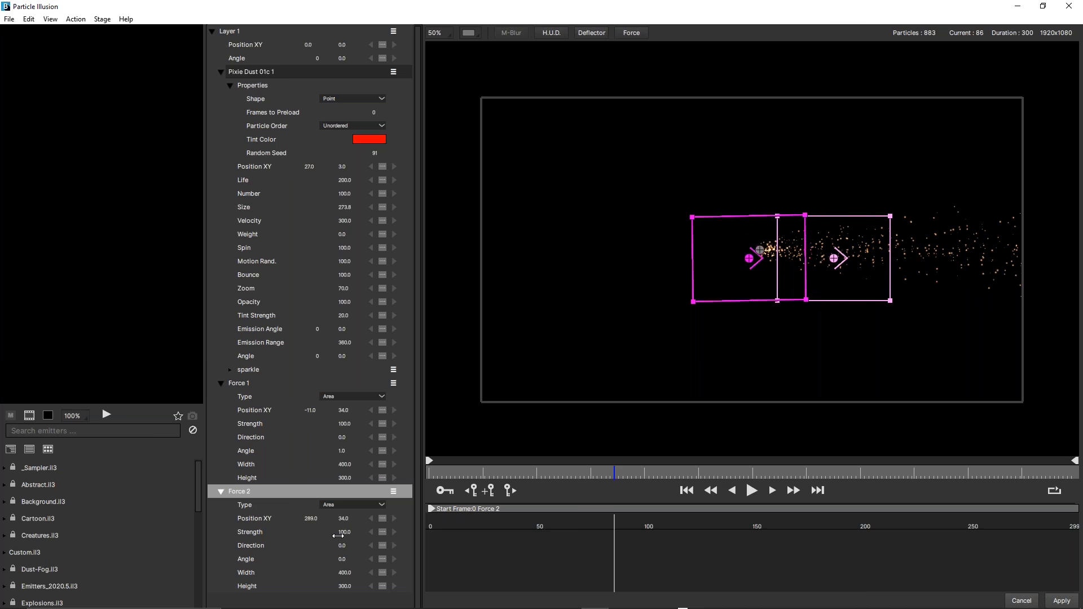
{"action": "left_click_drag", "start_coordinate": [341, 559], "coordinate": [320, 586]}
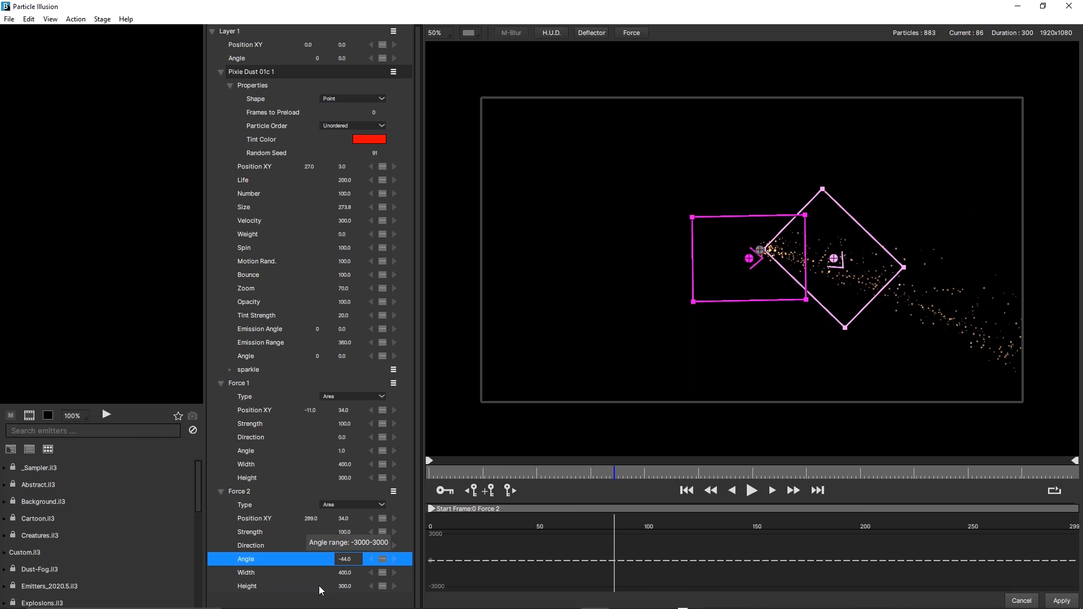
Delete the second force from the stage.
{"action": "left_click", "coordinate": [834, 259]}
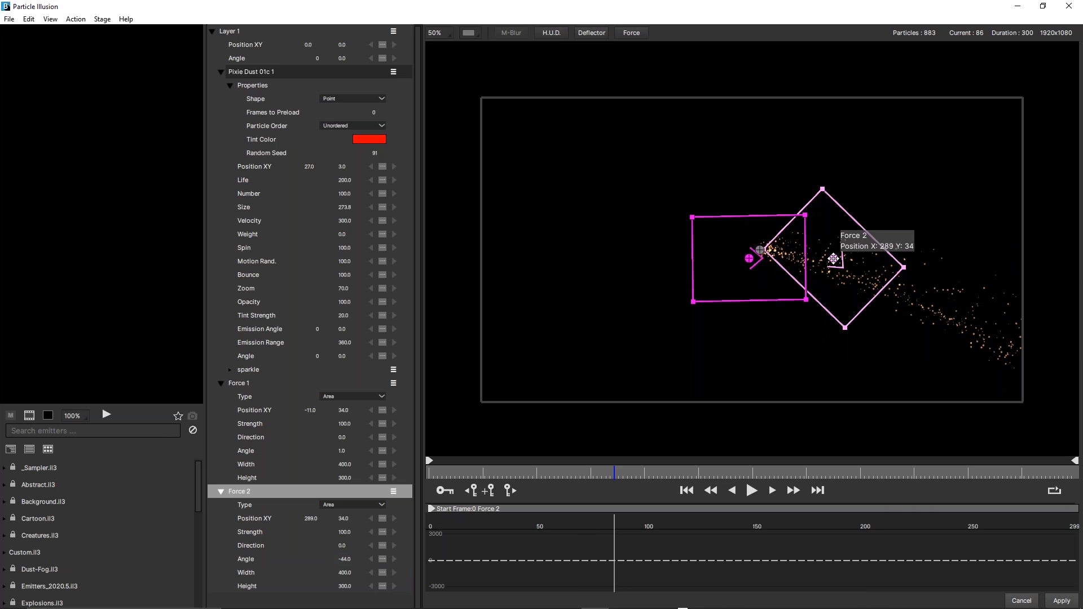
{"action": "key", "text": "Delete"}
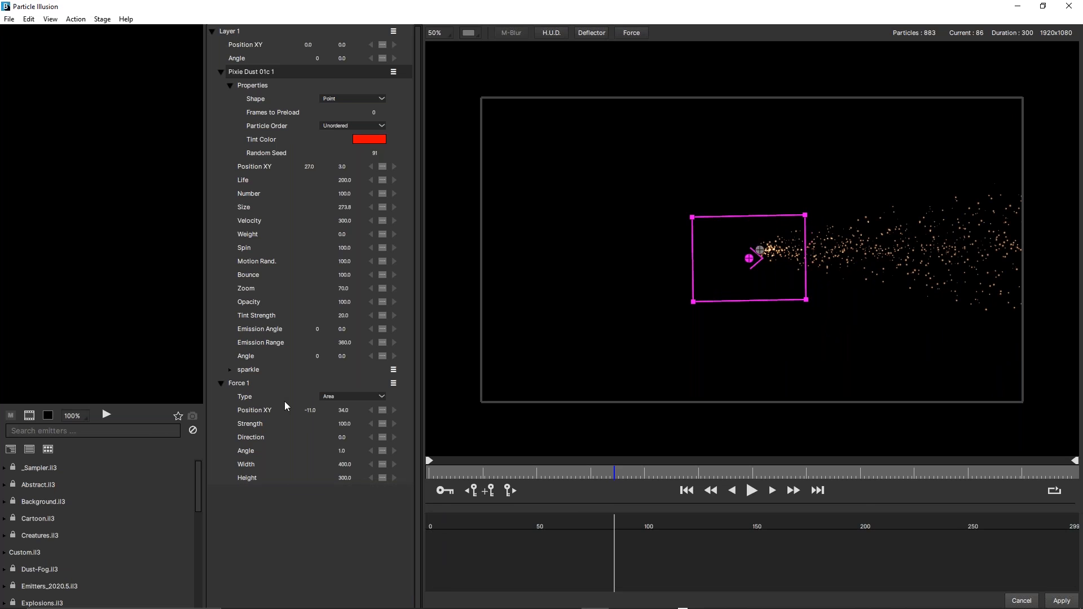
Change the remaining force's type to Grid and play the animation to examine its effect on the particles.
{"action": "left_click", "coordinate": [385, 397]}
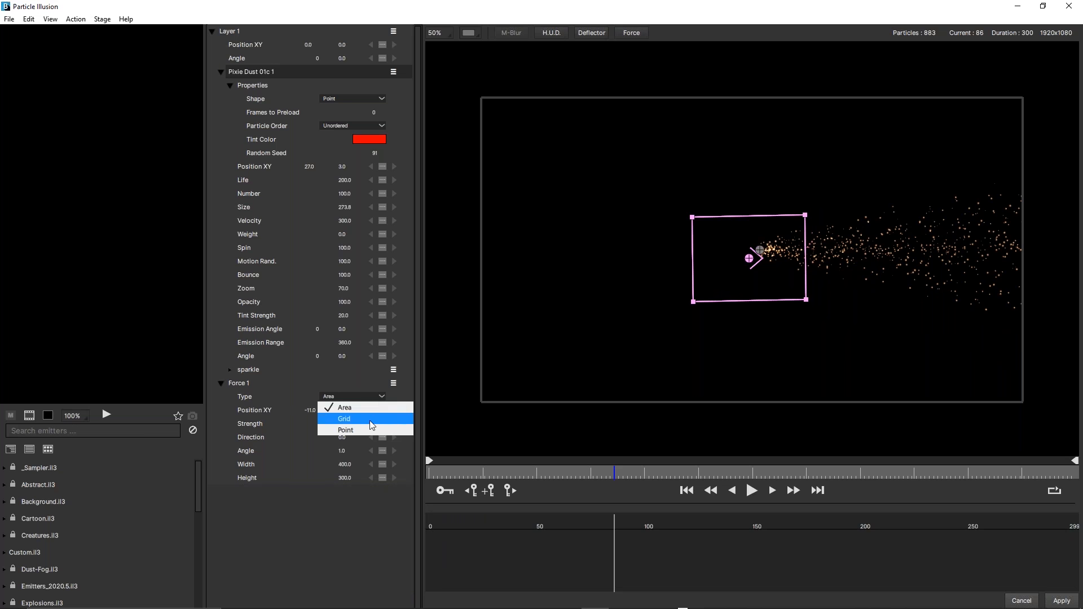
{"action": "left_click", "coordinate": [372, 419]}
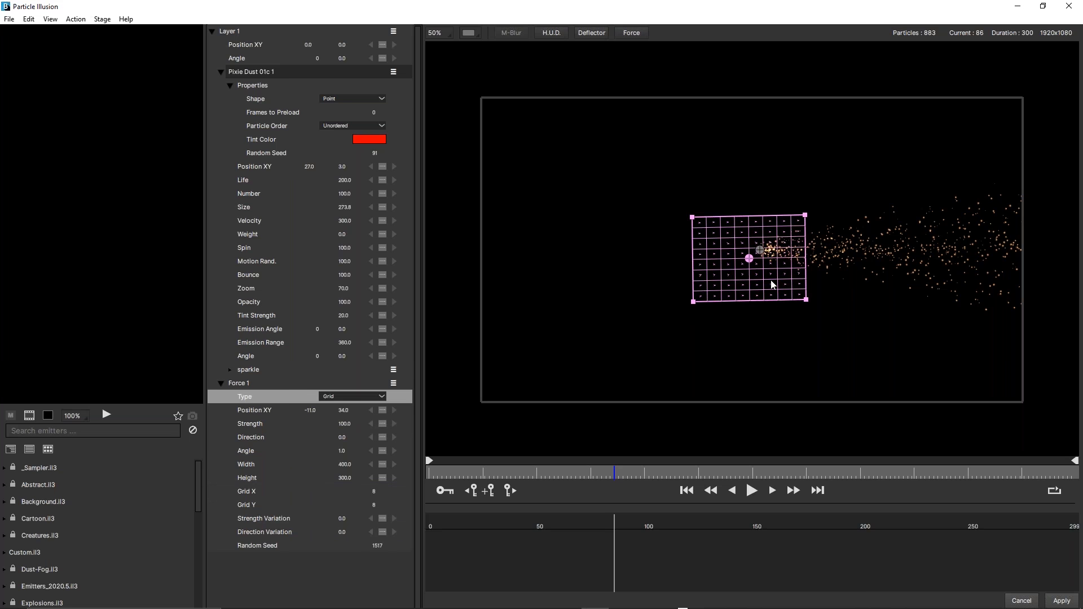
{"action": "scroll", "coordinate": [754, 261], "scroll_direction": "up", "scroll_amount": 2}
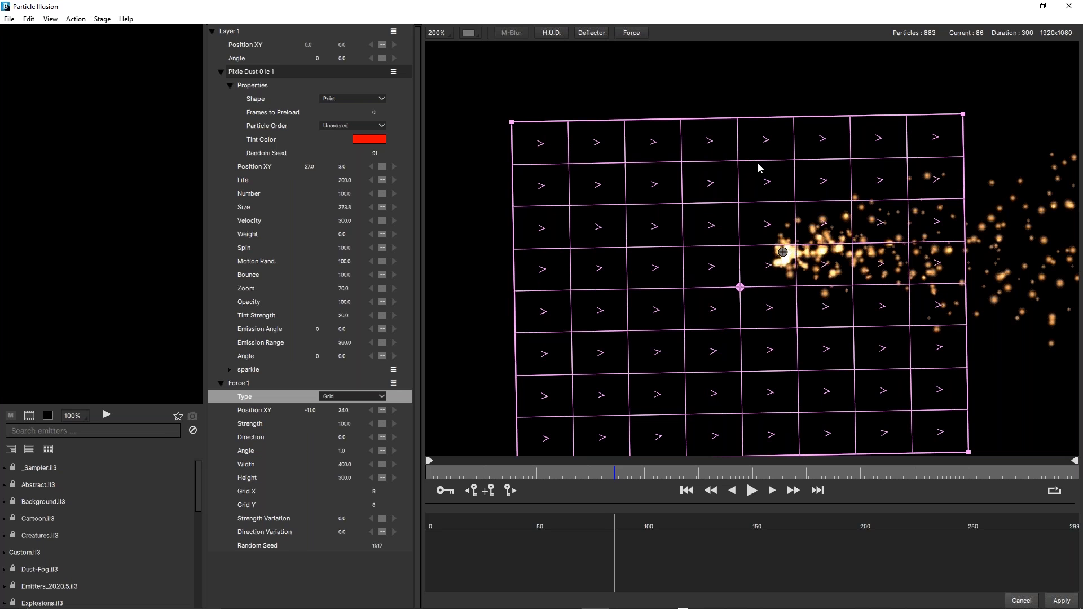
{"action": "scroll", "coordinate": [757, 162], "scroll_direction": "down", "scroll_amount": 1}
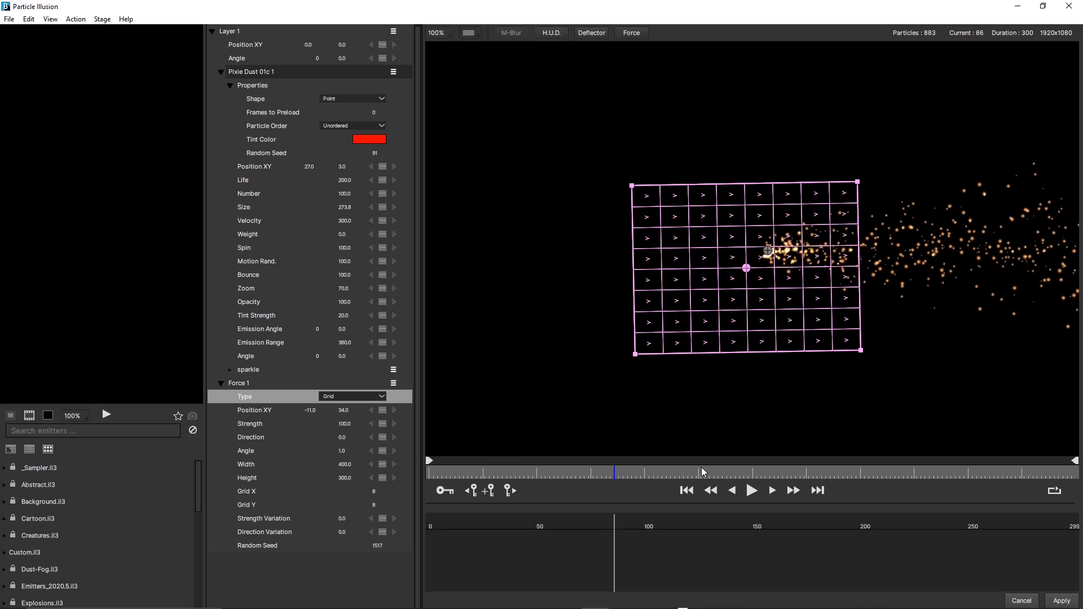
{"action": "left_click", "coordinate": [754, 491]}
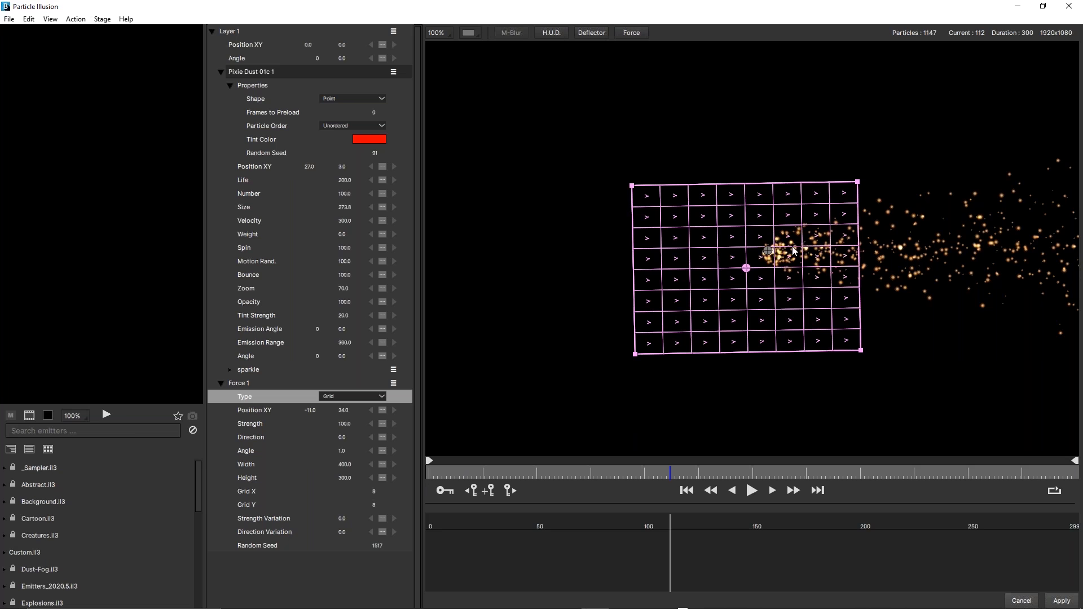
Set the Grid force's Strength Variation to about 269 and preview the particle motion.
{"action": "left_click_drag", "start_coordinate": [344, 520], "coordinate": [497, 520]}
{"action": "left_click", "coordinate": [753, 491]}
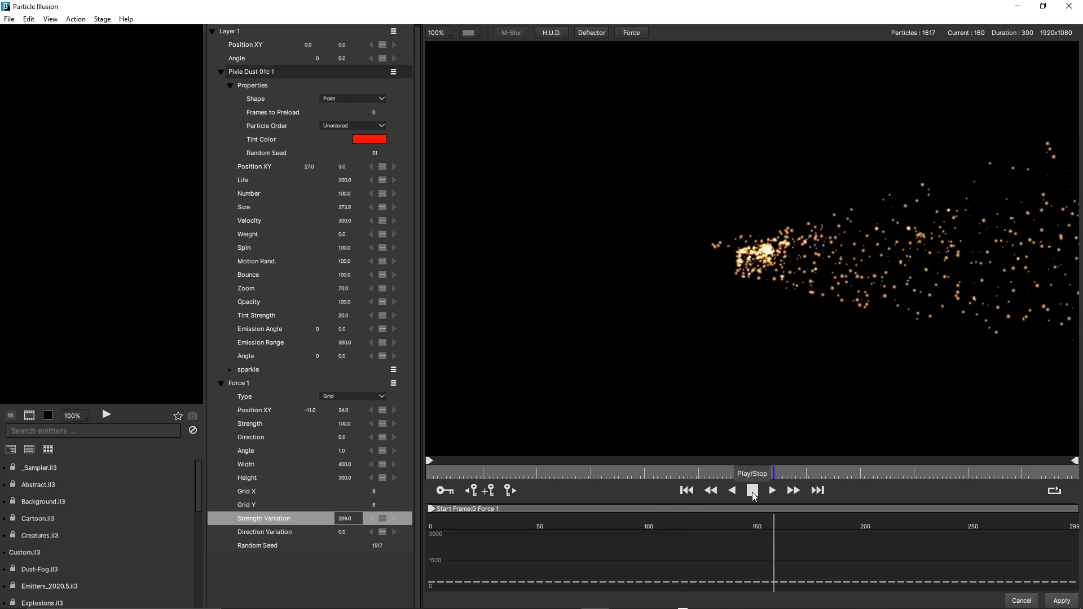
{"action": "left_click", "coordinate": [752, 493]}
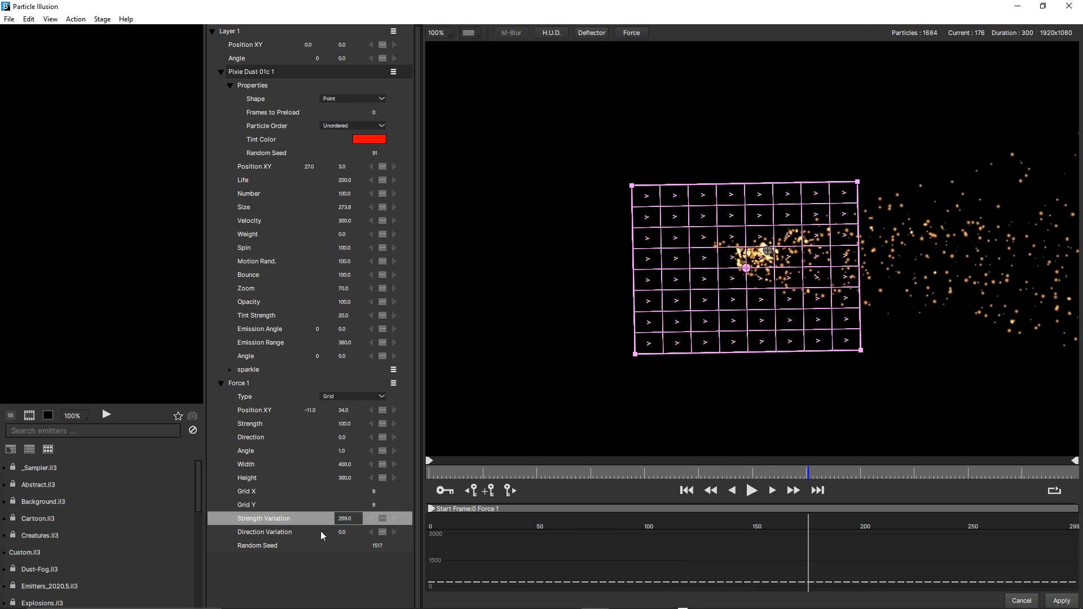
Set the Grid force's Direction Variation to about 162 and replay the animation from the first frame.
{"action": "left_click", "coordinate": [344, 532]}
{"action": "left_click_drag", "start_coordinate": [345, 532], "coordinate": [578, 495]}
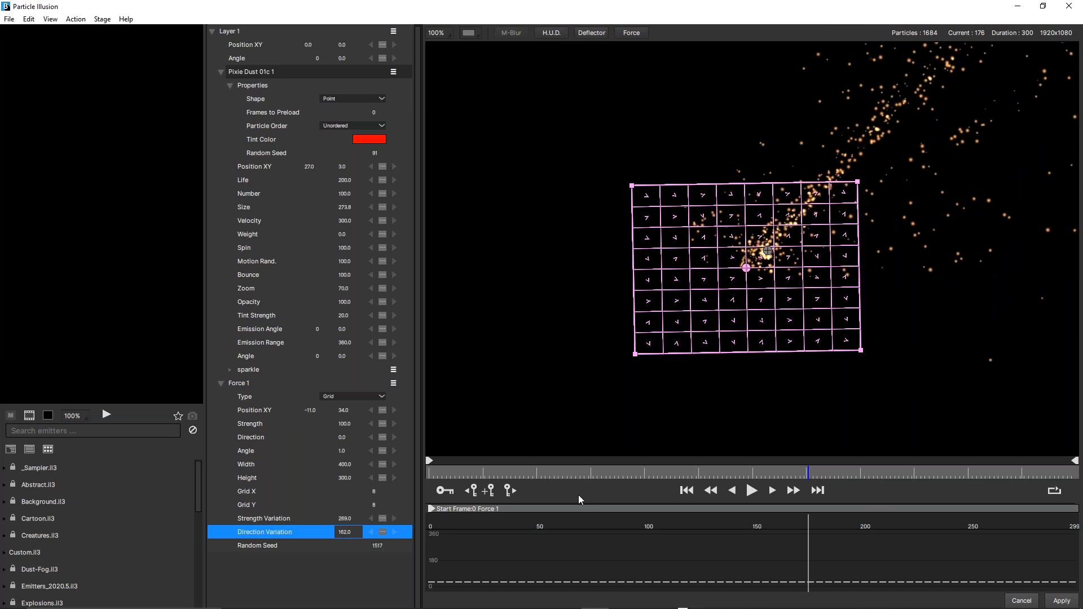
{"action": "left_click", "coordinate": [685, 491]}
{"action": "left_click", "coordinate": [752, 491]}
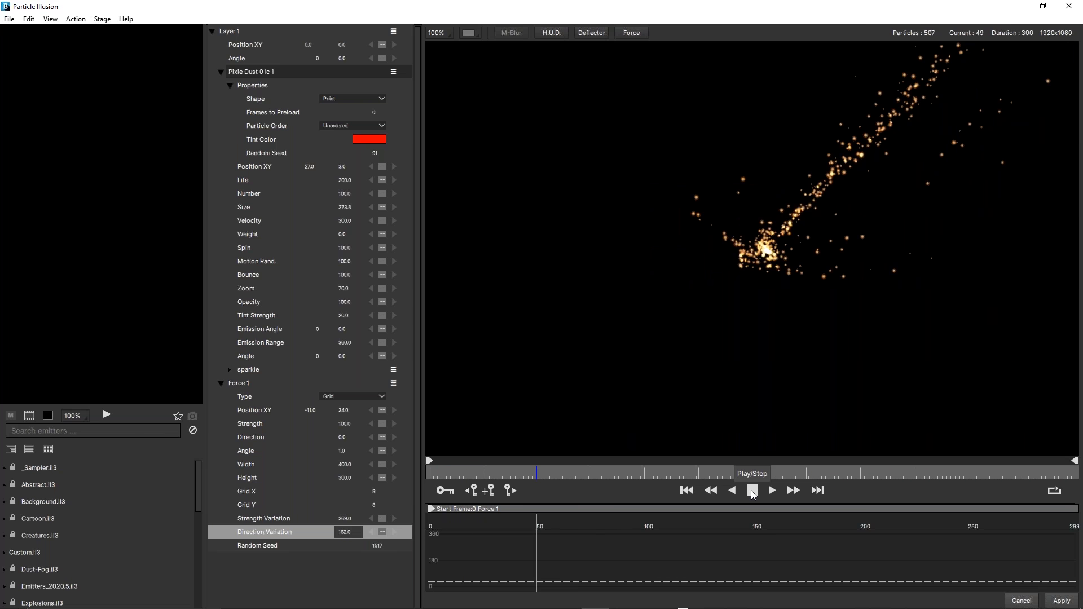
{"action": "left_click", "coordinate": [753, 492]}
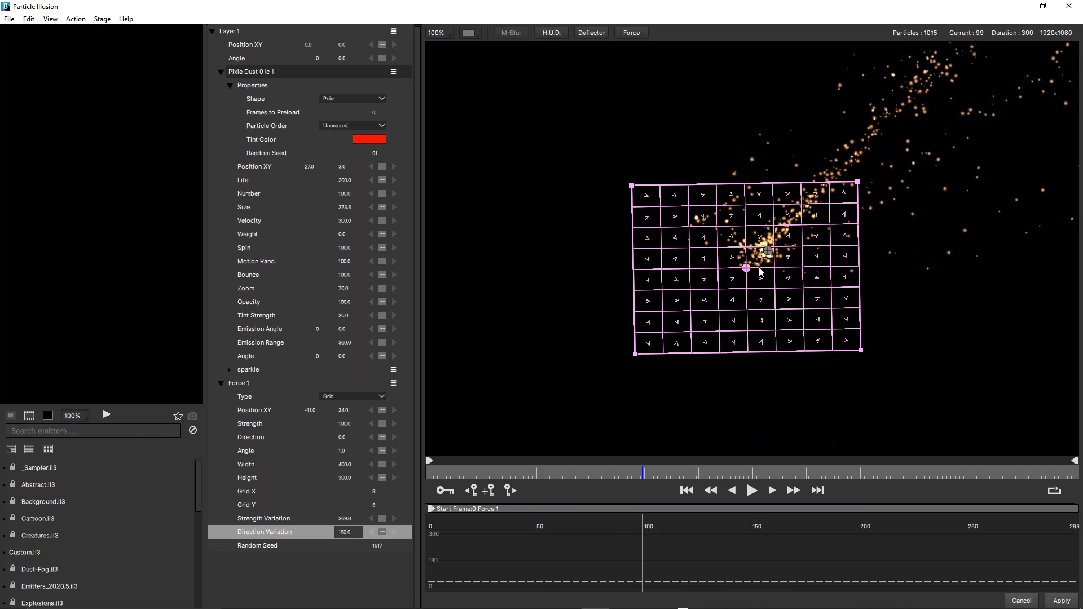
{"action": "left_click", "coordinate": [756, 306]}
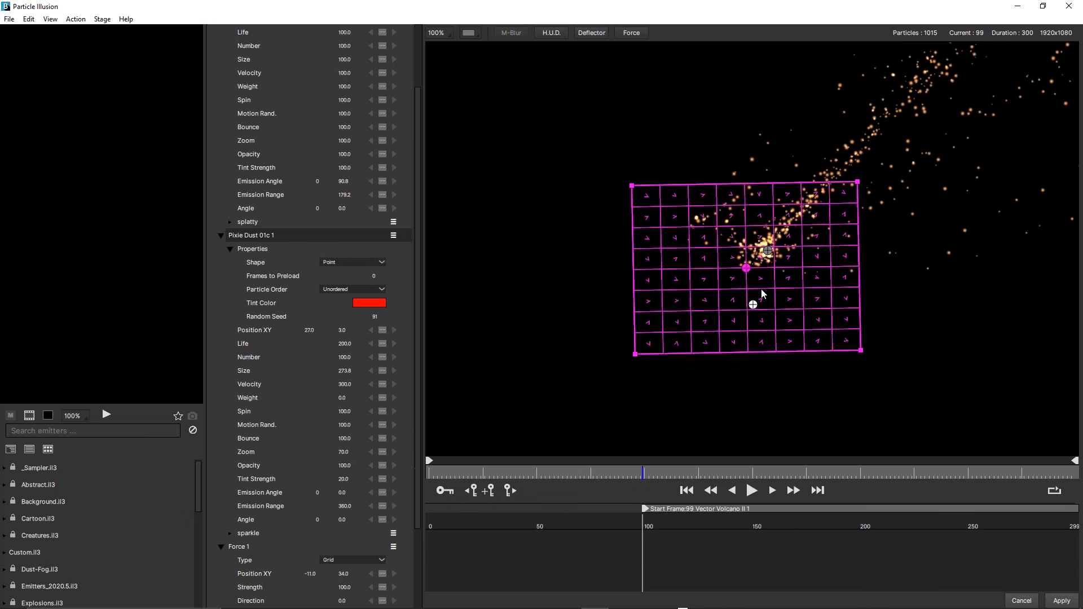
{"action": "left_click", "coordinate": [759, 286]}
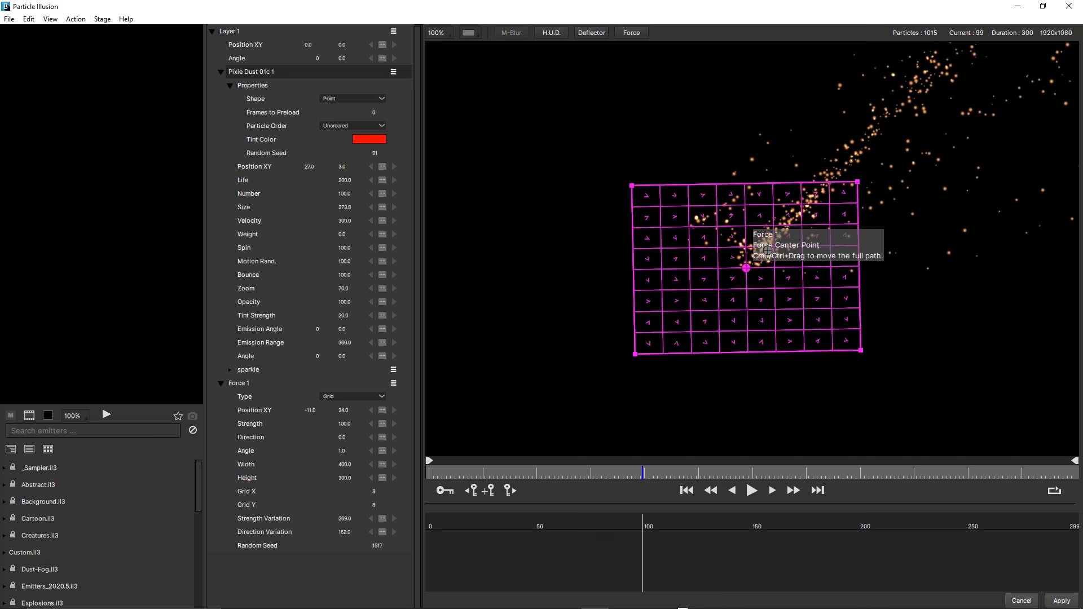
{"action": "left_click", "coordinate": [753, 275]}
Center the force on the emitter at about X 34, Y -2 and change its type to Point.
{"action": "left_click_drag", "start_coordinate": [747, 268], "coordinate": [772, 247]}
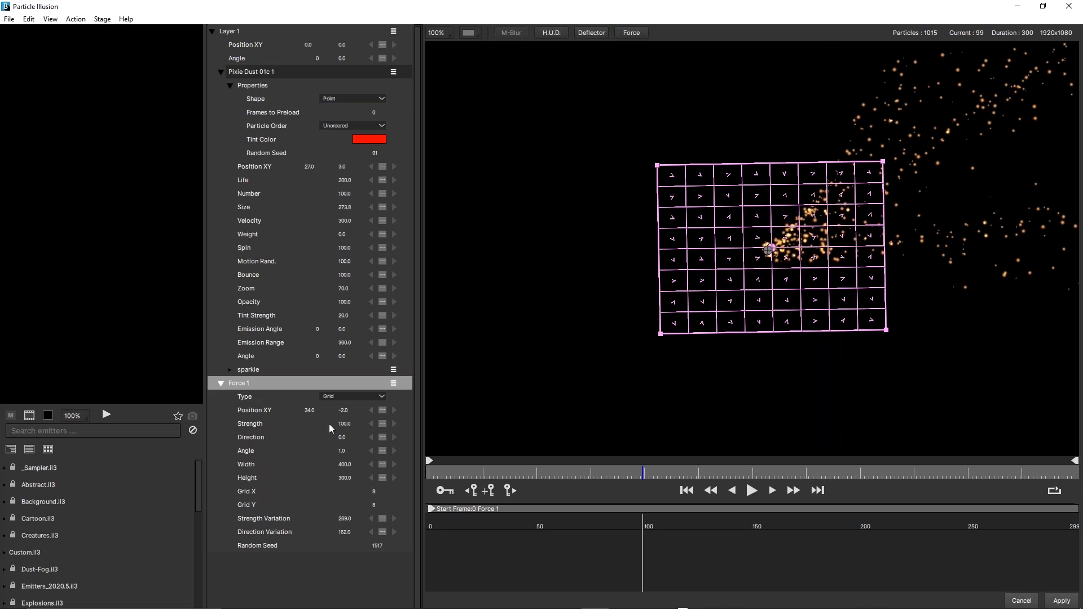
{"action": "left_click", "coordinate": [348, 398]}
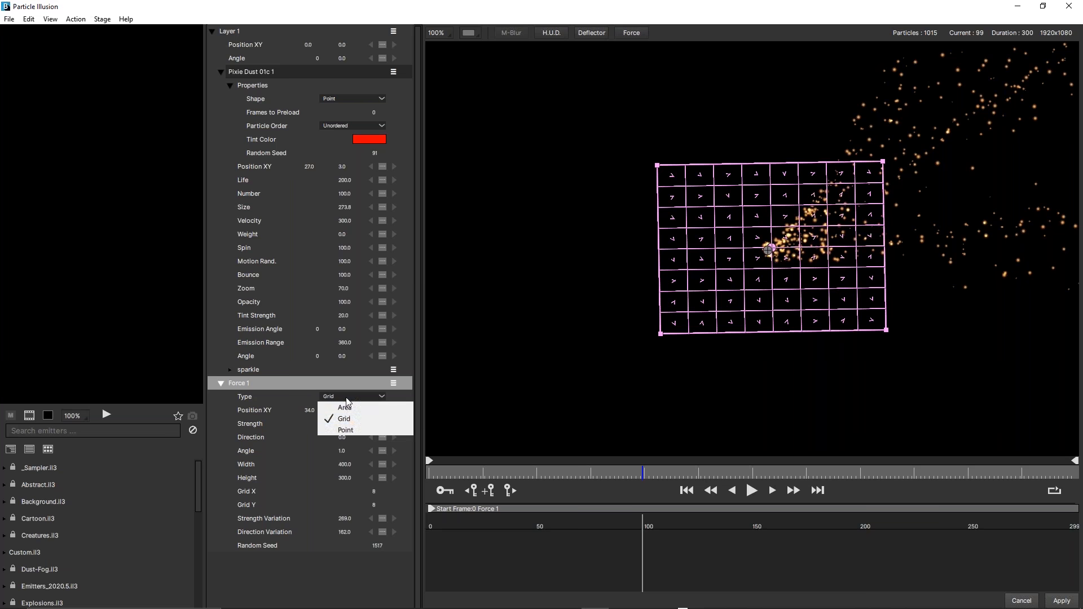
{"action": "left_click", "coordinate": [356, 431]}
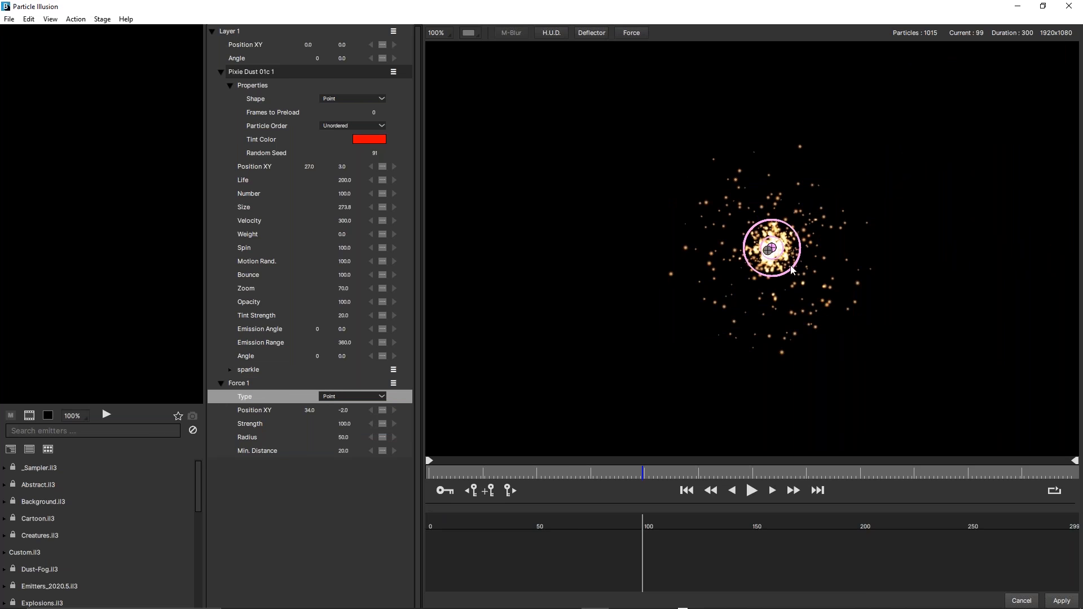
Move the Point force away from the emitter to about X -152, Y -3.
{"action": "left_click_drag", "start_coordinate": [770, 248], "coordinate": [774, 265]}
{"action": "left_click_drag", "start_coordinate": [707, 254], "coordinate": [667, 247]}
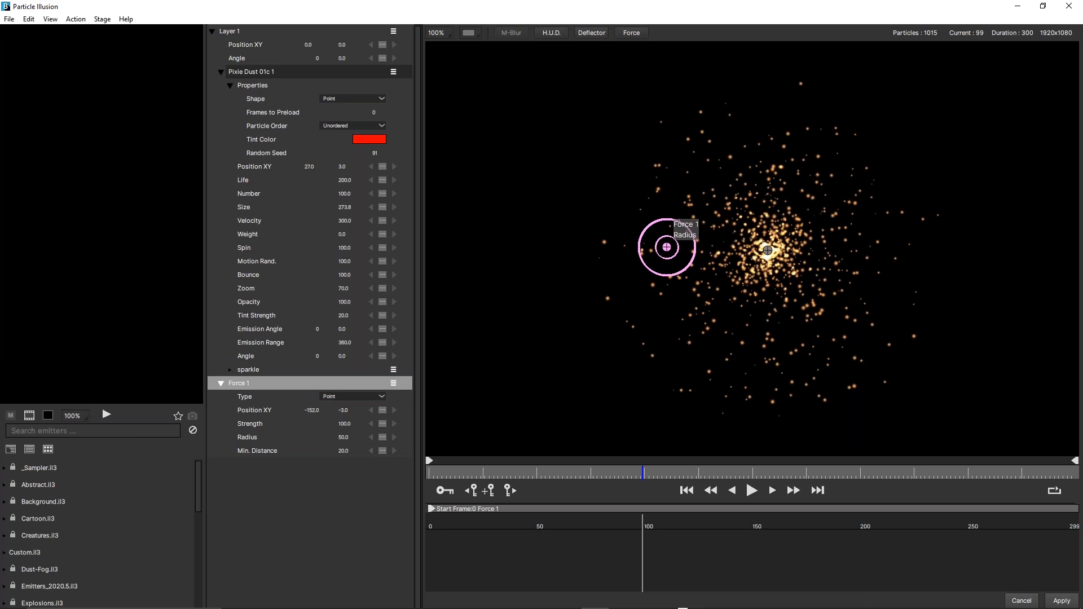
Relocate the Point force to about X 197, Y 7, with a radius of about 213 and a minimum distance of about 52.
{"action": "left_click_drag", "start_coordinate": [675, 276], "coordinate": [598, 298]}
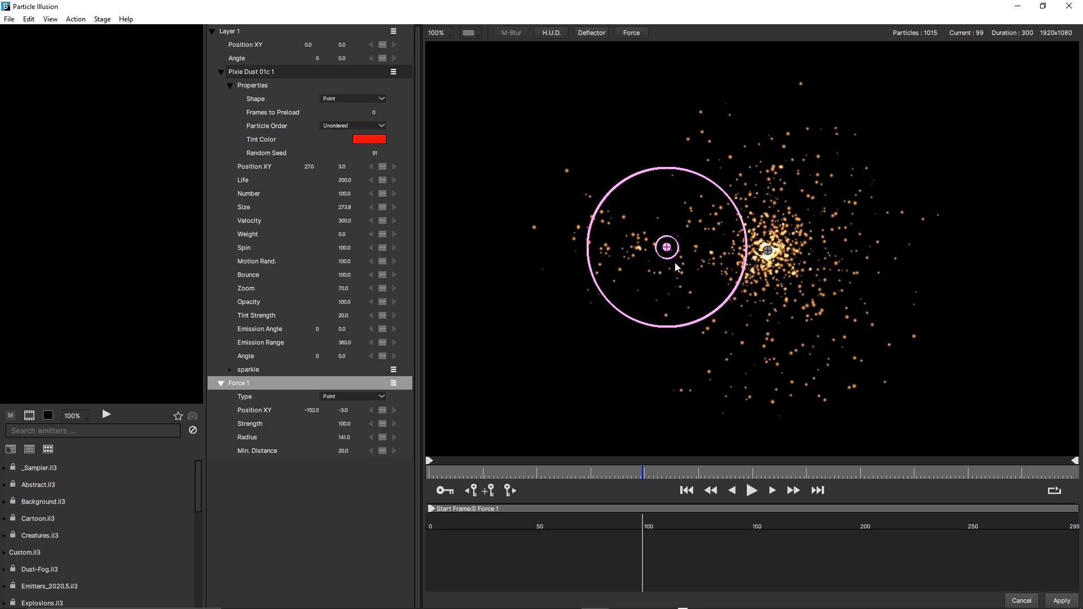
{"action": "left_click_drag", "start_coordinate": [671, 258], "coordinate": [681, 274]}
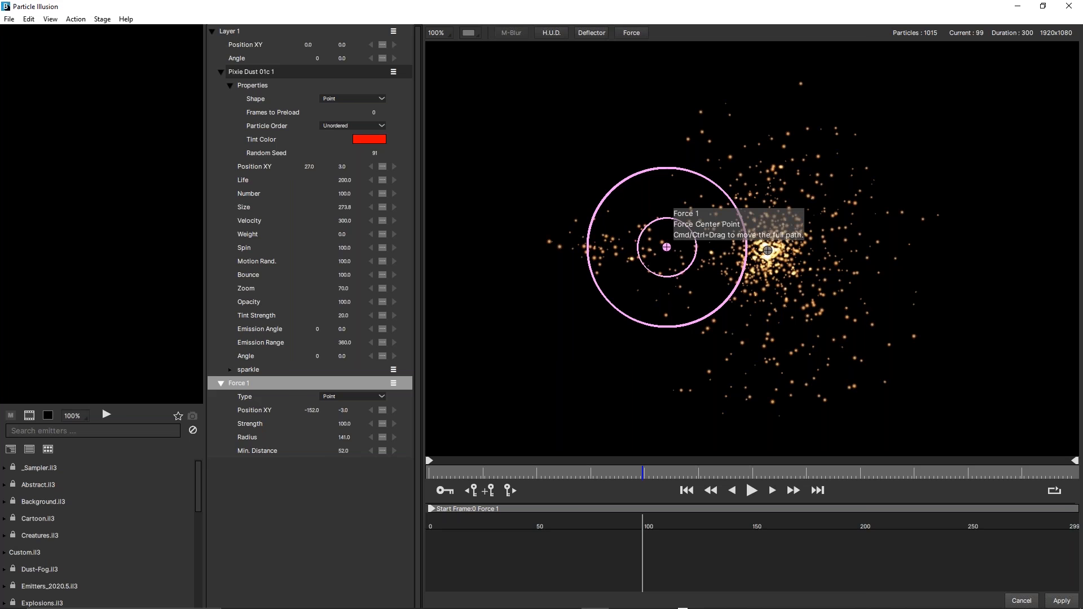
{"action": "left_click_drag", "start_coordinate": [667, 248], "coordinate": [864, 253]}
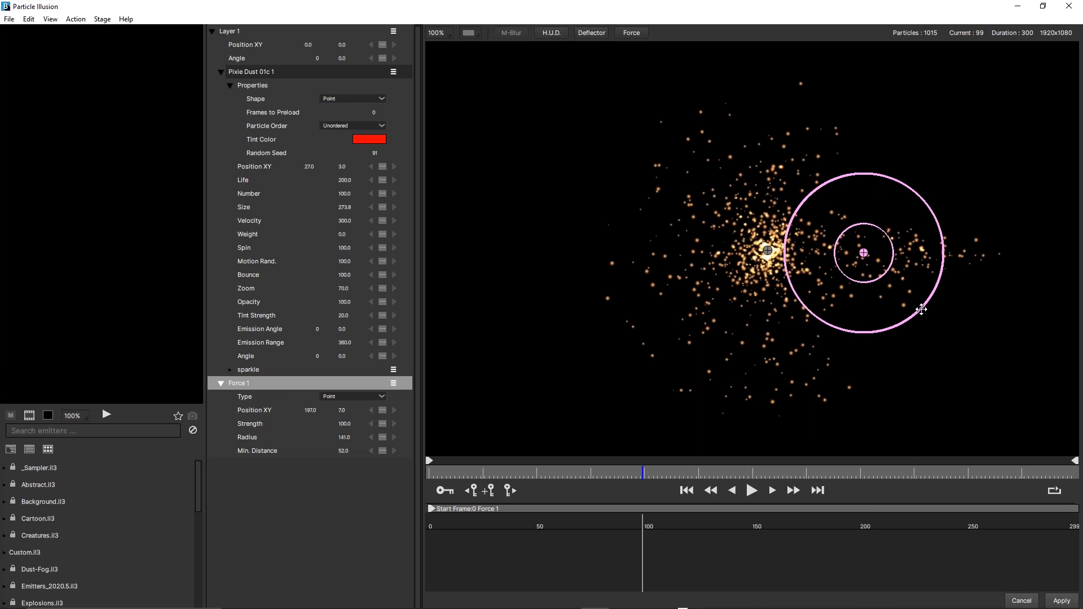
{"action": "left_click_drag", "start_coordinate": [922, 312], "coordinate": [947, 341]}
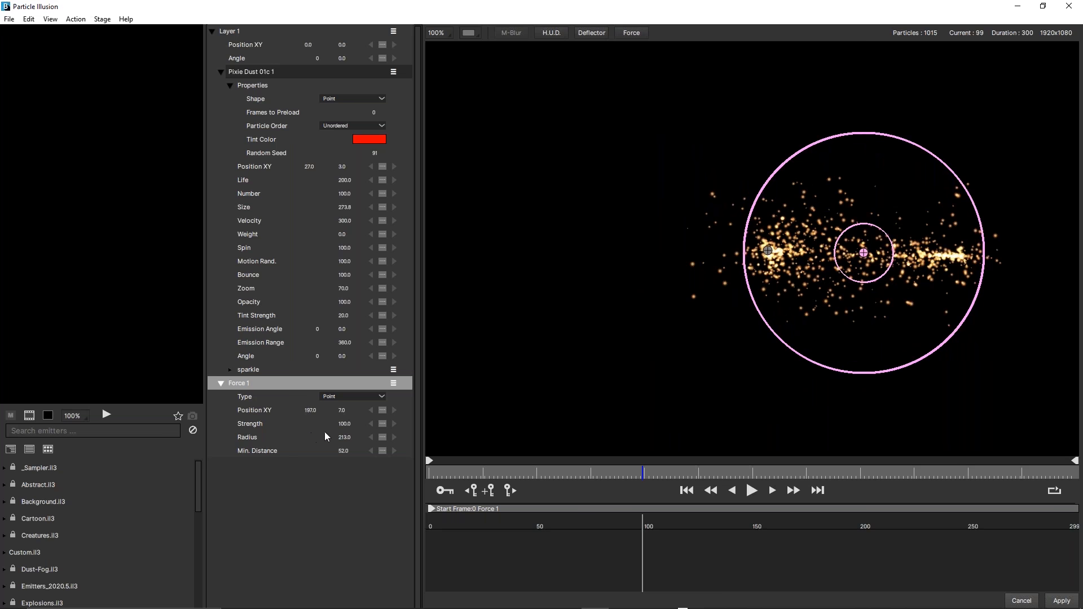
Set the Point force's Strength to about -55 and move it across the emitter to about X -93, Y 18.
{"action": "left_click_drag", "start_coordinate": [342, 423], "coordinate": [384, 397]}
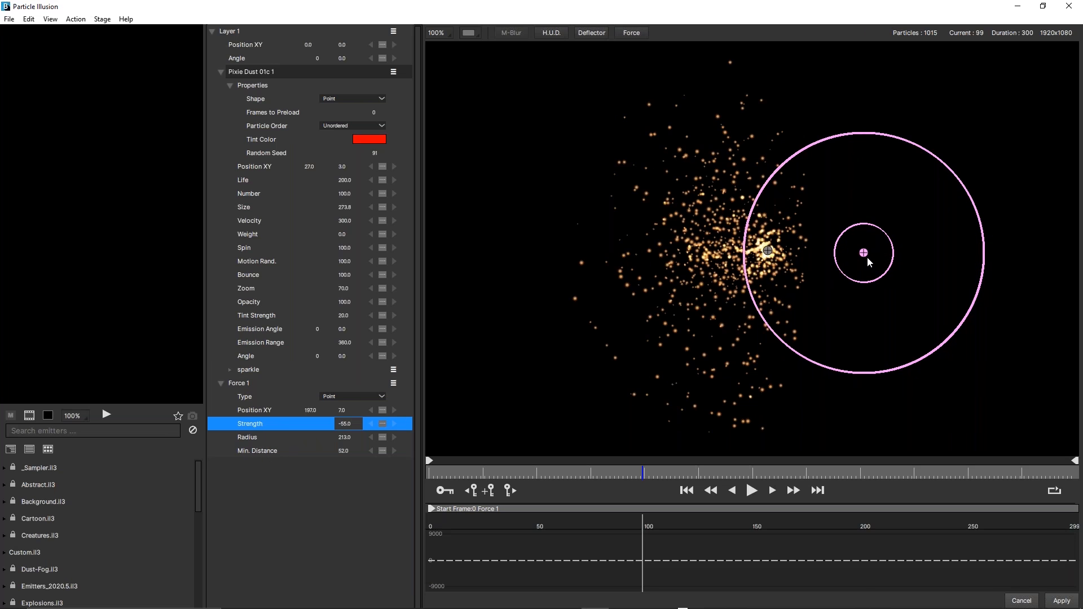
{"action": "left_click_drag", "start_coordinate": [863, 266], "coordinate": [701, 259]}
Duplicate the Point force and separate the two copies by moving one to about X 262, Y 14 on the emitter's opposite side.
{"action": "left_click", "coordinate": [394, 384]}
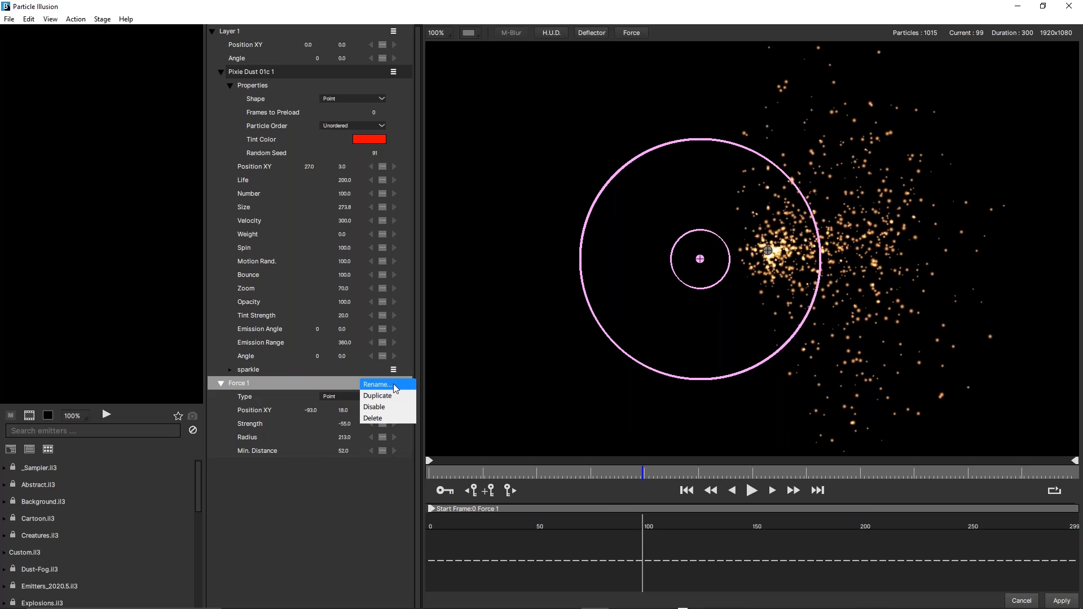
{"action": "left_click", "coordinate": [391, 396]}
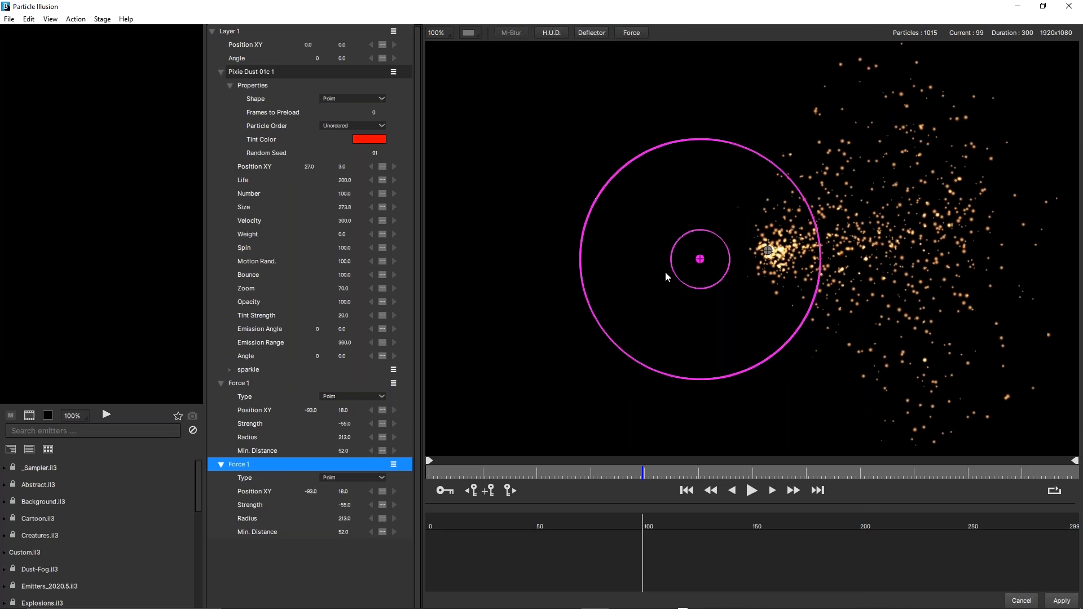
{"action": "left_click_drag", "start_coordinate": [700, 260], "coordinate": [903, 257]}
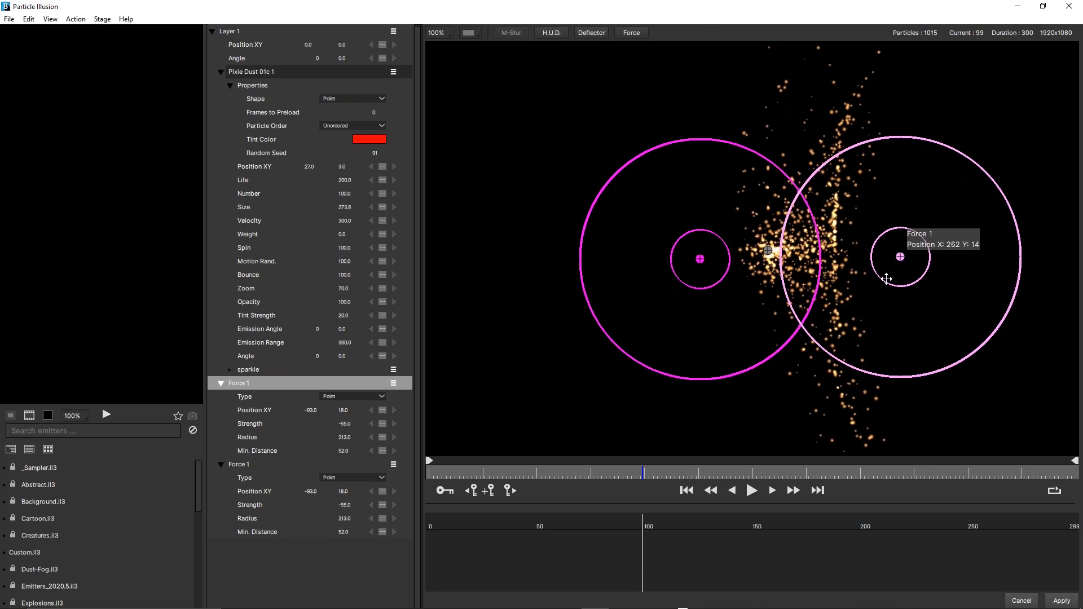
Preview the particles flowing between the two Point forces and shift the first force closer to the emitter, to about X 210, Y 14.
{"action": "left_click", "coordinate": [752, 491]}
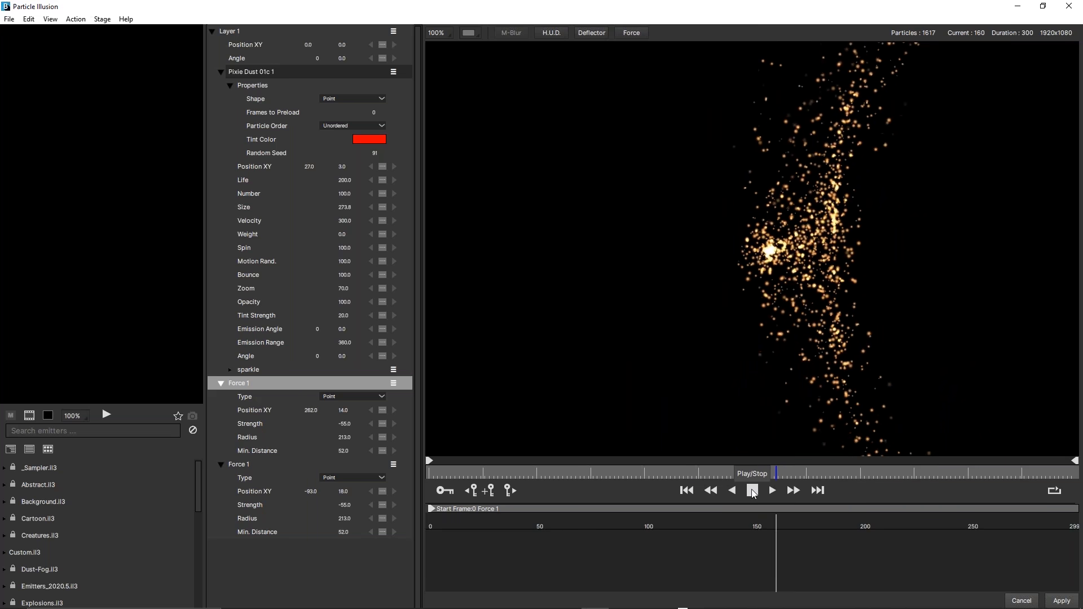
{"action": "left_click", "coordinate": [753, 491]}
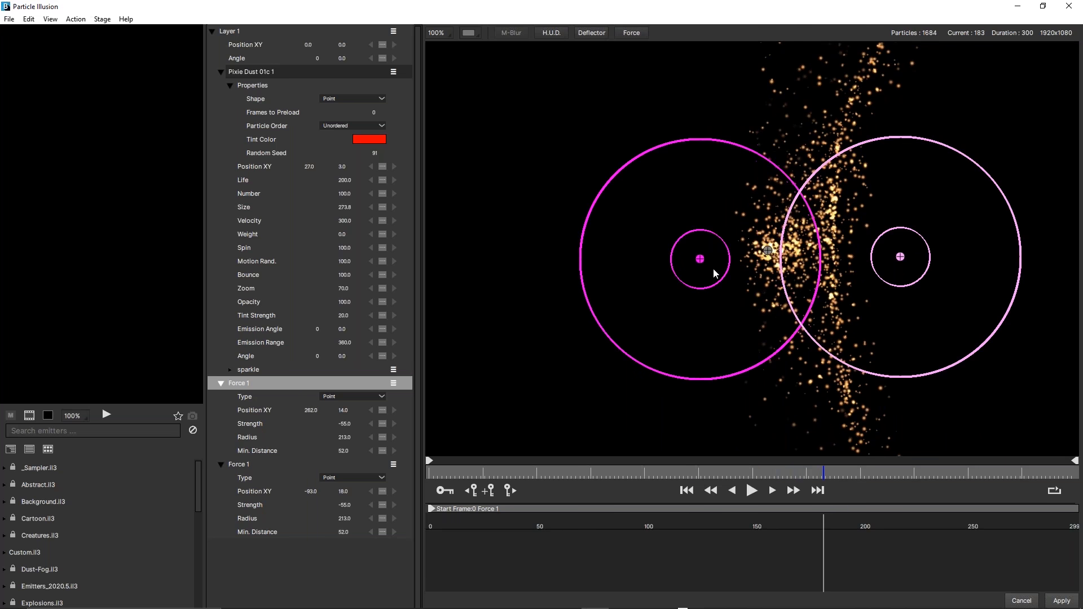
{"action": "left_click", "coordinate": [345, 399]}
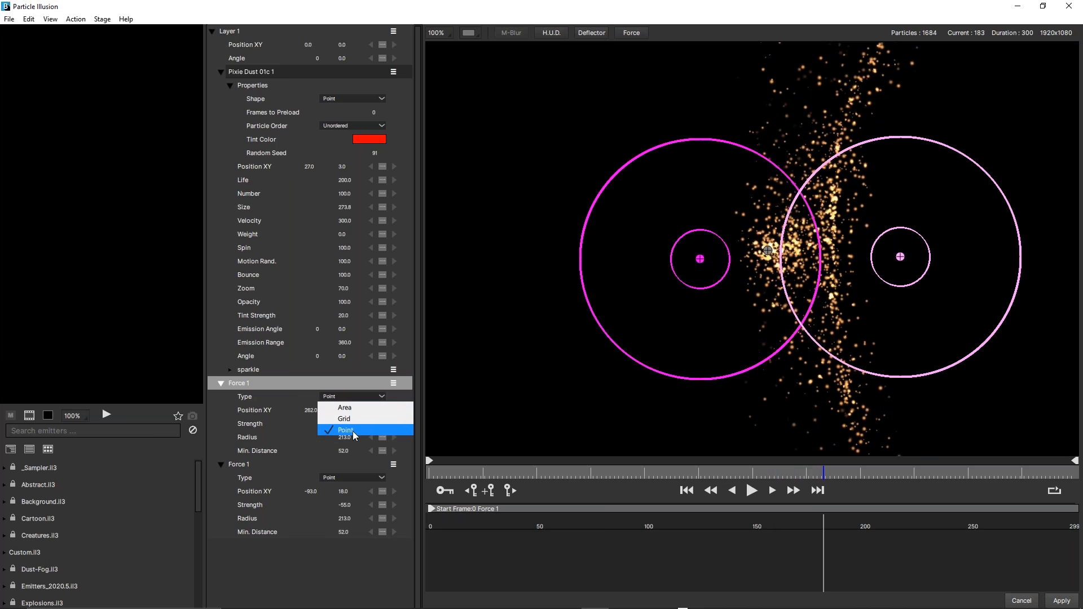
{"action": "left_click", "coordinate": [302, 398]}
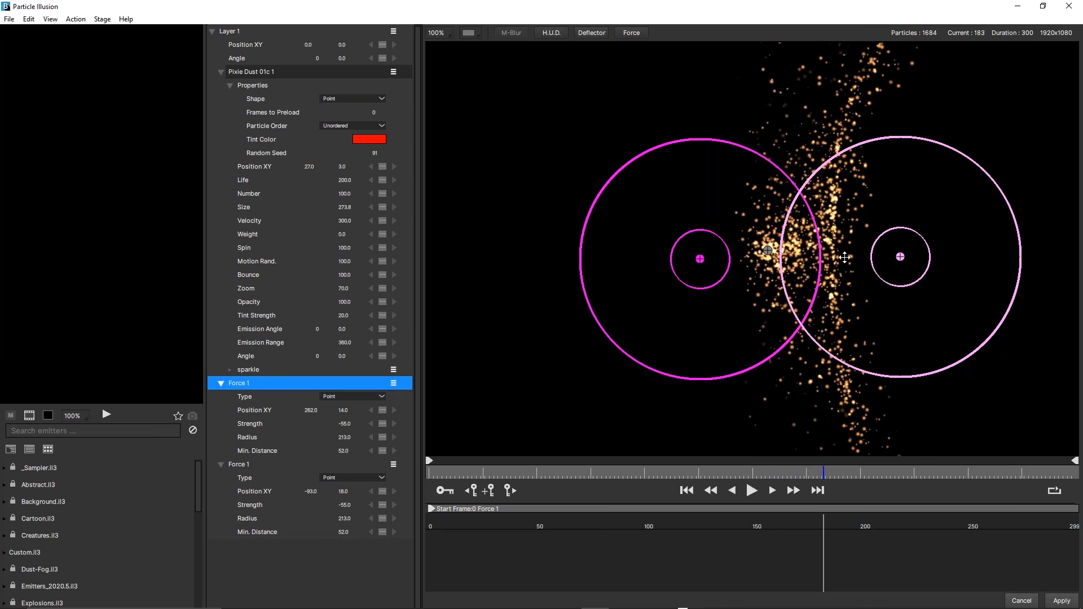
{"action": "left_click_drag", "start_coordinate": [902, 256], "coordinate": [871, 257]}
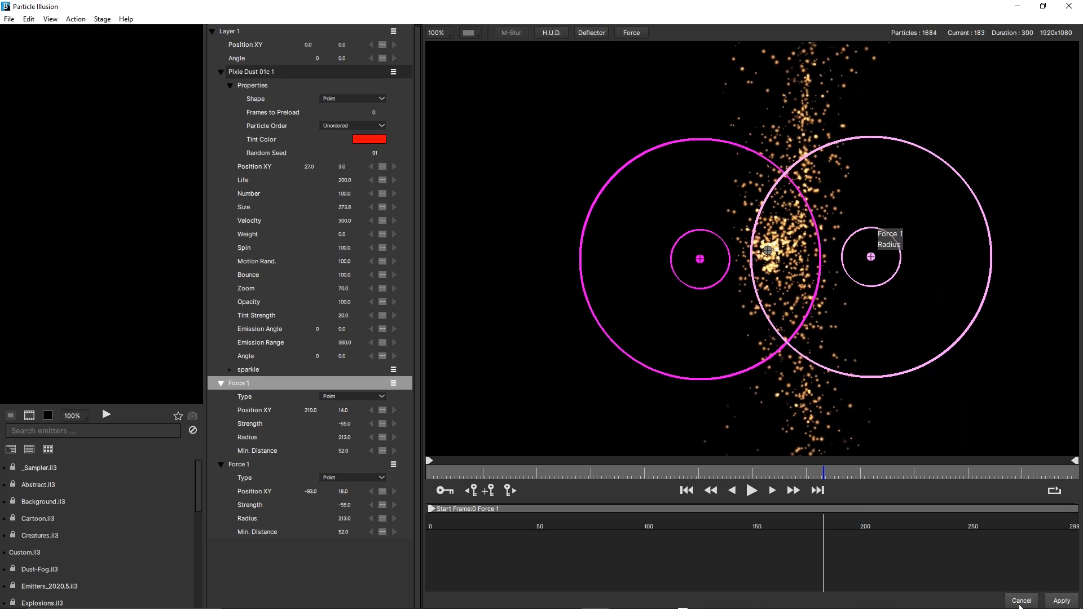
Leave Particle Illusion without applying the changes and switch to After Effects.
{"action": "left_click", "coordinate": [1022, 602]}
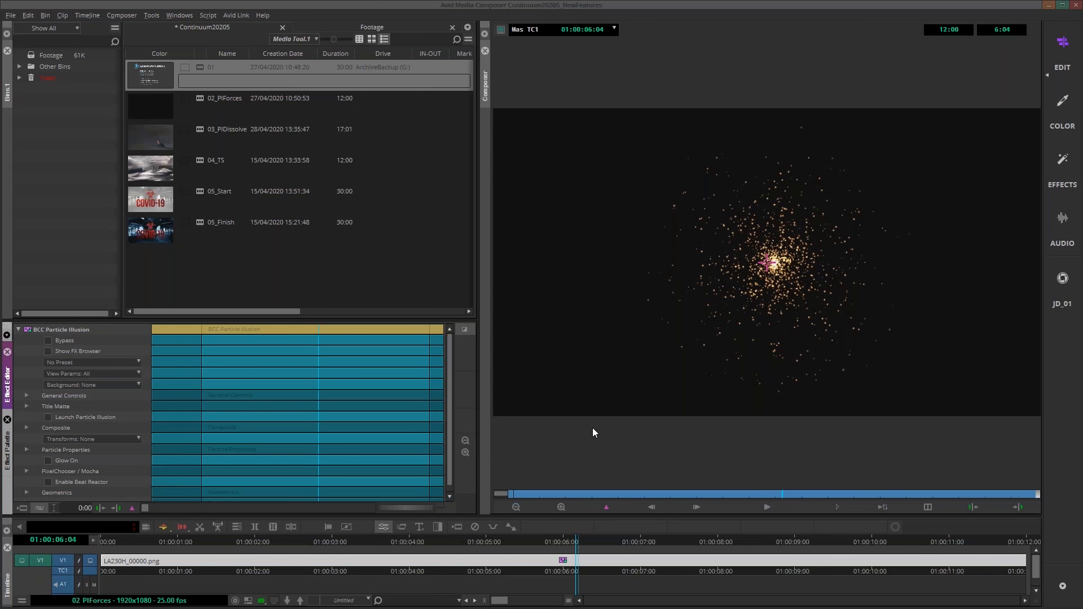
{"action": "key", "text": "super+Tab"}
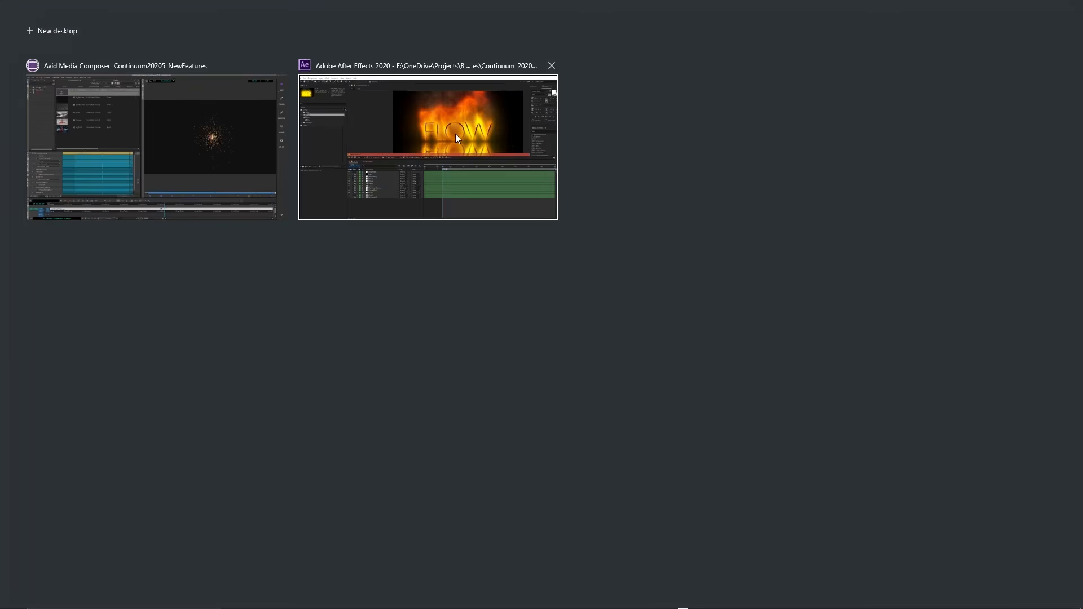
{"action": "left_click", "coordinate": [455, 134]}
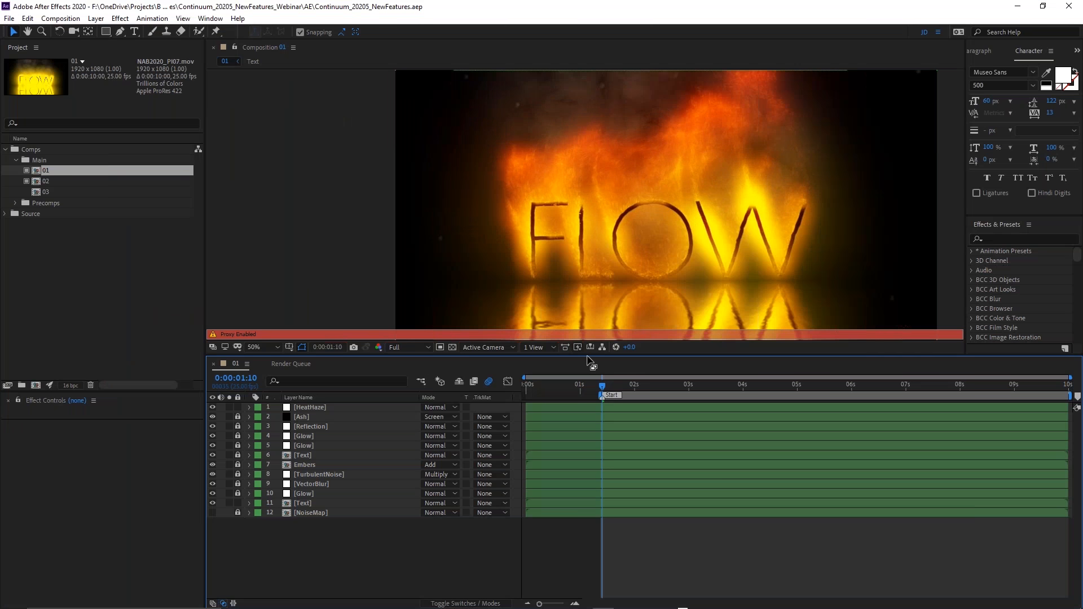
Play the burning FLOW composition in a maximized viewer at 100% magnification, ending with the full workspace restored at 50%.
{"action": "left_click_drag", "start_coordinate": [589, 357], "coordinate": [591, 444]}
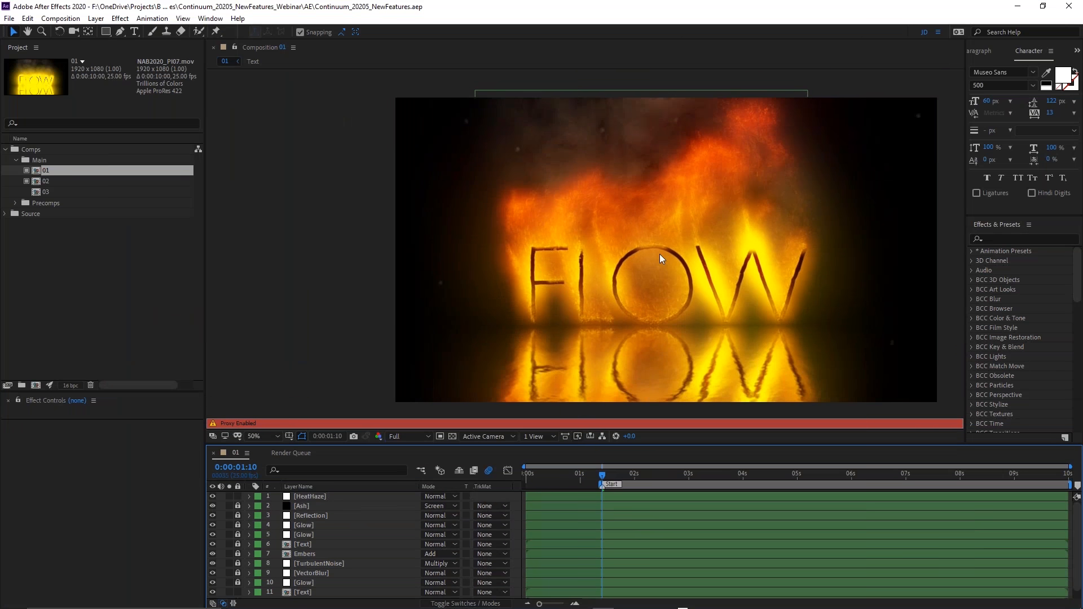
{"action": "key", "text": "grave"}
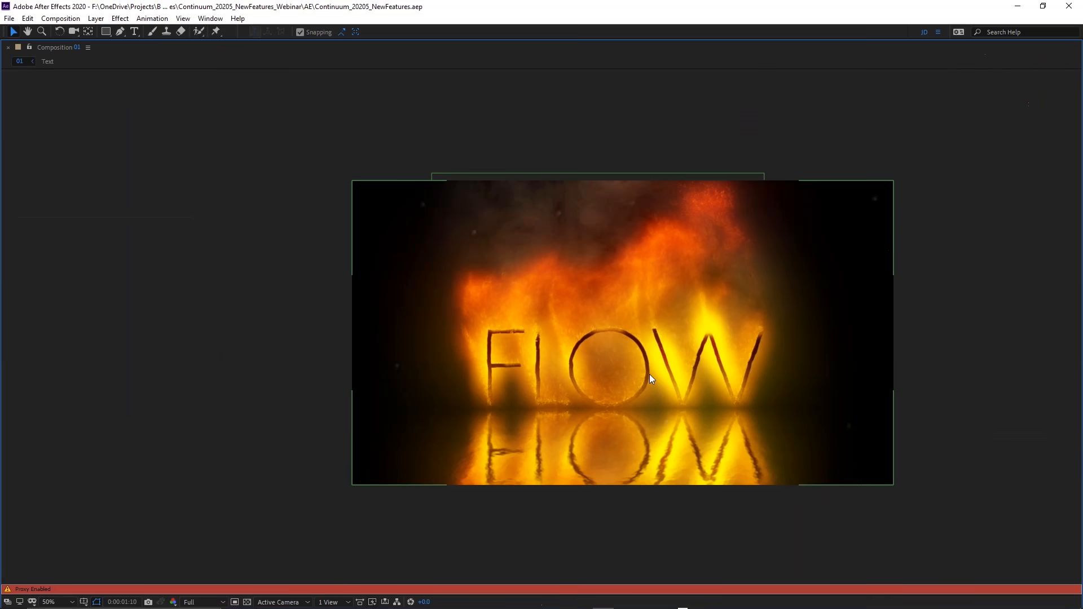
{"action": "key", "text": "period"}
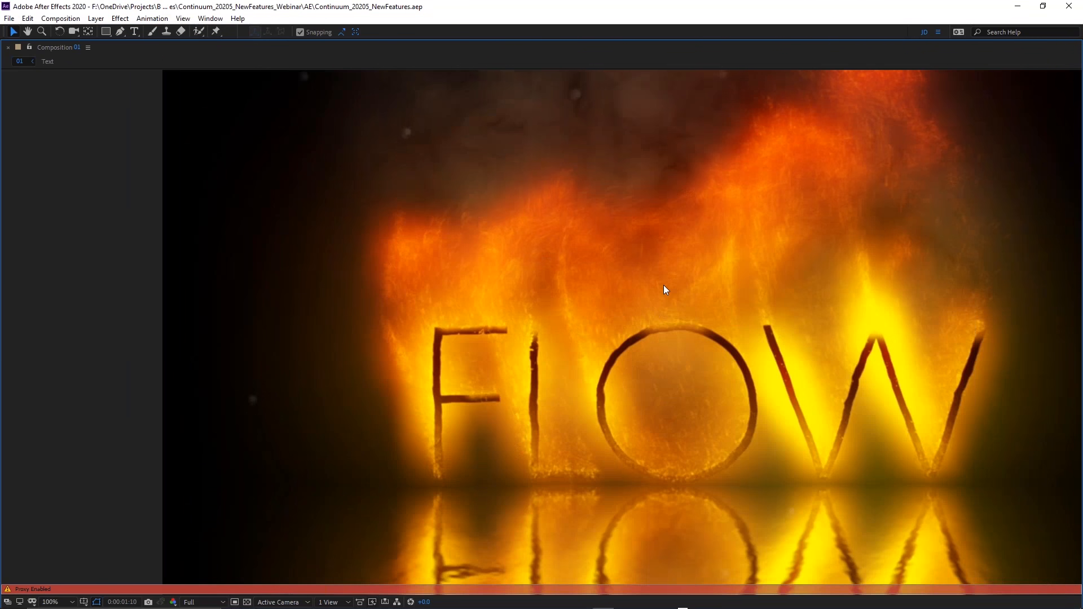
{"action": "key", "text": "space"}
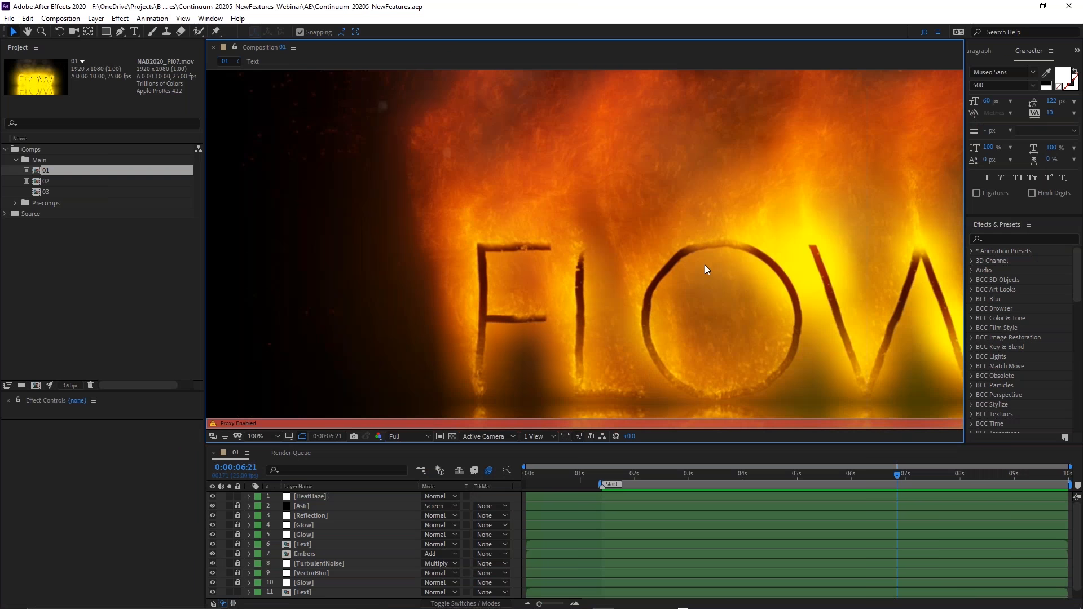
{"action": "scroll", "coordinate": [705, 265], "scroll_direction": "down", "scroll_amount": 2}
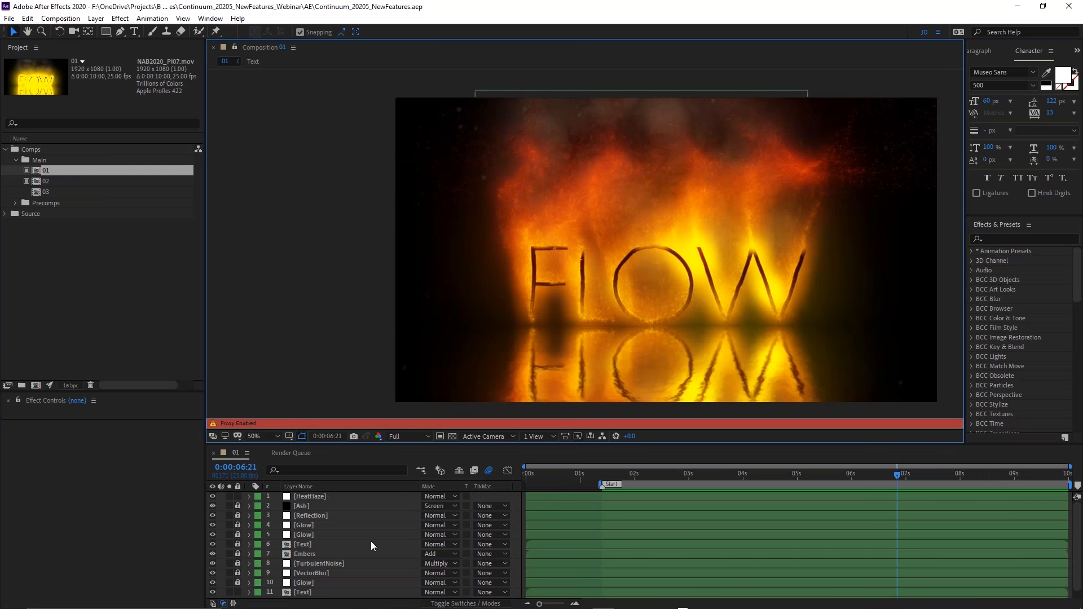
Solo the Text layer 11 that holds BCC Particle Illusion and turn off the proxy of composition 01.
{"action": "scroll", "coordinate": [352, 527], "scroll_direction": "down", "scroll_amount": 1}
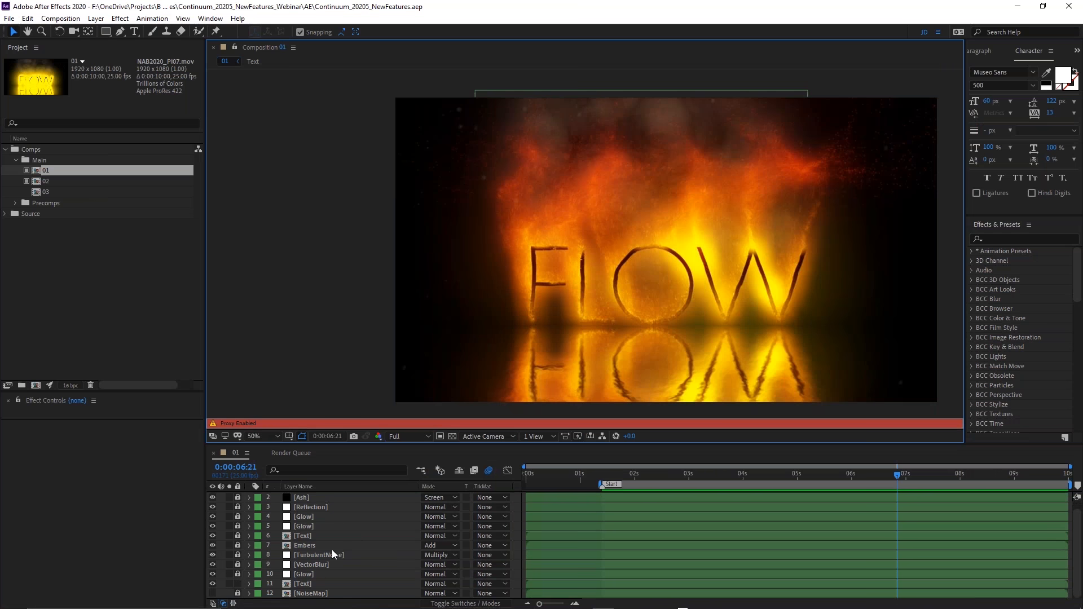
{"action": "left_click", "coordinate": [310, 583]}
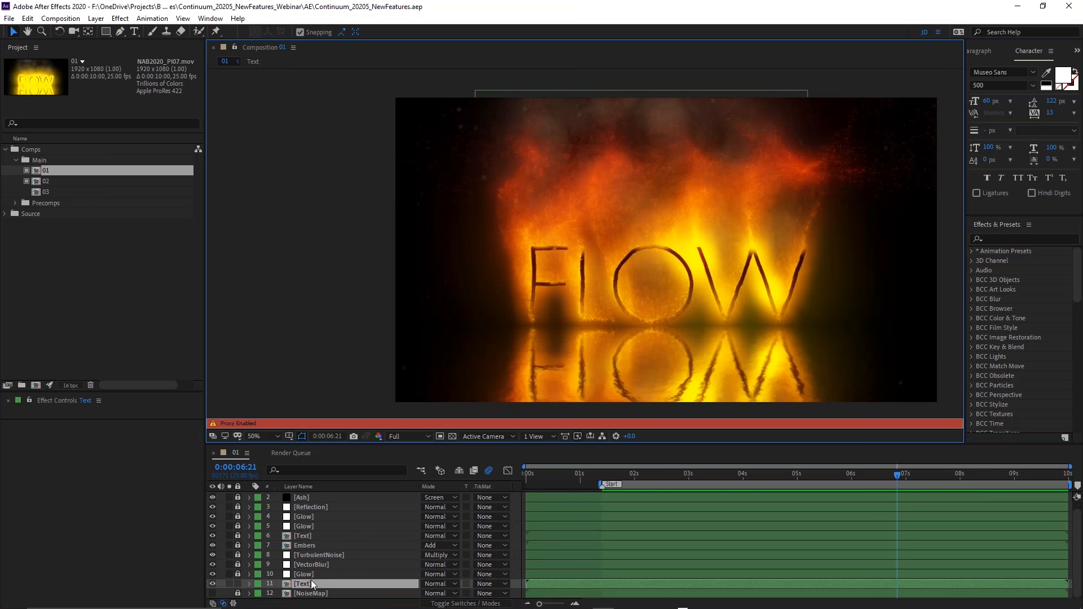
{"action": "left_click", "coordinate": [229, 584]}
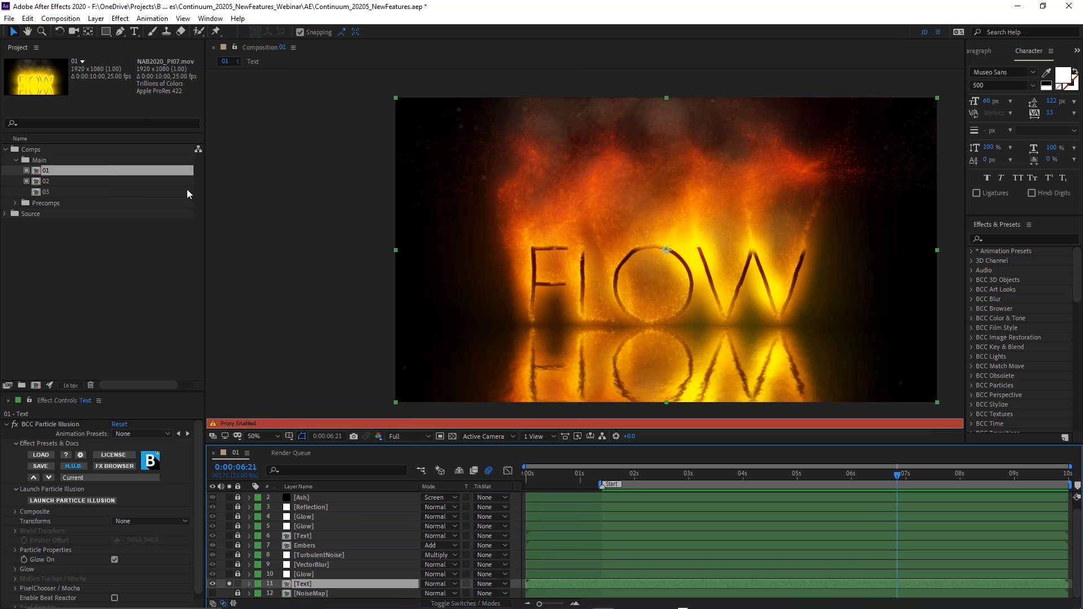
{"action": "left_click", "coordinate": [27, 170]}
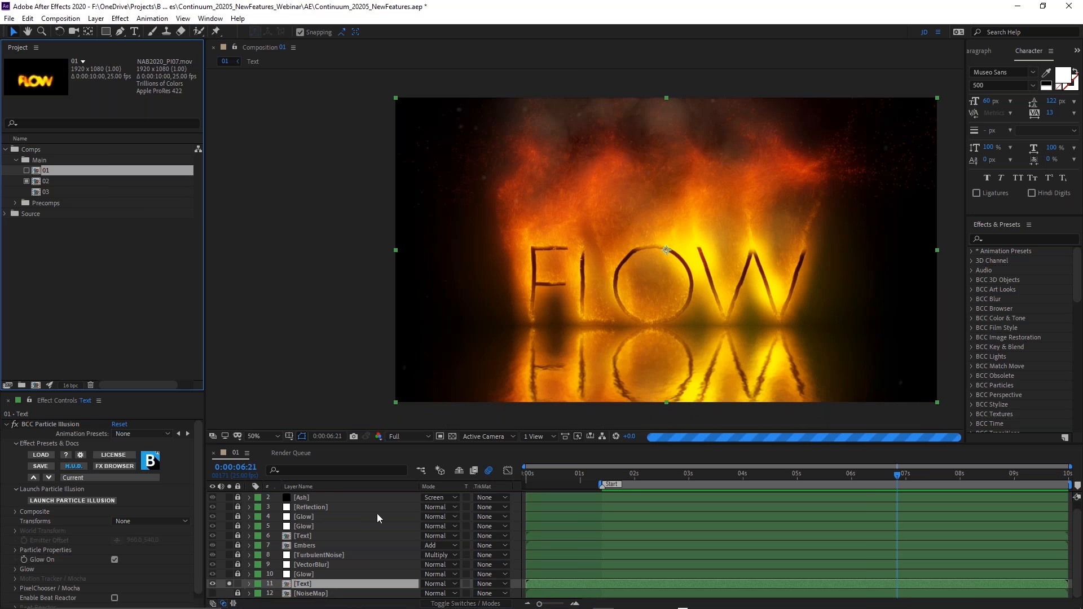
Launch Particle Illusion from the Text layer's effect, maximize its window and show the whole stage at 50%.
{"action": "left_click", "coordinate": [89, 499]}
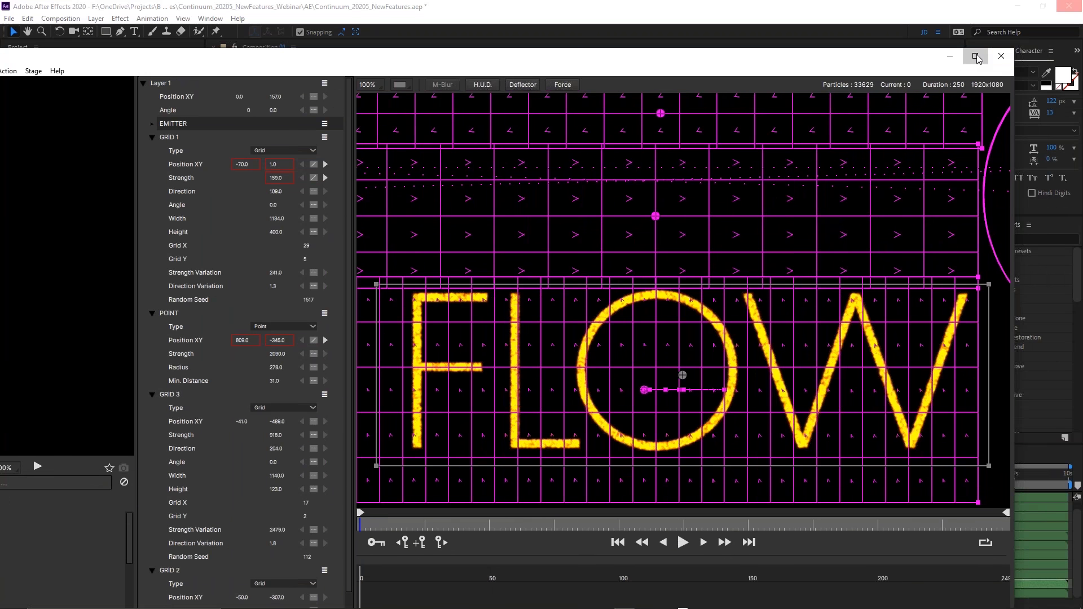
{"action": "left_click", "coordinate": [977, 56]}
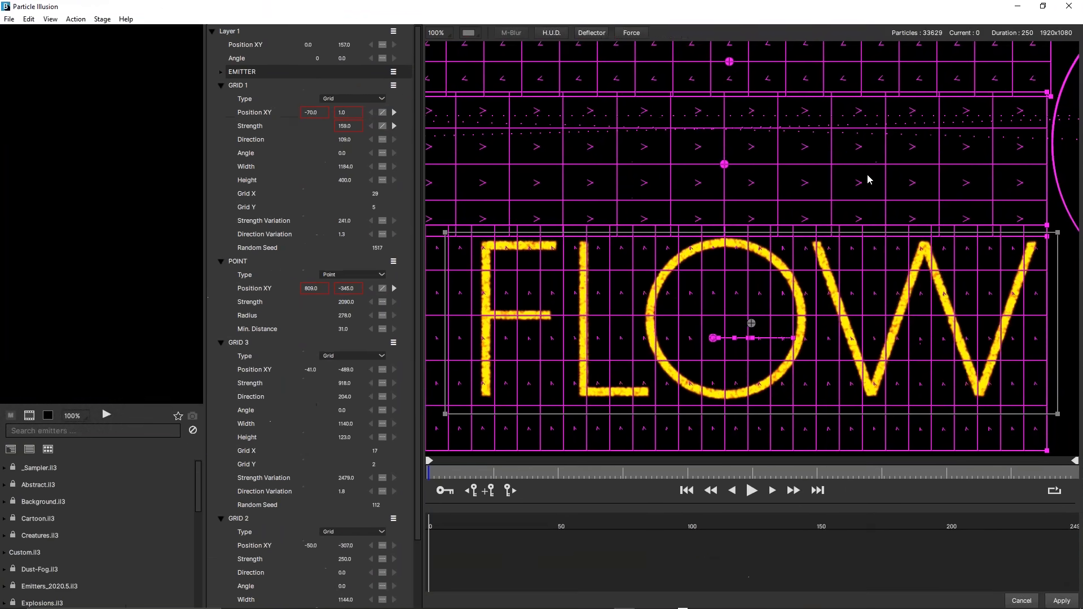
{"action": "scroll", "coordinate": [749, 242], "scroll_direction": "down", "scroll_amount": 3}
{"action": "scroll", "coordinate": [749, 242], "scroll_direction": "up", "scroll_amount": 1}
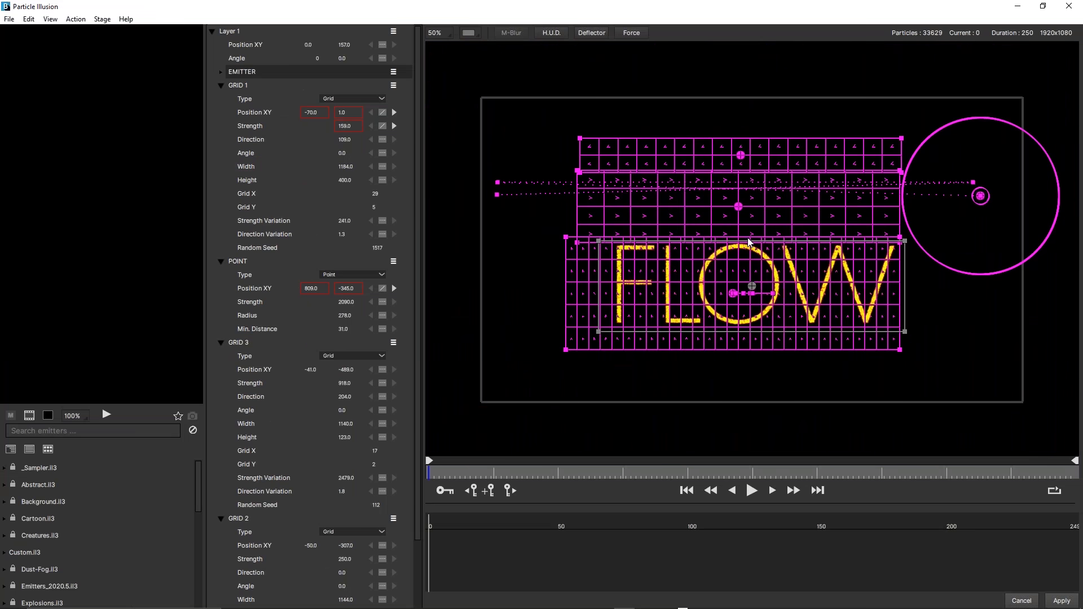
Collapse the parameter groups of the POINT, GRID 3 and GRID 2 forces.
{"action": "left_click", "coordinate": [220, 262]}
{"action": "left_click", "coordinate": [221, 275]}
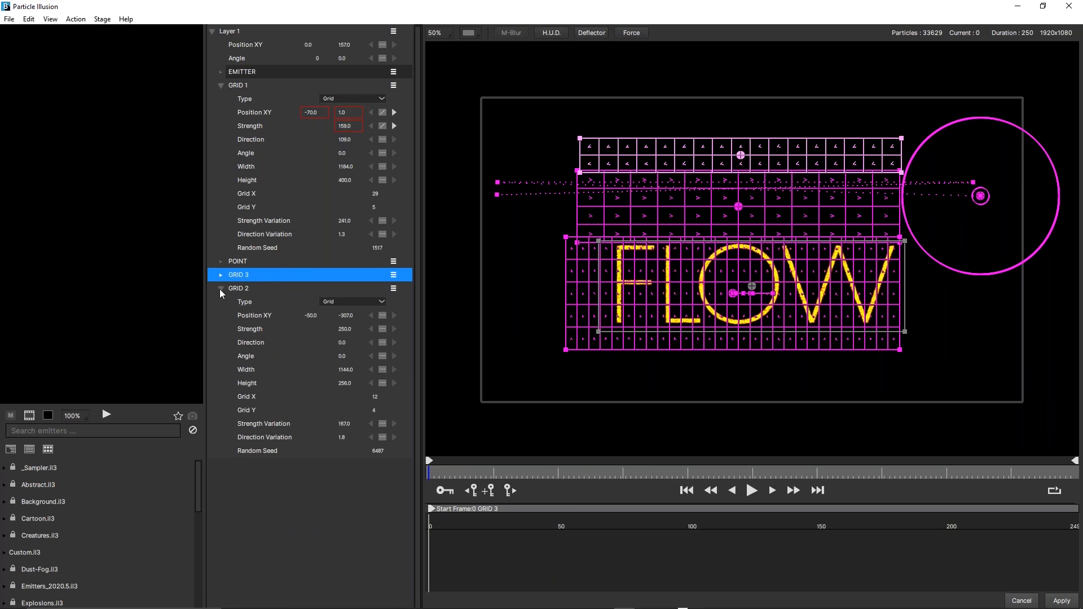
{"action": "left_click", "coordinate": [220, 289]}
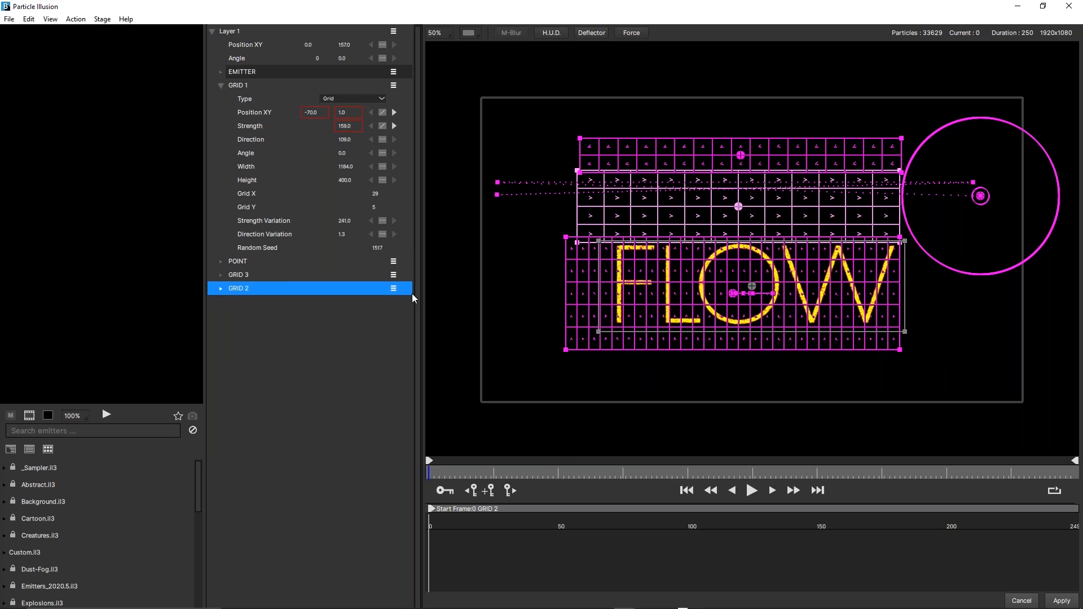
Disable the GRID 1, POINT, GRID 3 and GRID 2 forces in Layer 1.
{"action": "left_click", "coordinate": [393, 86]}
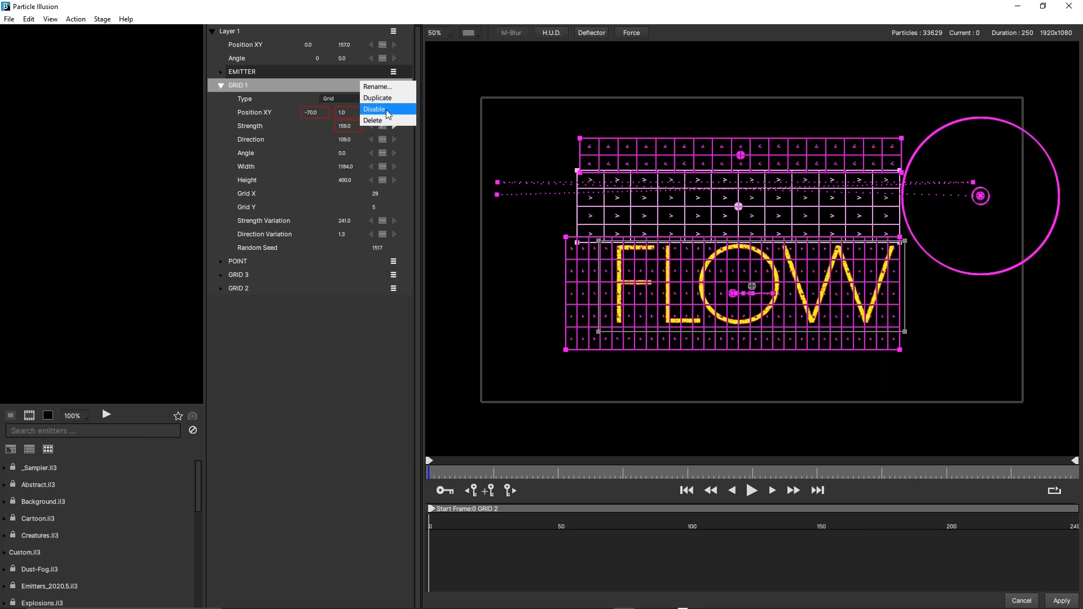
{"action": "left_click", "coordinate": [388, 111]}
{"action": "left_click", "coordinate": [396, 265]}
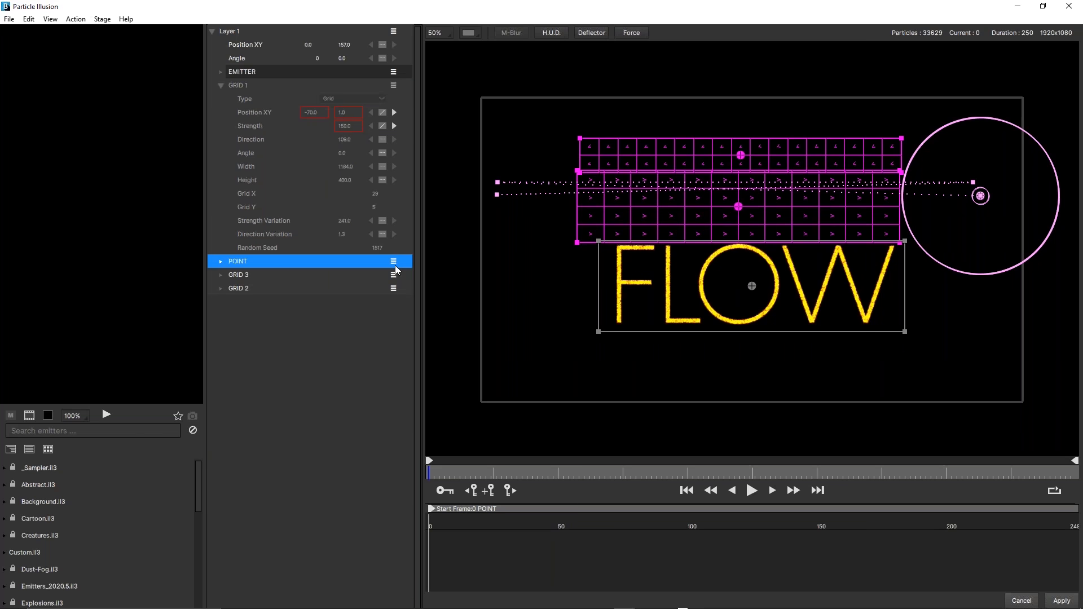
{"action": "left_click", "coordinate": [394, 263]}
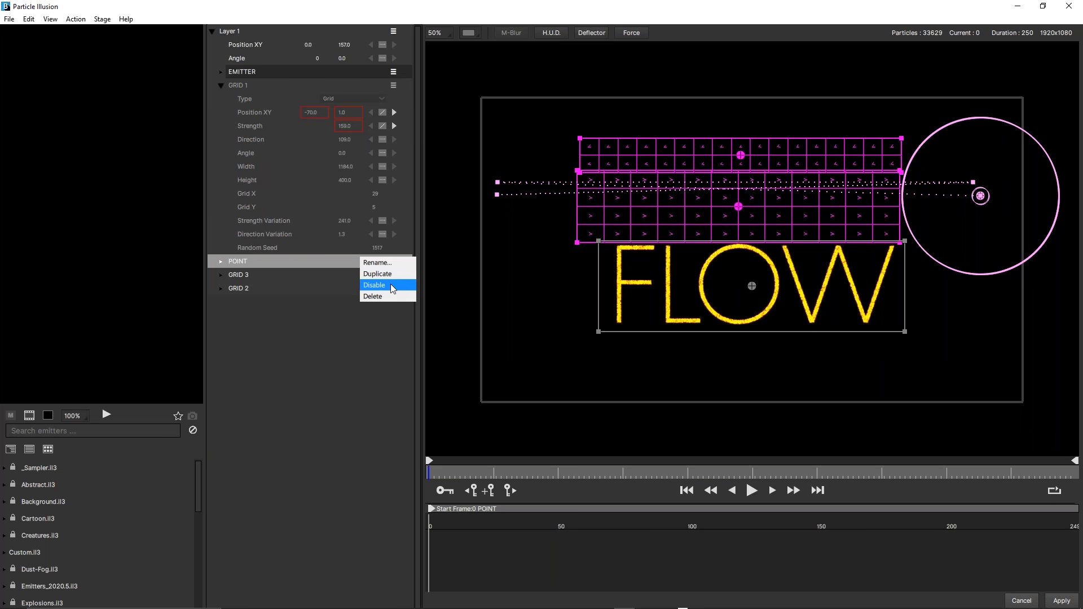
{"action": "left_click", "coordinate": [391, 284]}
{"action": "left_click", "coordinate": [394, 275]}
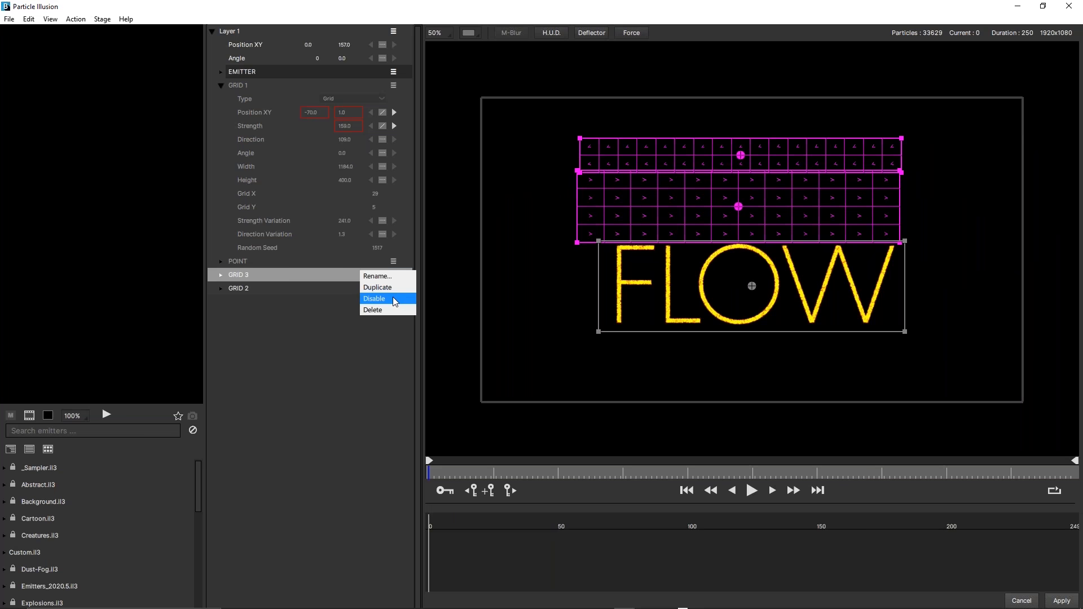
{"action": "left_click", "coordinate": [393, 297]}
{"action": "left_click", "coordinate": [394, 288]}
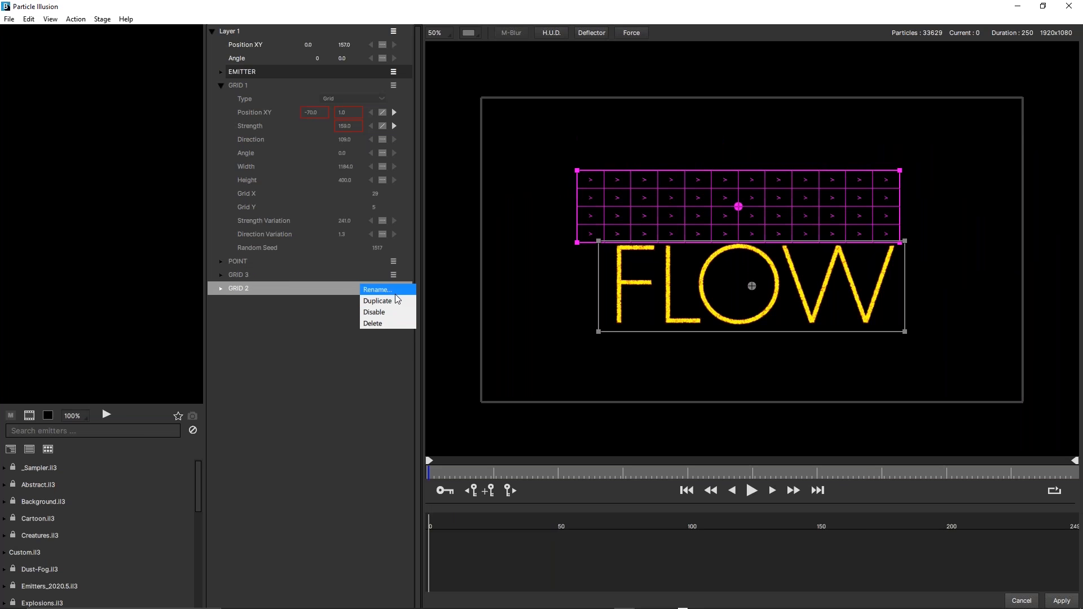
{"action": "left_click", "coordinate": [387, 316]}
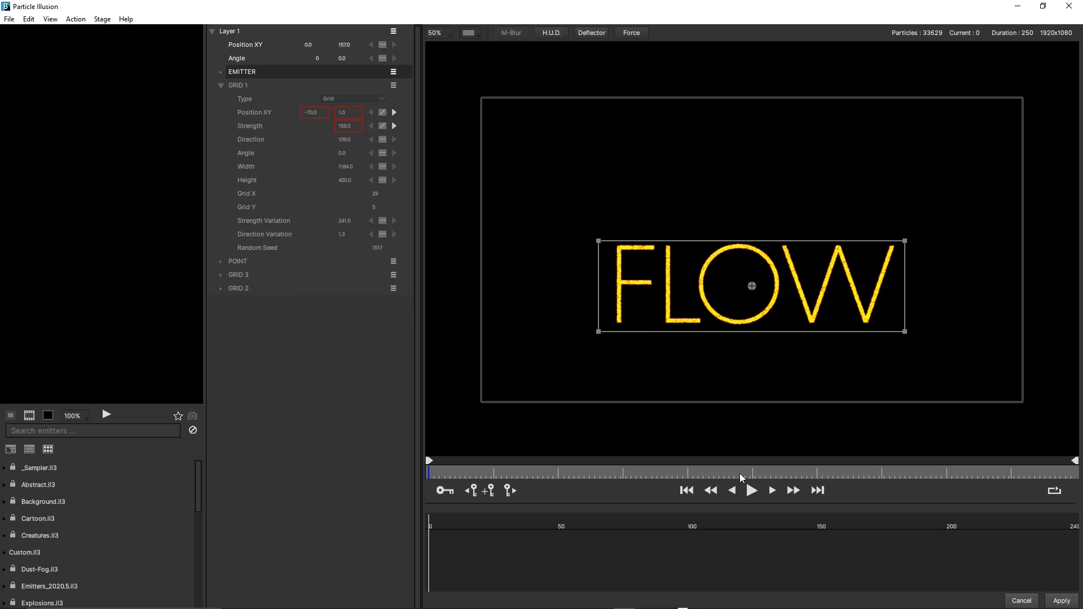
Scrub through and play the FLOW particle animation with all forces disabled, stopping shortly after frame 50.
{"action": "left_click_drag", "start_coordinate": [473, 476], "coordinate": [776, 494]}
{"action": "left_click", "coordinate": [752, 491]}
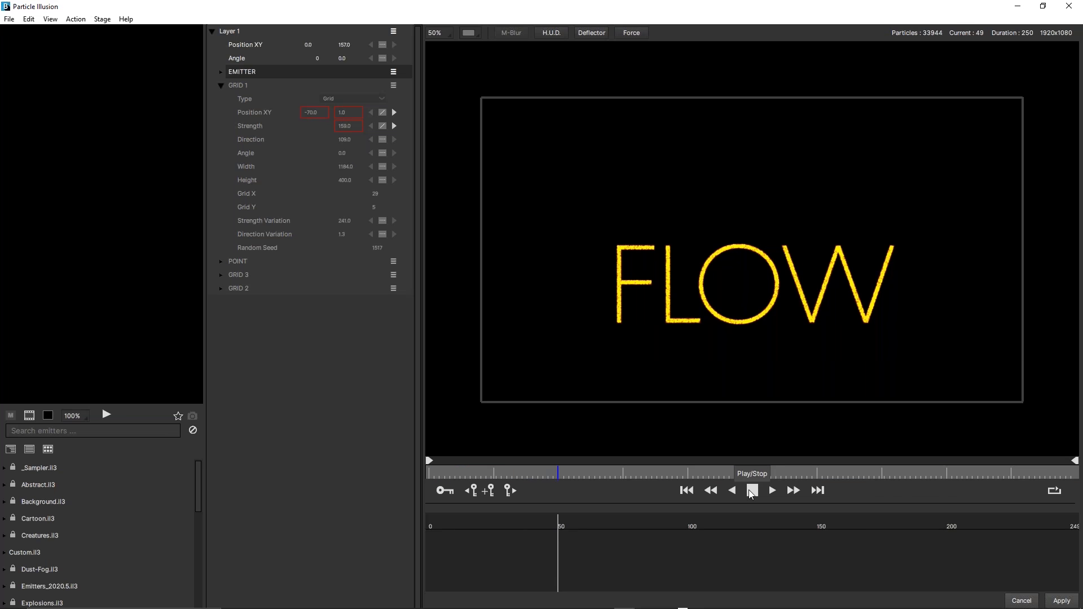
{"action": "left_click", "coordinate": [751, 491]}
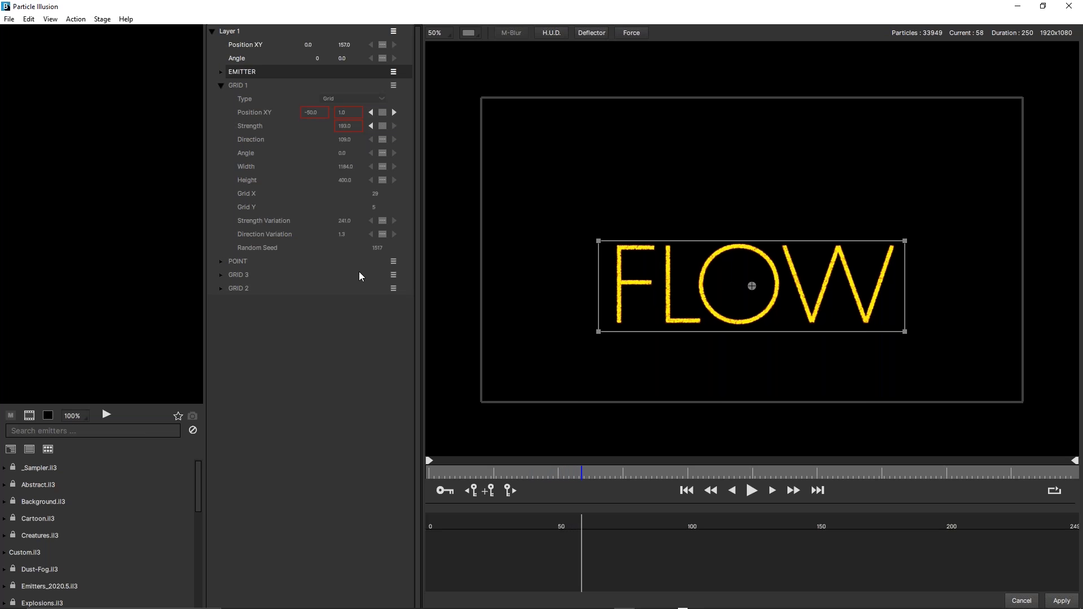
{"action": "left_click", "coordinate": [244, 85]}
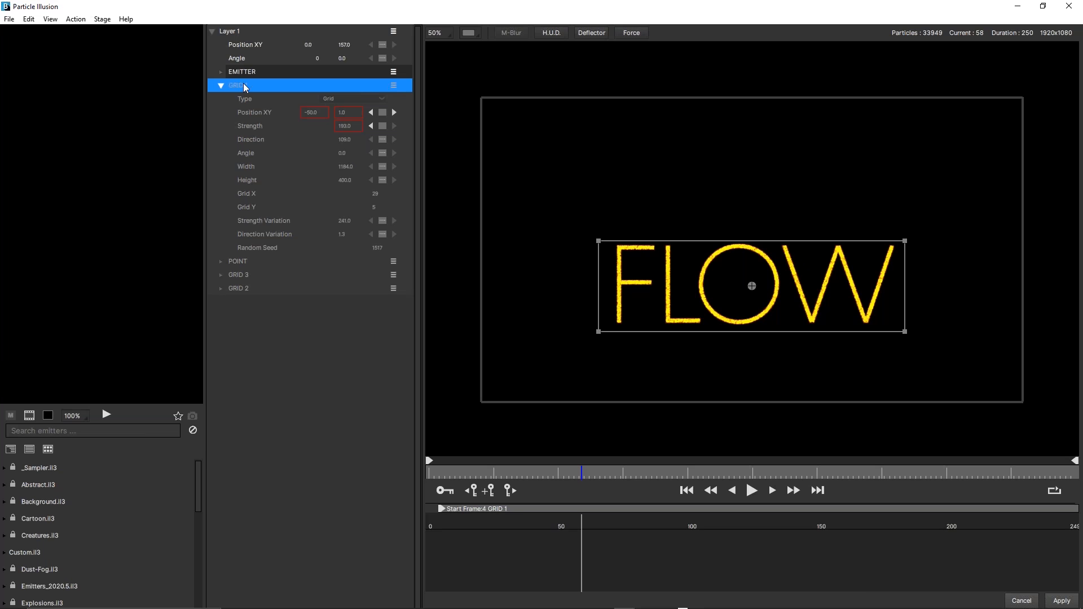
{"action": "left_click", "coordinate": [391, 85]}
{"action": "left_click", "coordinate": [382, 118]}
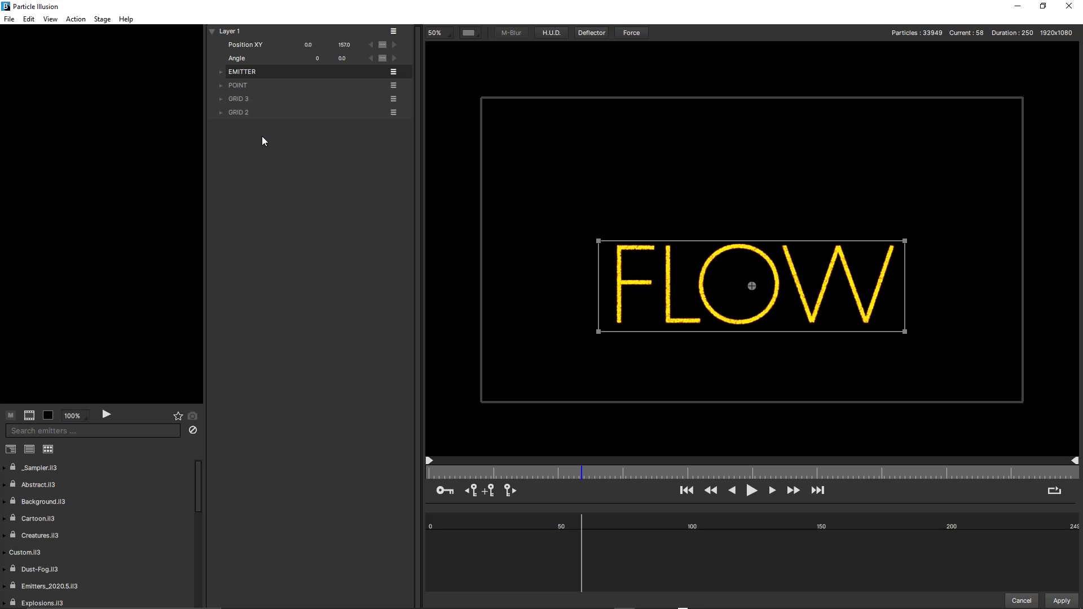
{"action": "key", "text": "ctrl+z"}
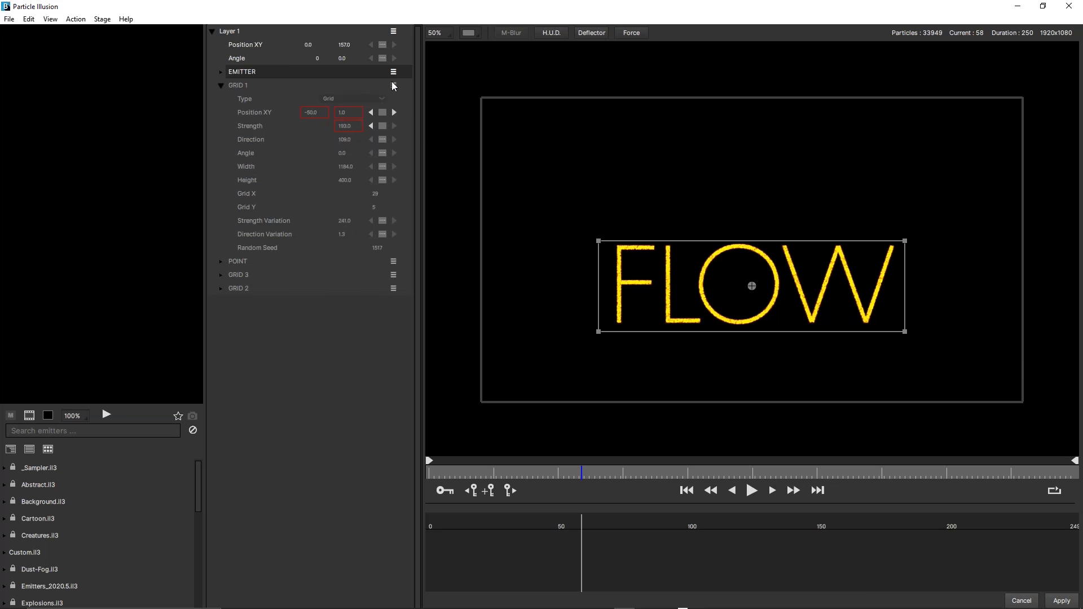
Enable the GRID 1 force and play the particle animation from the first frame with only that force active.
{"action": "left_click", "coordinate": [393, 86]}
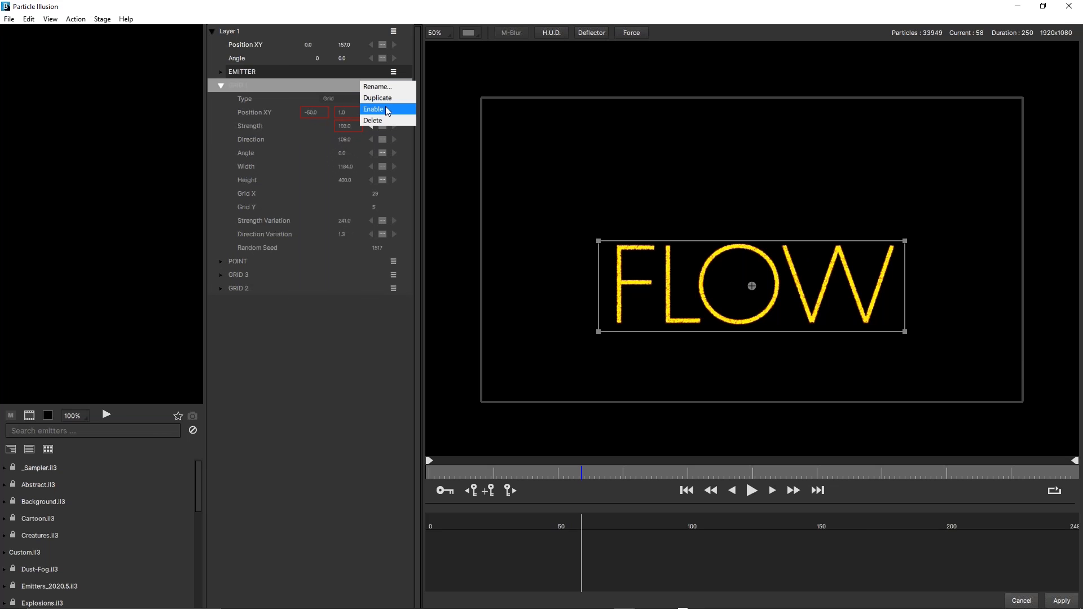
{"action": "left_click", "coordinate": [386, 109]}
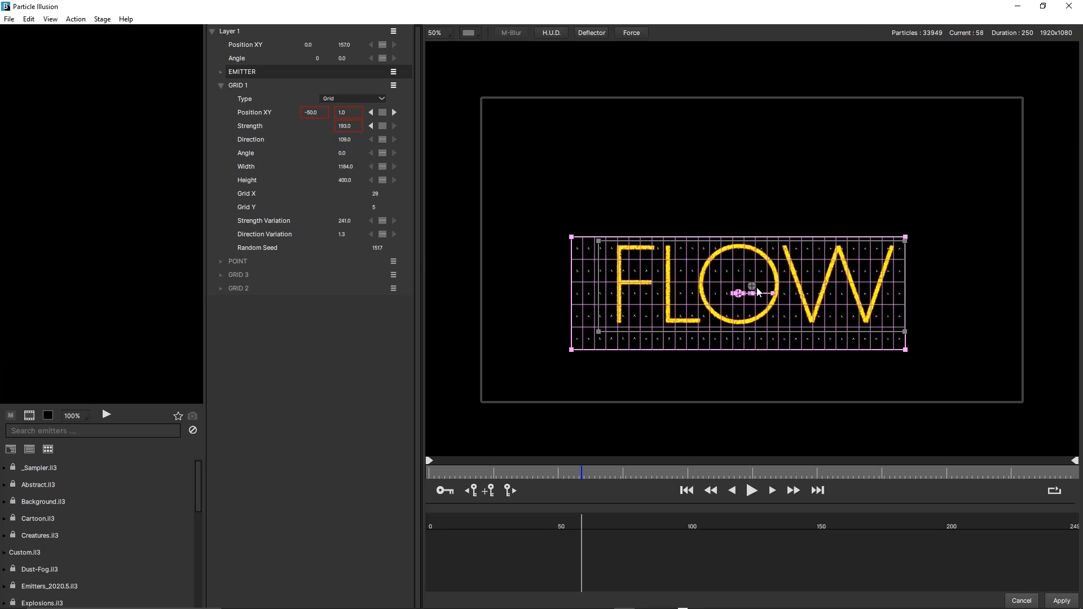
{"action": "scroll", "coordinate": [750, 295], "scroll_direction": "up", "scroll_amount": 2}
{"action": "scroll", "coordinate": [742, 357], "scroll_direction": "down", "scroll_amount": 1}
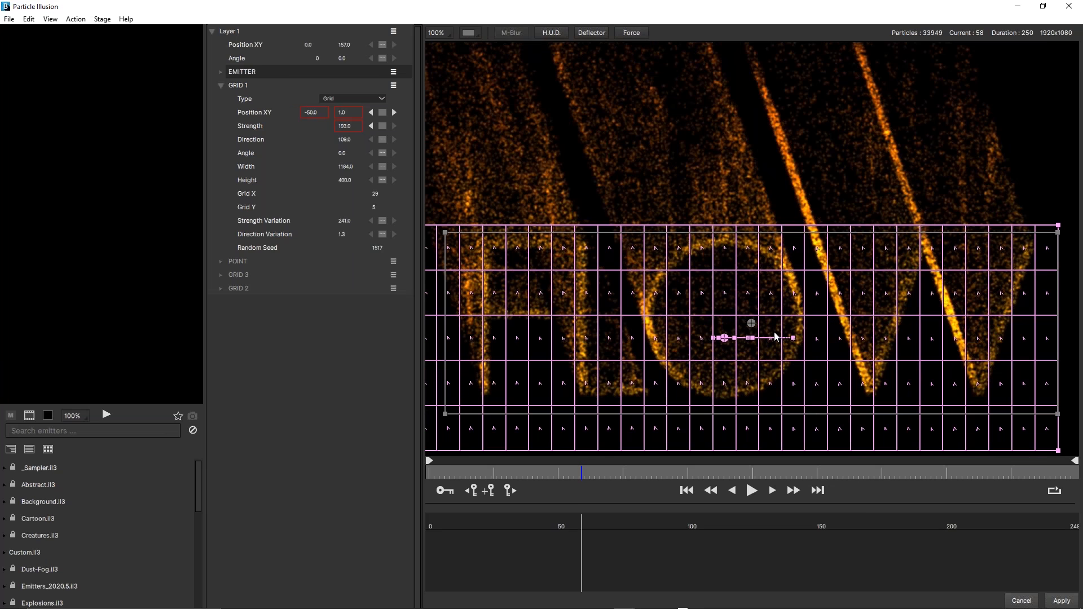
{"action": "scroll", "coordinate": [775, 337], "scroll_direction": "down", "scroll_amount": 1}
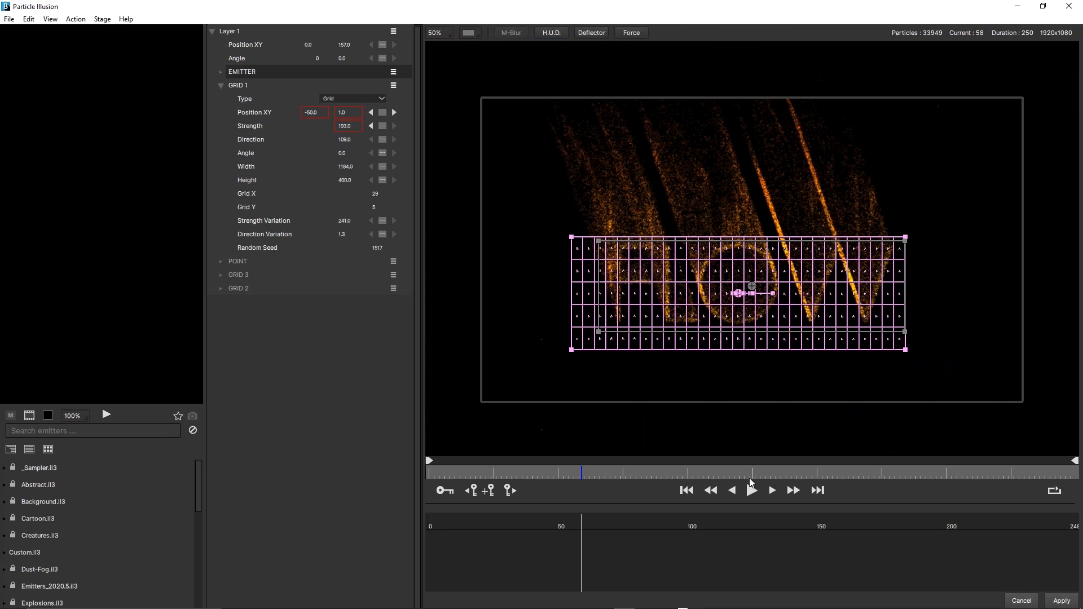
{"action": "left_click", "coordinate": [688, 491]}
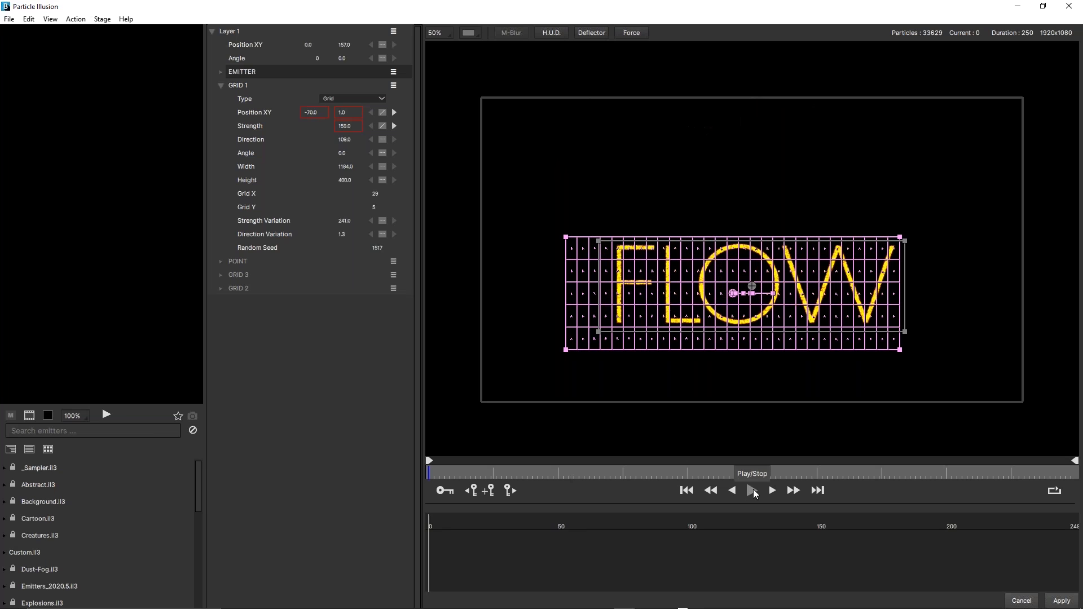
{"action": "left_click", "coordinate": [753, 491]}
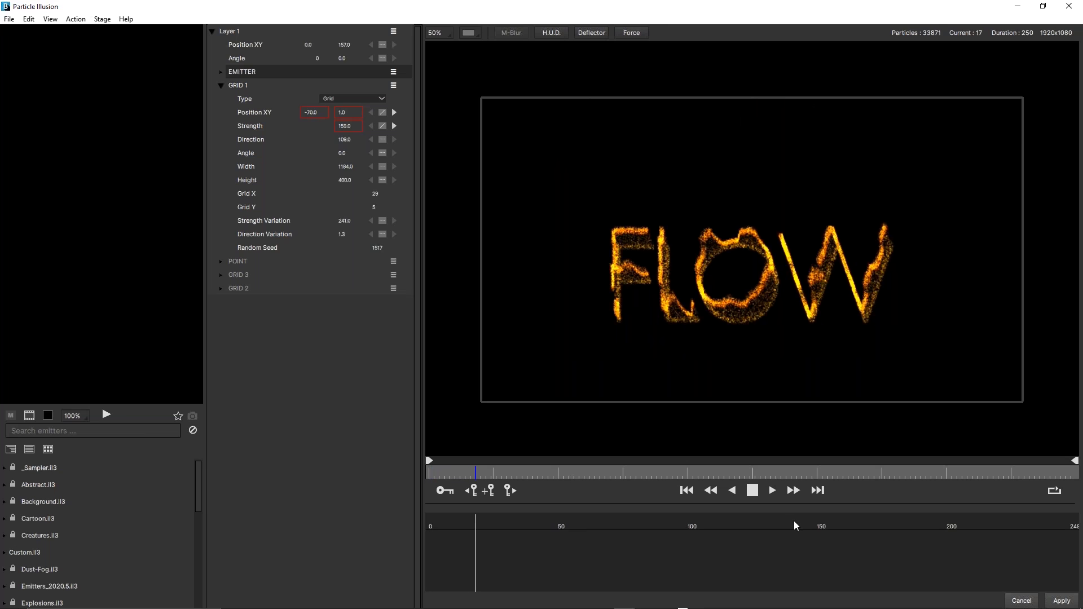
{"action": "left_click", "coordinate": [752, 491]}
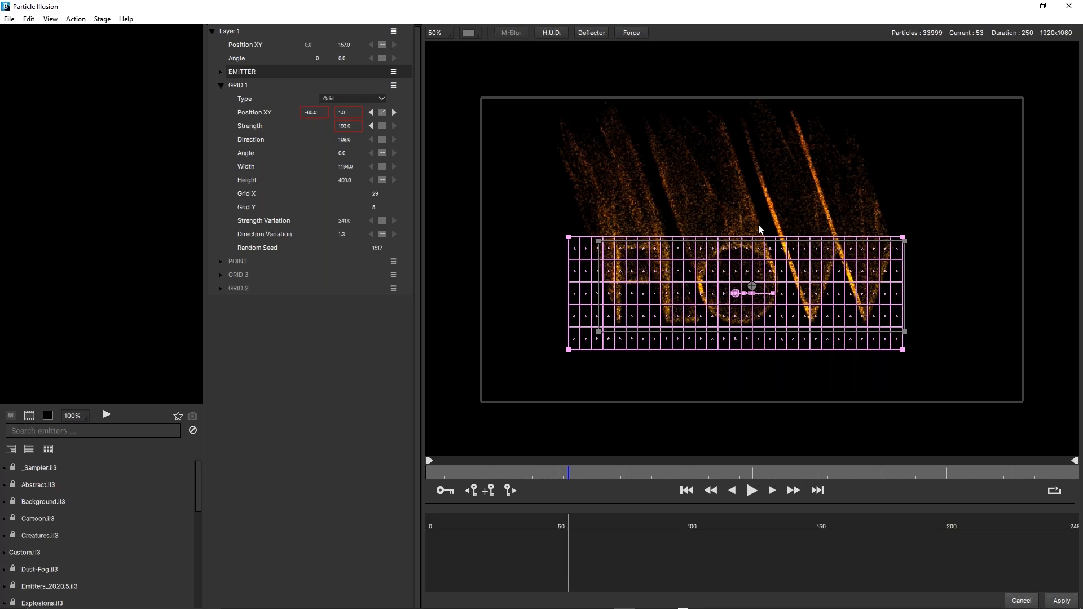
Enable the GRID 2 force and play the particle animation from the first frame.
{"action": "left_click", "coordinate": [394, 288]}
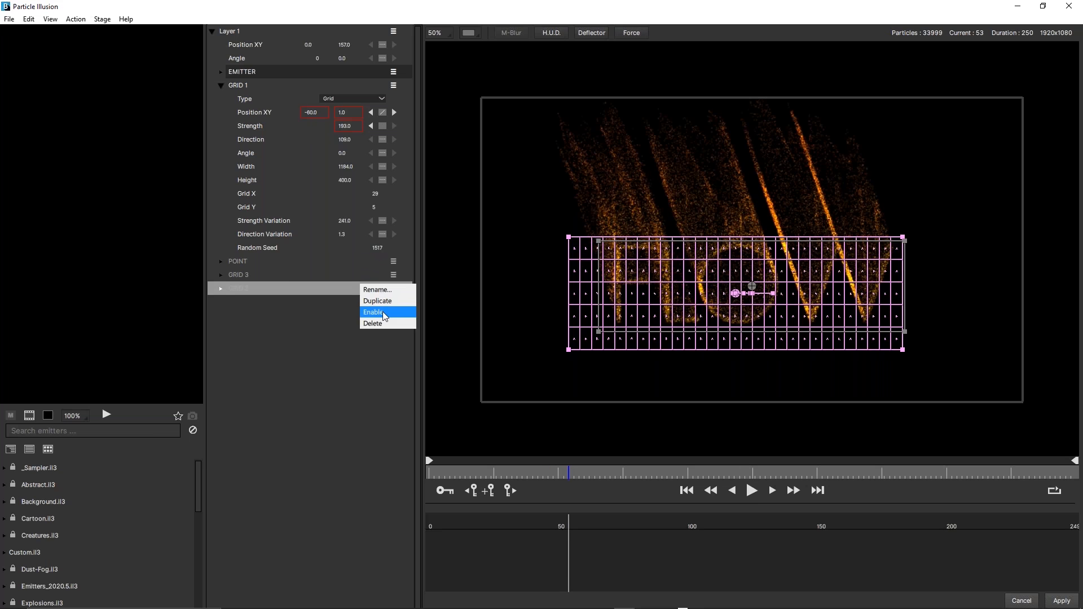
{"action": "left_click", "coordinate": [383, 312]}
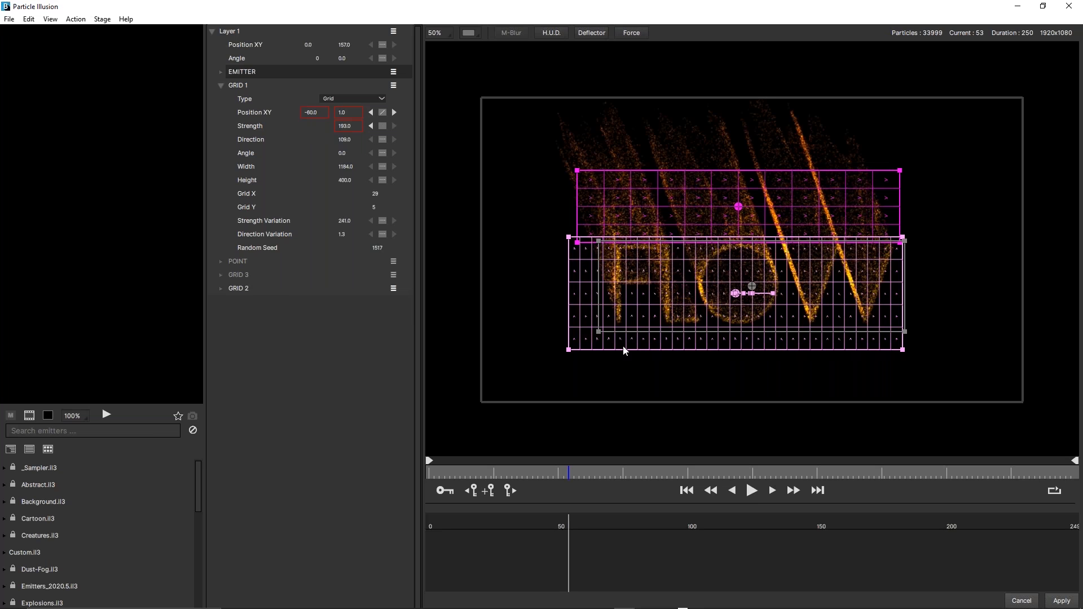
{"action": "left_click", "coordinate": [687, 491]}
{"action": "left_click", "coordinate": [751, 492]}
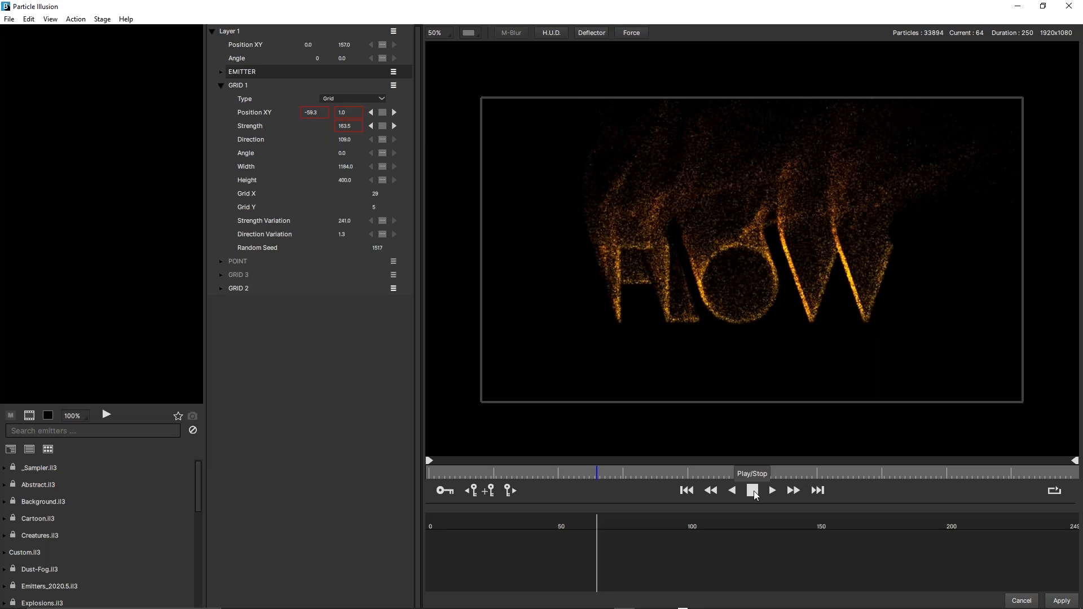
{"action": "left_click", "coordinate": [754, 491]}
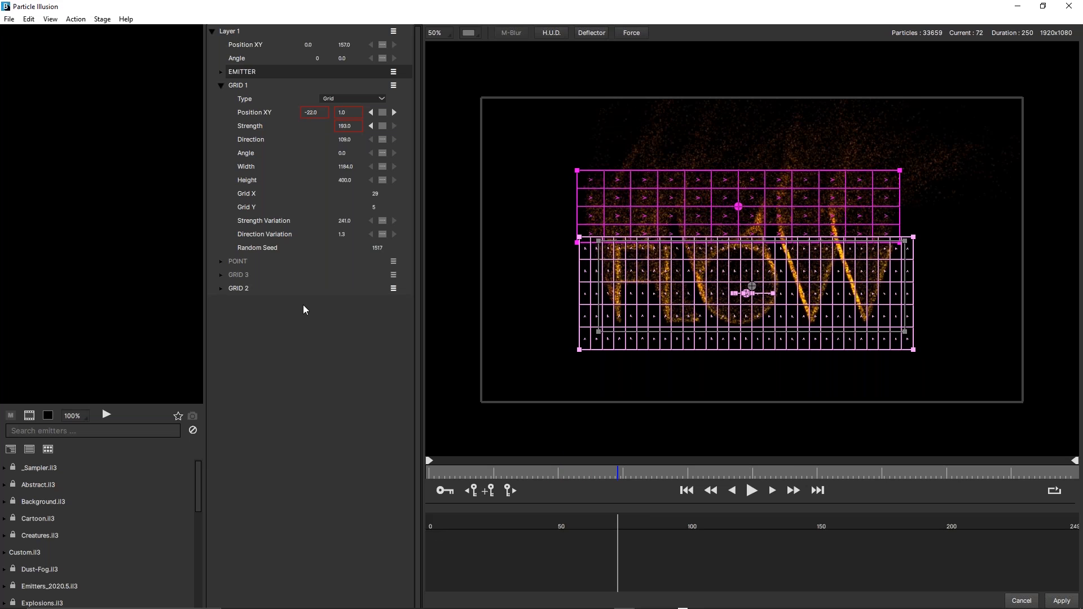
Expand the GRID 2 force's parameters and enable the GRID 3 force.
{"action": "left_click", "coordinate": [221, 288]}
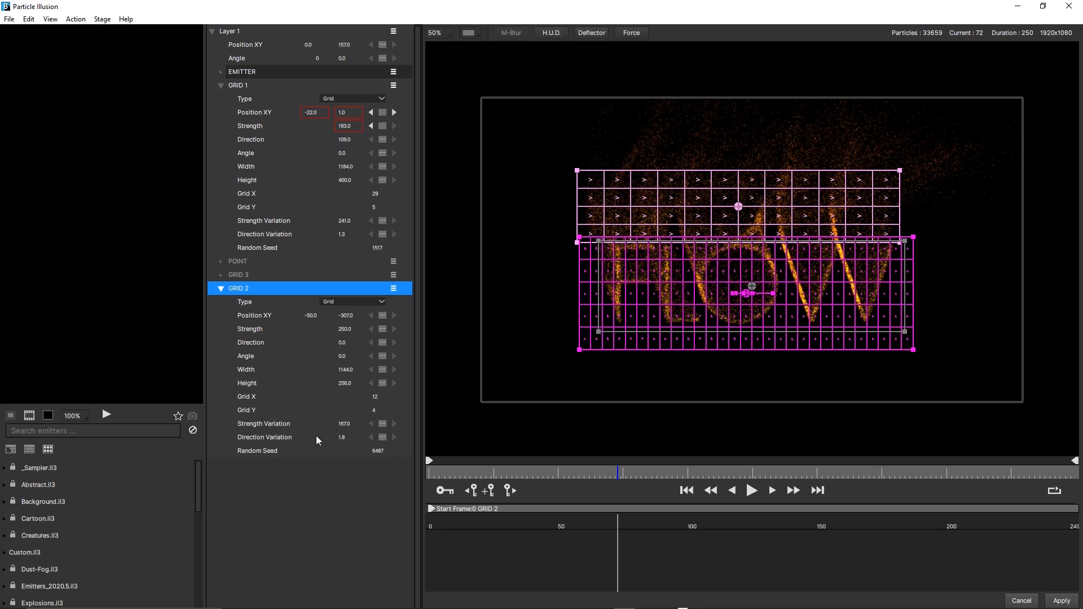
{"action": "left_click", "coordinate": [394, 275]}
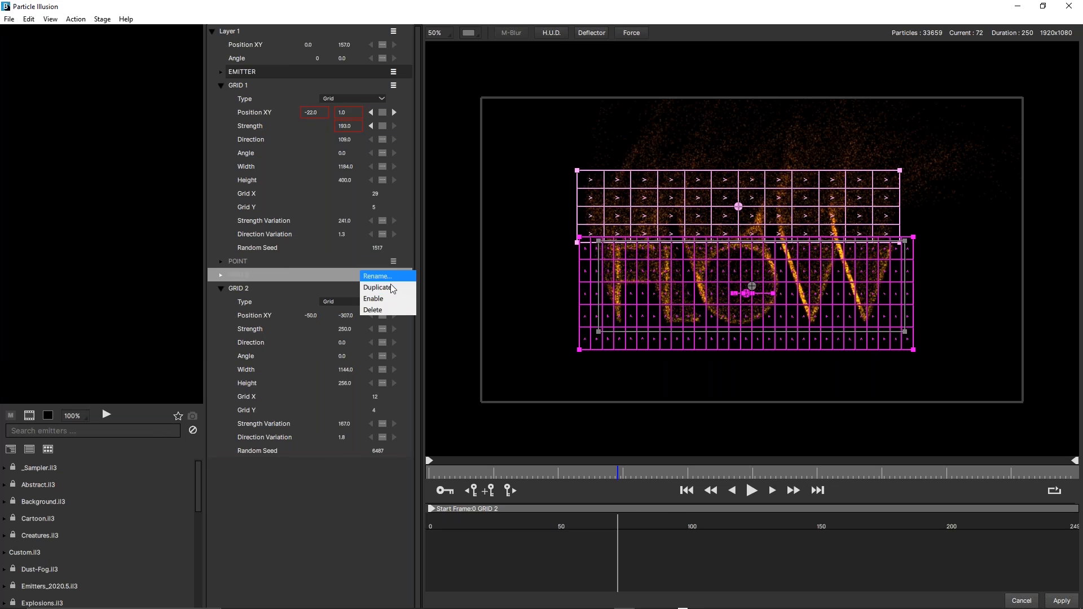
{"action": "left_click", "coordinate": [393, 299]}
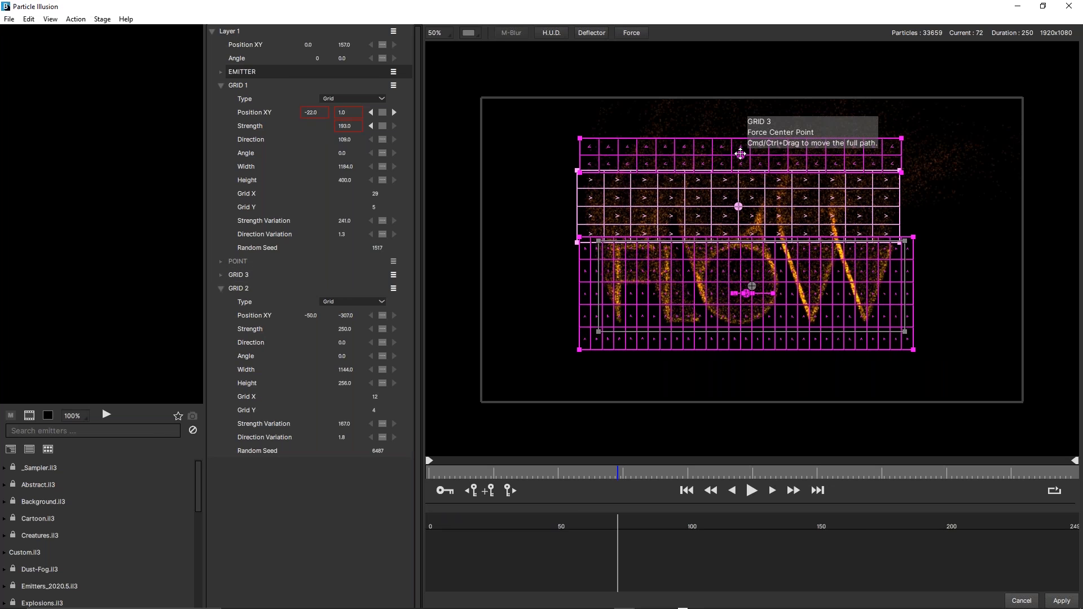
{"action": "scroll", "coordinate": [741, 153], "scroll_direction": "up", "scroll_amount": 1}
{"action": "scroll", "coordinate": [711, 400], "scroll_direction": "down", "scroll_amount": 1}
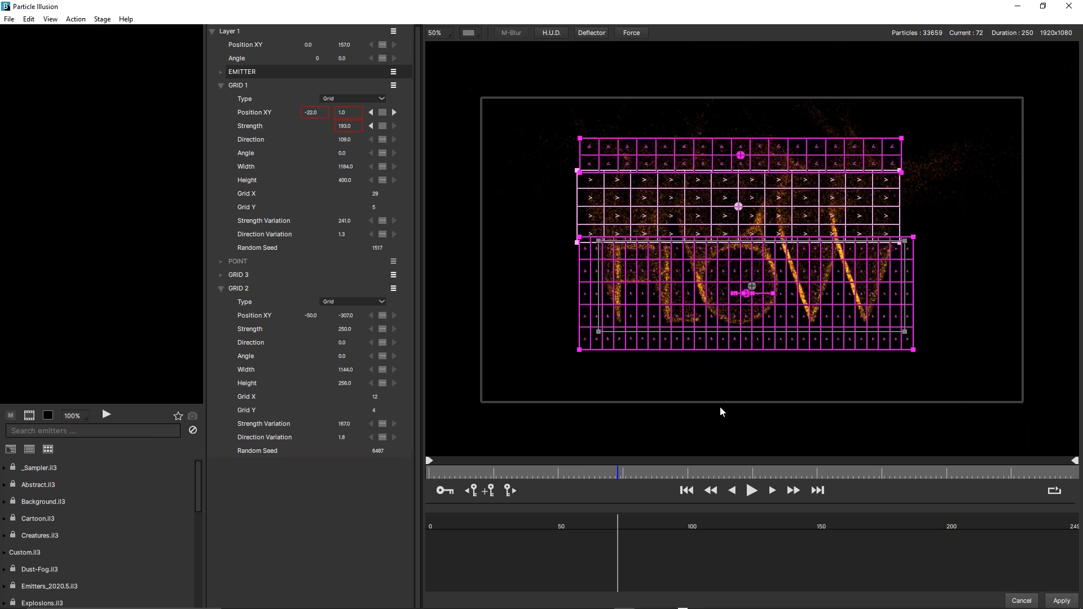
Enable the POINT force and play the particle animation from the first frame with all four forces active.
{"action": "left_click", "coordinate": [394, 265]}
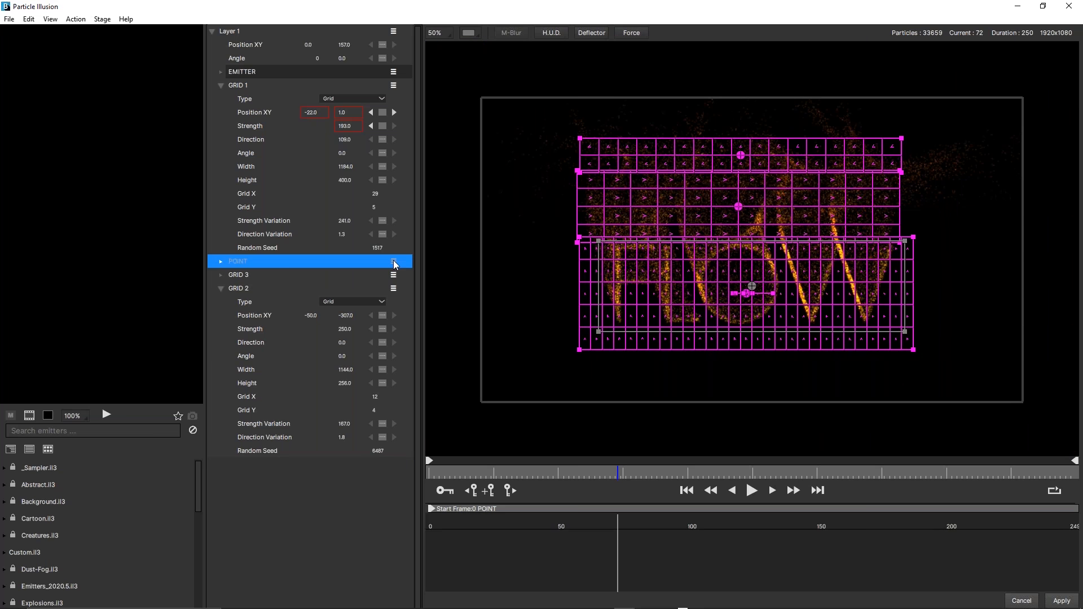
{"action": "left_click", "coordinate": [394, 263]}
{"action": "left_click", "coordinate": [389, 285]}
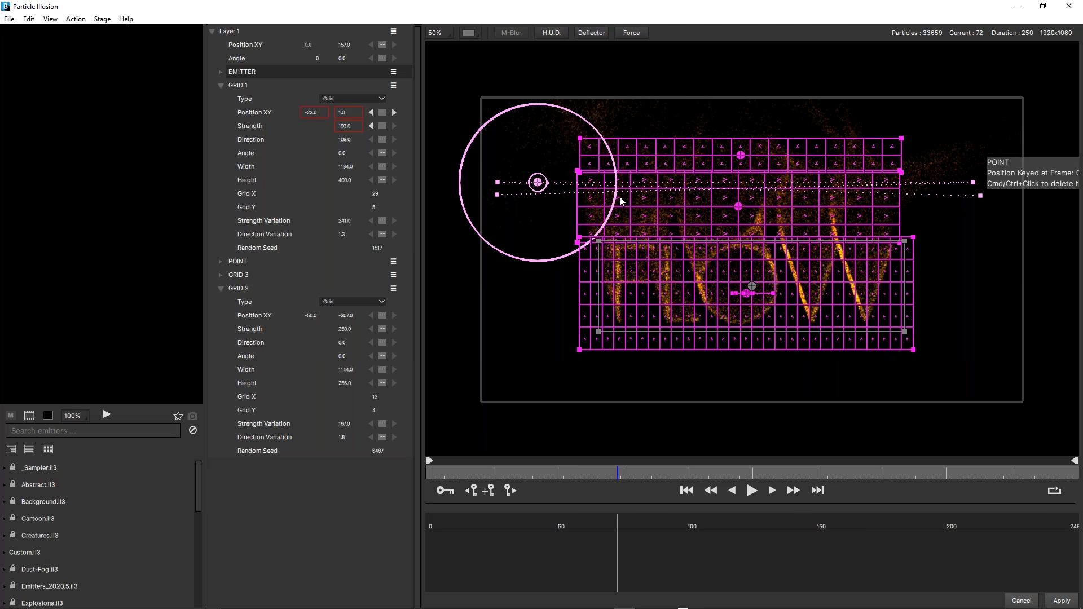
{"action": "left_click", "coordinate": [687, 490]}
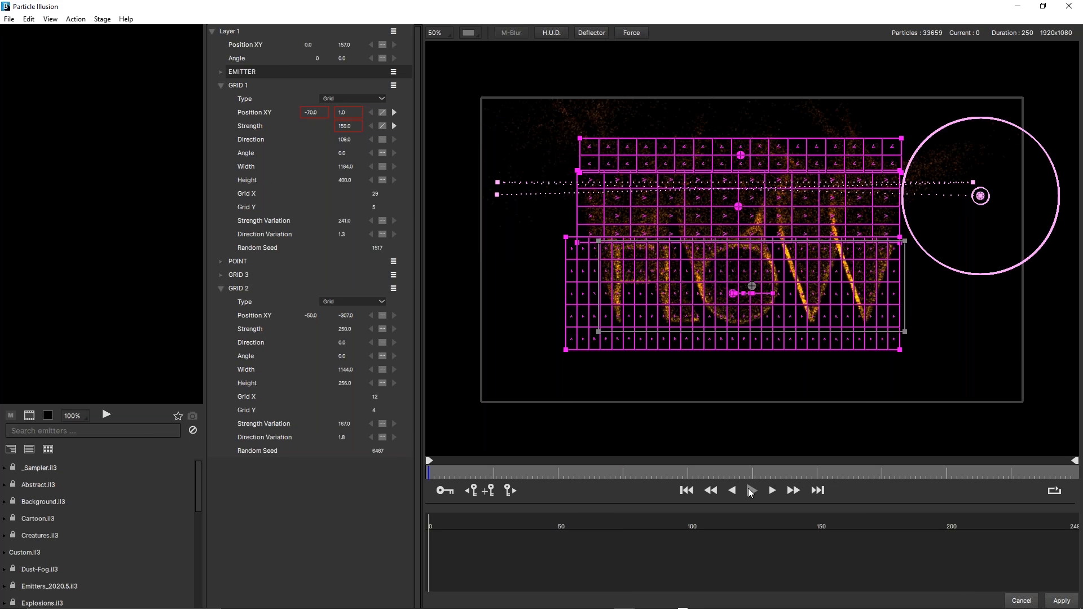
{"action": "left_click", "coordinate": [752, 490]}
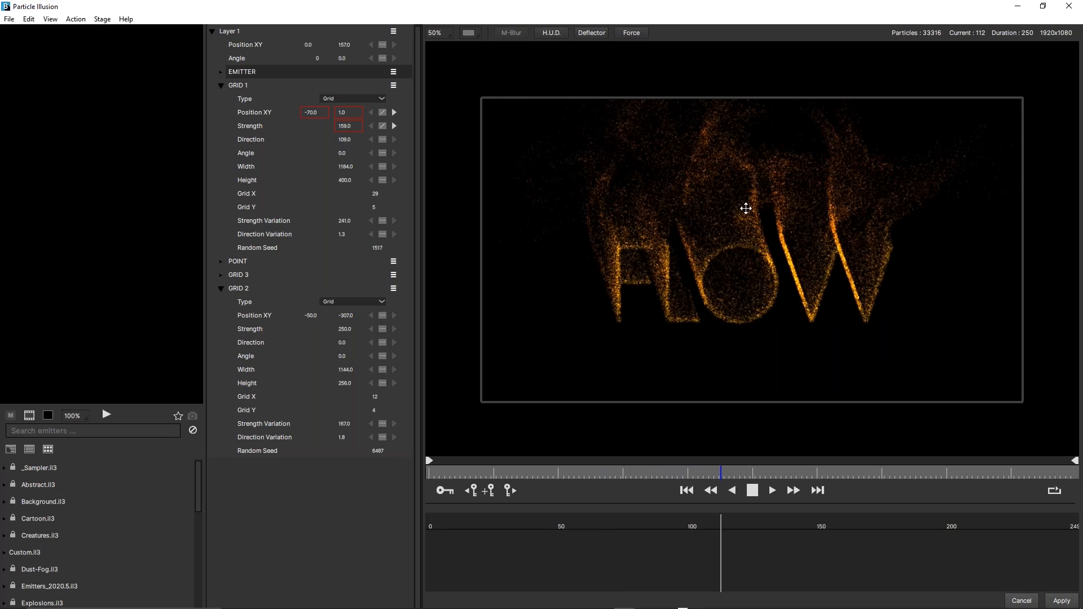
{"action": "left_click", "coordinate": [754, 495]}
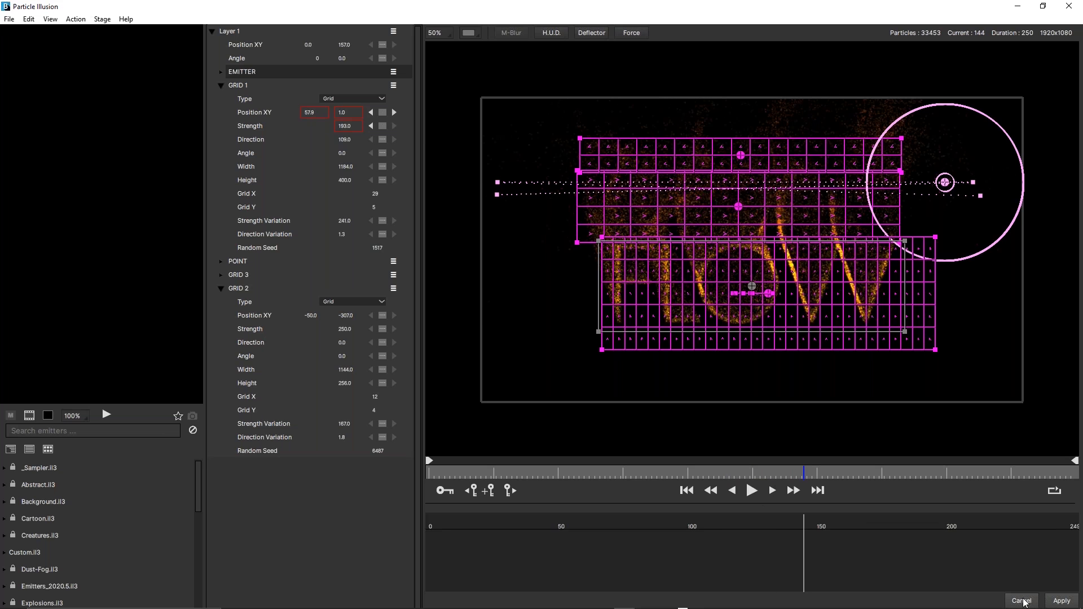
Close Particle Illusion without applying changes, turn on the proxy of composition 01 and play back the fire-text result.
{"action": "left_click", "coordinate": [1022, 601]}
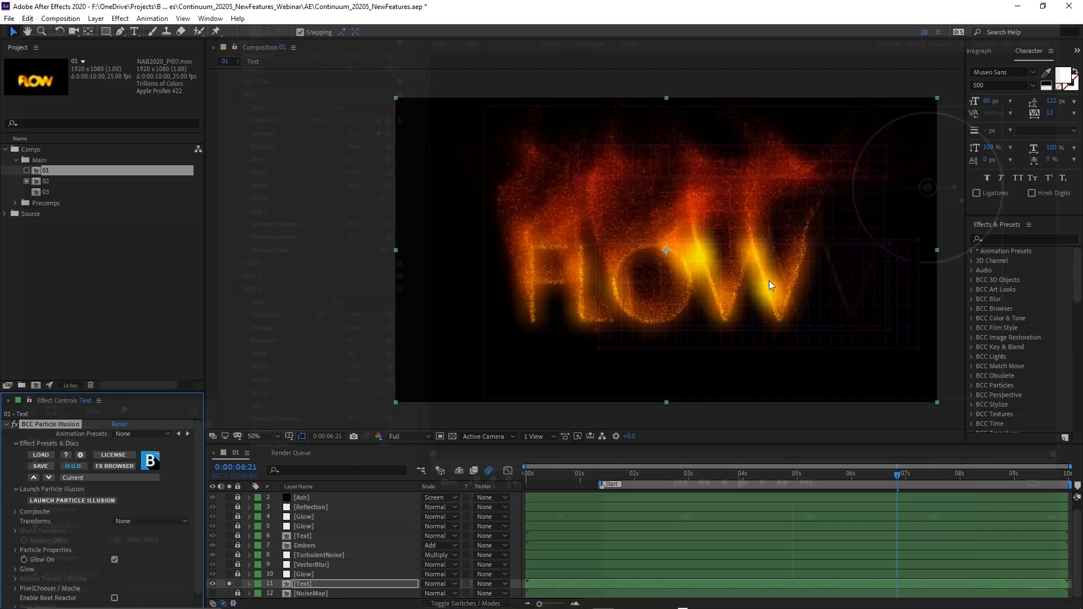
{"action": "left_click", "coordinate": [27, 171]}
{"action": "key", "text": "space"}
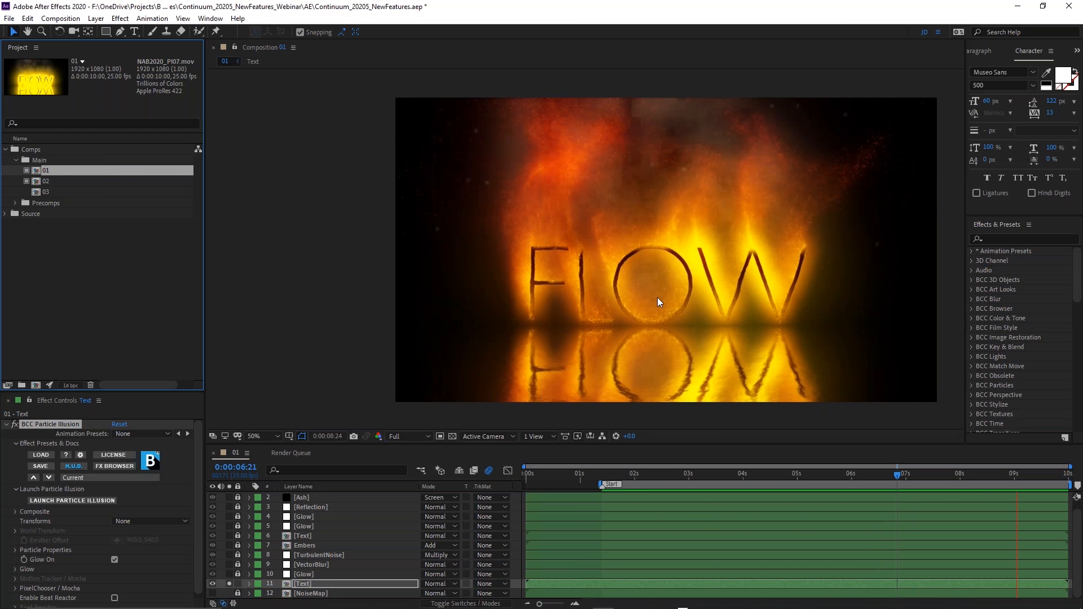
{"action": "key", "text": "space"}
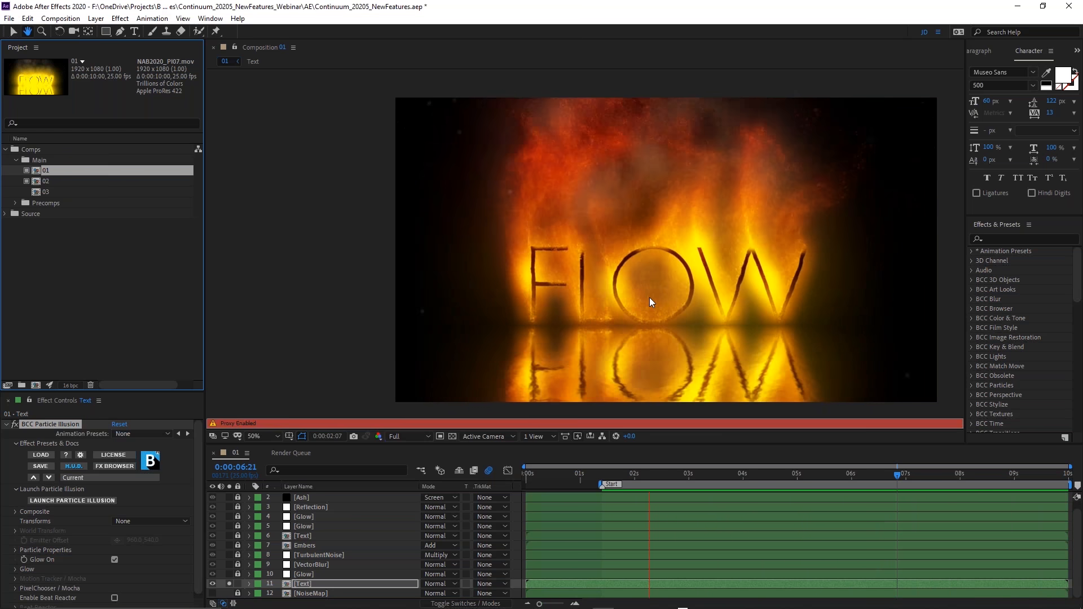
Open composition 02 from the Main folder.
{"action": "left_click", "coordinate": [37, 183]}
{"action": "double_click", "coordinate": [36, 183]}
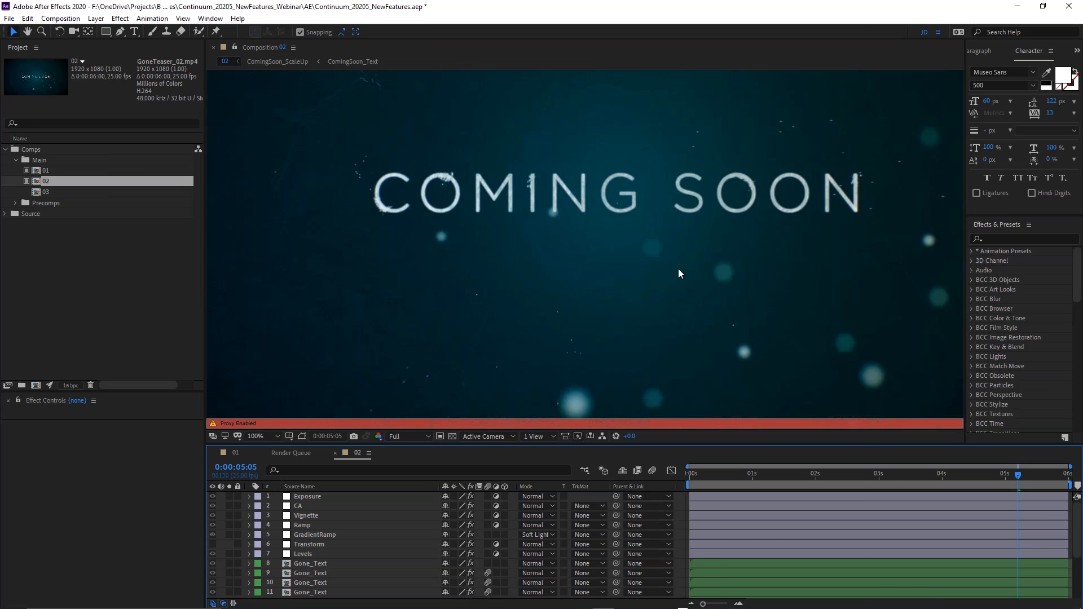
Play back composition 02 from its first frame twice to review the GONE to COMING SOON animation.
{"action": "scroll", "coordinate": [681, 263], "scroll_direction": "down", "scroll_amount": 2}
{"action": "left_click", "coordinate": [689, 472]}
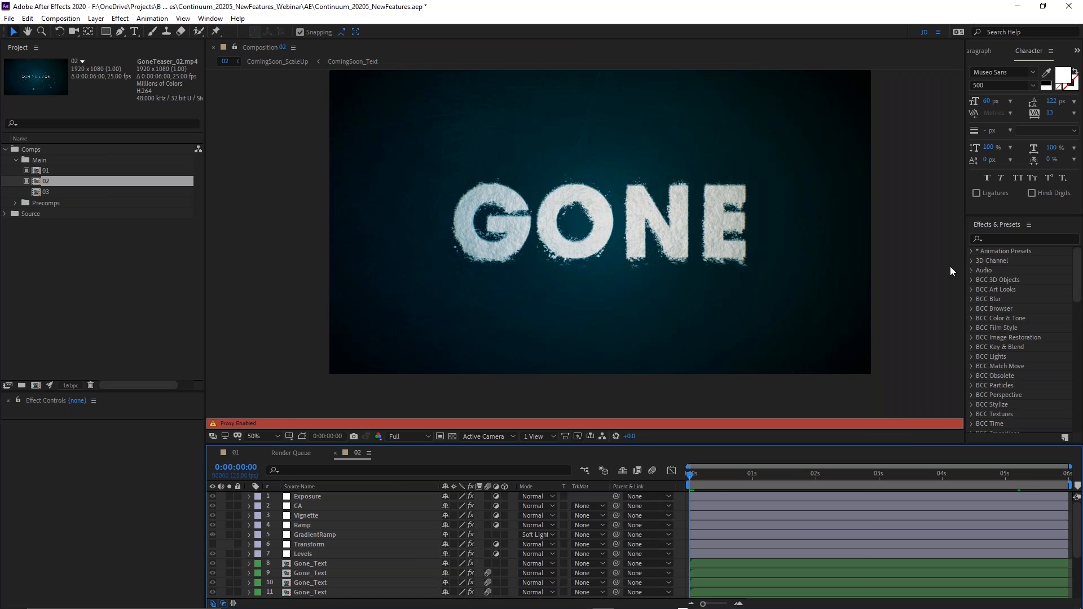
{"action": "key", "text": "space"}
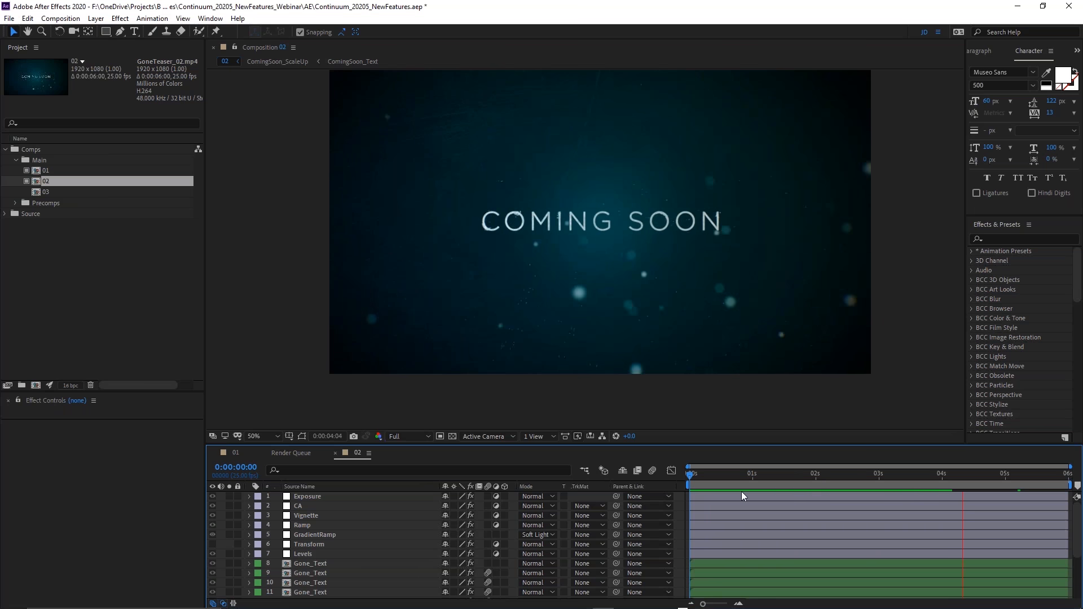
{"action": "key", "text": "space"}
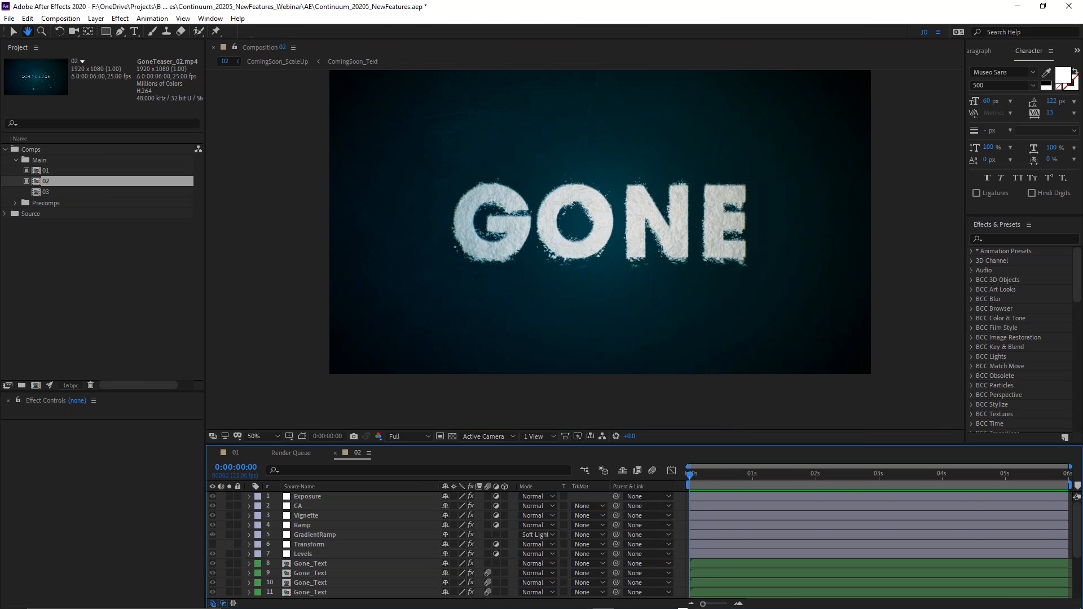
{"action": "key", "text": "space"}
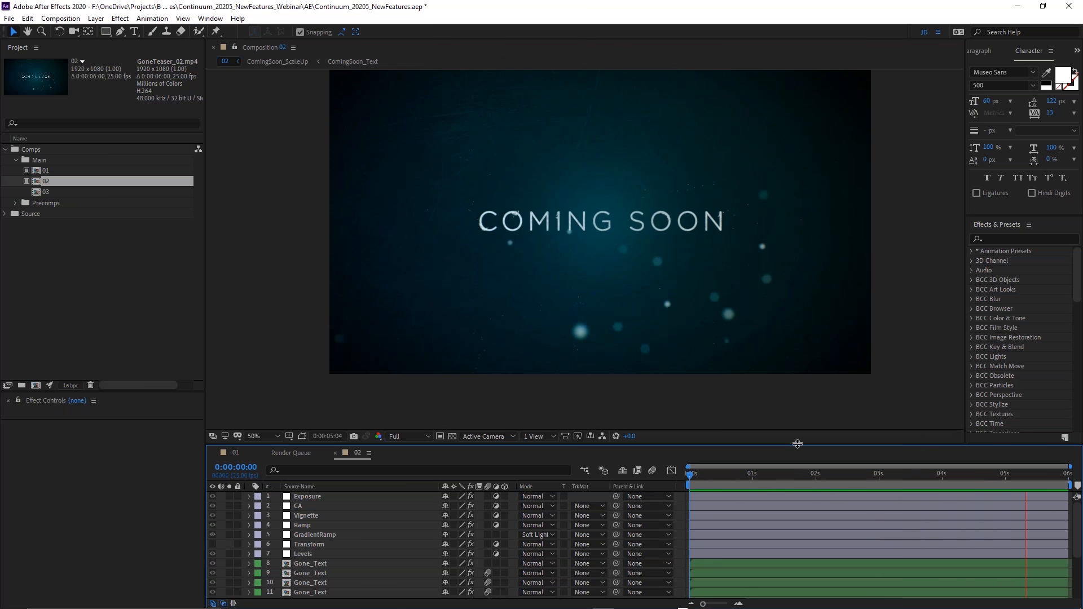
{"action": "key", "text": "space"}
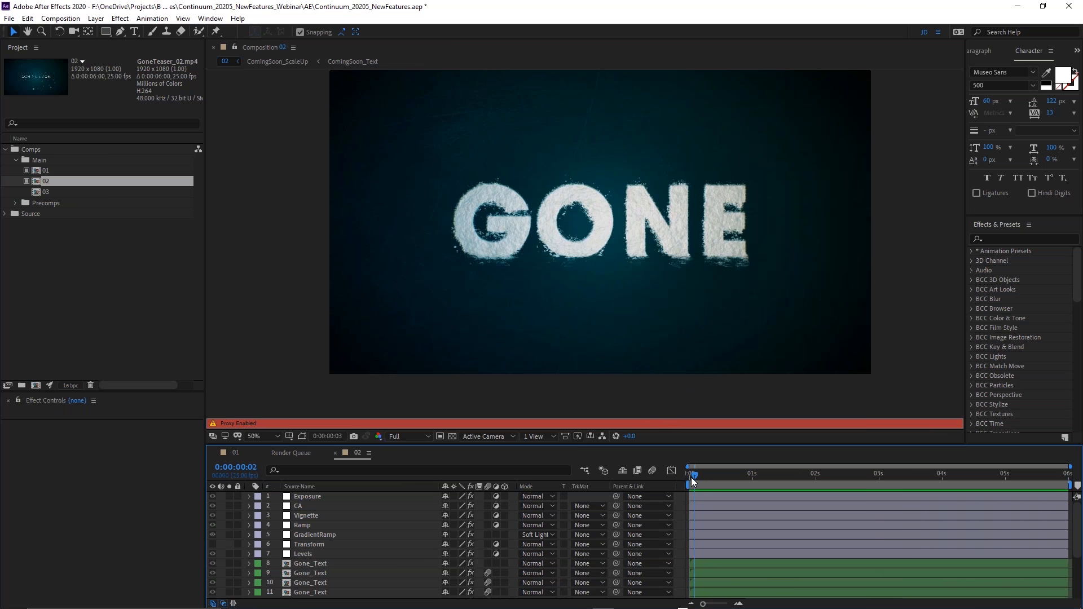
Scrub through composition 02 up to about 0:00:01:13 to examine how the GONE text disintegrates, and return to the first frame.
{"action": "left_click", "coordinate": [705, 477]}
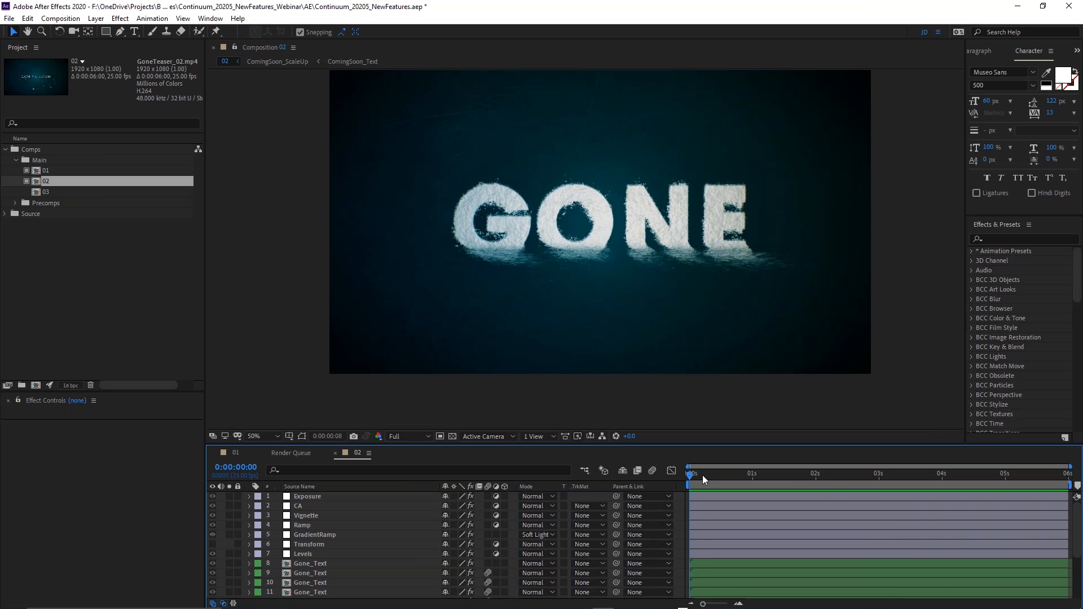
{"action": "left_click_drag", "start_coordinate": [723, 475], "coordinate": [740, 473]}
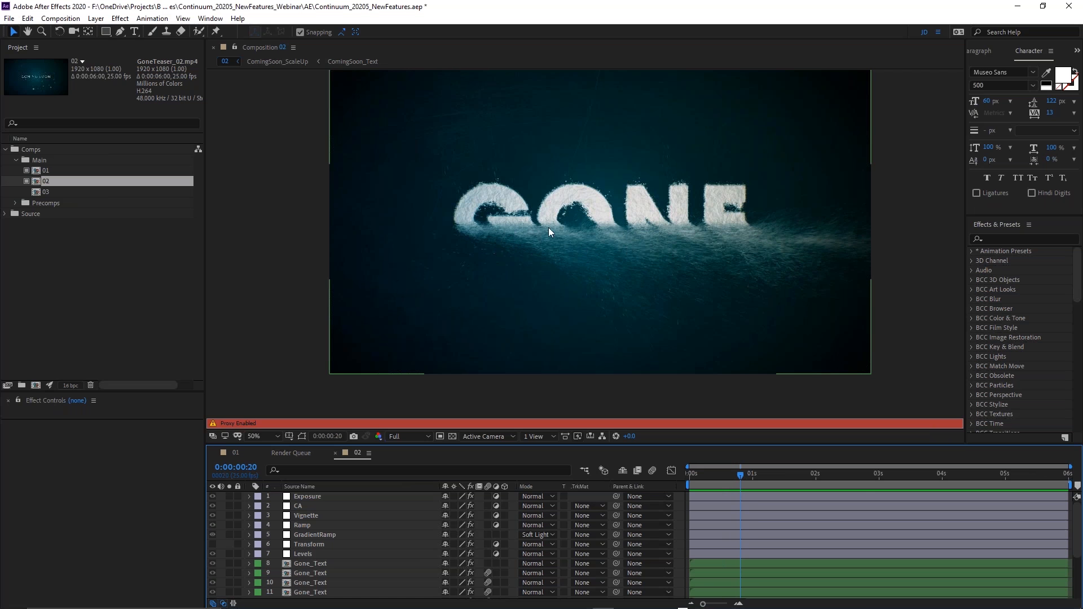
{"action": "left_click_drag", "start_coordinate": [736, 475], "coordinate": [786, 470]}
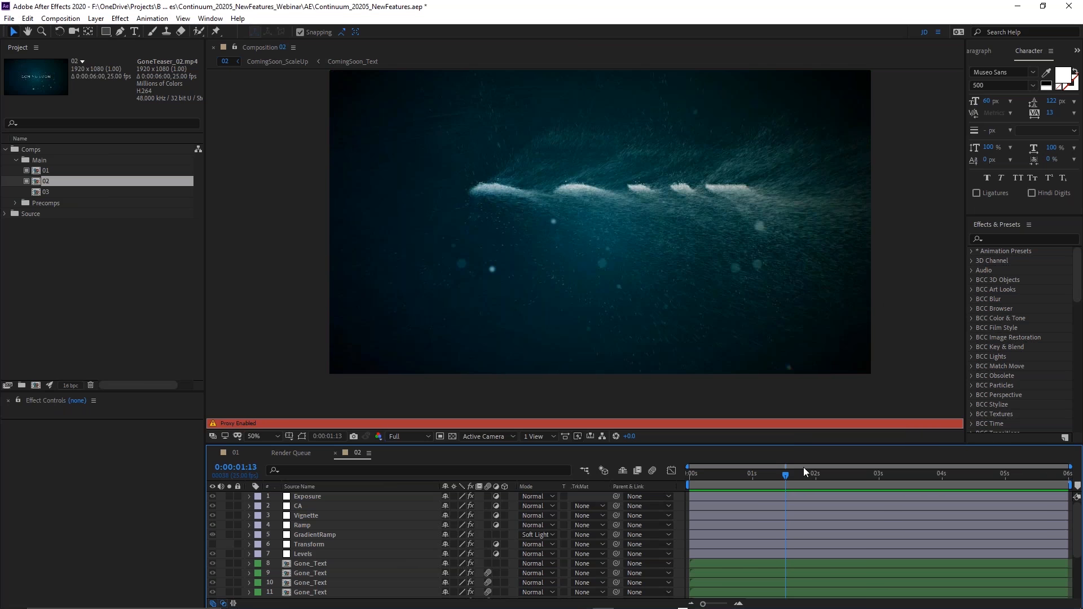
{"action": "left_click_drag", "start_coordinate": [791, 475], "coordinate": [691, 506]}
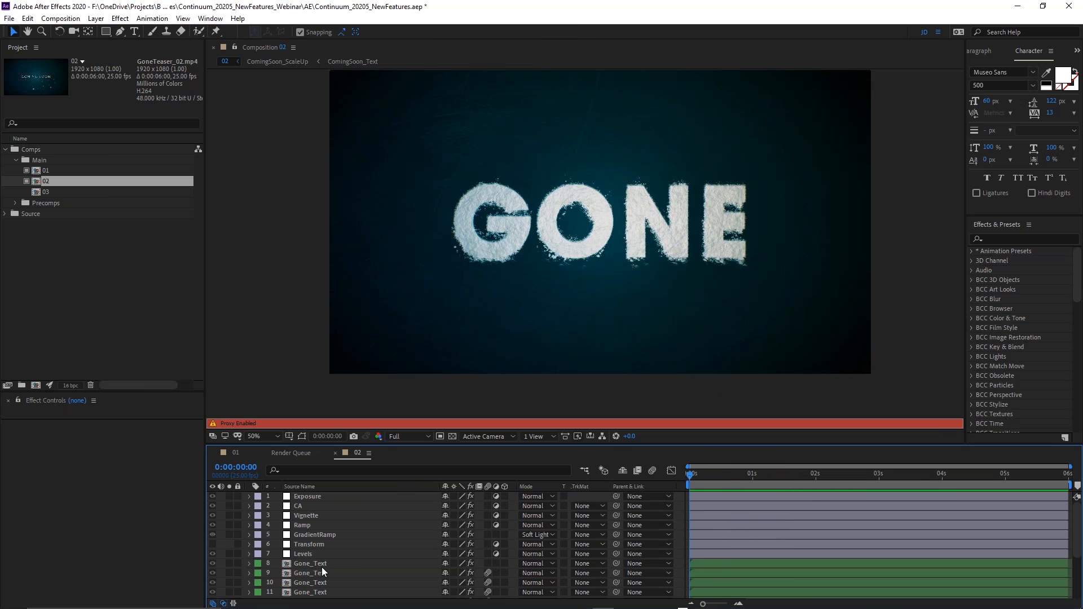
Look through composition 02's layer stack, scrub across its timeline and play the whole animation again.
{"action": "scroll", "coordinate": [323, 545], "scroll_direction": "down", "scroll_amount": 4}
{"action": "scroll", "coordinate": [323, 545], "scroll_direction": "up", "scroll_amount": 4}
{"action": "left_click_drag", "start_coordinate": [708, 475], "coordinate": [1031, 479]}
{"action": "key", "text": "space"}
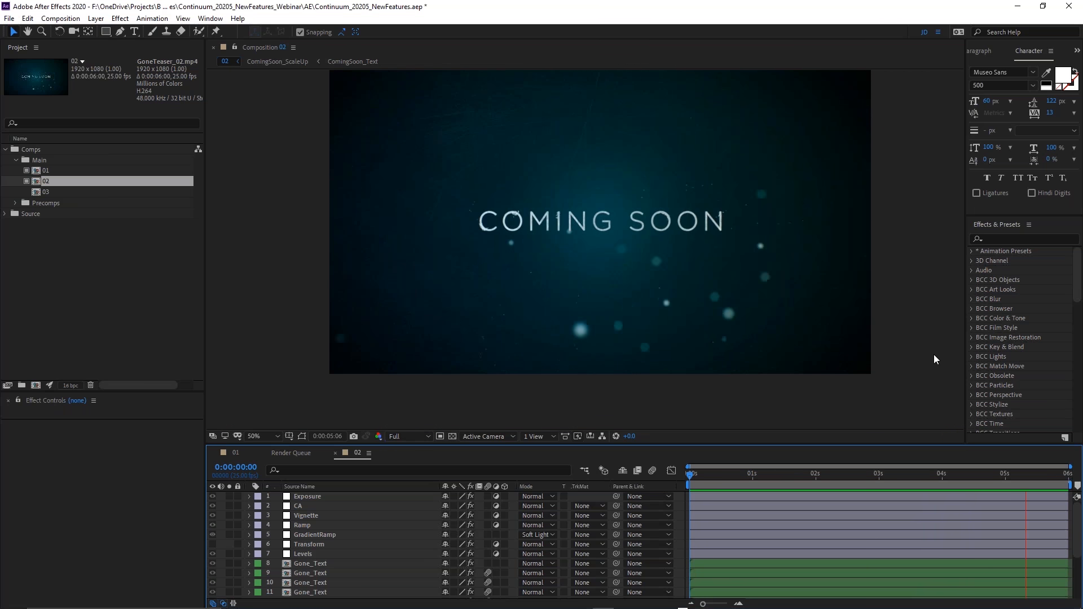
{"action": "key", "text": "space"}
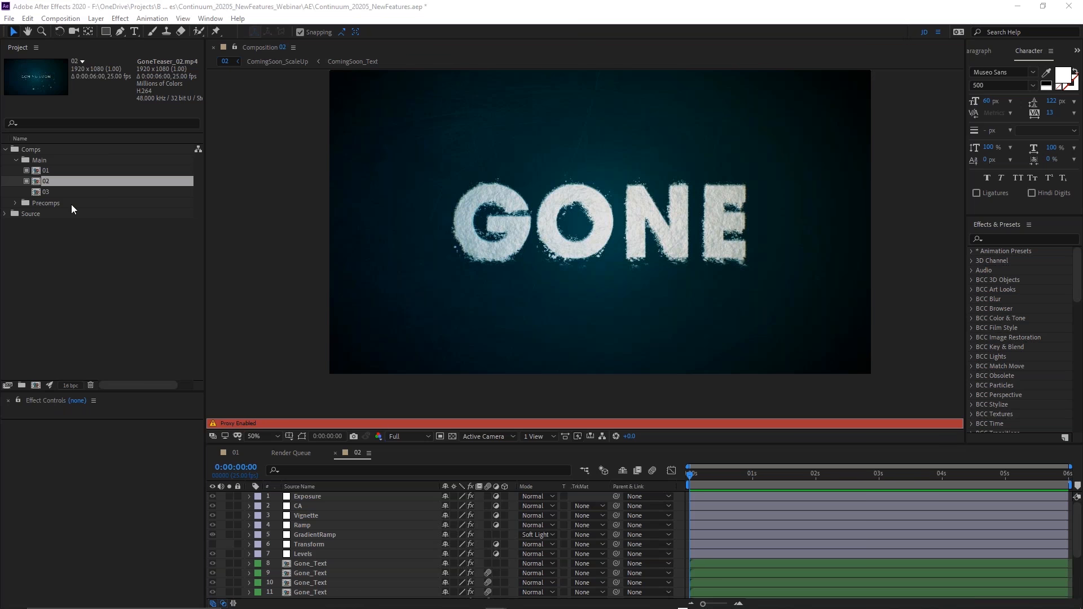
Open composition 03, select its Presets layer and enlarge the timeline and effect controls areas to show the BCC Particle Illusion settings.
{"action": "double_click", "coordinate": [39, 192]}
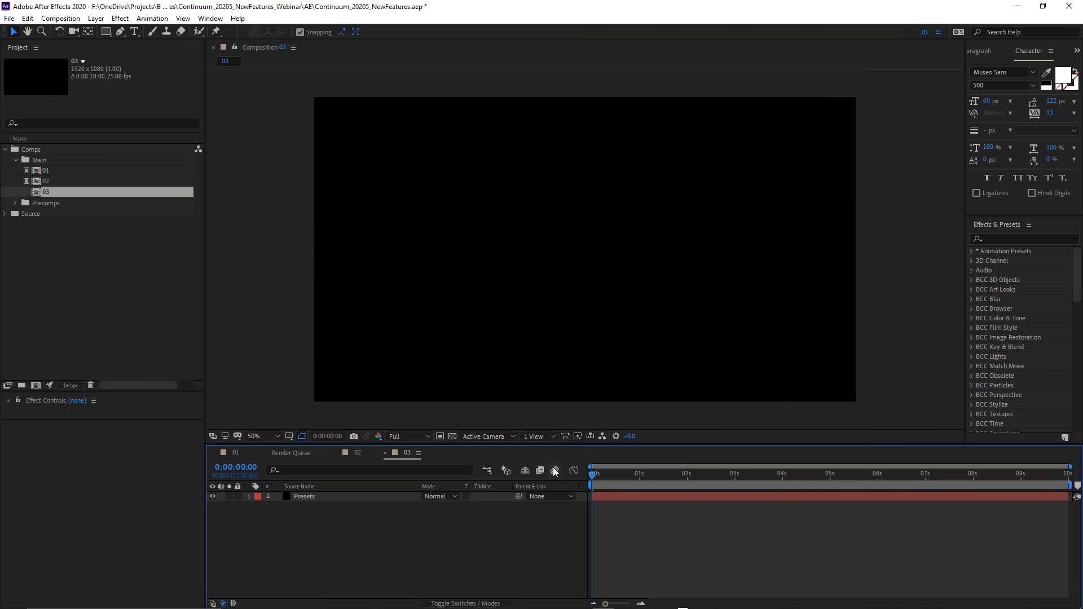
{"action": "left_click_drag", "start_coordinate": [548, 447], "coordinate": [551, 410]}
{"action": "left_click", "coordinate": [359, 461]}
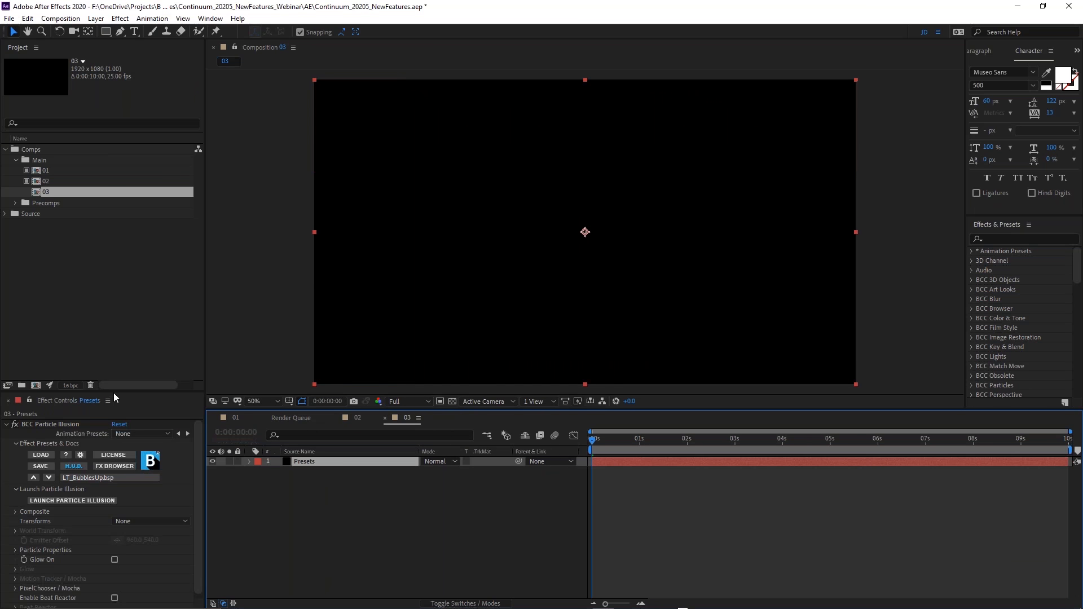
{"action": "left_click_drag", "start_coordinate": [114, 393], "coordinate": [125, 205]}
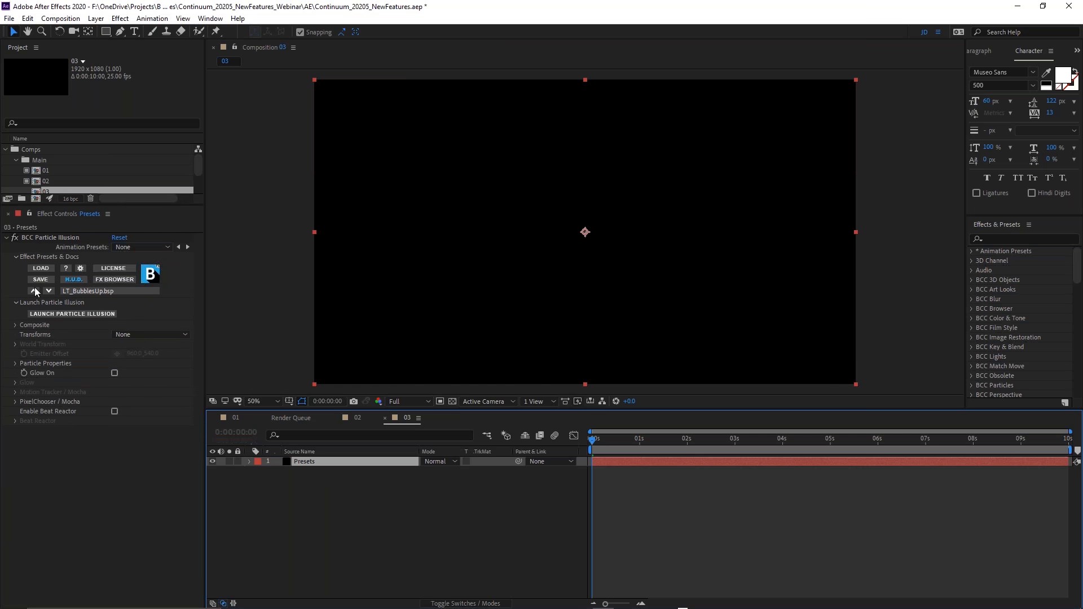
Load the BG_DotGrid_HD.bsp preset into the BCC Particle Illusion effect and preview it.
{"action": "left_click", "coordinate": [86, 289]}
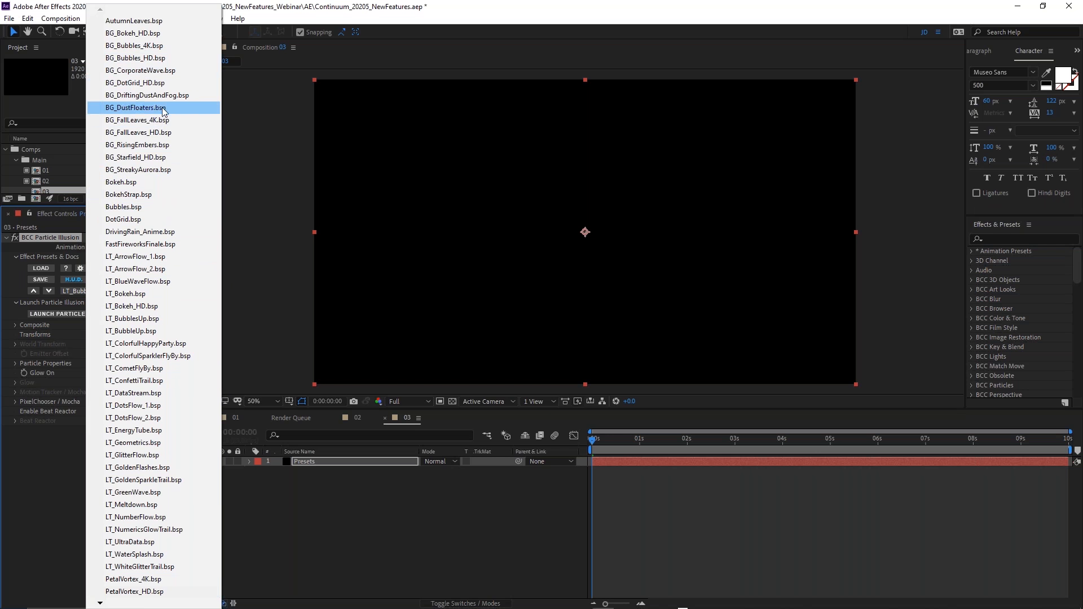
{"action": "left_click", "coordinate": [163, 83]}
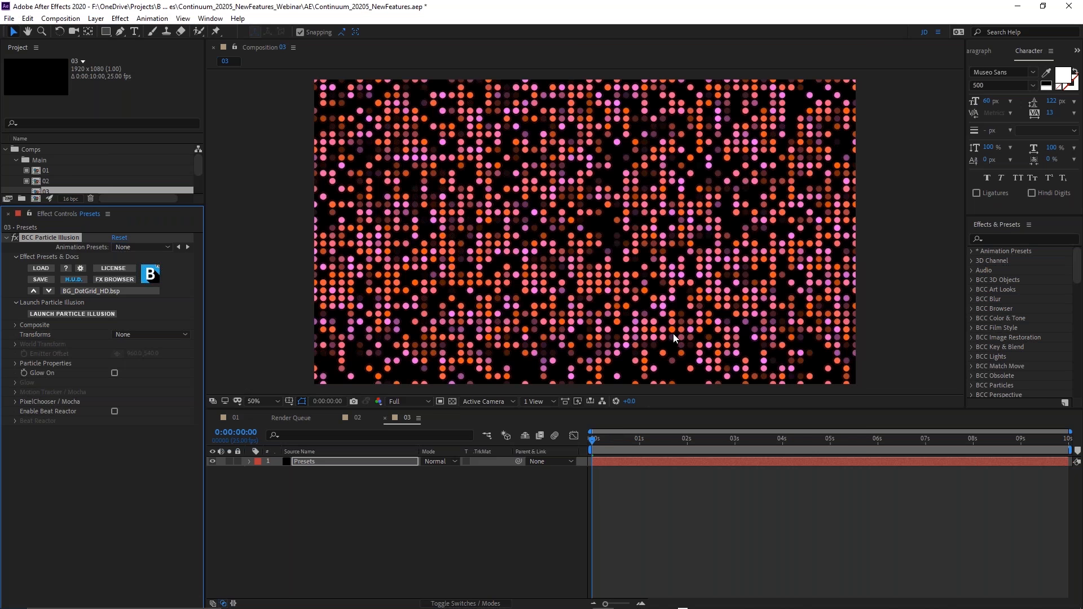
{"action": "key", "text": "space"}
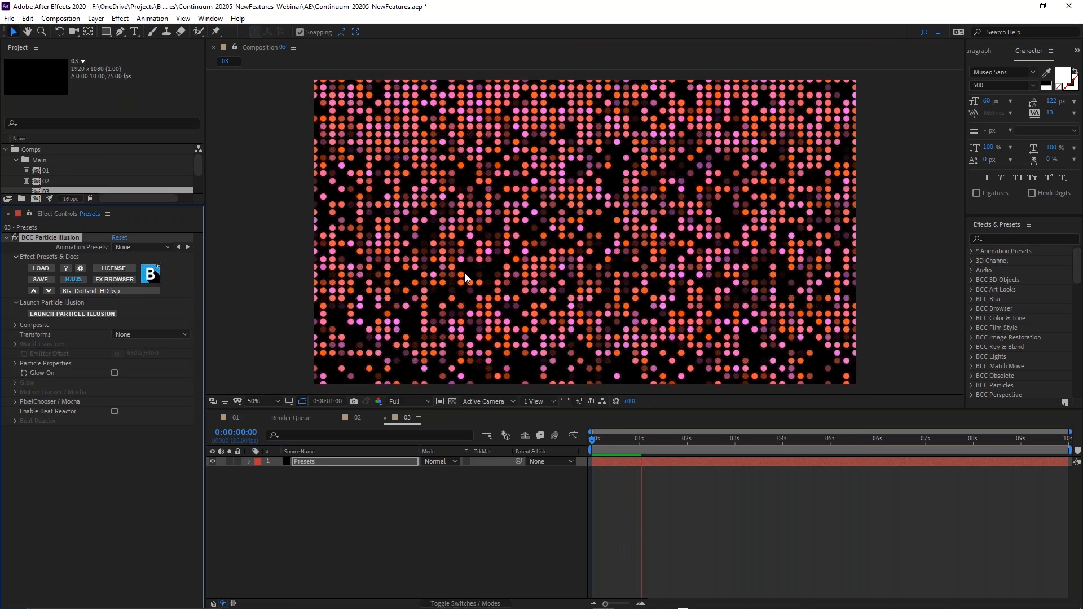
Switch the BCC Particle Illusion effect to the LT_ColorfulHappyParty.bsp preset and preview it.
{"action": "left_click", "coordinate": [124, 290]}
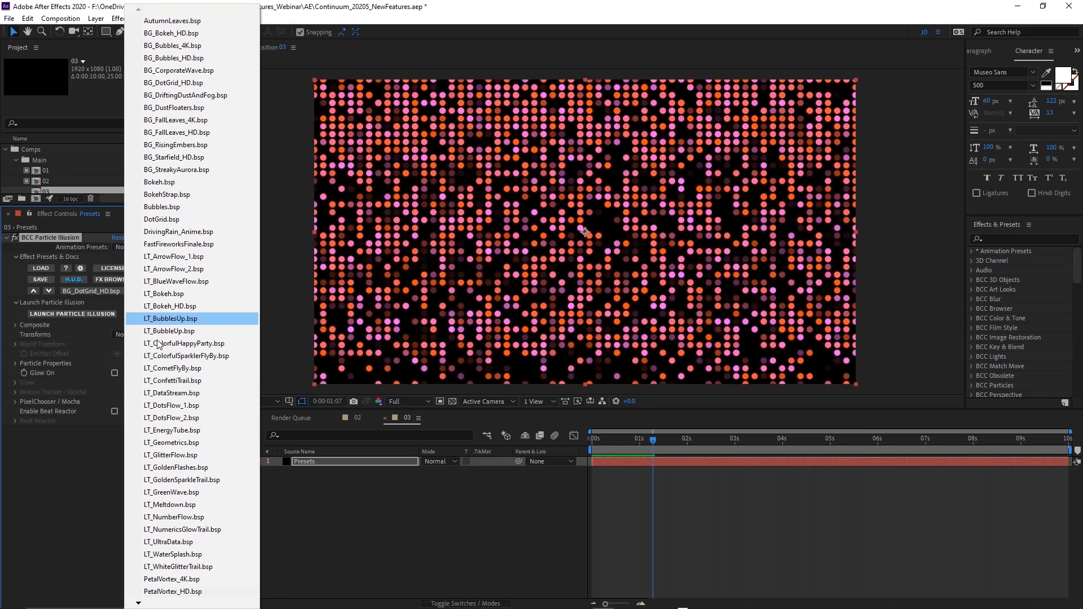
{"action": "left_click", "coordinate": [175, 343]}
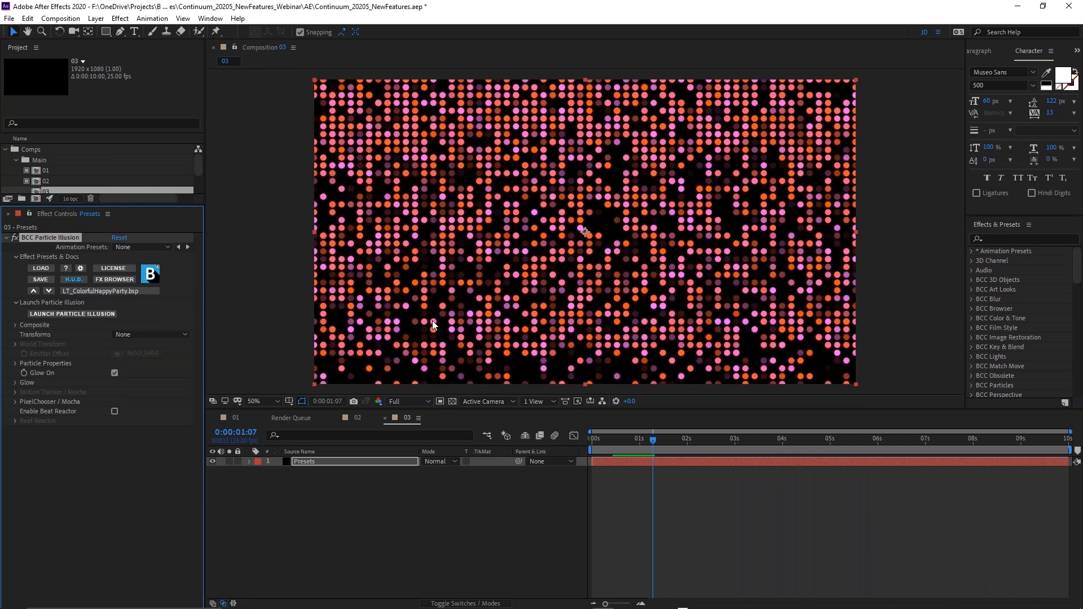
{"action": "key", "text": "space"}
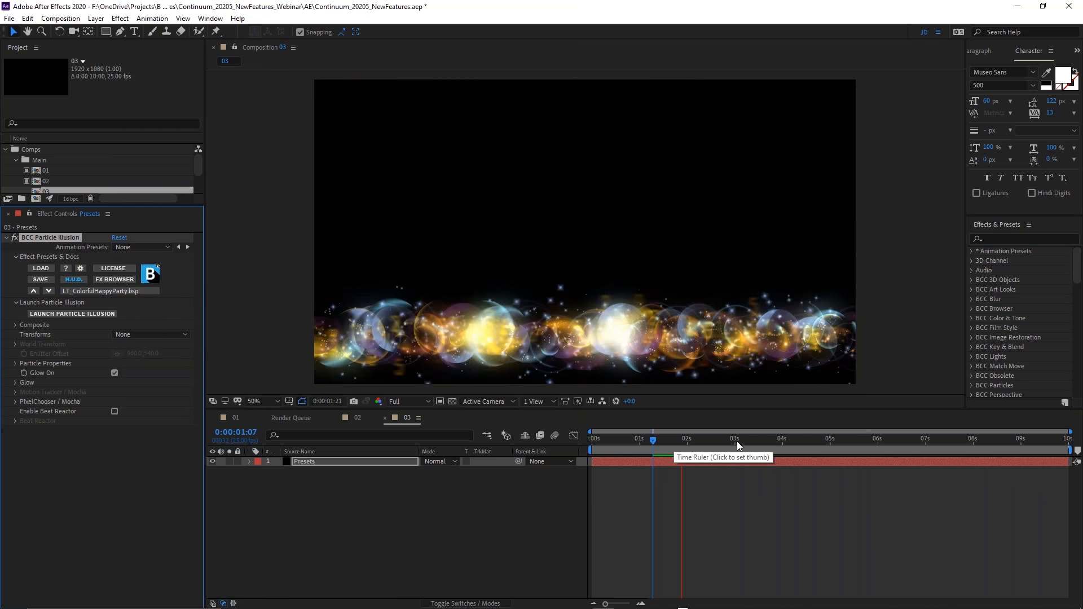
Switch the BCC Particle Illusion effect to the PetalVortex_HD.bsp preset and preview it up to 0:00:02:15.
{"action": "left_click", "coordinate": [113, 291]}
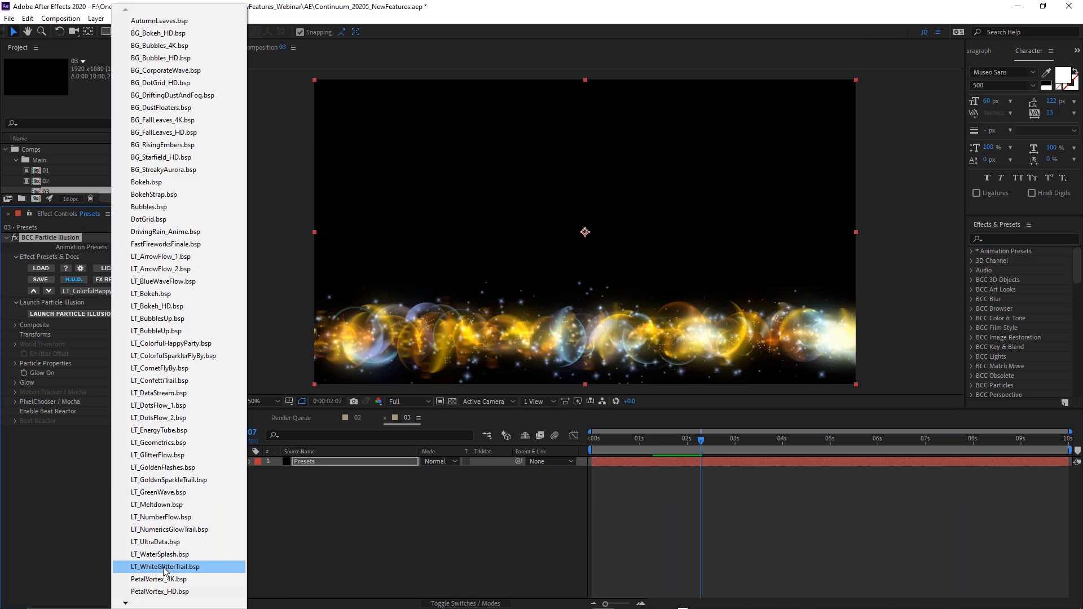
{"action": "left_click", "coordinate": [160, 592]}
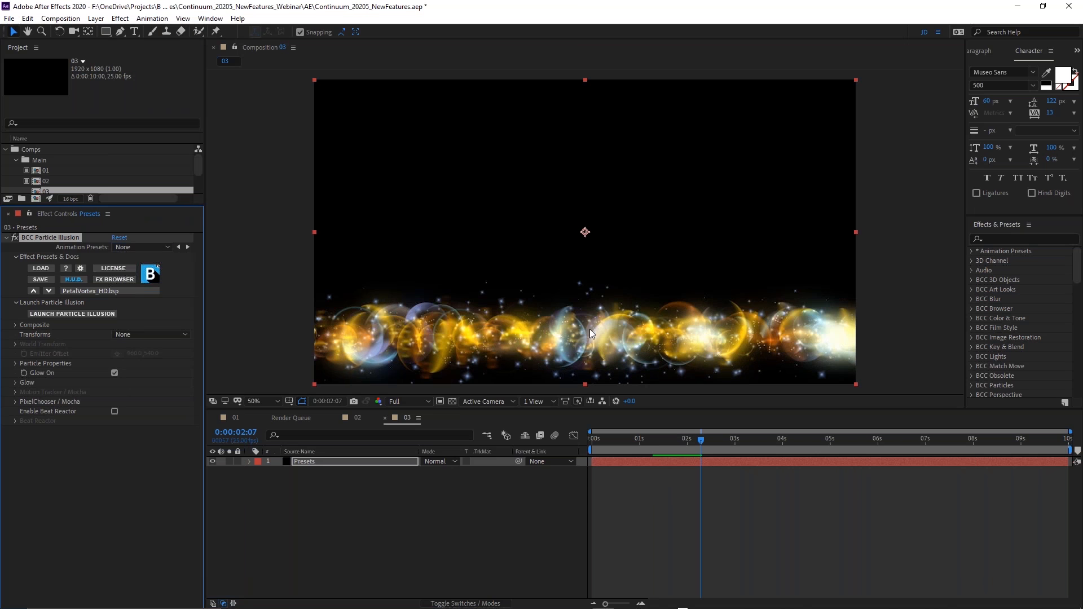
{"action": "key", "text": "space"}
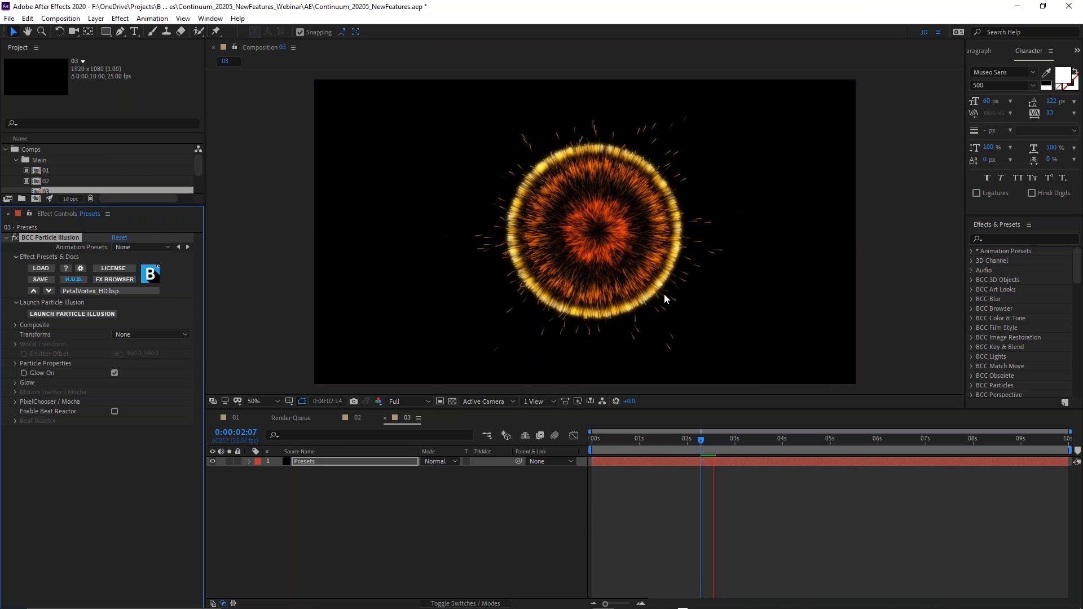
{"action": "key", "text": "space"}
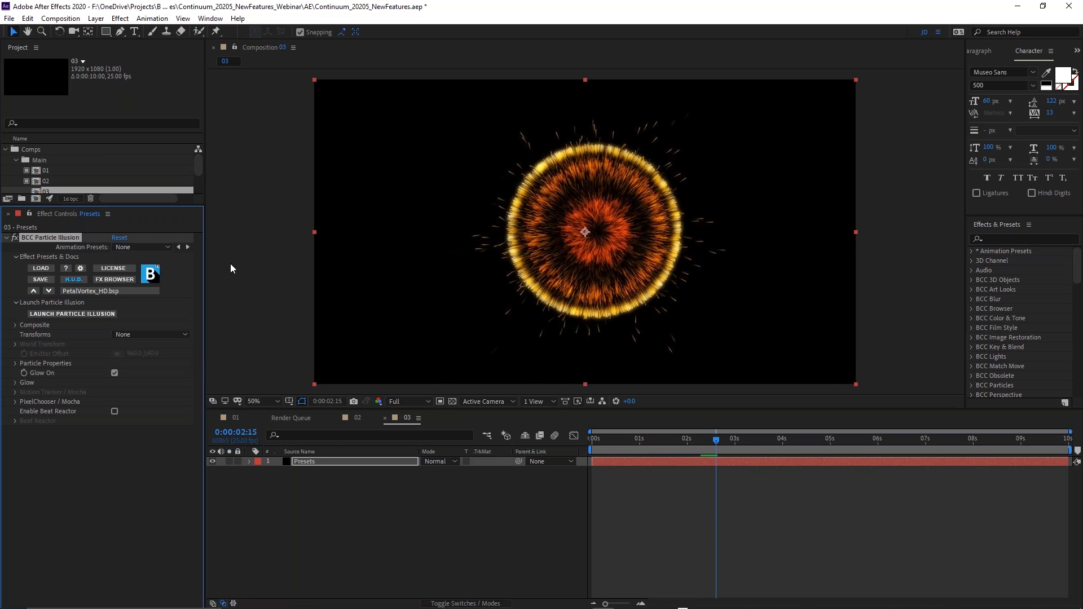
Launch Particle Illusion for the PetalVortex preset, play and scrub its particles to examine the surrounding forces, and close it.
{"action": "left_click", "coordinate": [86, 314]}
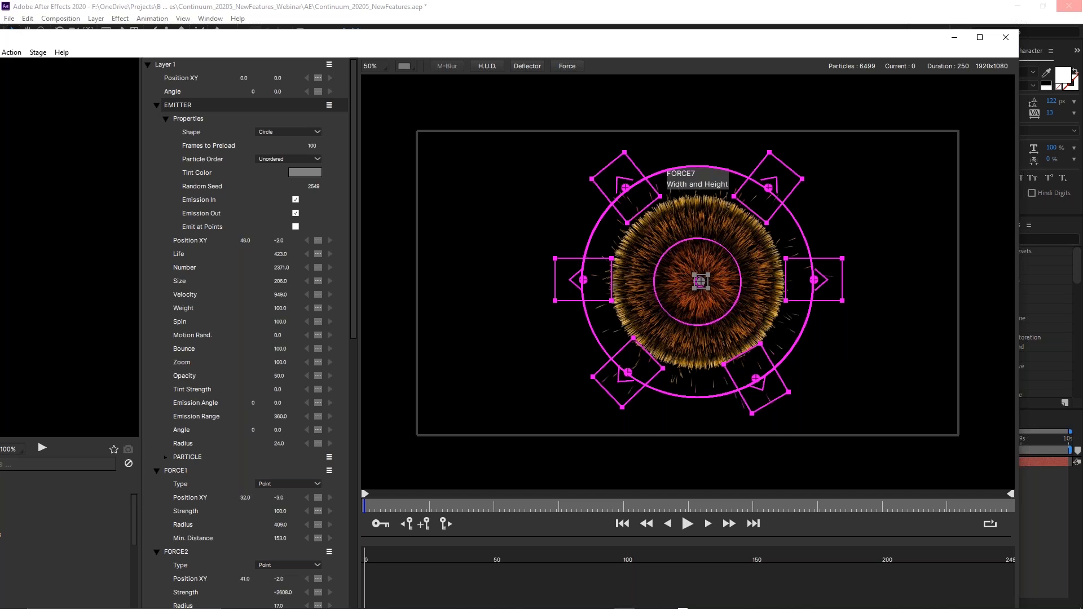
{"action": "left_click", "coordinate": [687, 524]}
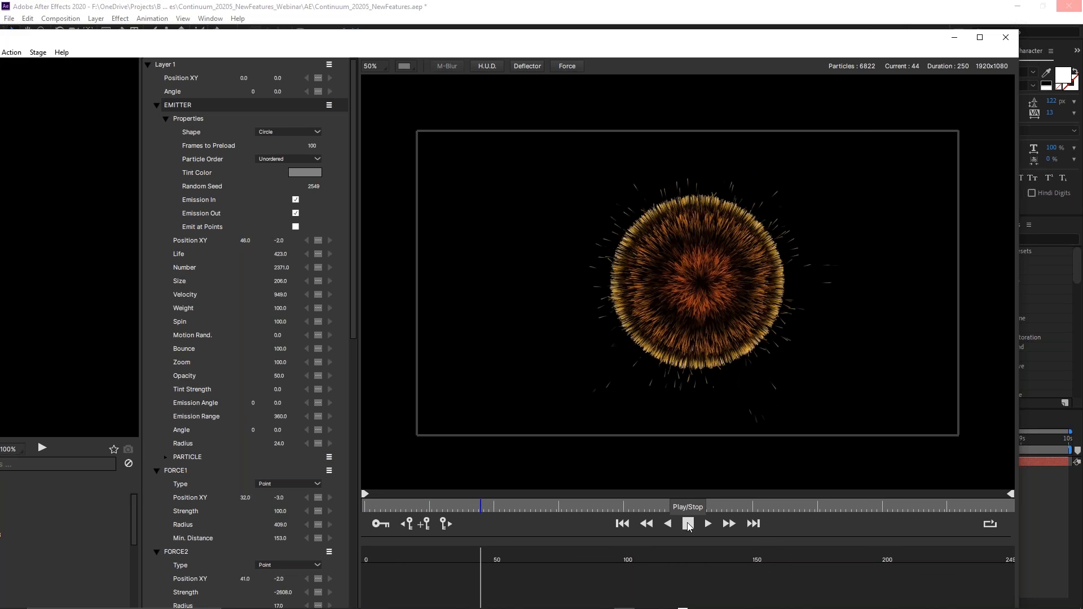
{"action": "left_click", "coordinate": [688, 524]}
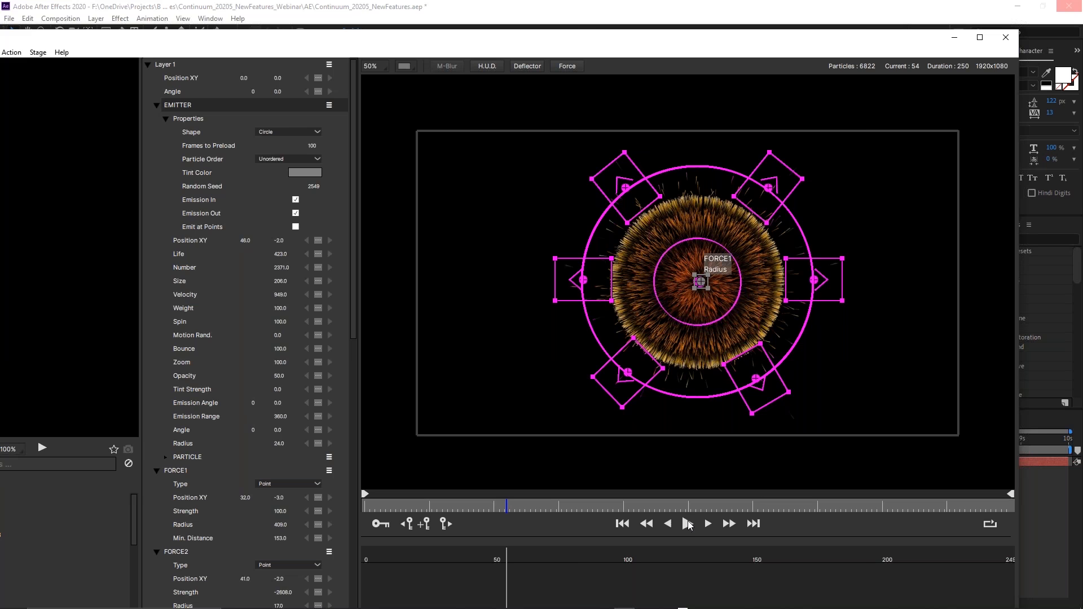
{"action": "left_click", "coordinate": [688, 524]}
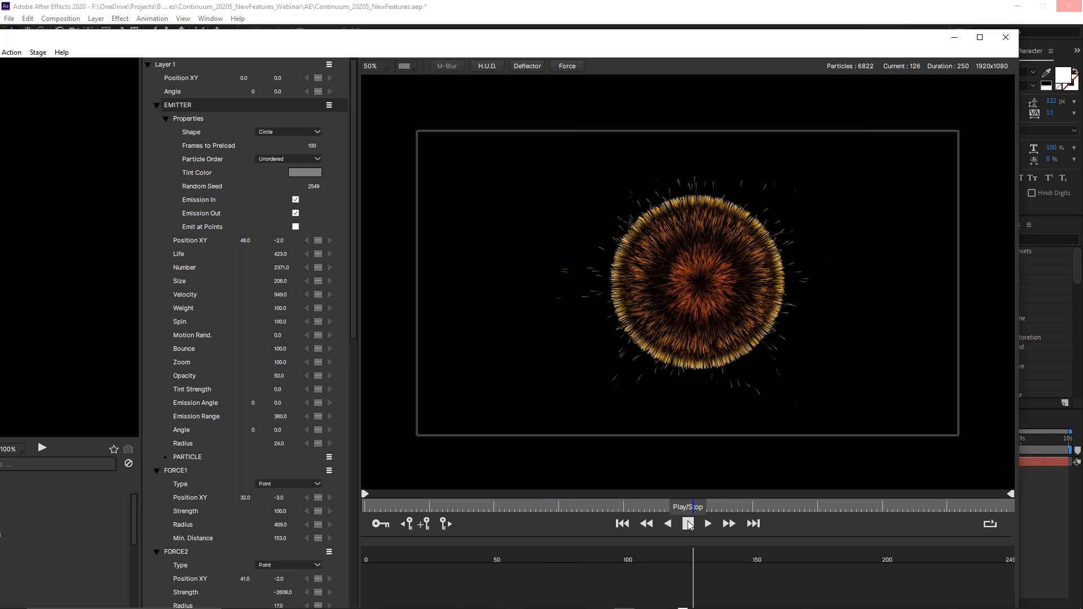
{"action": "left_click", "coordinate": [688, 524]}
{"action": "left_click_drag", "start_coordinate": [533, 516], "coordinate": [420, 504]}
{"action": "left_click_drag", "start_coordinate": [632, 500], "coordinate": [707, 498]}
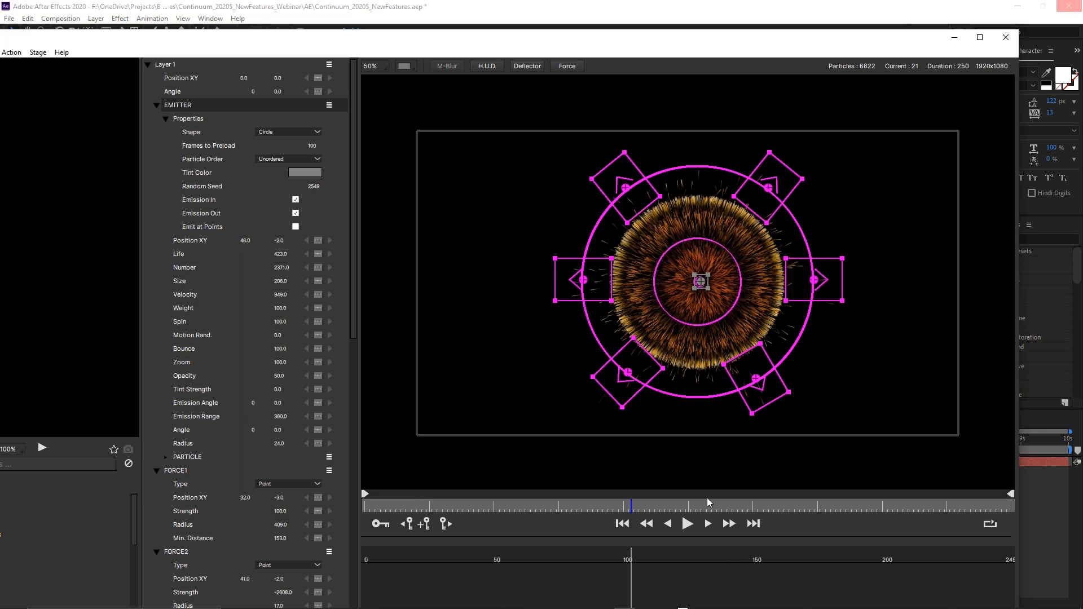
{"action": "left_click", "coordinate": [687, 524]}
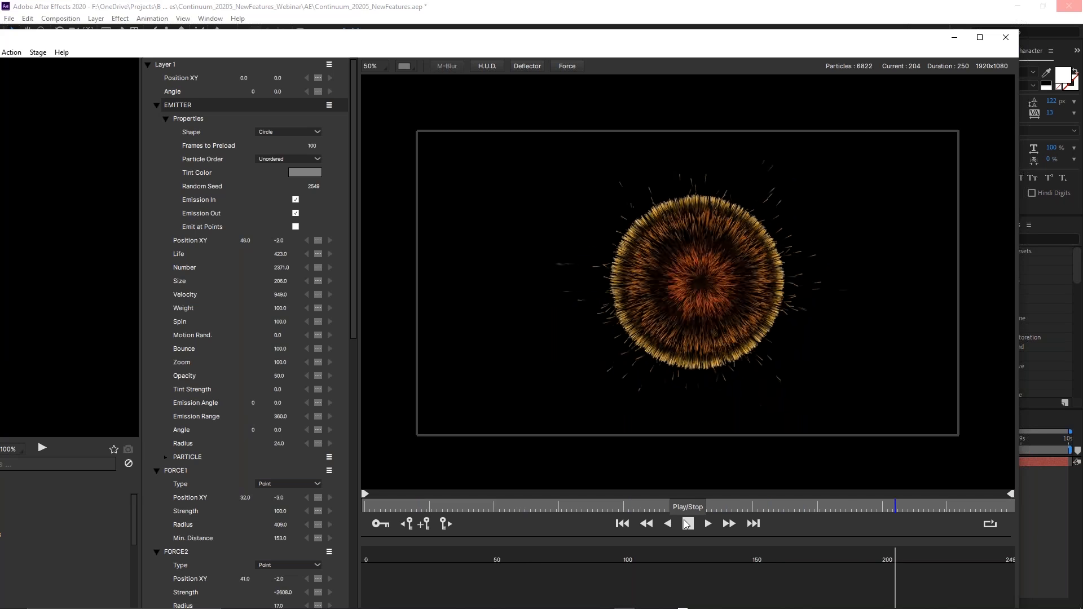
{"action": "left_click", "coordinate": [687, 524]}
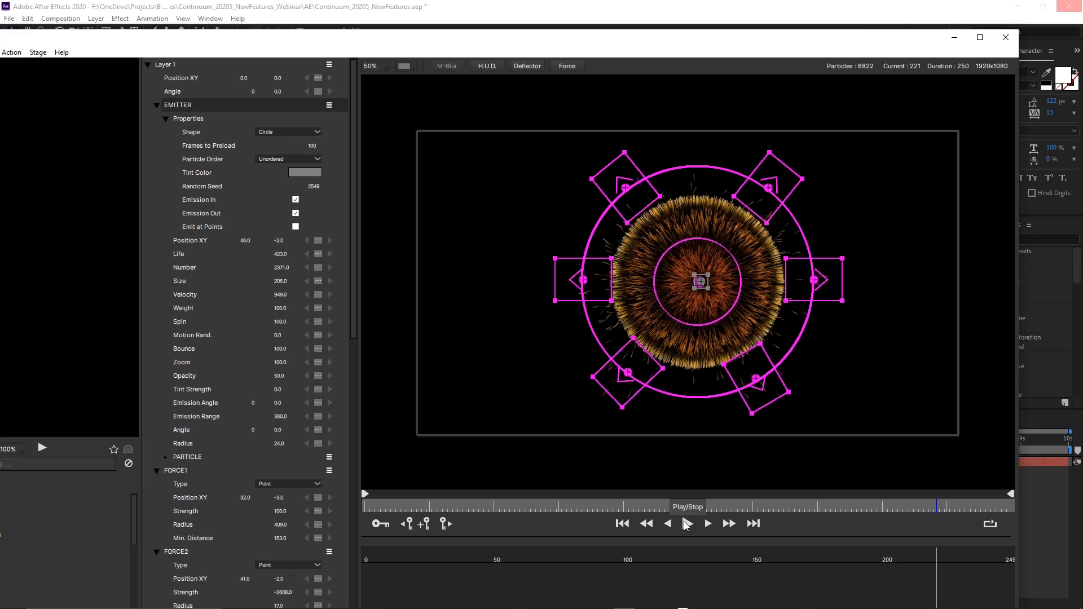
{"action": "left_click_drag", "start_coordinate": [780, 44], "coordinate": [747, 14]}
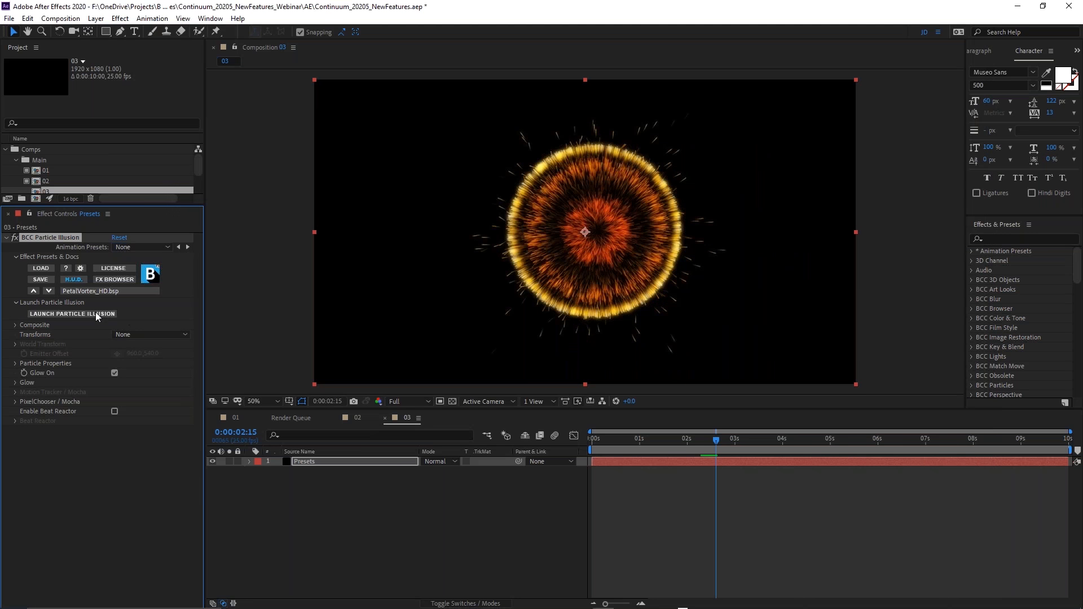
Relaunch Particle Illusion, bring its emitter library into view, enlarge the library list and expand Emitters_2020.5.il3.
{"action": "left_click", "coordinate": [96, 313]}
{"action": "left_click_drag", "start_coordinate": [852, 17], "coordinate": [173, 16]}
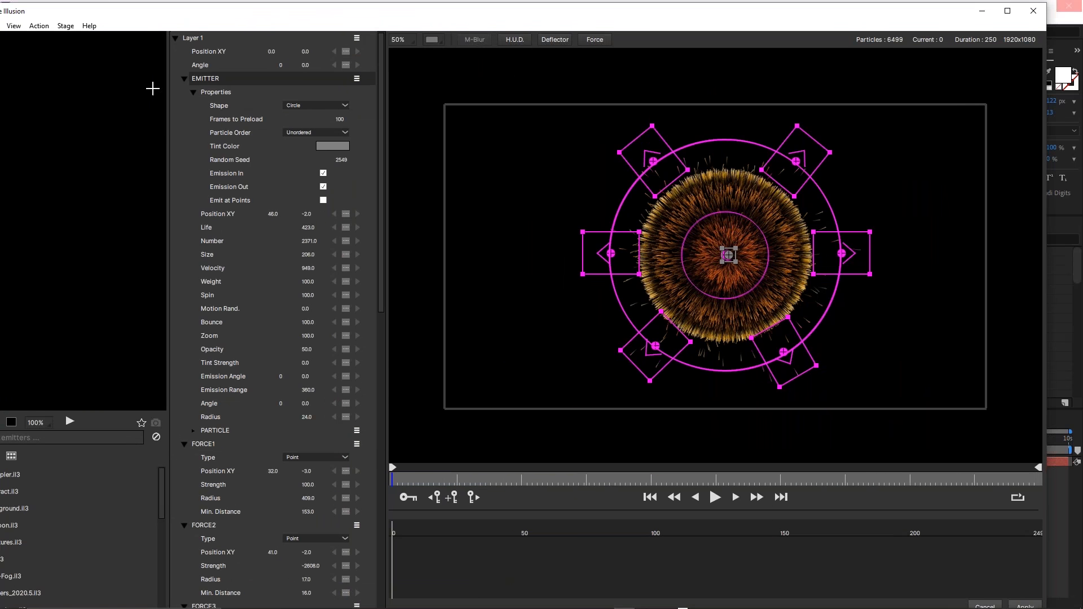
{"action": "left_click_drag", "start_coordinate": [139, 17], "coordinate": [185, 19]}
{"action": "left_click_drag", "start_coordinate": [133, 416], "coordinate": [138, 242]}
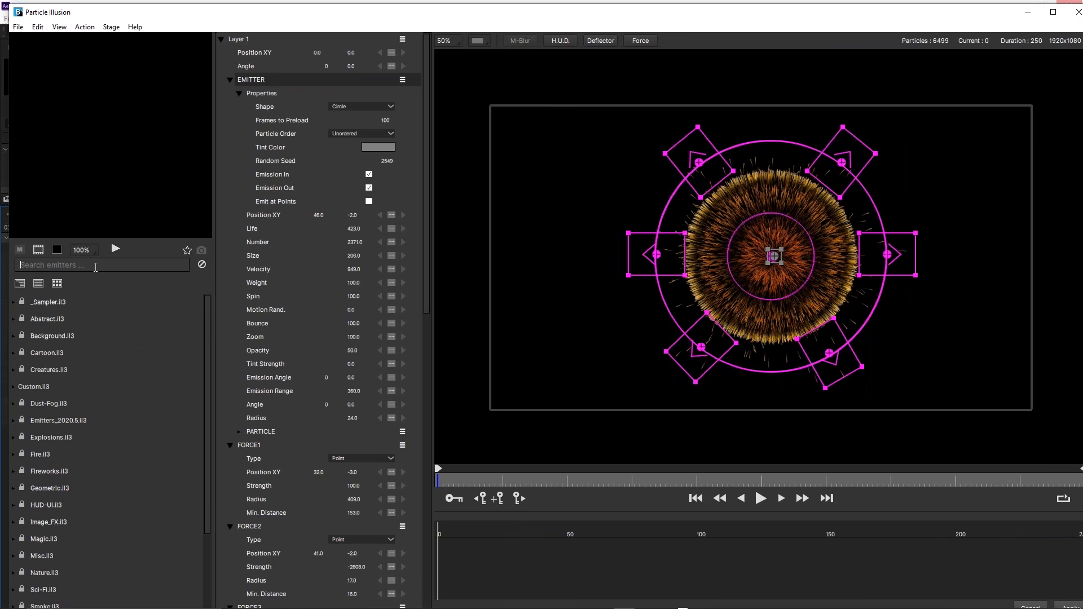
{"action": "double_click", "coordinate": [69, 421]}
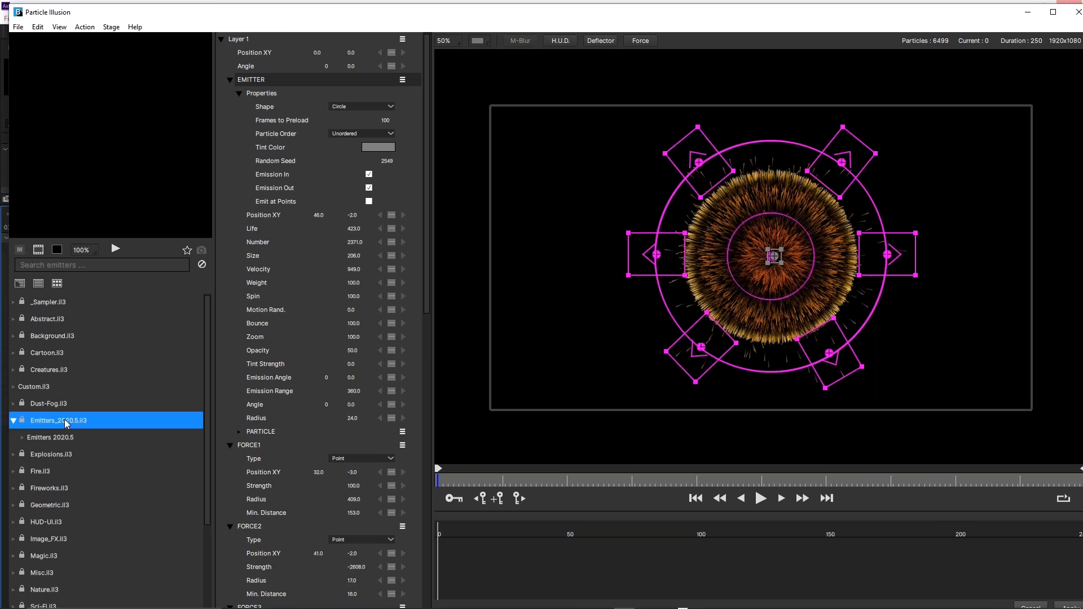
Expand the Emitters 2020.5 group, select the Vector Volcano II emitter, and widen and heighten the emitter preview to try it out.
{"action": "double_click", "coordinate": [58, 439]}
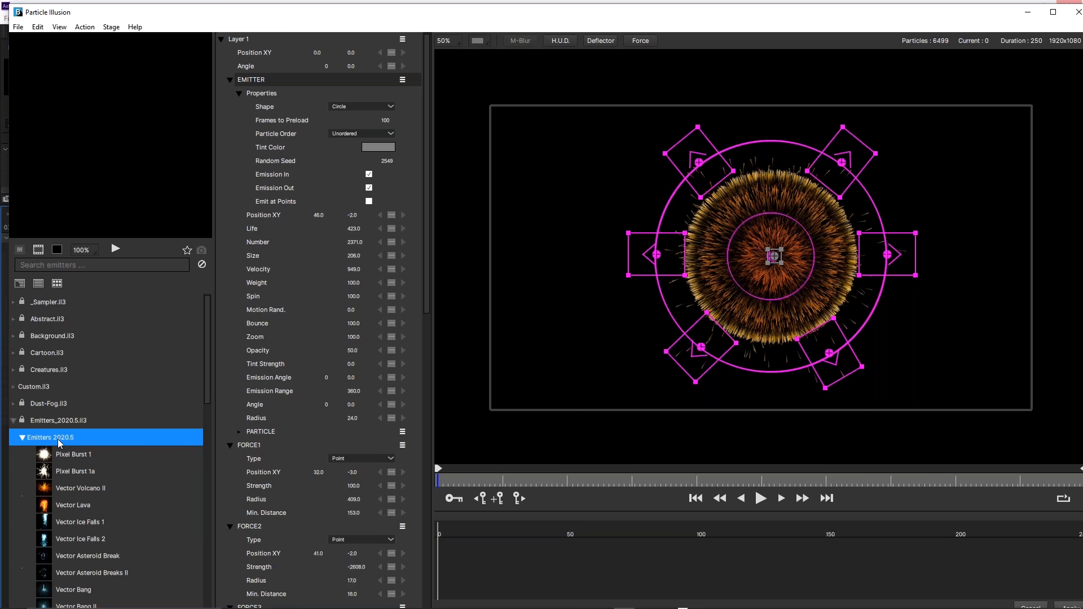
{"action": "scroll", "coordinate": [205, 359], "scroll_direction": "down", "scroll_amount": 3}
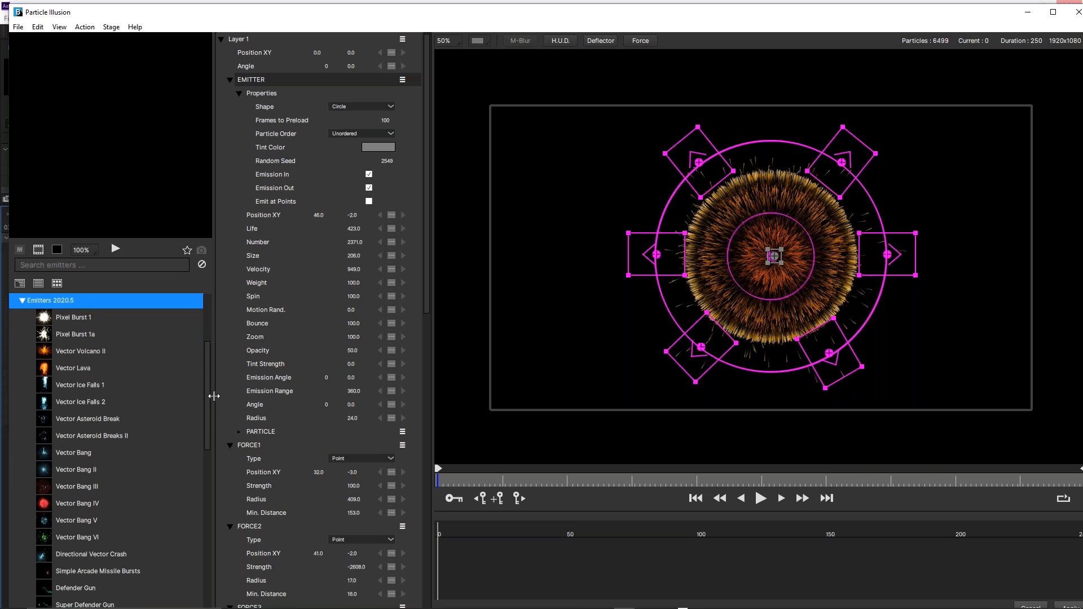
{"action": "left_click", "coordinate": [80, 356]}
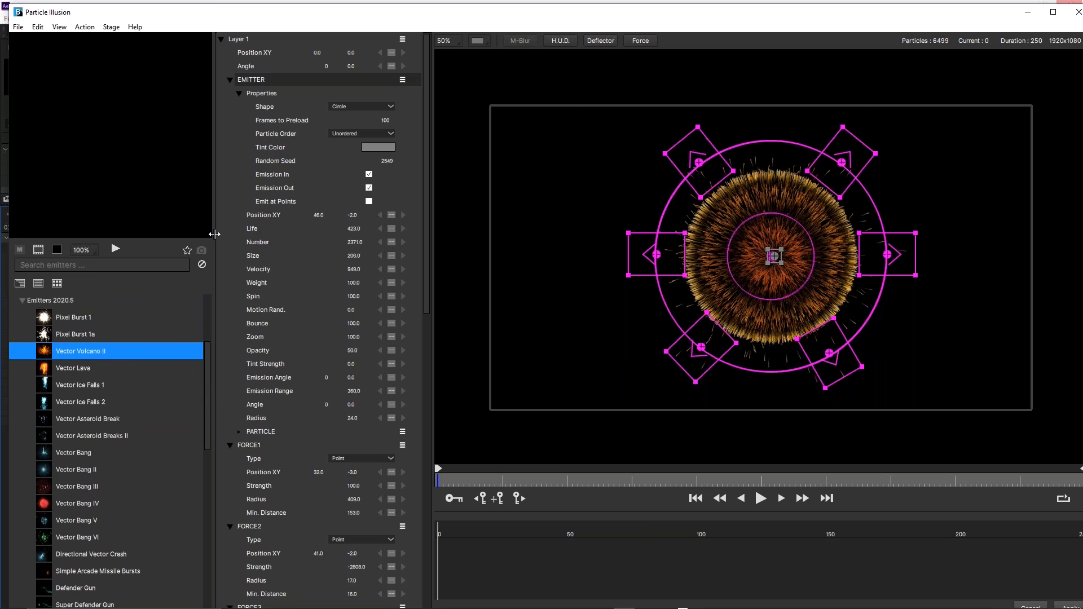
{"action": "left_click_drag", "start_coordinate": [215, 234], "coordinate": [438, 253]}
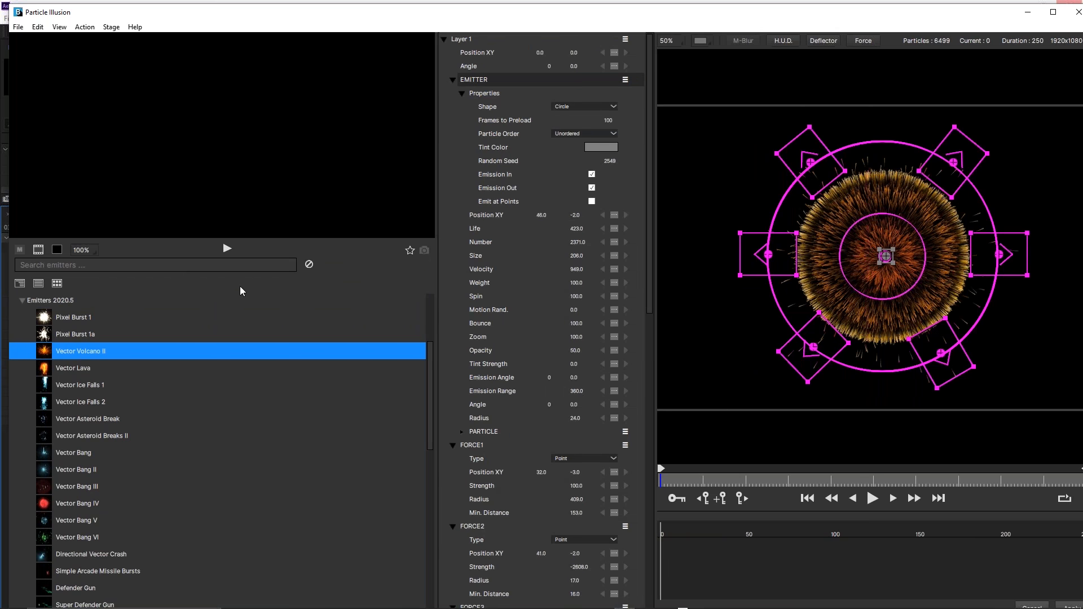
{"action": "left_click_drag", "start_coordinate": [266, 236], "coordinate": [272, 345]}
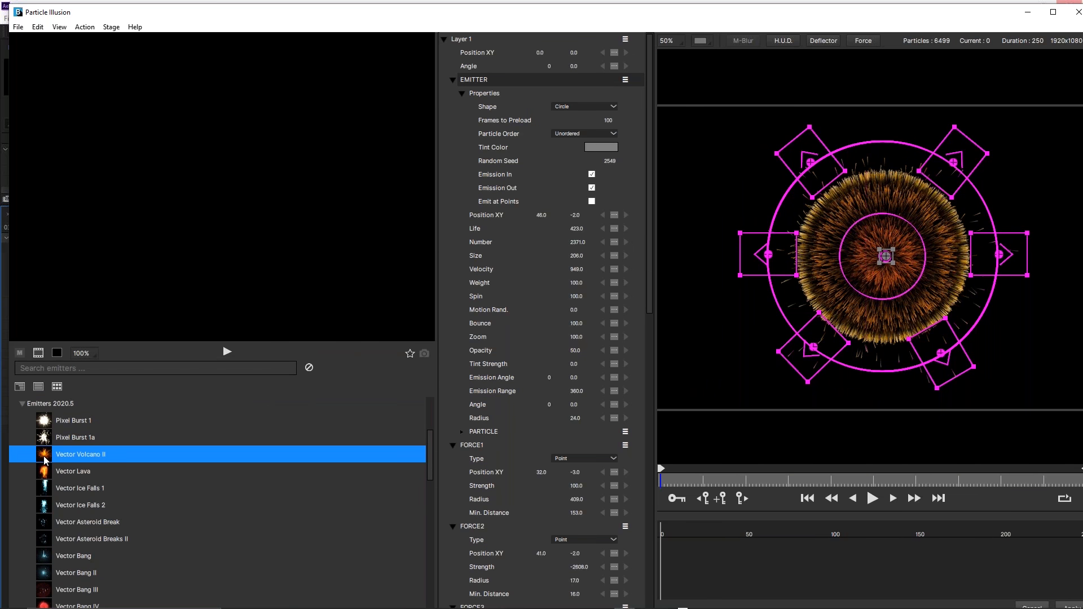
{"action": "left_click", "coordinate": [147, 180]}
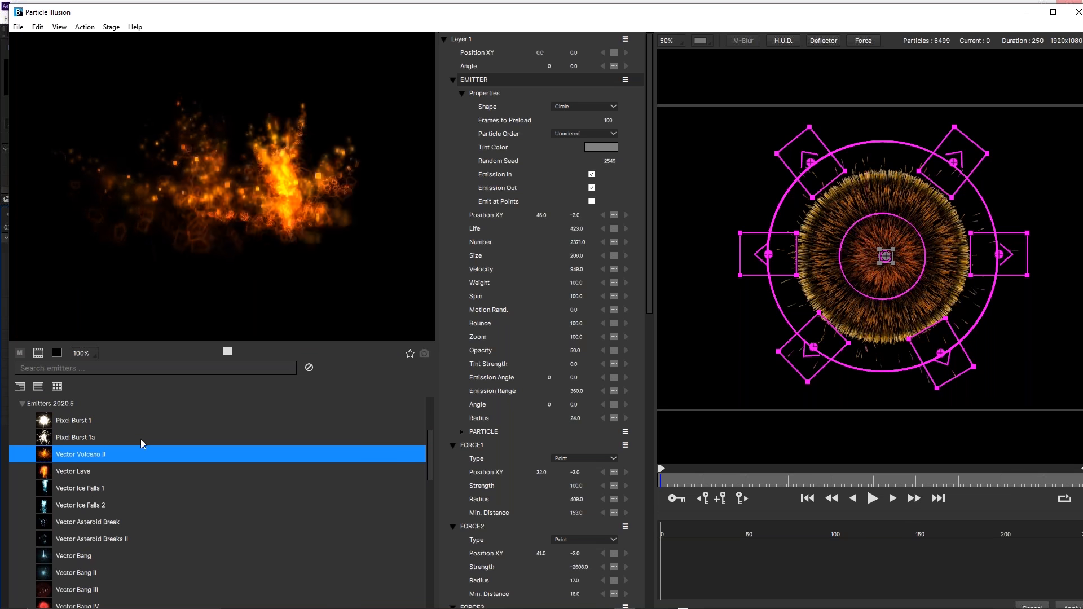
Preview the Vector Ice Falls 1, Vector Asteroid Breaks II, Vector Bang and Vector Bang II emitters.
{"action": "left_click", "coordinate": [79, 488]}
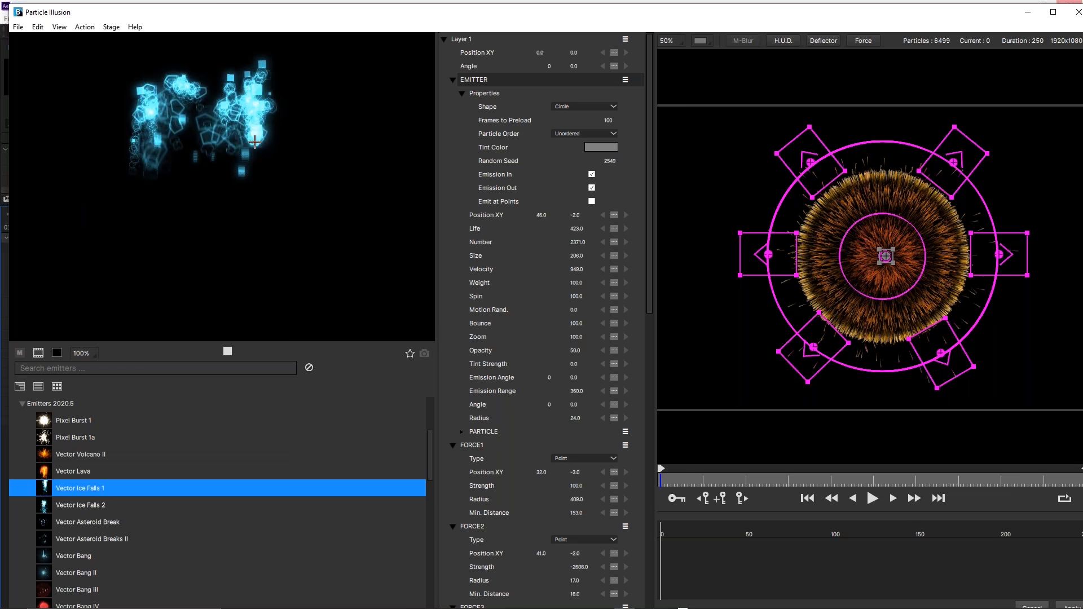
{"action": "left_click", "coordinate": [46, 541]}
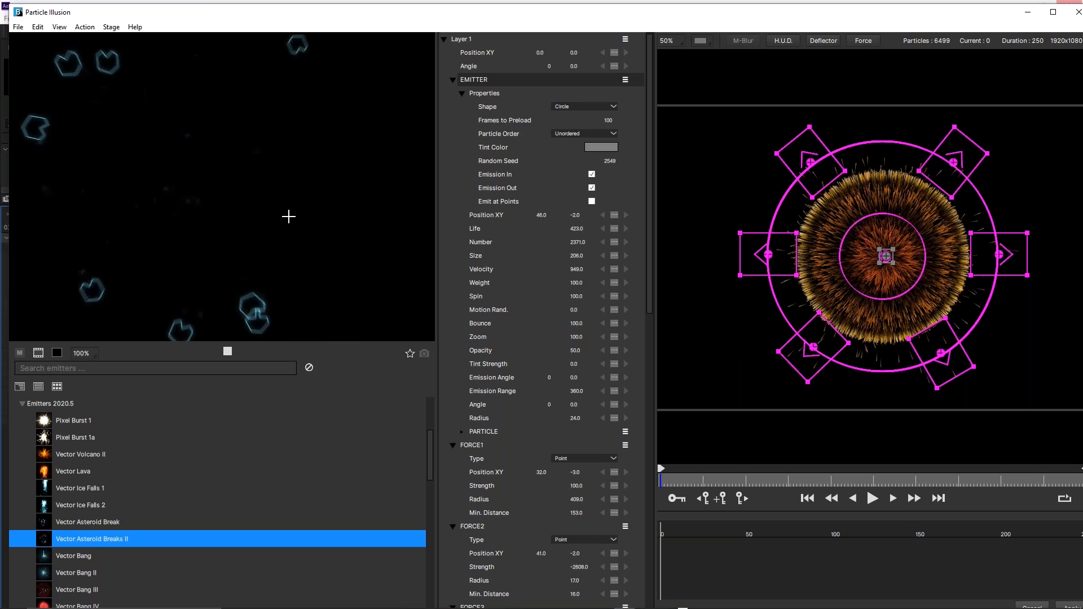
{"action": "left_click", "coordinate": [86, 556]}
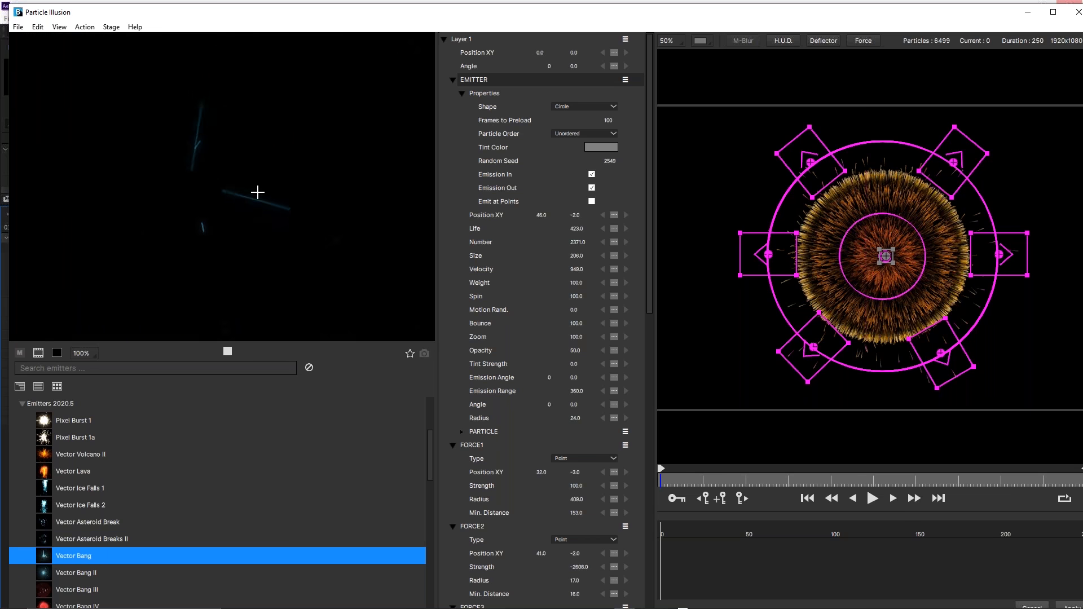
{"action": "left_click", "coordinate": [47, 573]}
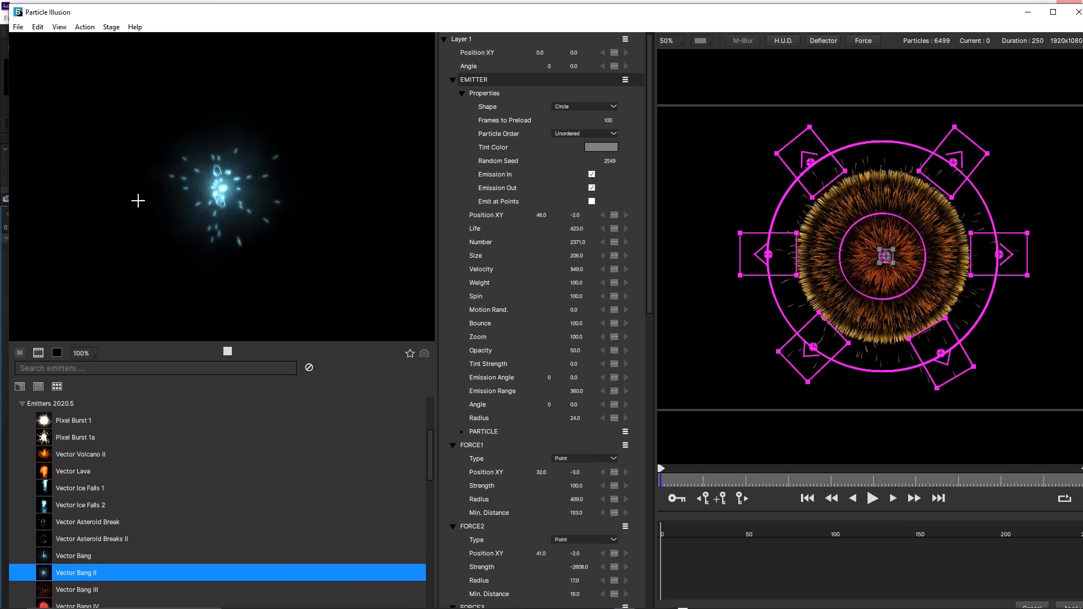
Preview the Vector Bang V and Vector Bang VI emitters at 50% zoom, and return the preview to 100%.
{"action": "scroll", "coordinate": [286, 272], "scroll_direction": "down", "scroll_amount": 1}
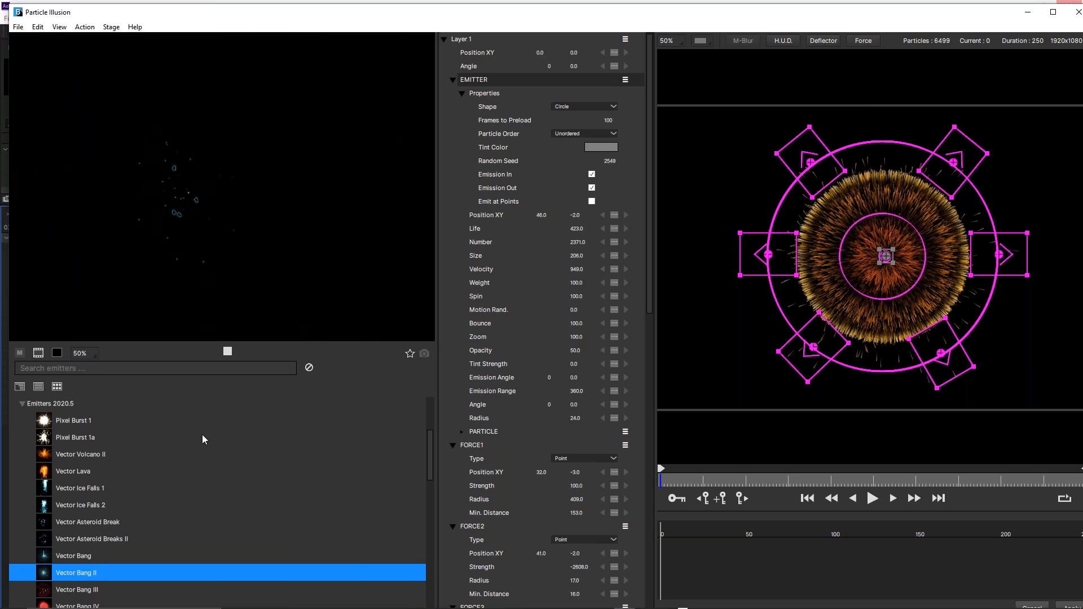
{"action": "scroll", "coordinate": [176, 490], "scroll_direction": "down", "scroll_amount": 1}
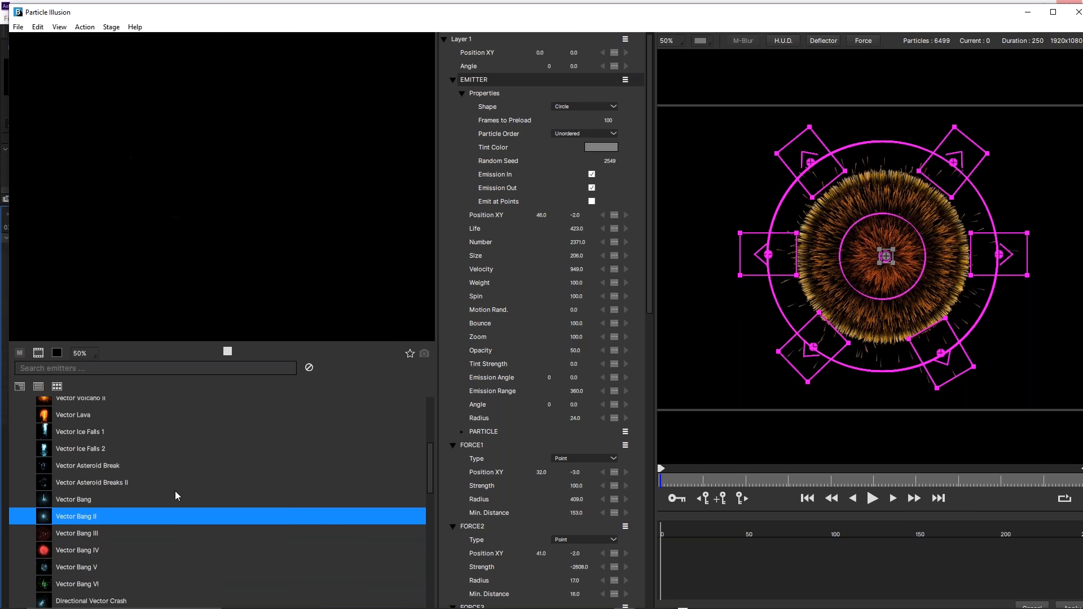
{"action": "left_click", "coordinate": [47, 573]}
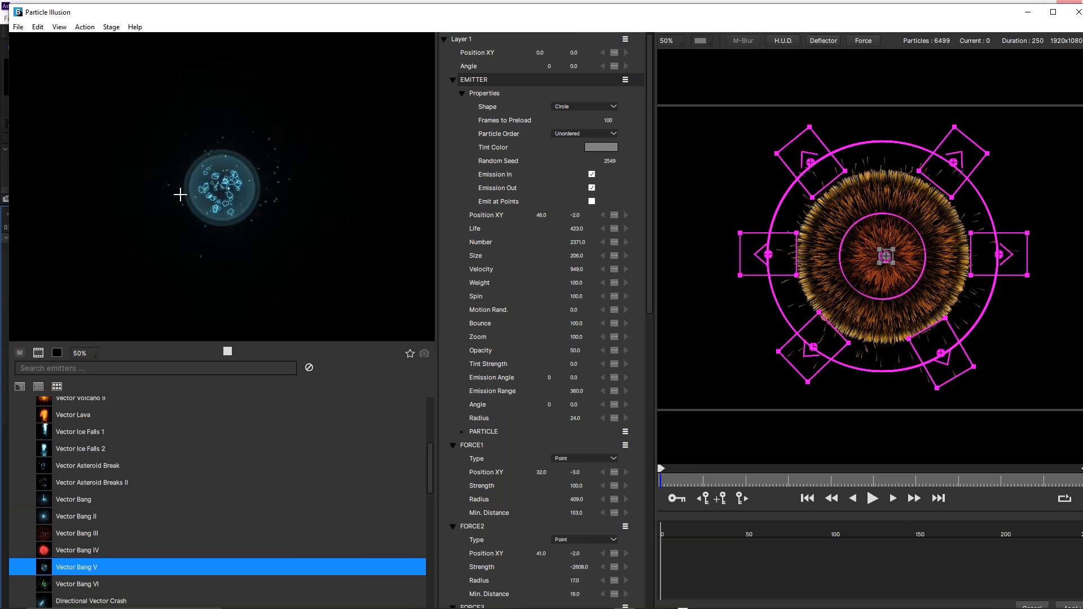
{"action": "left_click", "coordinate": [48, 586]}
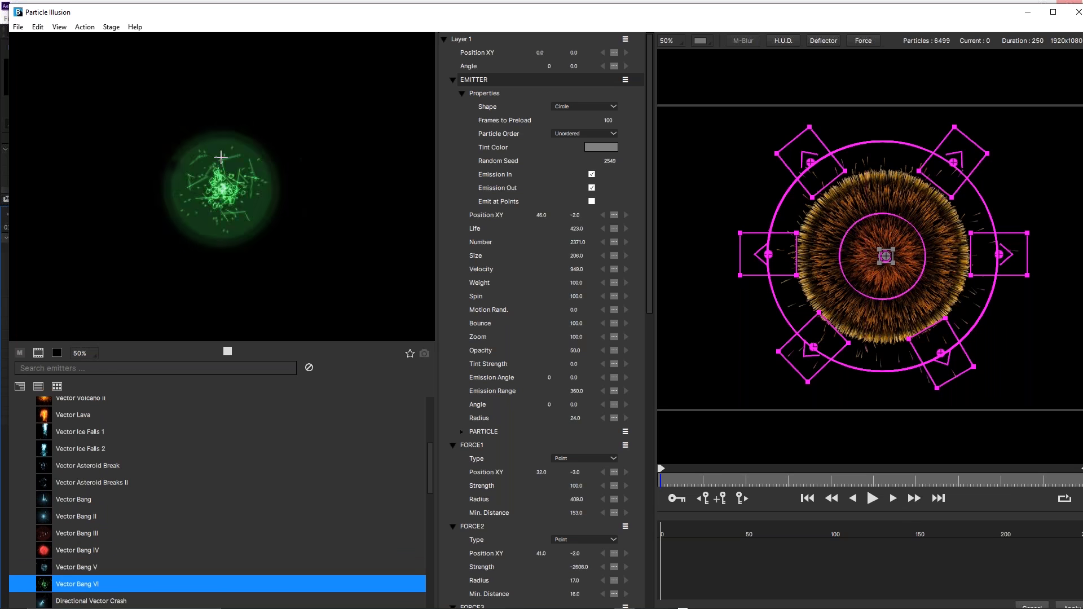
{"action": "scroll", "coordinate": [283, 167], "scroll_direction": "up", "scroll_amount": 1}
{"action": "left_click", "coordinate": [198, 206]}
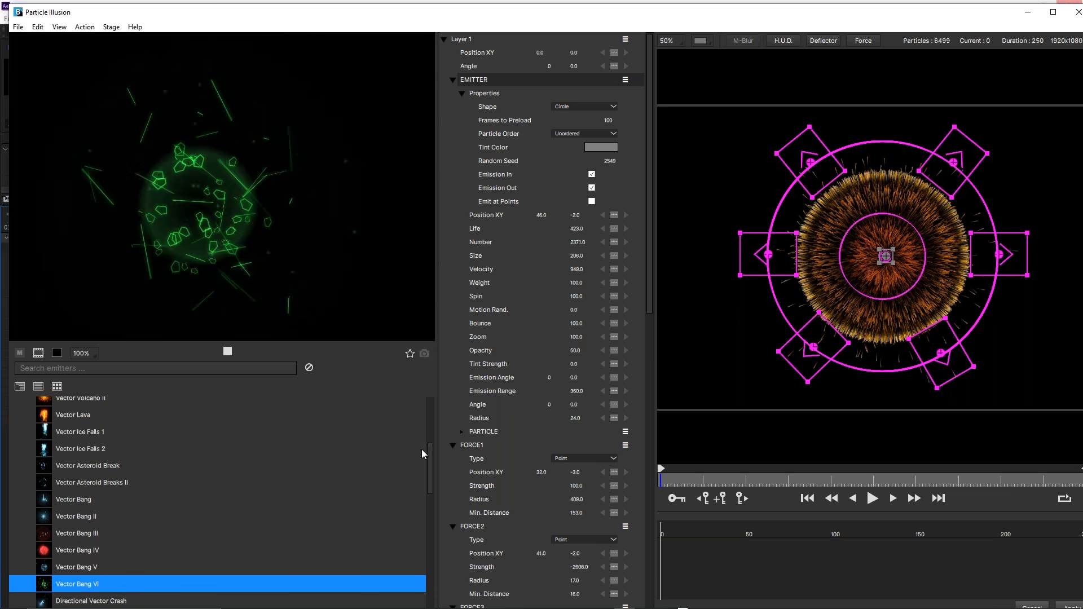
Browse the remaining Emitters 2020.5 entries down to Arrows Aligned 1 and close Particle Illusion without applying.
{"action": "left_click_drag", "start_coordinate": [429, 450], "coordinate": [425, 514]}
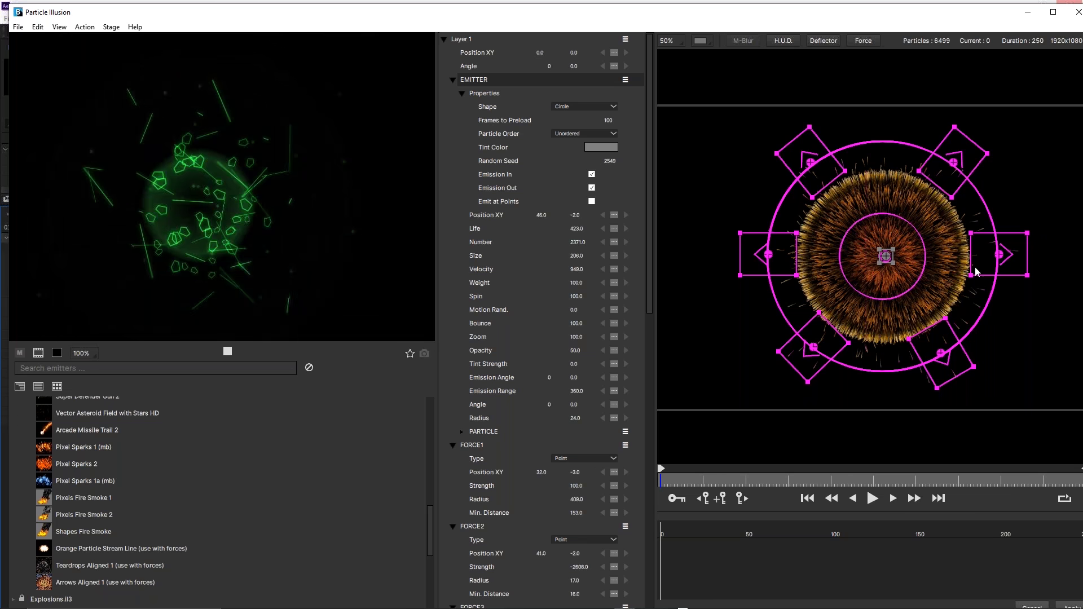
{"action": "left_click_drag", "start_coordinate": [944, 16], "coordinate": [925, 12]}
{"action": "left_click", "coordinate": [1012, 605]}
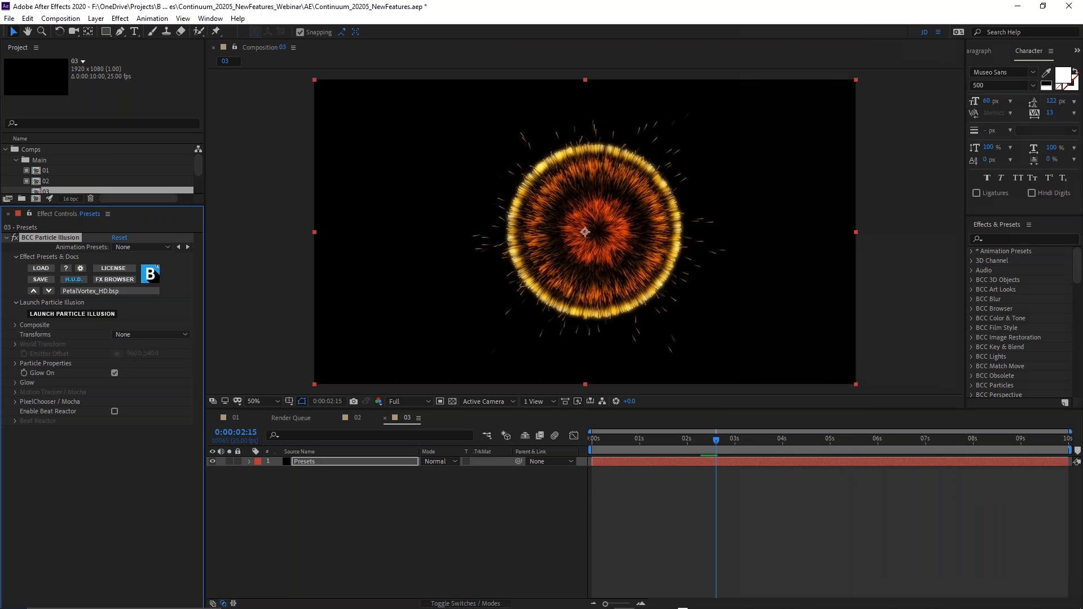
Reopen Particle Illusion, expand Emitters_2020.5.il3 and its Emitters 2020.5 group, and mark Vector Bang VI as a favorite.
{"action": "left_click_drag", "start_coordinate": [801, 26], "coordinate": [200, 13]}
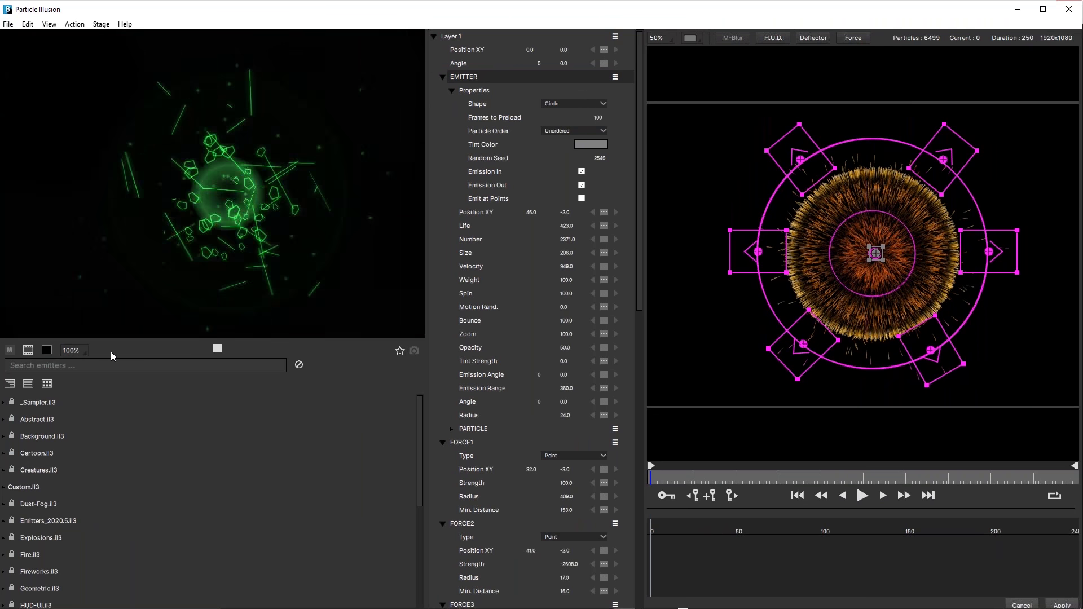
{"action": "left_click", "coordinate": [4, 522]}
{"action": "scroll", "coordinate": [93, 462], "scroll_direction": "down", "scroll_amount": 1}
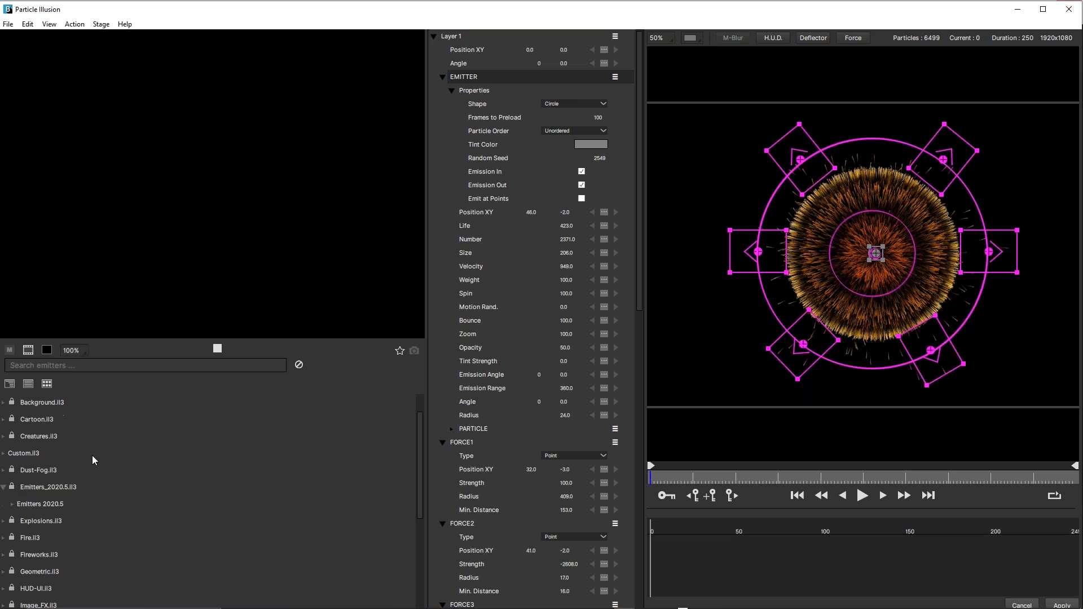
{"action": "left_click", "coordinate": [12, 508]}
{"action": "scroll", "coordinate": [156, 432], "scroll_direction": "down", "scroll_amount": 5}
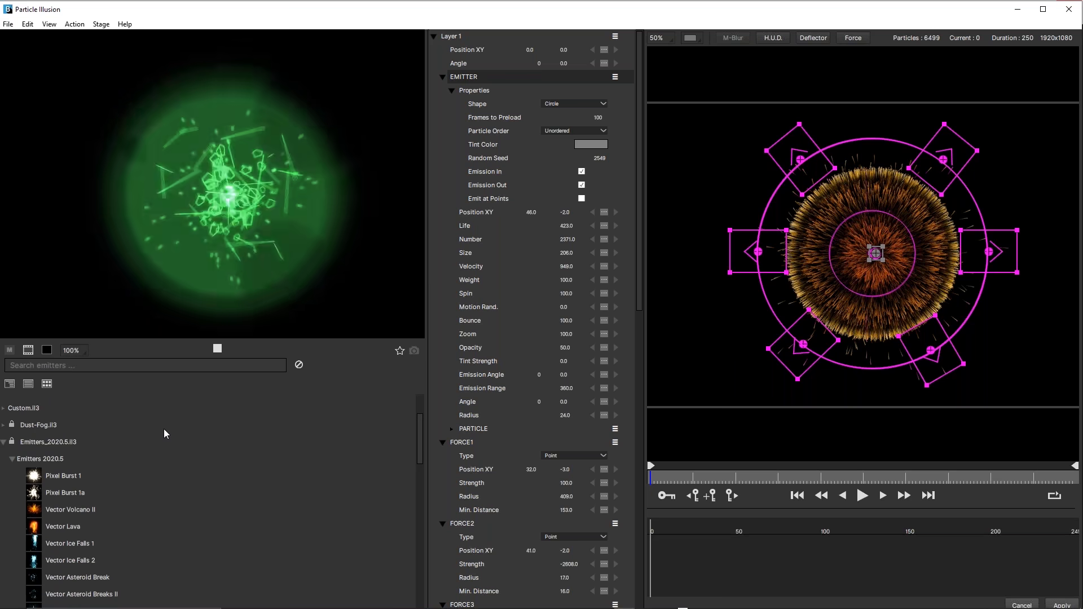
{"action": "scroll", "coordinate": [164, 436], "scroll_direction": "down", "scroll_amount": 1}
{"action": "left_click", "coordinate": [77, 549]}
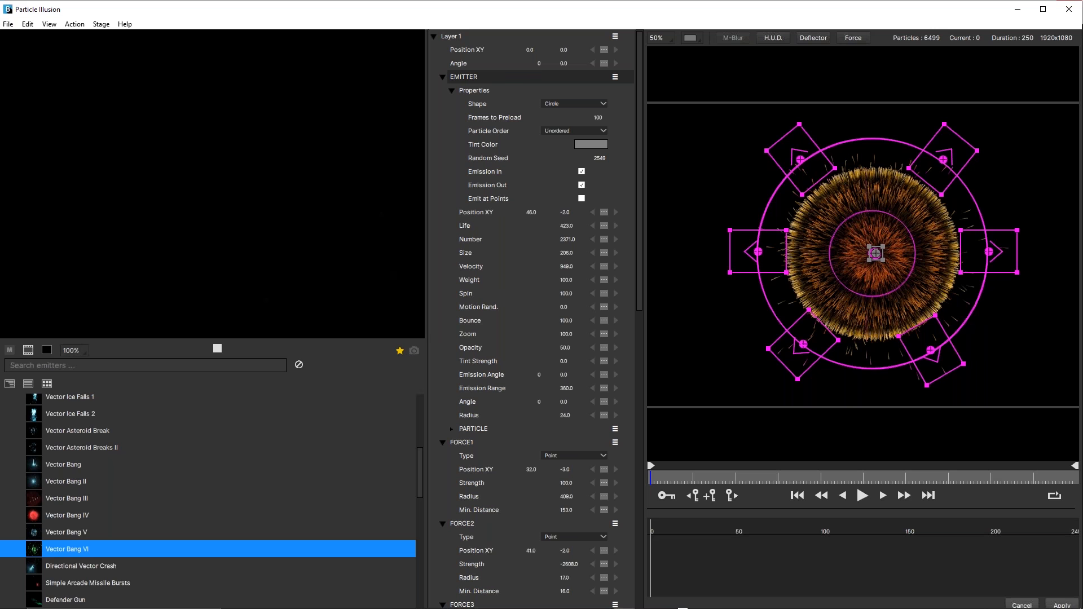
Show the background image behind the emitter preview, and open the background color picker and cancel it.
{"action": "left_click", "coordinate": [30, 352]}
{"action": "left_click", "coordinate": [48, 350]}
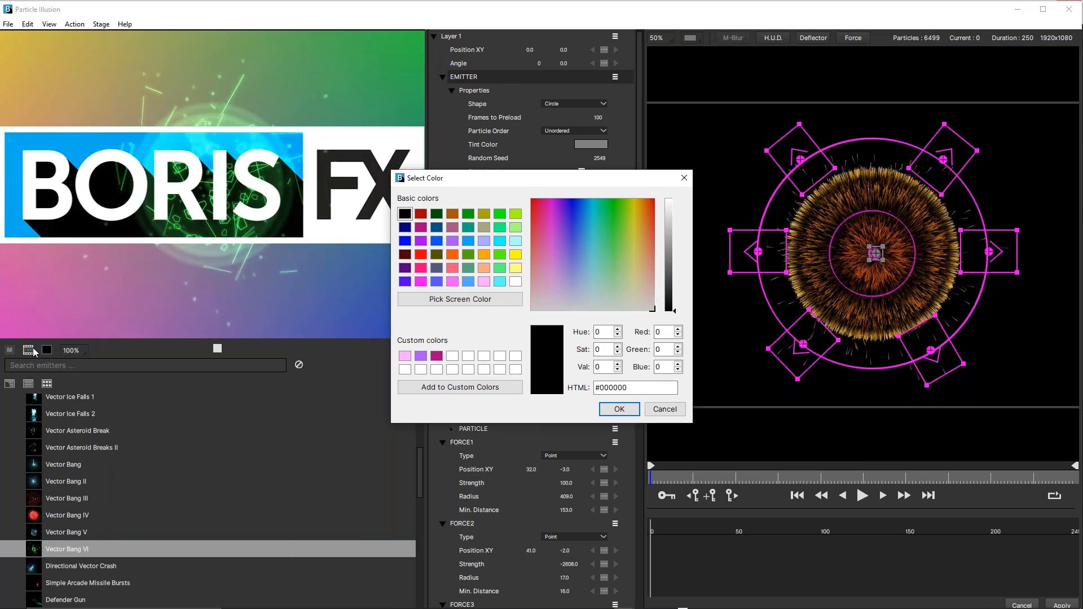
{"action": "left_click", "coordinate": [668, 410]}
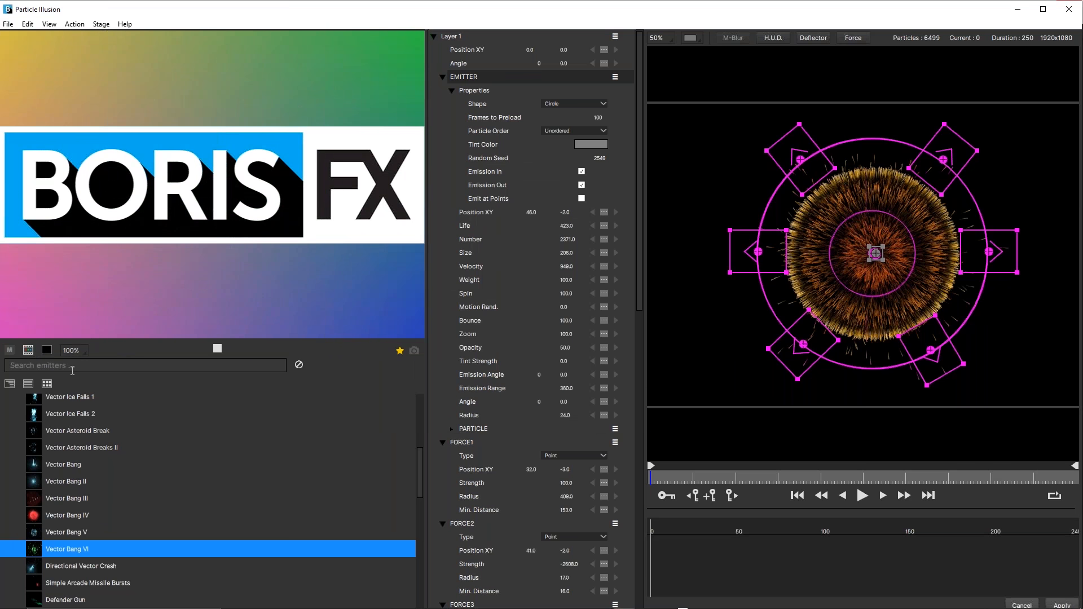
Show the emitter library as thumbnails, try the favorites-only filter, and close Particle Illusion without applying.
{"action": "left_click", "coordinate": [48, 385]}
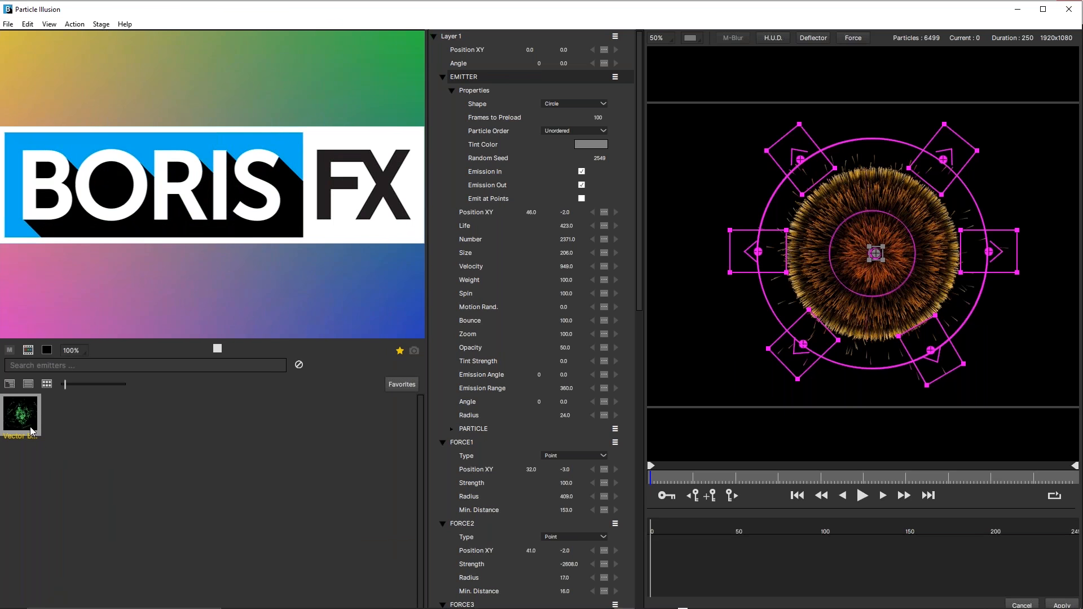
{"action": "left_click", "coordinate": [397, 386]}
{"action": "left_click", "coordinate": [396, 386]}
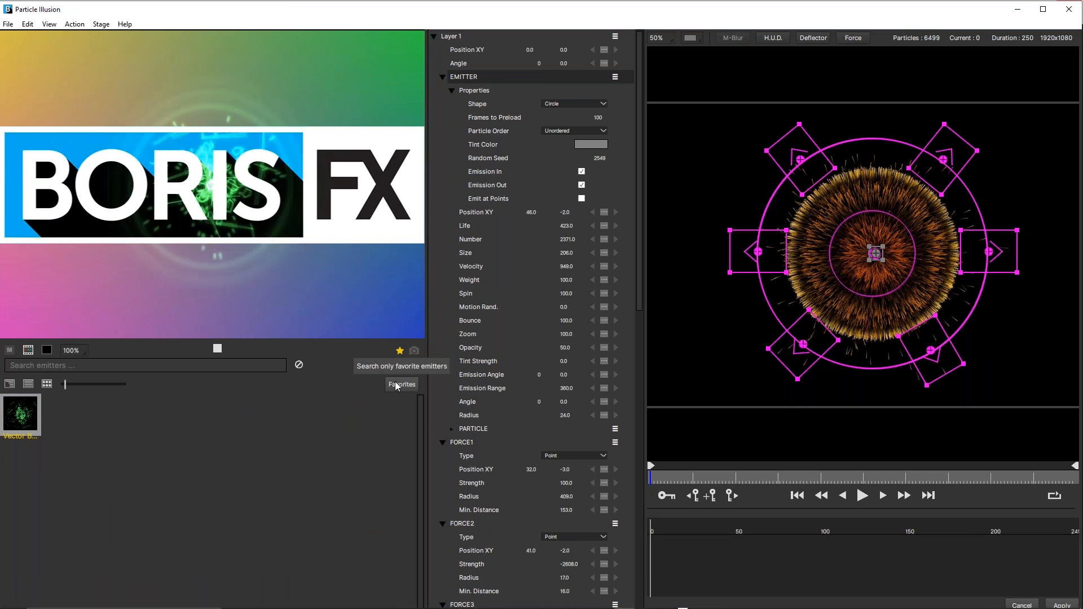
{"action": "left_click", "coordinate": [397, 386]}
{"action": "left_click", "coordinate": [397, 386]}
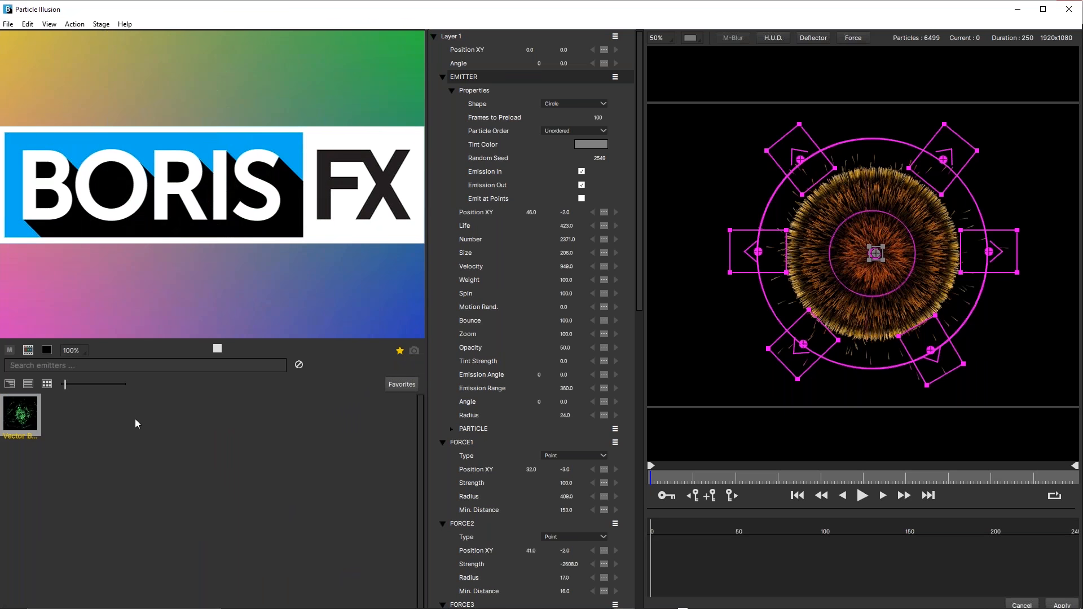
{"action": "left_click", "coordinate": [1028, 604]}
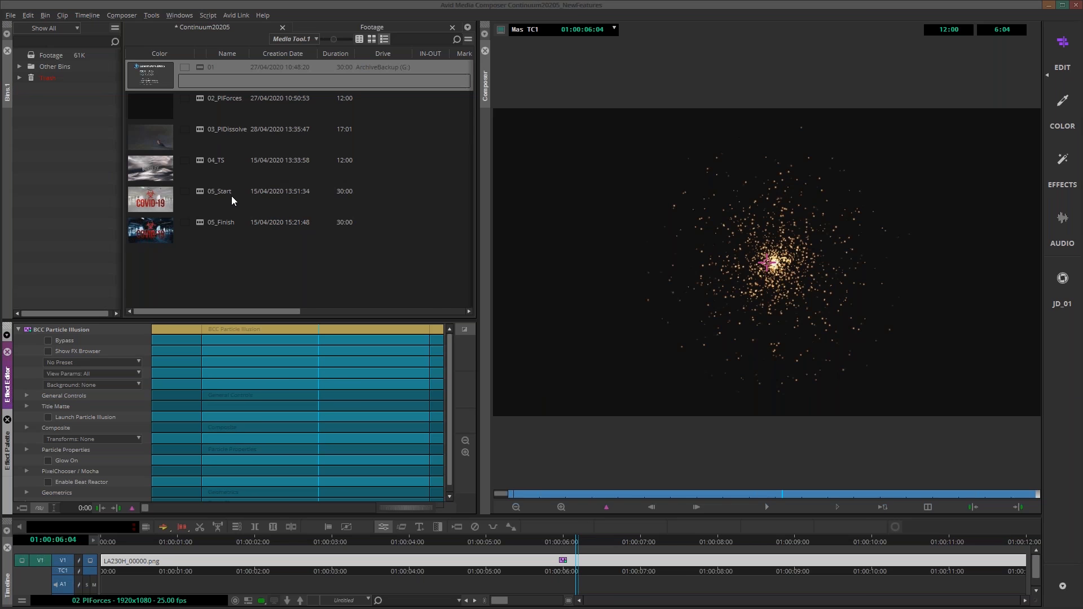
In Avid Media Composer, load the 04_TS sequence and remove the existing title effect from its LA230H_00000.png clip.
{"action": "left_click", "coordinate": [150, 166]}
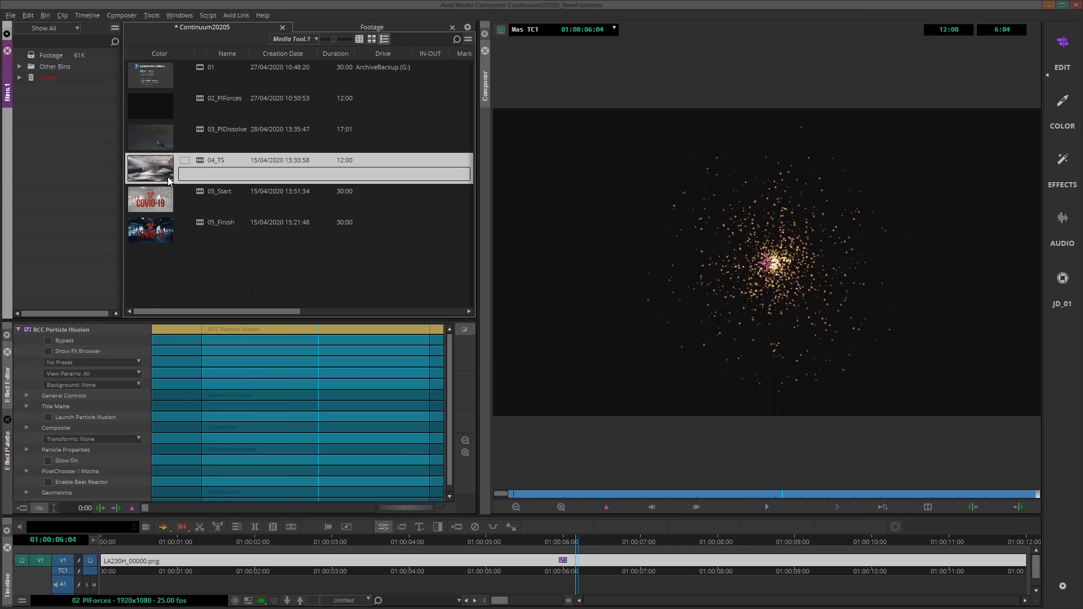
{"action": "left_click", "coordinate": [7, 352]}
{"action": "key", "text": "Return"}
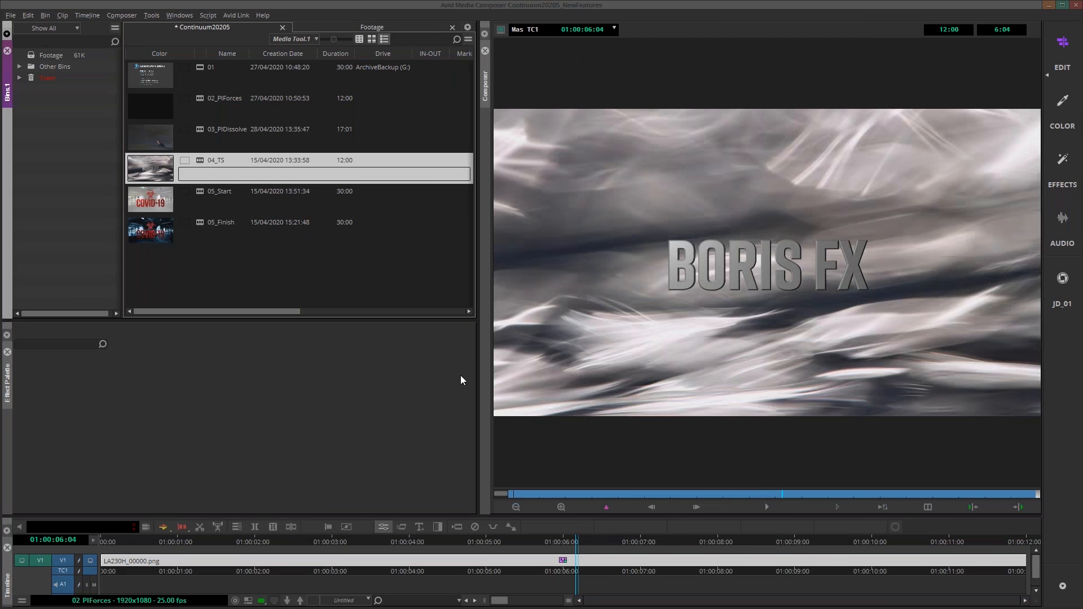
{"action": "left_click", "coordinate": [564, 560]}
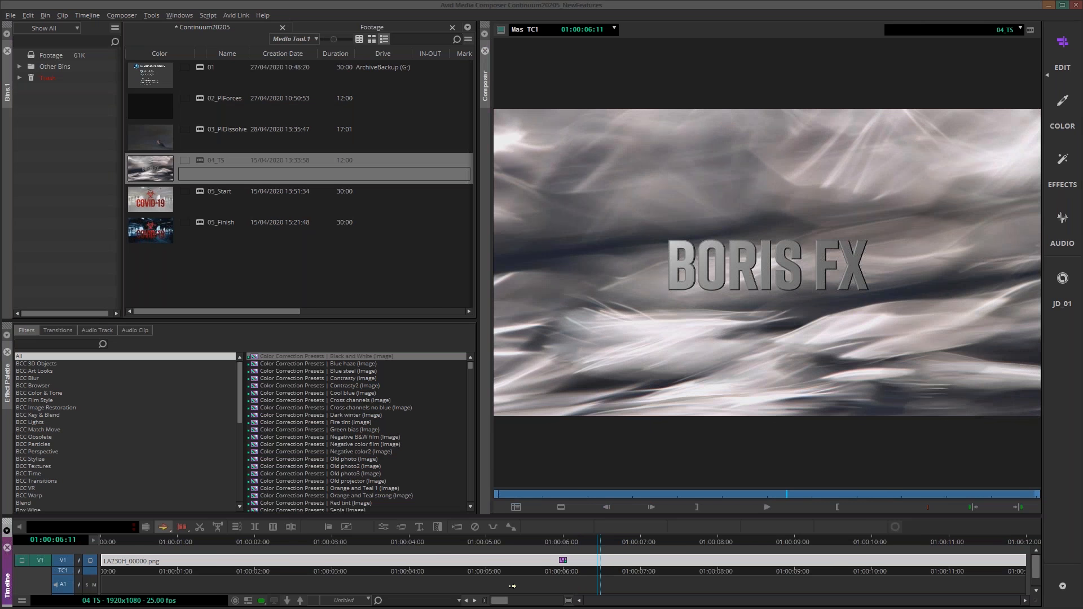
{"action": "left_click", "coordinate": [475, 526]}
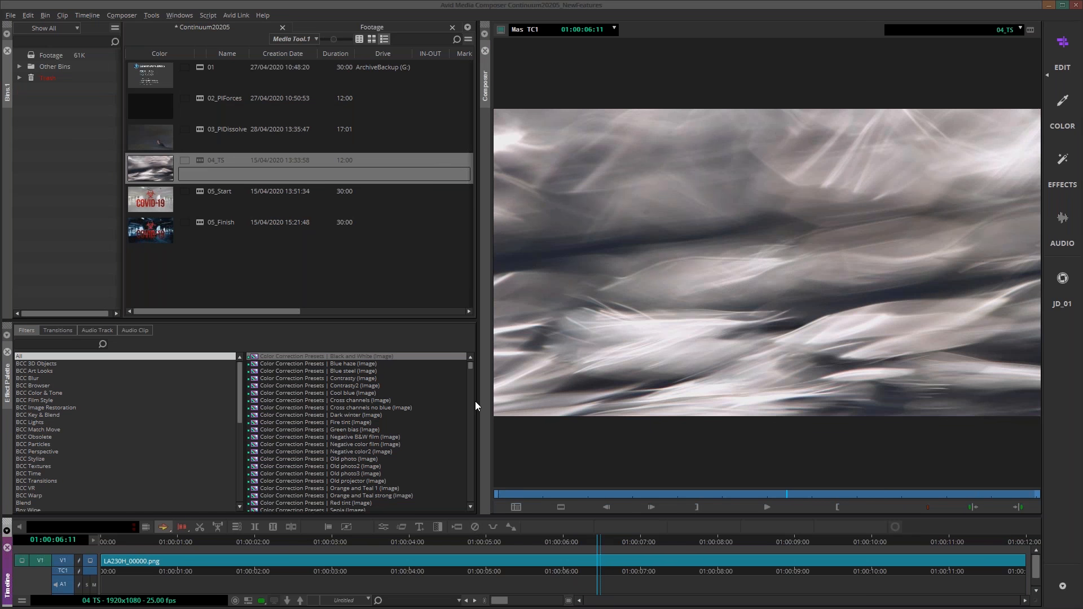
Enlarge the Composer viewer's width and give the timeline more height in the workspace.
{"action": "left_click_drag", "start_coordinate": [475, 402], "coordinate": [316, 404]}
{"action": "left_click", "coordinate": [558, 540]}
{"action": "left_click_drag", "start_coordinate": [553, 543], "coordinate": [569, 402]}
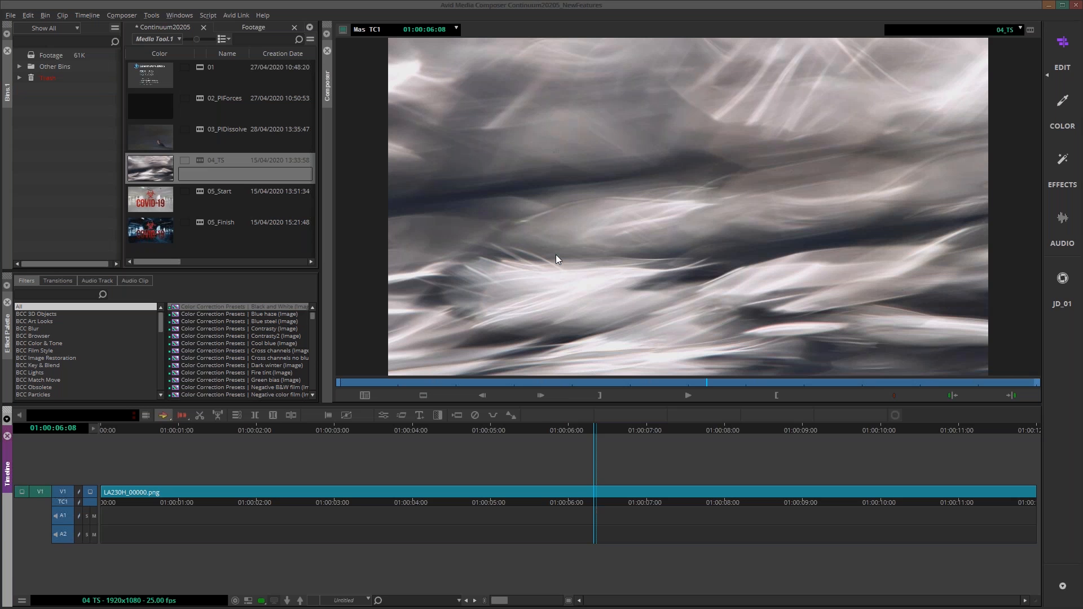
Apply the BCC Title Studio filter from the BCC 3D Objects category to the LA230H_00000.png clip on V1.
{"action": "left_click", "coordinate": [47, 314]}
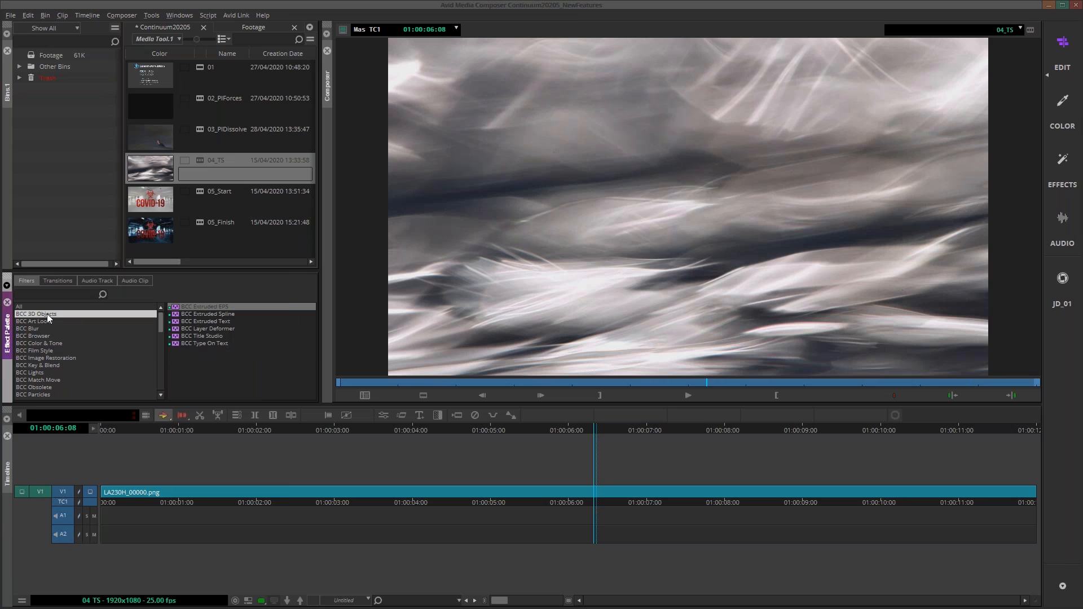
{"action": "left_click", "coordinate": [183, 337]}
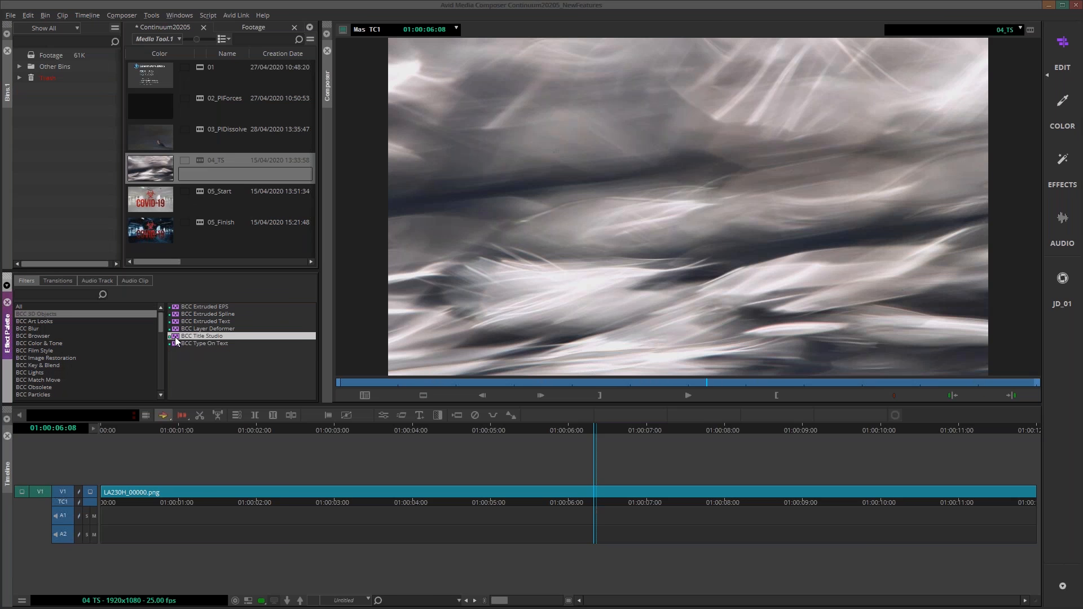
{"action": "left_click", "coordinate": [603, 494]}
{"action": "left_click_drag", "start_coordinate": [603, 496], "coordinate": [603, 496]}
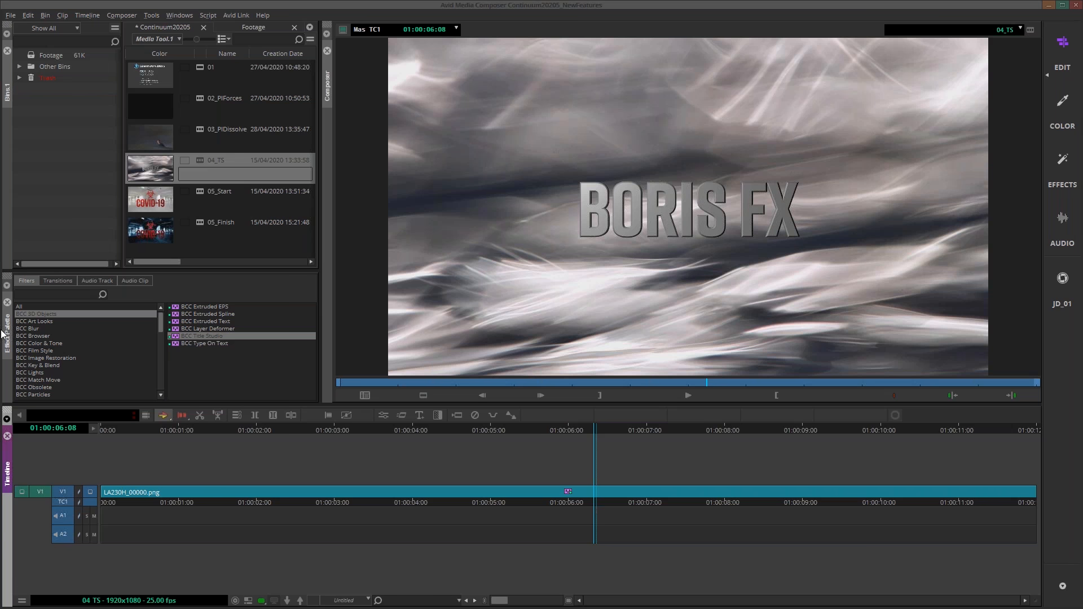
Open the BCC Title Studio settings of the LA230H_00000.png clip and switch to the JD_01 workspace.
{"action": "left_click", "coordinate": [388, 413]}
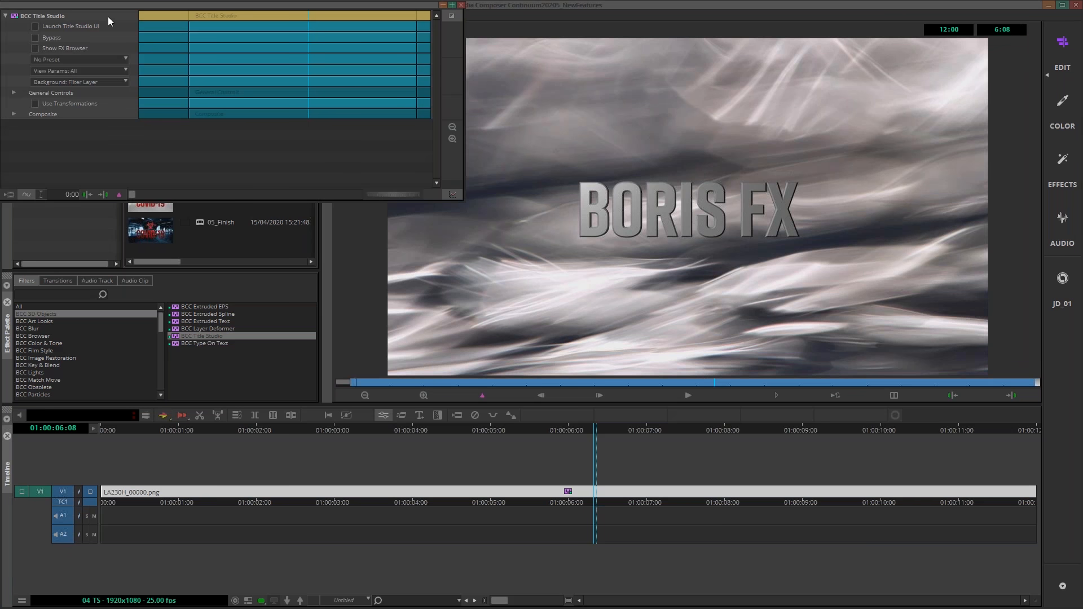
{"action": "left_click", "coordinate": [1067, 291]}
Minimize After Effects, bring the Avid Media Composer window back into view and maximize it.
{"action": "key", "text": "alt+Tab"}
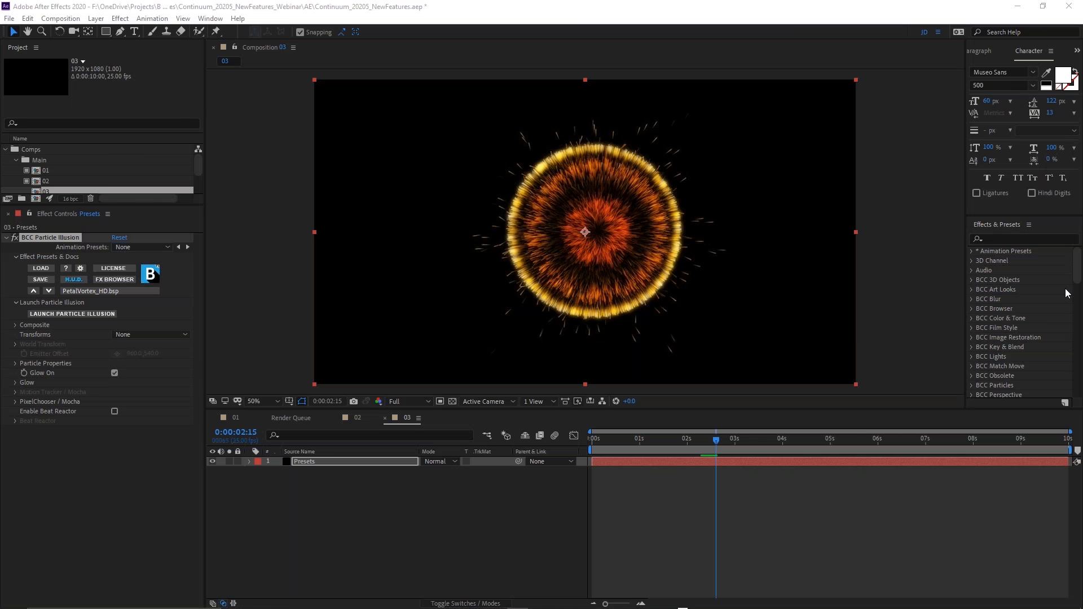
{"action": "left_click", "coordinate": [1026, 6]}
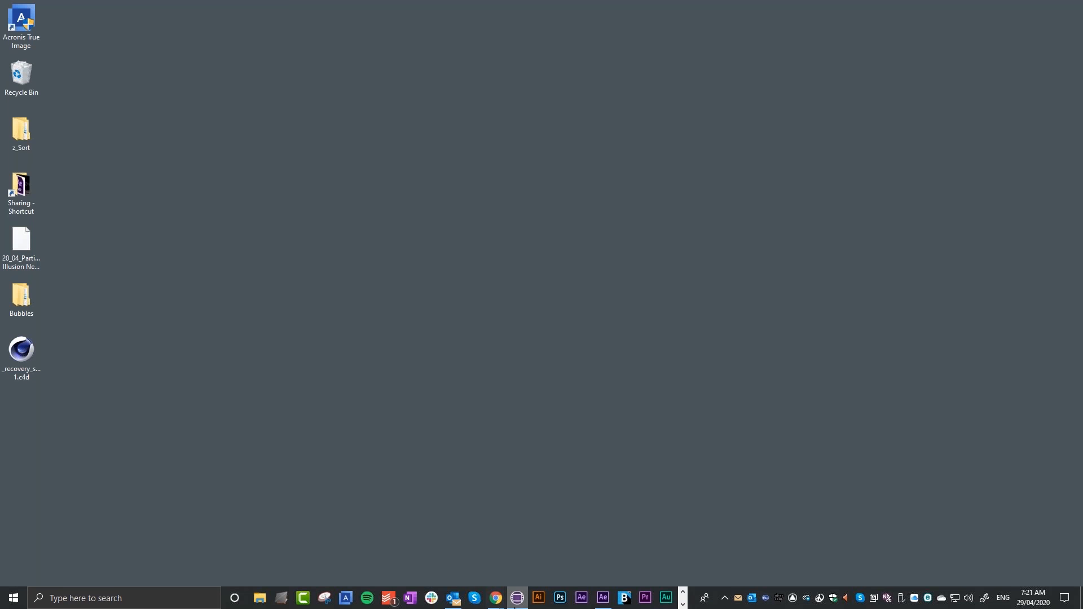
{"action": "mouse_move", "coordinate": [518, 606]}
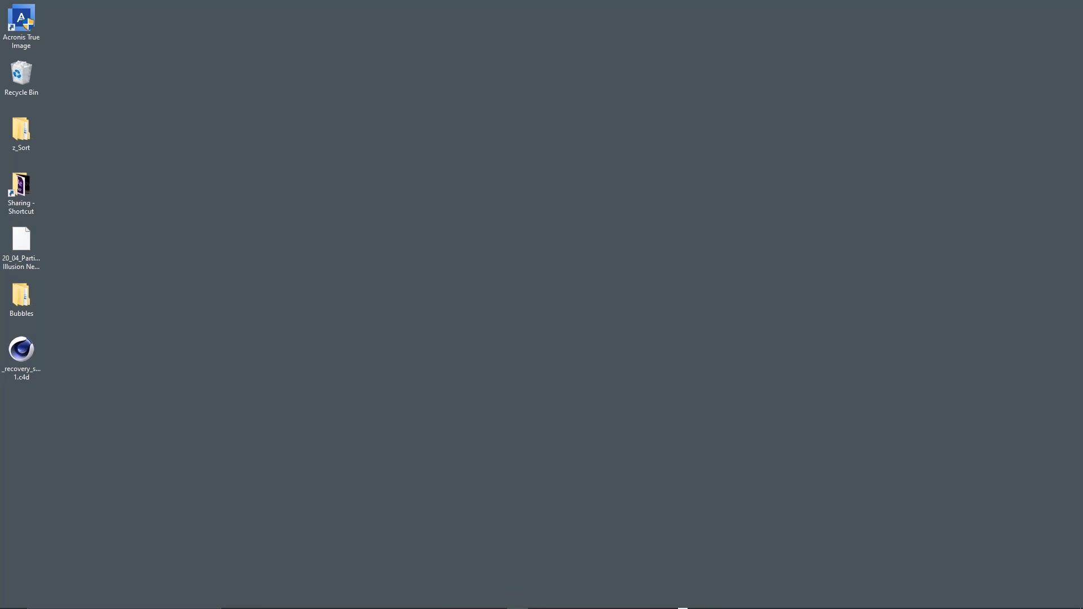
{"action": "left_click_drag", "start_coordinate": [0, 23], "coordinate": [1014, 48]}
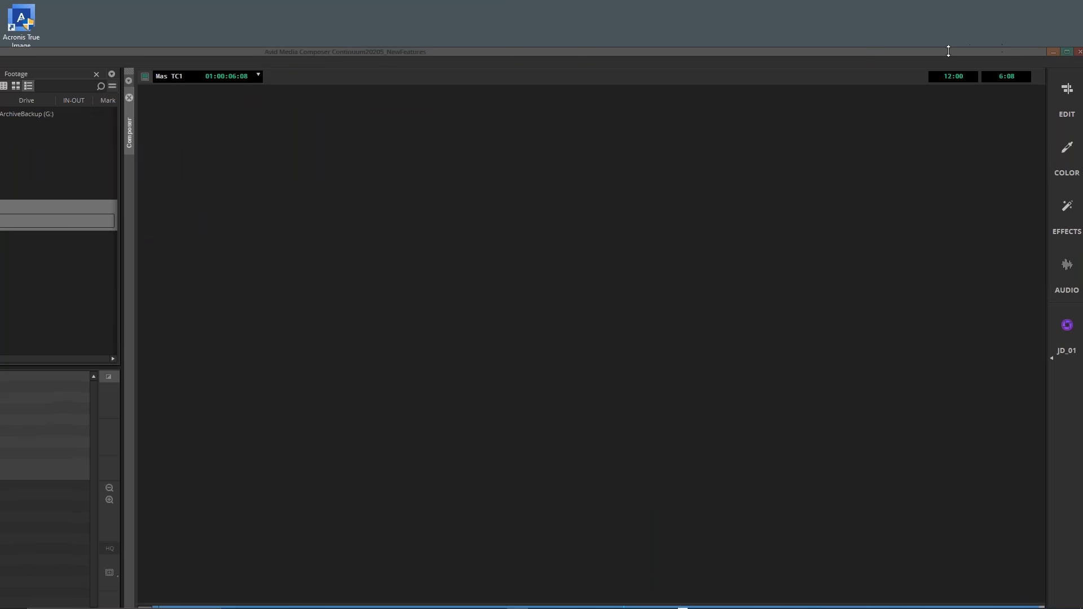
{"action": "left_click_drag", "start_coordinate": [912, 52], "coordinate": [851, 45]}
{"action": "double_click", "coordinate": [849, 45]}
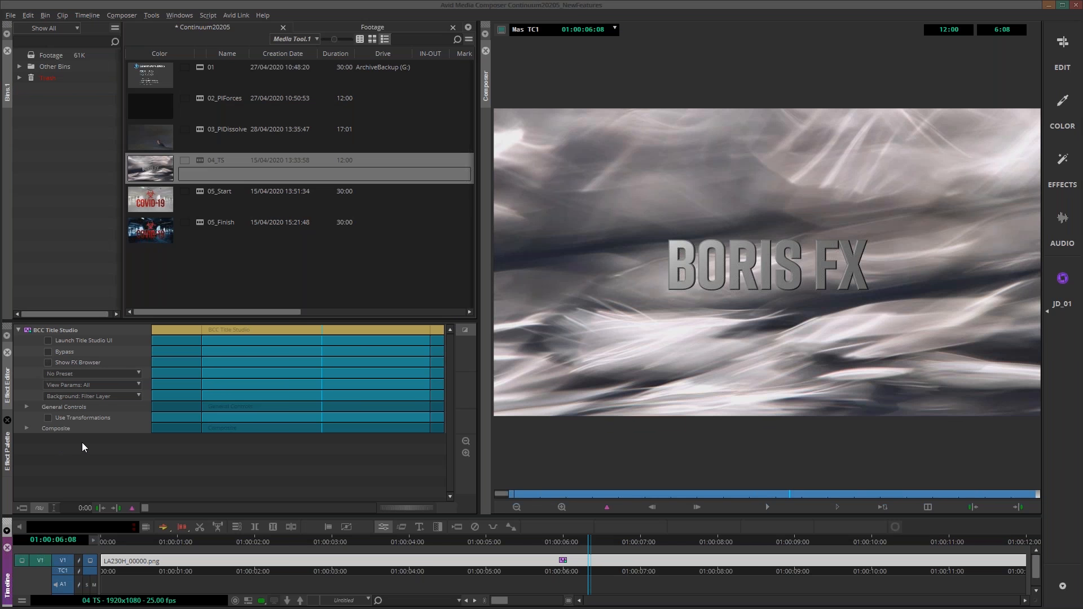
Expand the title effect's Composite settings, try the Overlay apply mode, and return the apply mode to None.
{"action": "left_click", "coordinate": [26, 429]}
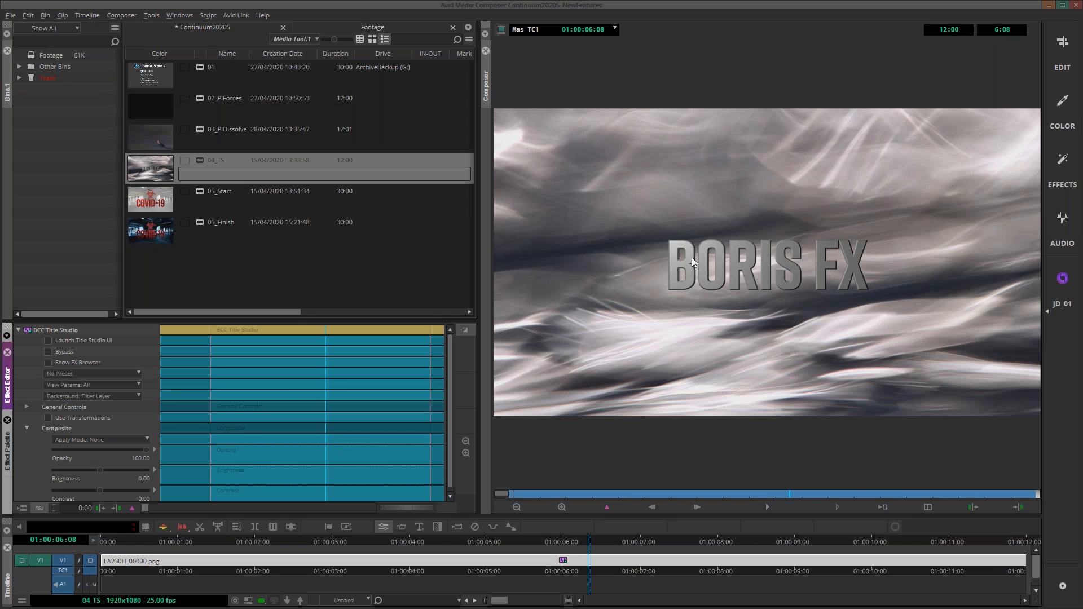
{"action": "left_click", "coordinate": [135, 442]}
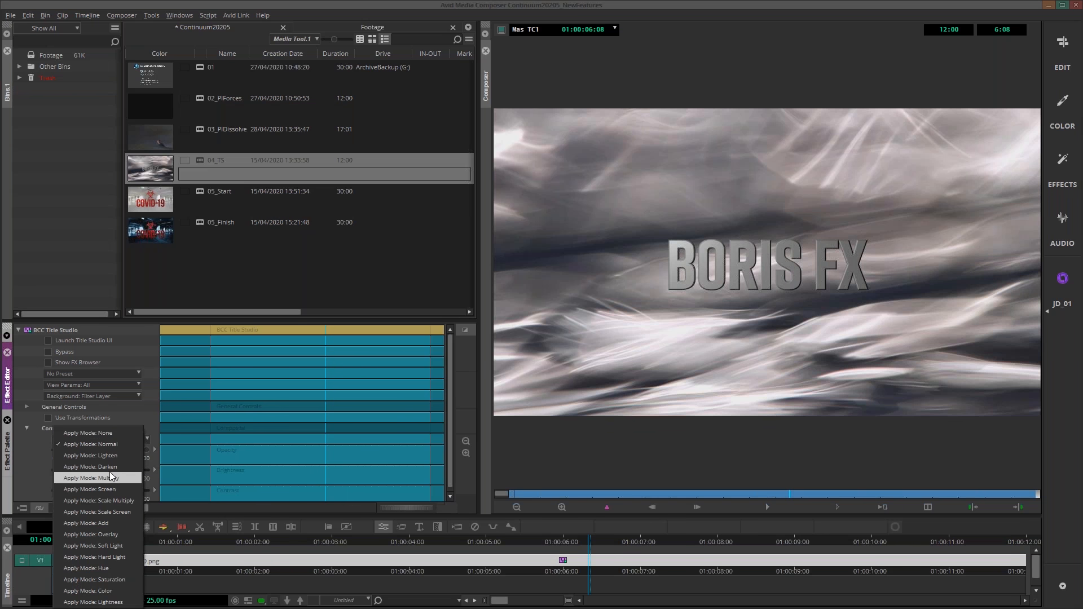
{"action": "left_click", "coordinate": [111, 537]}
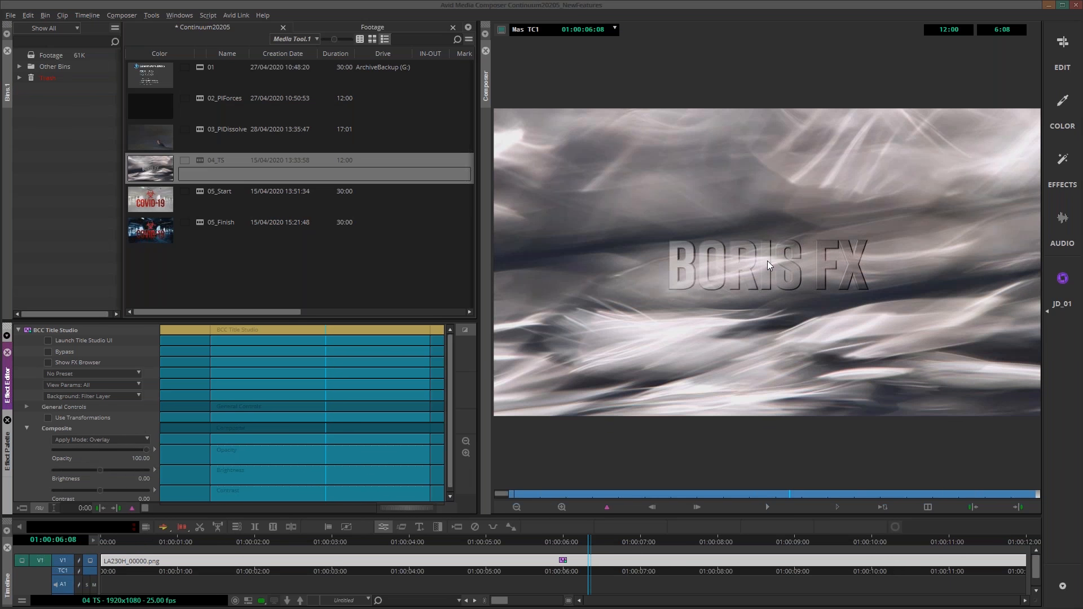
{"action": "left_click", "coordinate": [94, 437]}
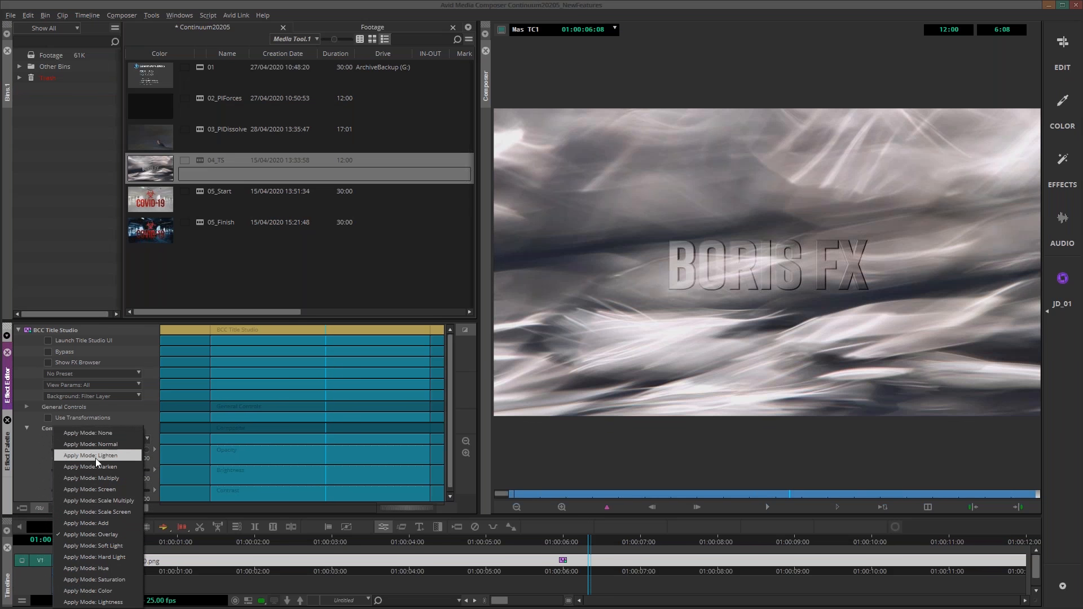
{"action": "left_click", "coordinate": [106, 494]}
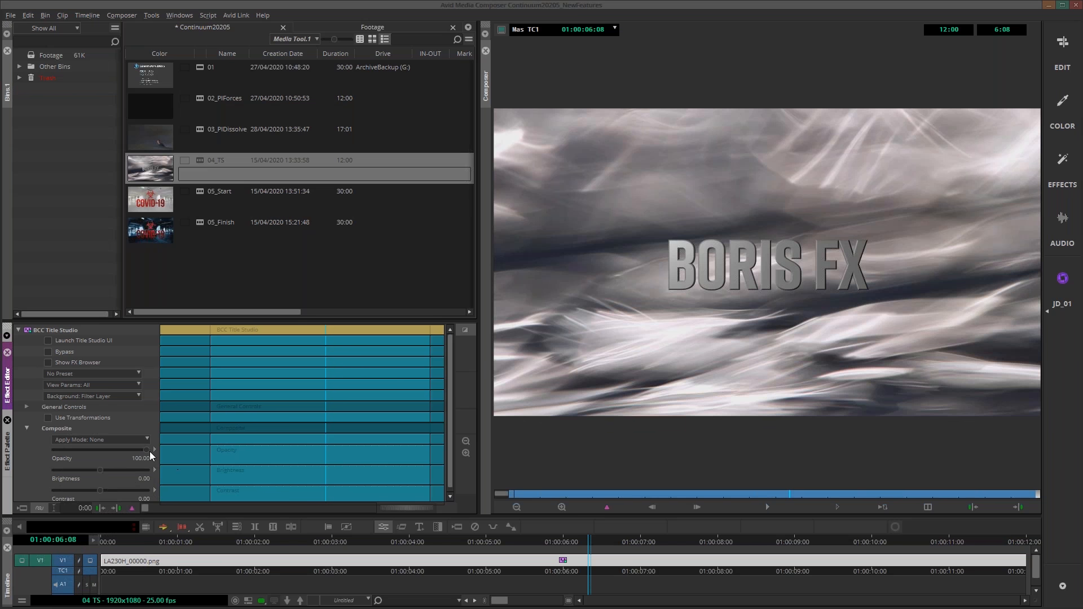
Set the Composite brightness to 6.33 and contrast to 40.51, and give the Effect Editor more height.
{"action": "left_click_drag", "start_coordinate": [146, 450], "coordinate": [225, 456]}
{"action": "mouse_move", "coordinate": [100, 470]}
{"action": "left_mouse_down"}
{"action": "mouse_move", "coordinate": [63, 475]}
{"action": "mouse_move", "coordinate": [90, 476]}
{"action": "left_mouse_up"}
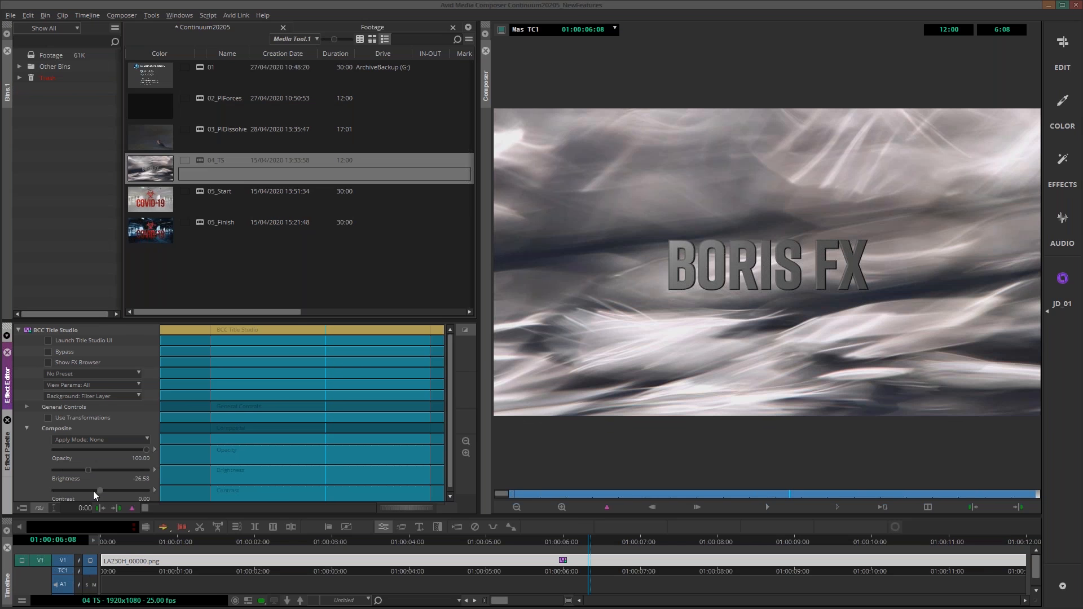
{"action": "left_click_drag", "start_coordinate": [93, 492], "coordinate": [121, 489]}
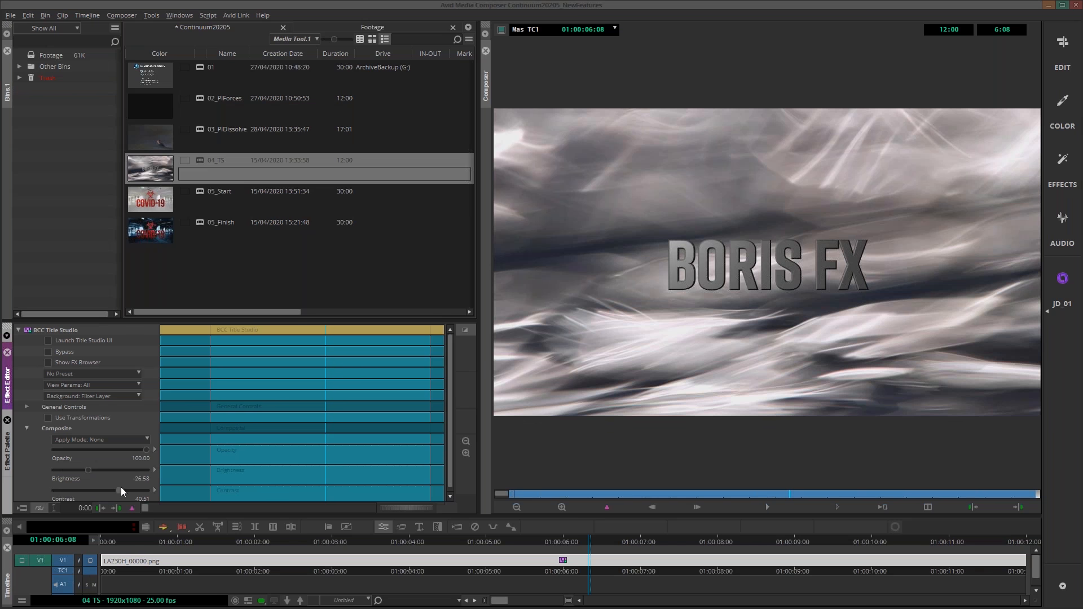
{"action": "left_click_drag", "start_coordinate": [91, 468], "coordinate": [148, 455]}
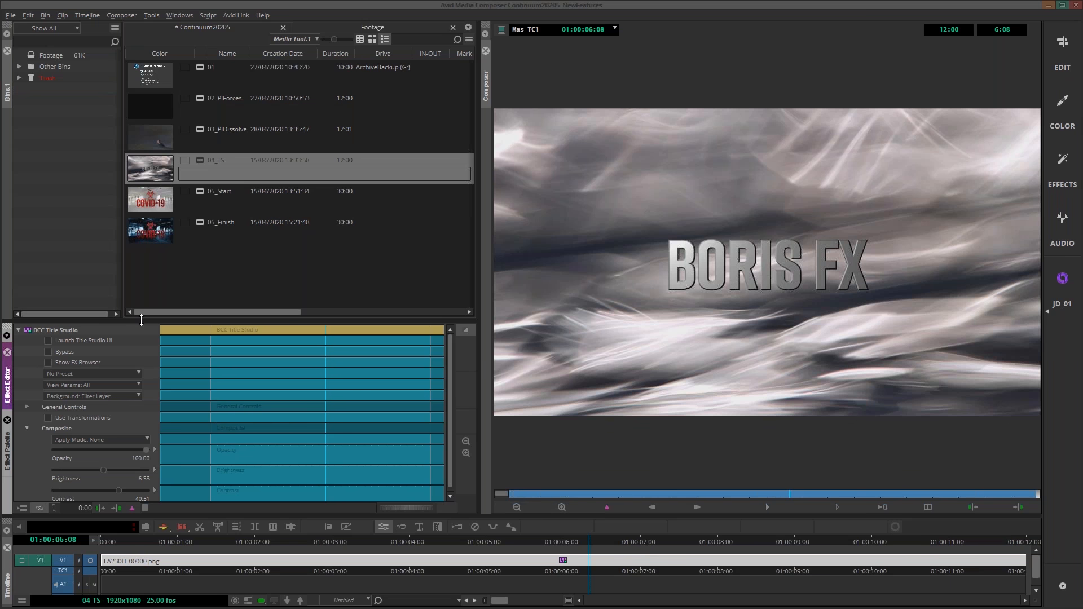
{"action": "left_click_drag", "start_coordinate": [140, 318], "coordinate": [147, 243]}
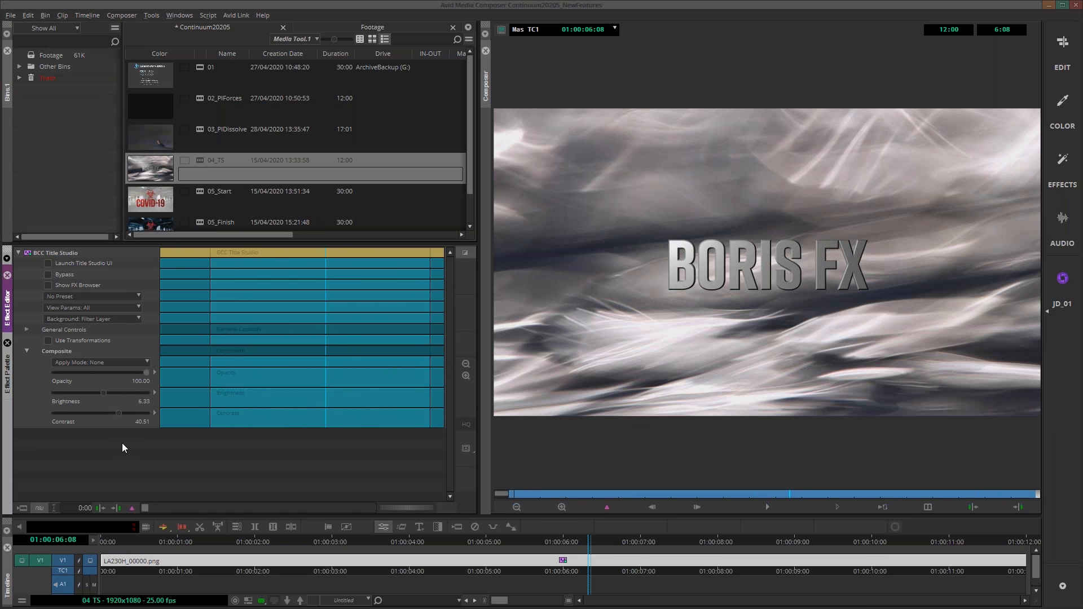
Open the FX Browser for BCC Title Studio and preview the Diamond preset's animation at several times.
{"action": "left_click", "coordinate": [65, 284]}
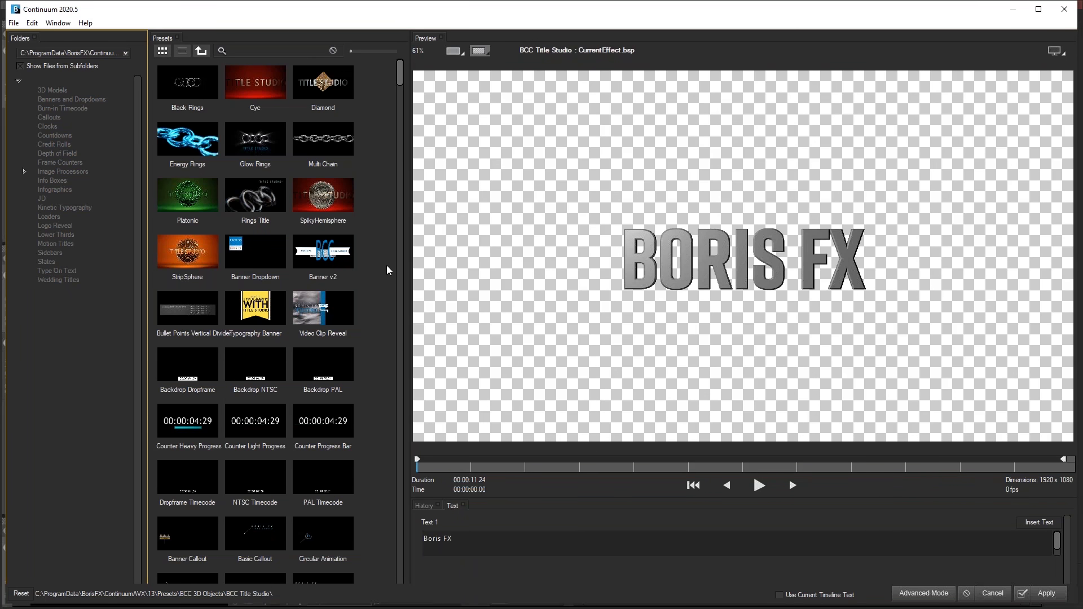
{"action": "left_click", "coordinate": [328, 84]}
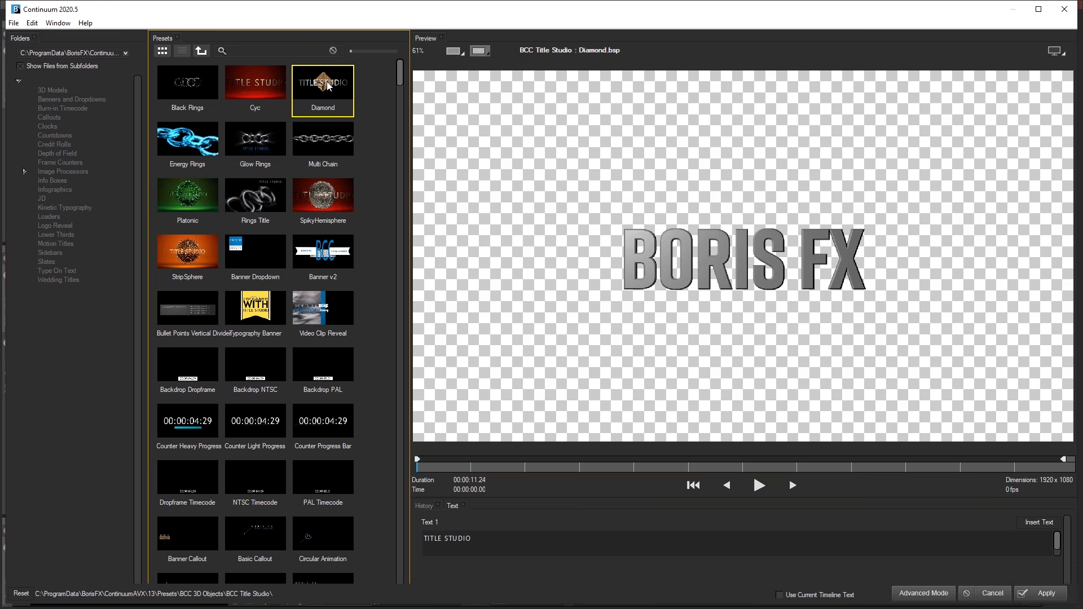
{"action": "left_click", "coordinate": [758, 486]}
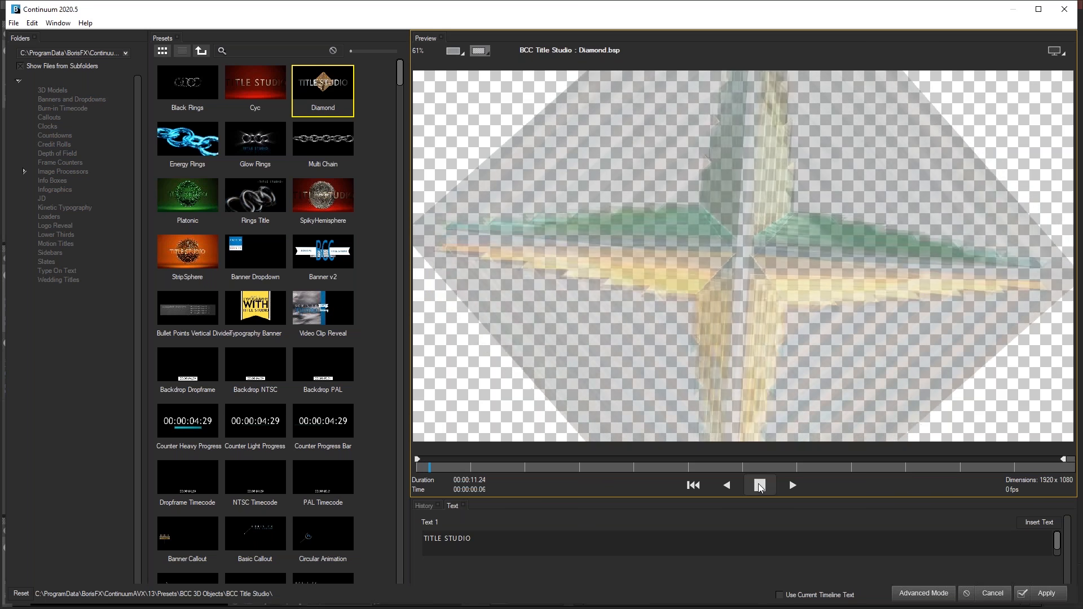
{"action": "left_click_drag", "start_coordinate": [549, 468], "coordinate": [571, 468]}
{"action": "left_click", "coordinate": [723, 468]}
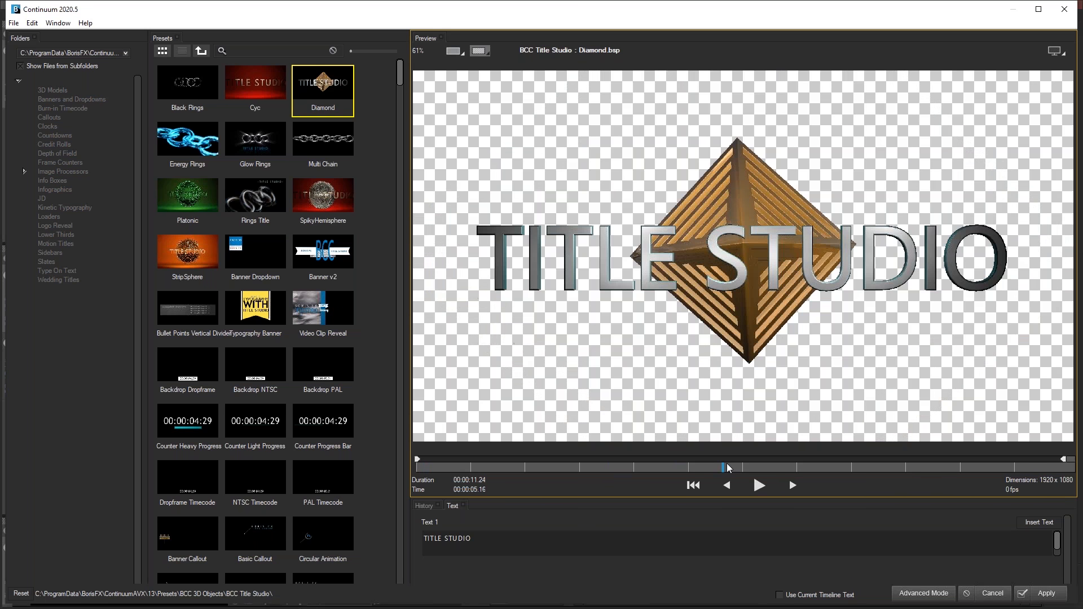
{"action": "left_click", "coordinate": [515, 467]}
{"action": "left_click", "coordinate": [469, 467]}
{"action": "left_click_drag", "start_coordinate": [507, 473], "coordinate": [845, 467]}
Preview the Platonic preset at different times, and view the StripSphere preset at the 2-second mark.
{"action": "left_click", "coordinate": [206, 200]}
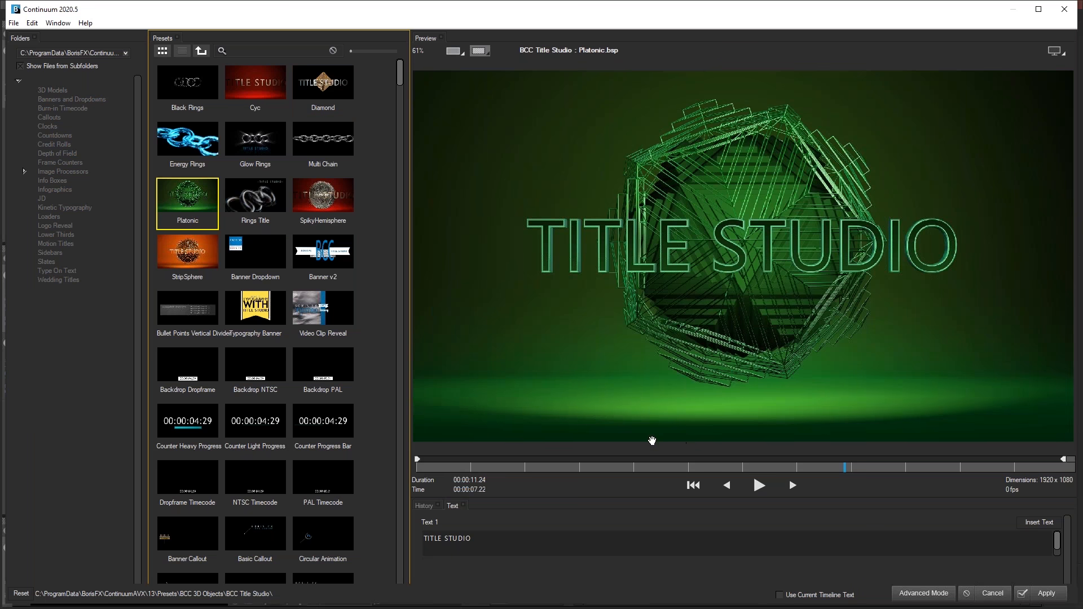
{"action": "left_click_drag", "start_coordinate": [639, 468], "coordinate": [525, 468]}
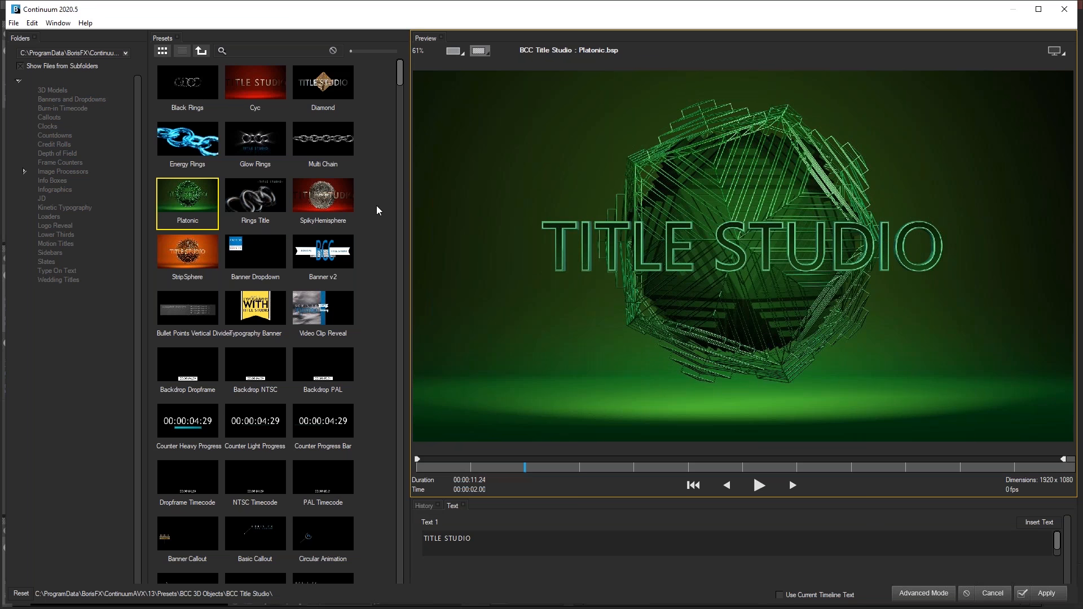
{"action": "left_click", "coordinate": [204, 255]}
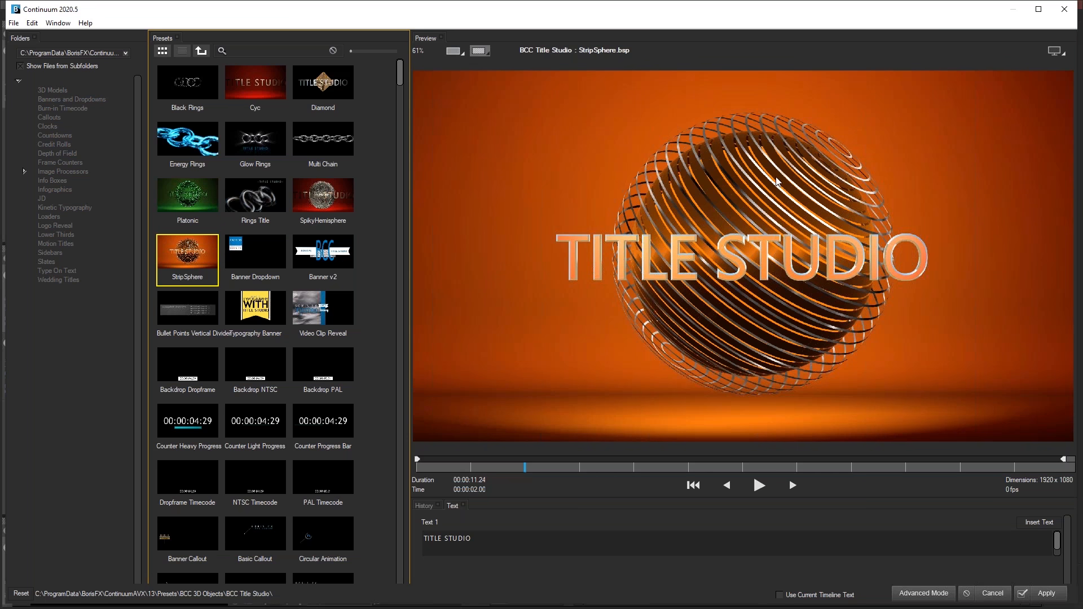
Play and scrub through the SpikyHemisphere preset's animation, and close the FX Browser without applying a preset.
{"action": "left_click", "coordinate": [331, 189]}
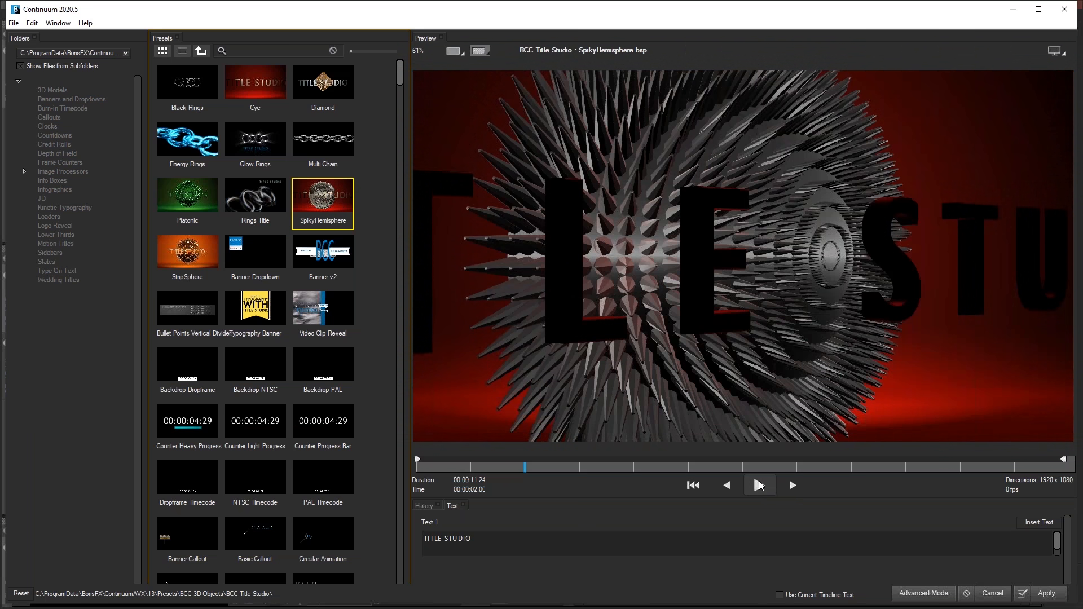
{"action": "left_click", "coordinate": [760, 485]}
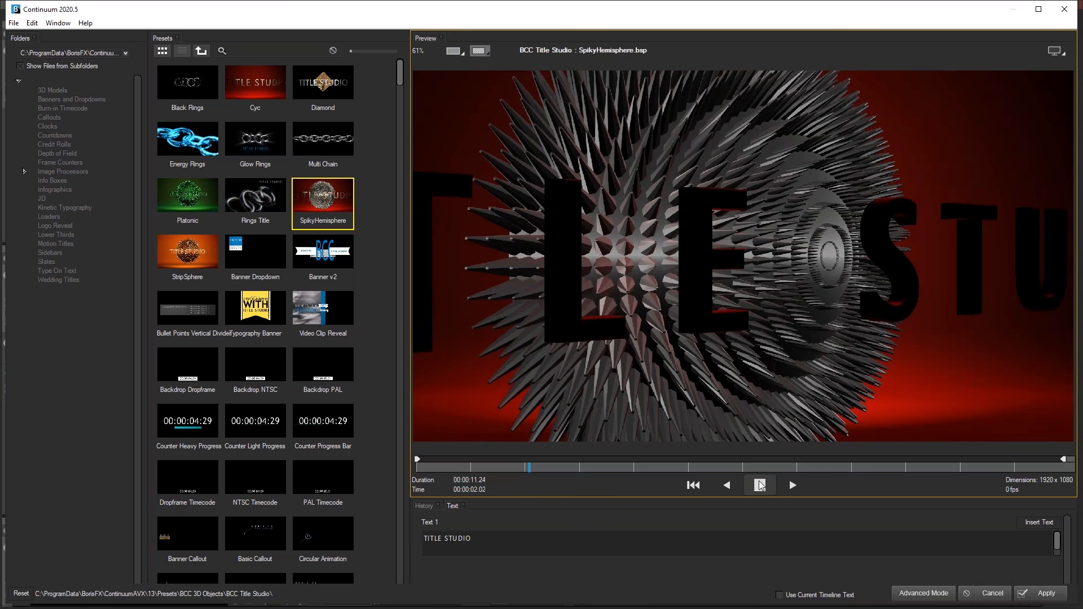
{"action": "left_click", "coordinate": [761, 485]}
{"action": "left_click_drag", "start_coordinate": [645, 467], "coordinate": [832, 466]}
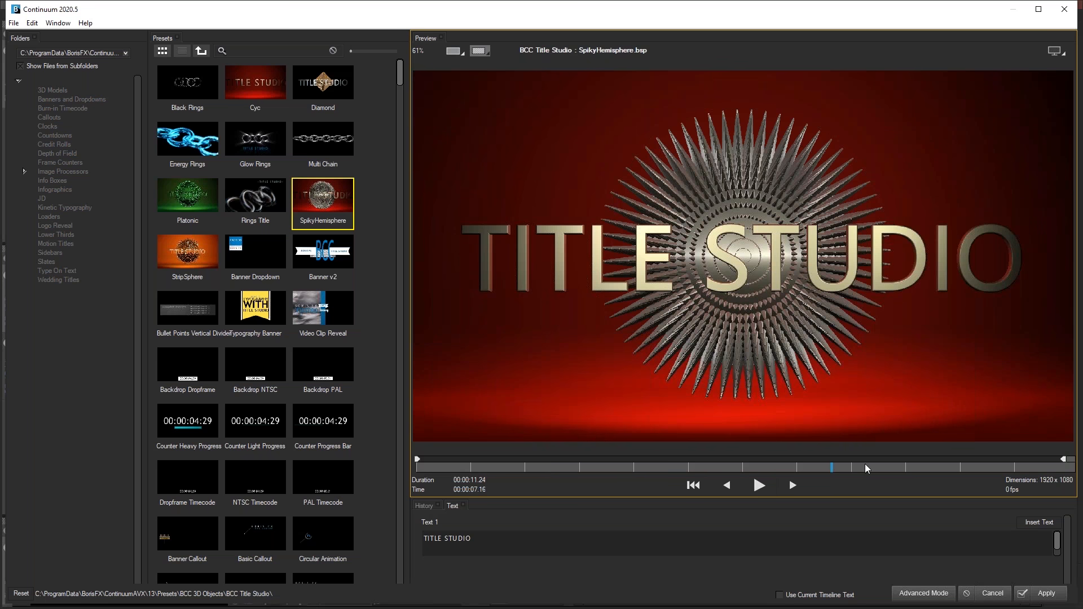
{"action": "left_click", "coordinate": [699, 472]}
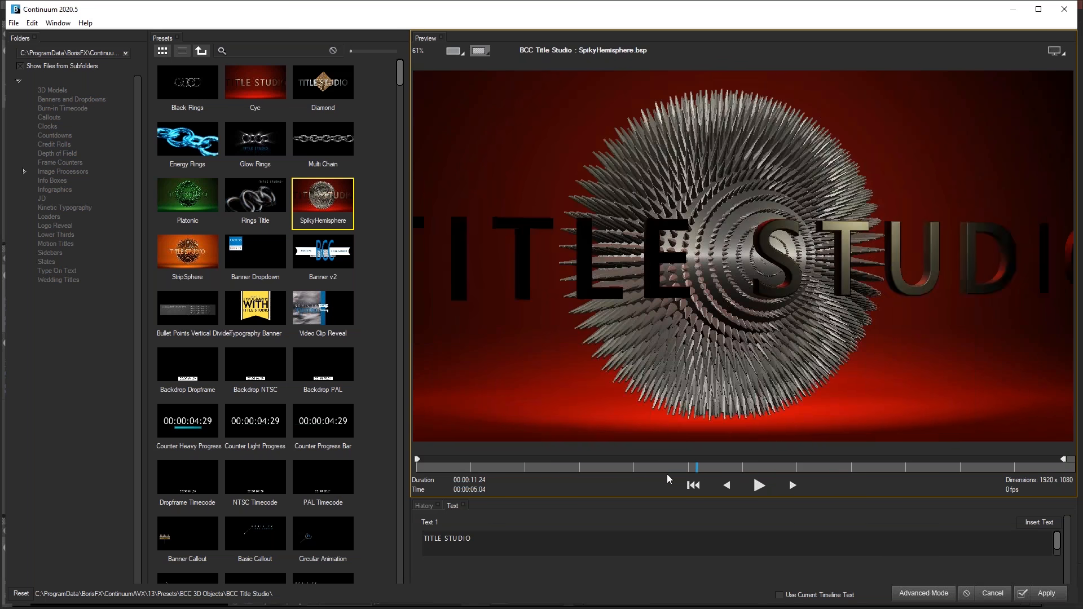
{"action": "left_click", "coordinate": [758, 469]}
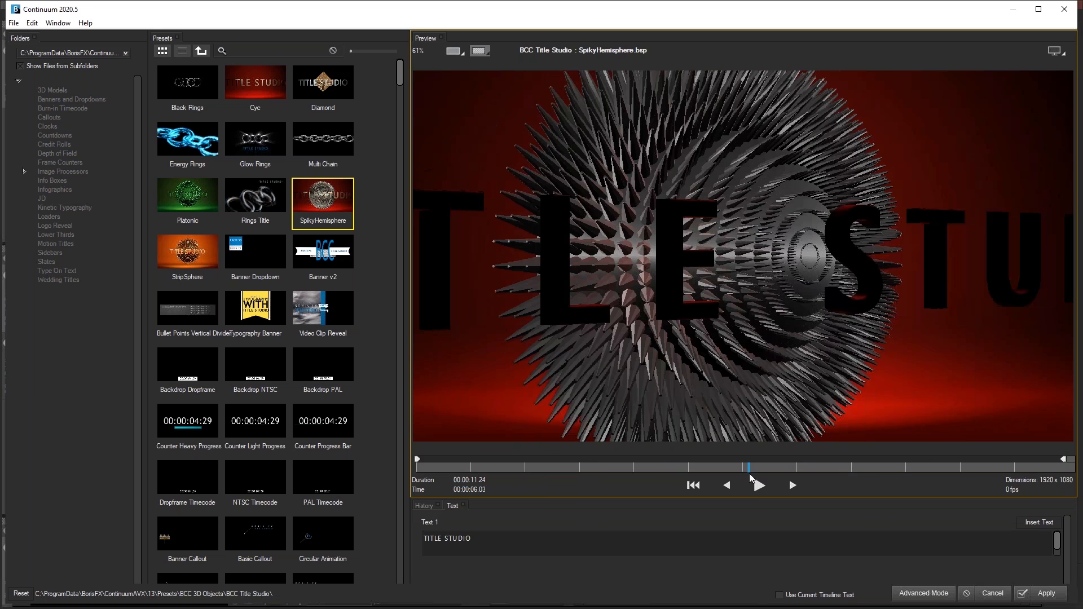
{"action": "left_click", "coordinate": [798, 465]}
{"action": "left_click", "coordinate": [890, 470]}
{"action": "left_click_drag", "start_coordinate": [892, 471], "coordinate": [734, 479]}
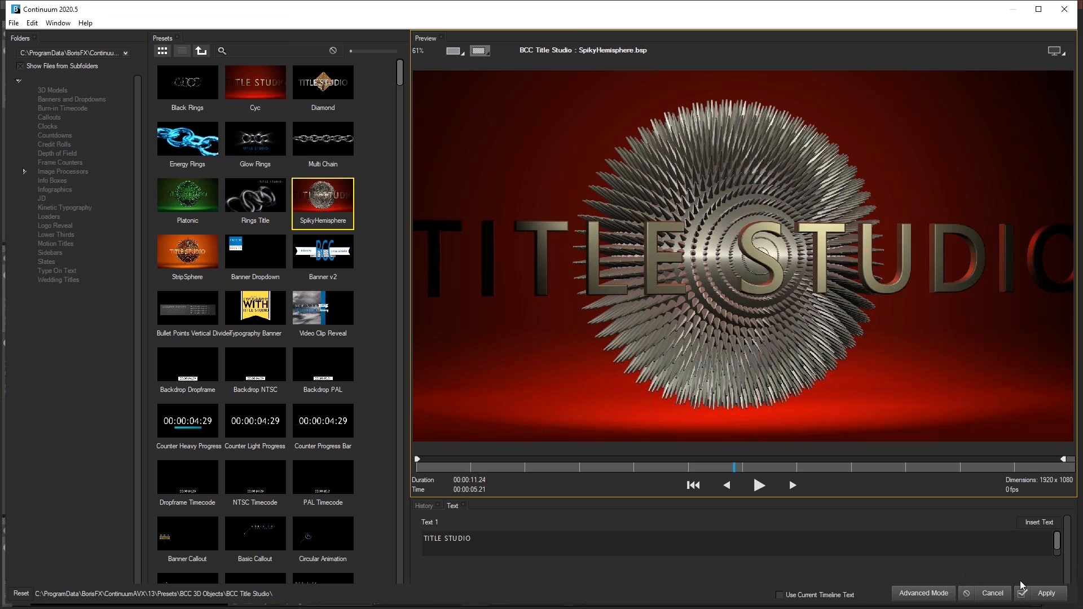
{"action": "left_click", "coordinate": [993, 595]}
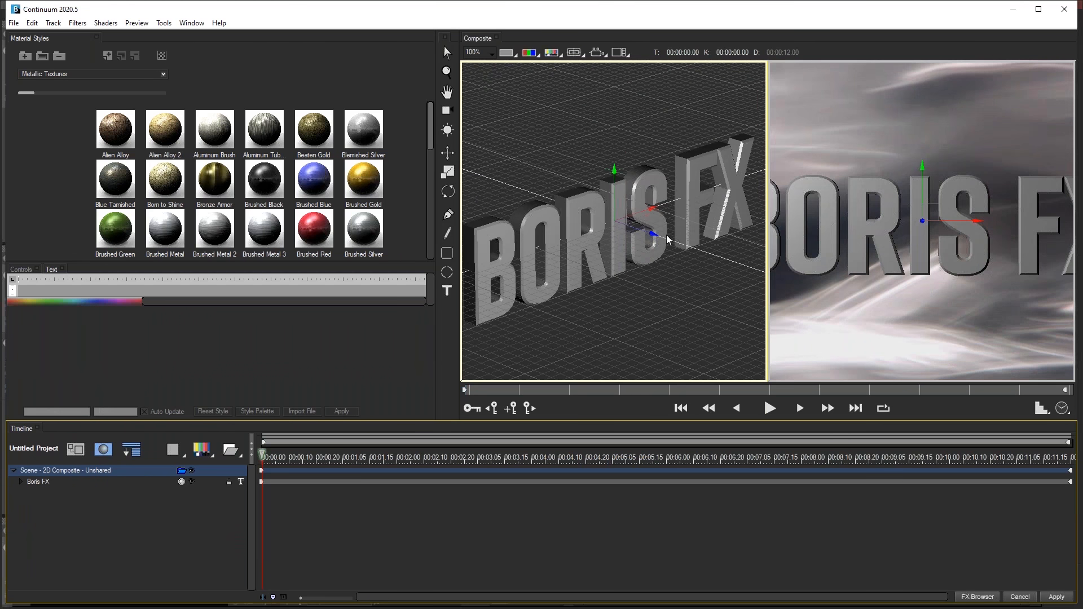
In the Title Studio interface, change the Composite window to a single view showing the World camera, angled around the Boris FX text.
{"action": "scroll", "coordinate": [667, 240], "scroll_direction": "down", "scroll_amount": 1}
{"action": "scroll", "coordinate": [667, 239], "scroll_direction": "down", "scroll_amount": 1}
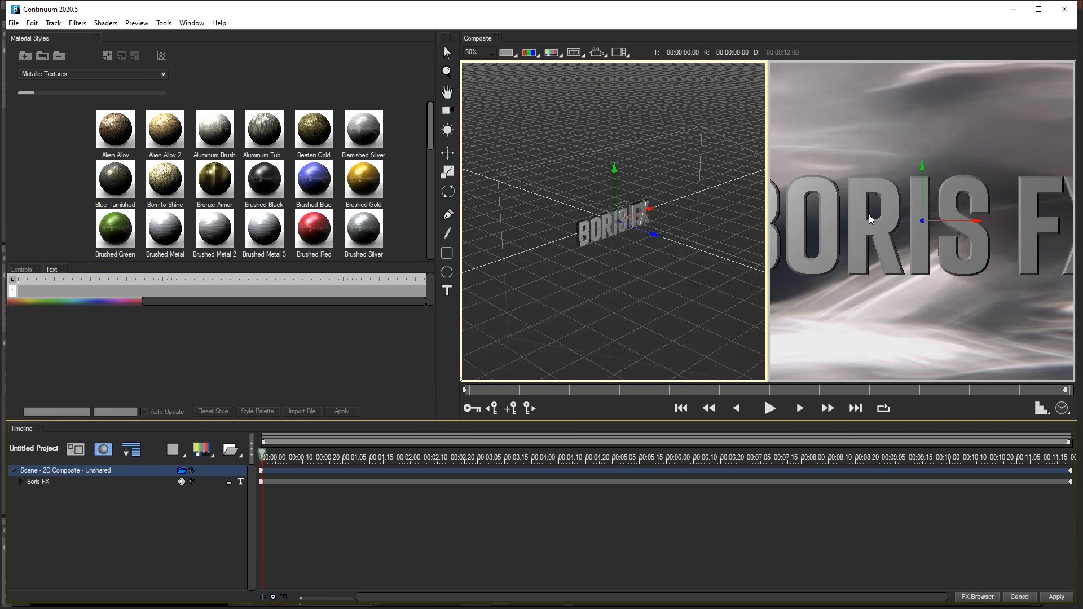
{"action": "left_click", "coordinate": [624, 55]}
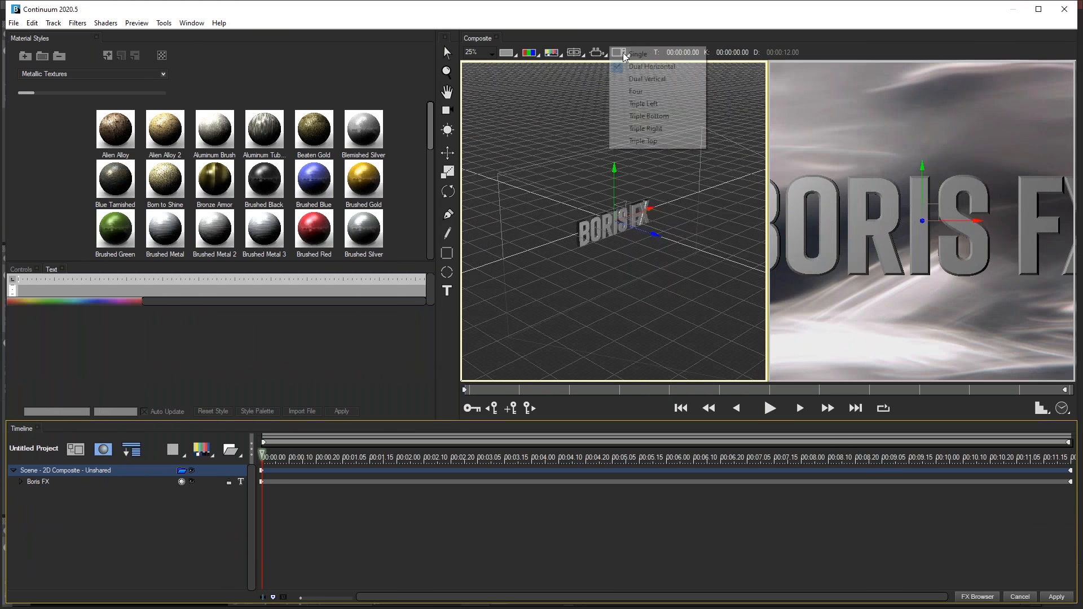
{"action": "left_click", "coordinate": [625, 54]}
{"action": "left_click", "coordinate": [611, 54]}
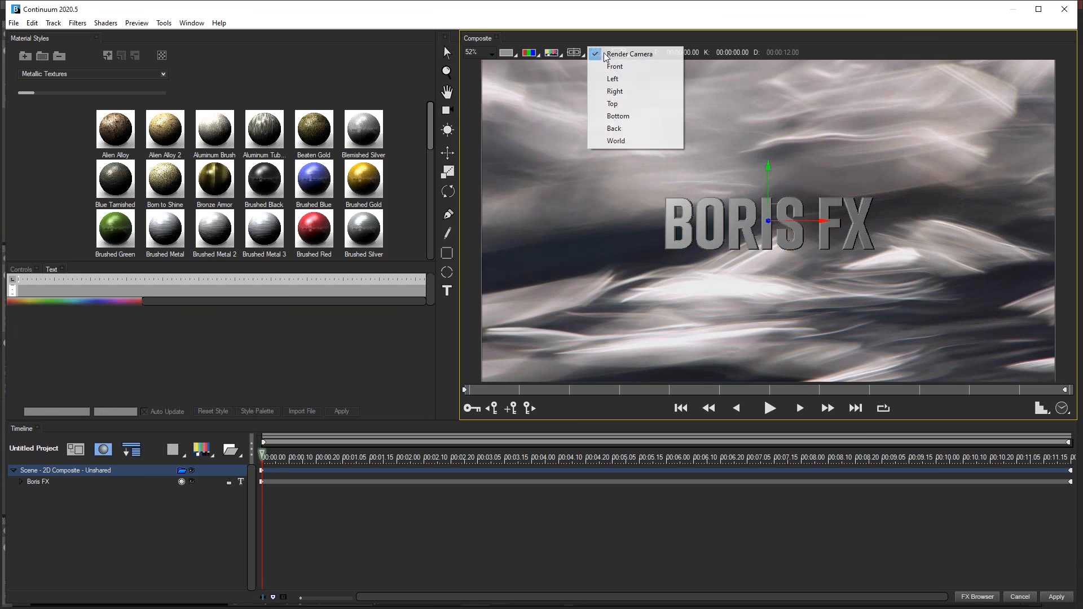
{"action": "left_click", "coordinate": [614, 143]}
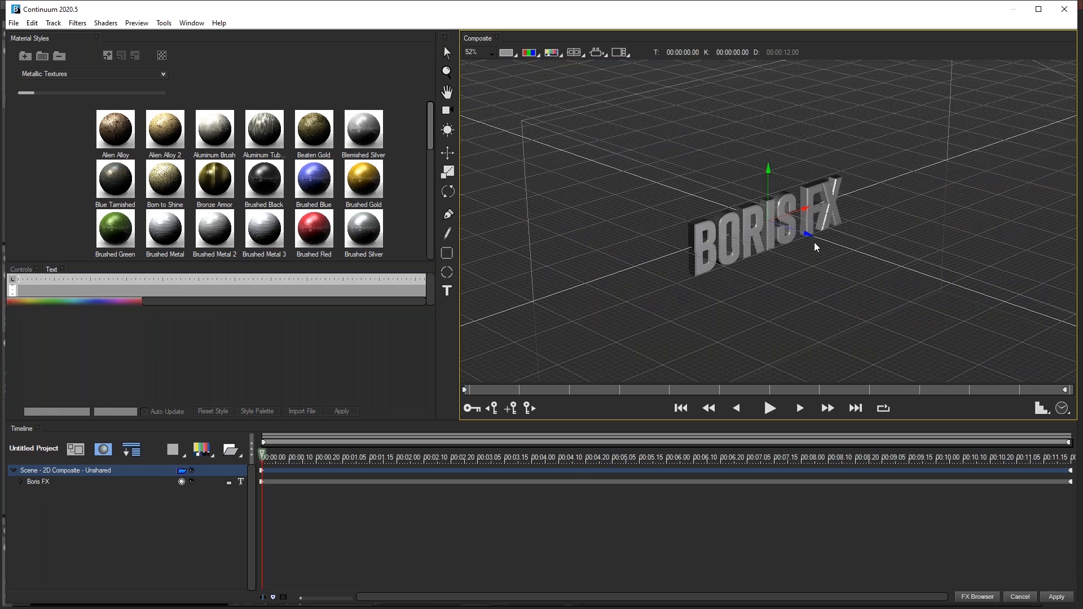
{"action": "left_click_drag", "start_coordinate": [703, 217], "coordinate": [665, 211]}
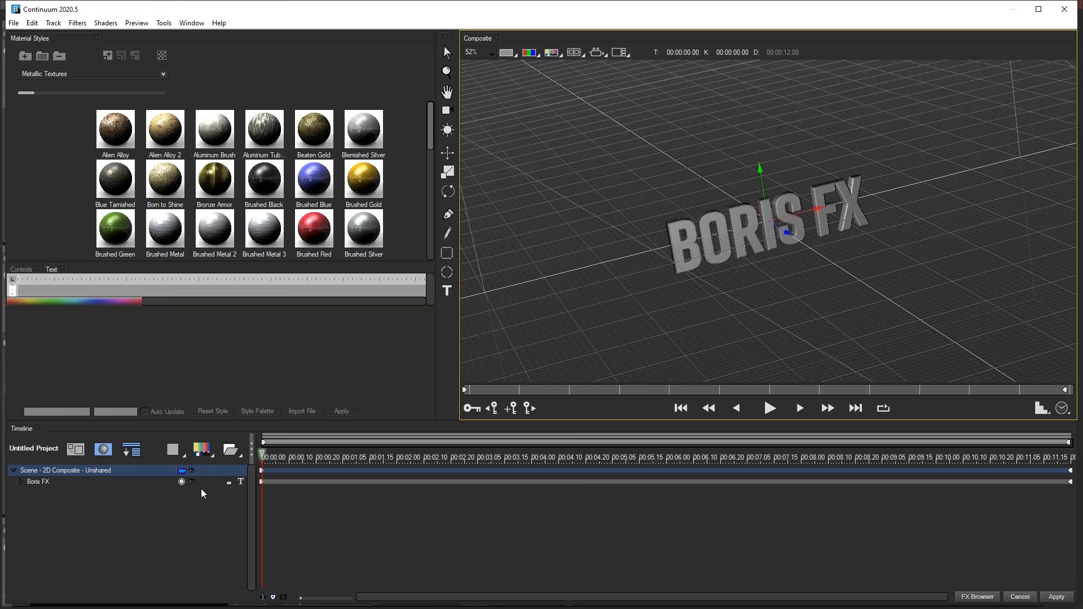
Import the StripSphere.c4d model from the Custom 3D Models presets folder into the Boris FX title scene.
{"action": "left_click", "coordinate": [211, 457]}
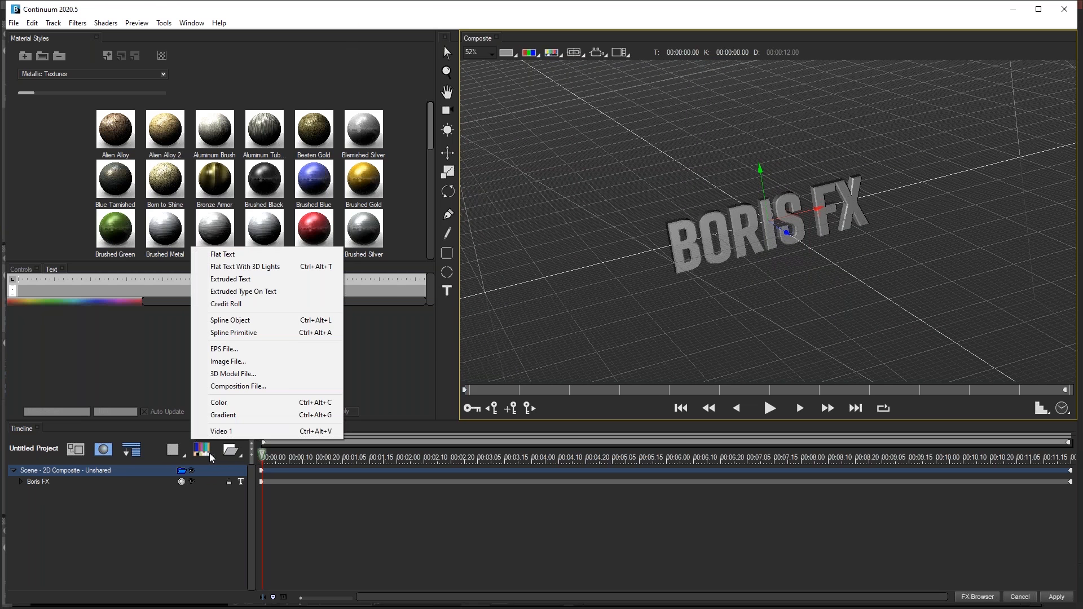
{"action": "left_click", "coordinate": [234, 373]}
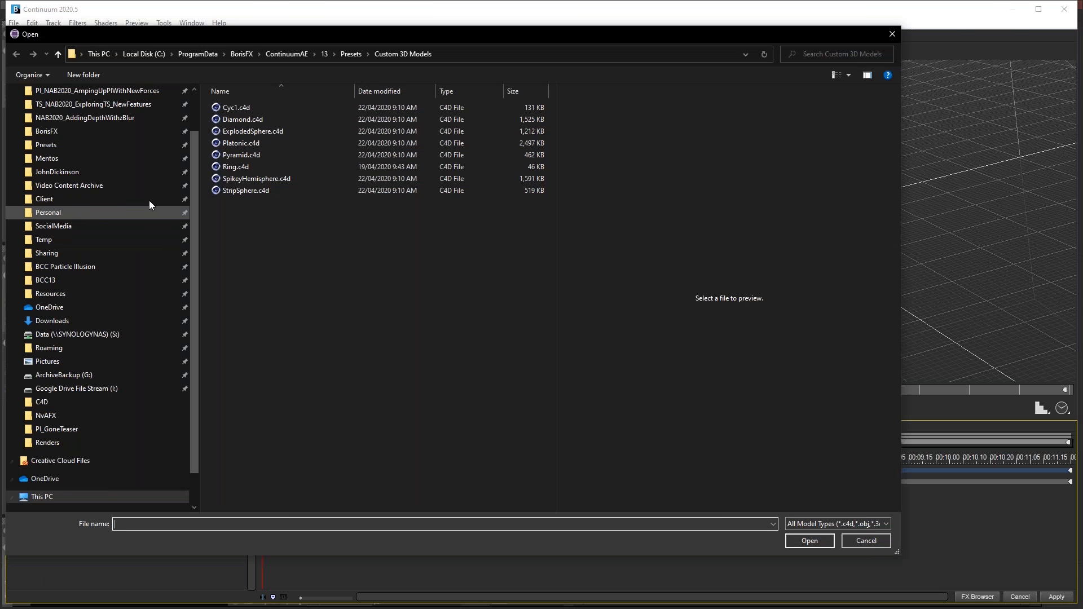
{"action": "left_click", "coordinate": [77, 146]}
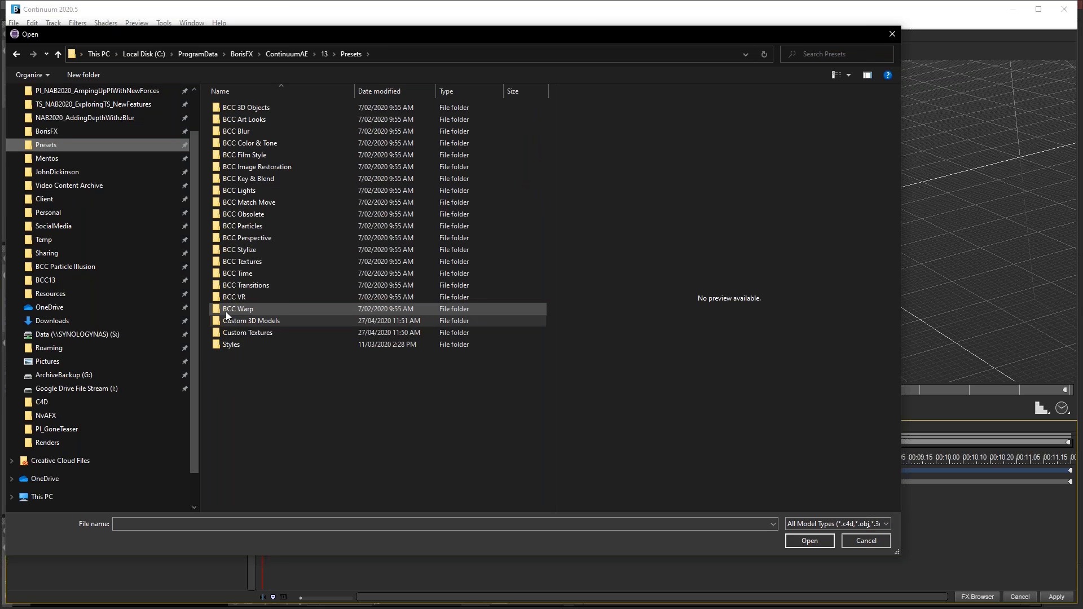
{"action": "left_click", "coordinate": [239, 320]}
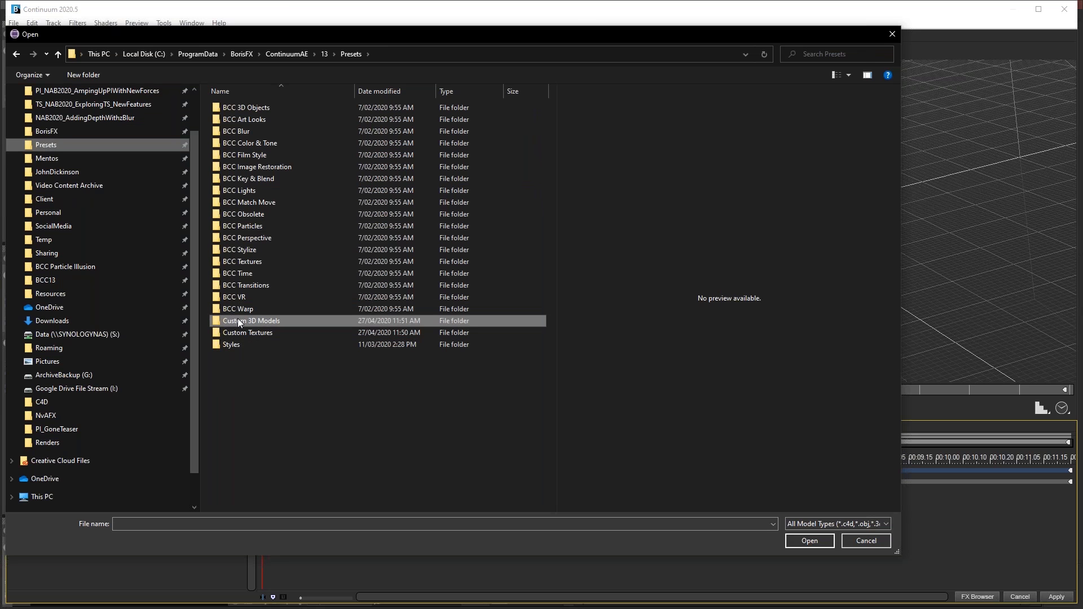
{"action": "double_click", "coordinate": [238, 319]}
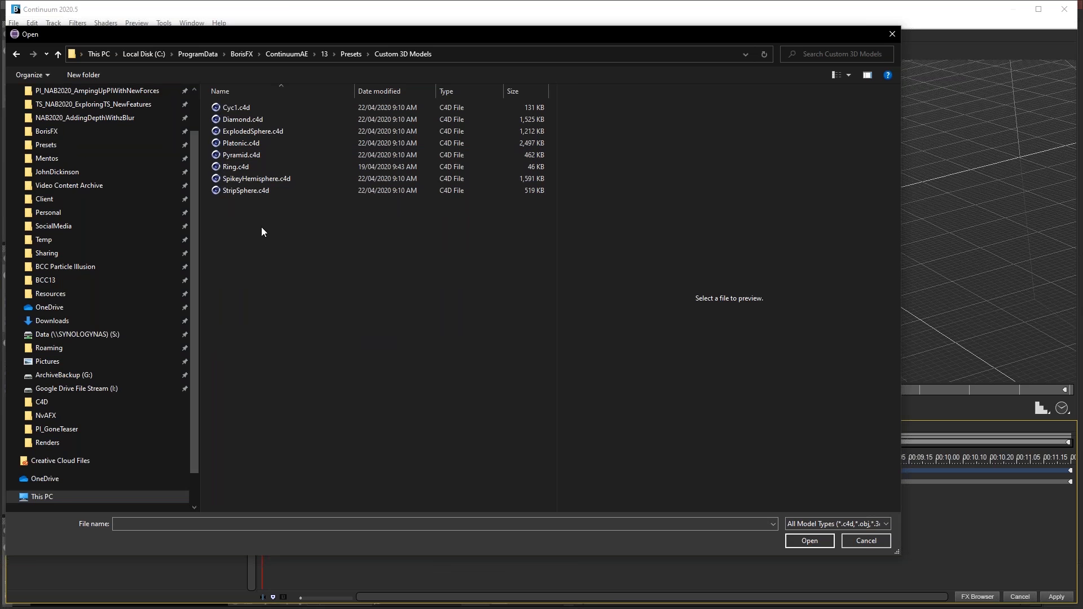
{"action": "left_click", "coordinate": [238, 192]}
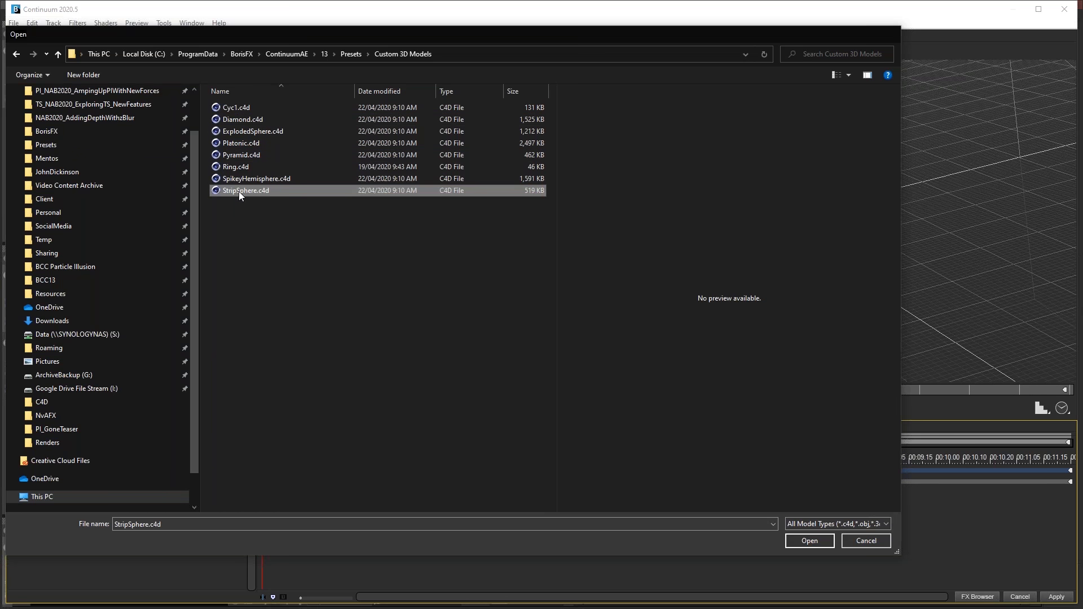
{"action": "double_click", "coordinate": [239, 192]}
{"action": "mouse_move", "coordinate": [740, 214]}
{"action": "left_mouse_down"}
{"action": "mouse_move", "coordinate": [790, 219]}
{"action": "mouse_move", "coordinate": [754, 241]}
{"action": "mouse_move", "coordinate": [753, 229]}
{"action": "left_mouse_up"}
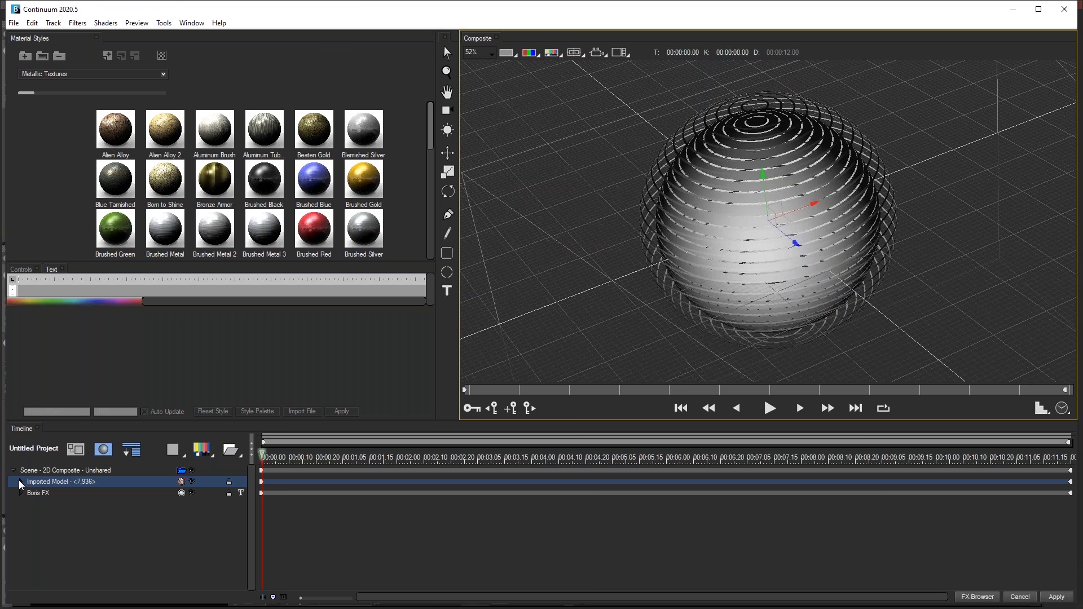
Expand the imported model's track, toggle the Outer - color part off and on, and hide the Inner - color part.
{"action": "left_click", "coordinate": [20, 483]}
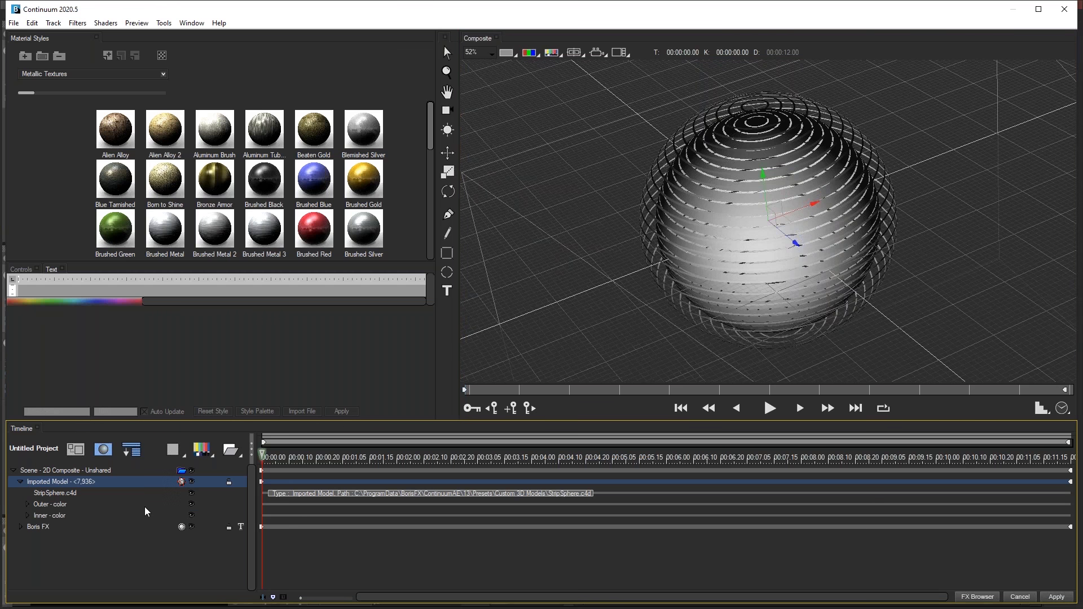
{"action": "left_click", "coordinate": [193, 509]}
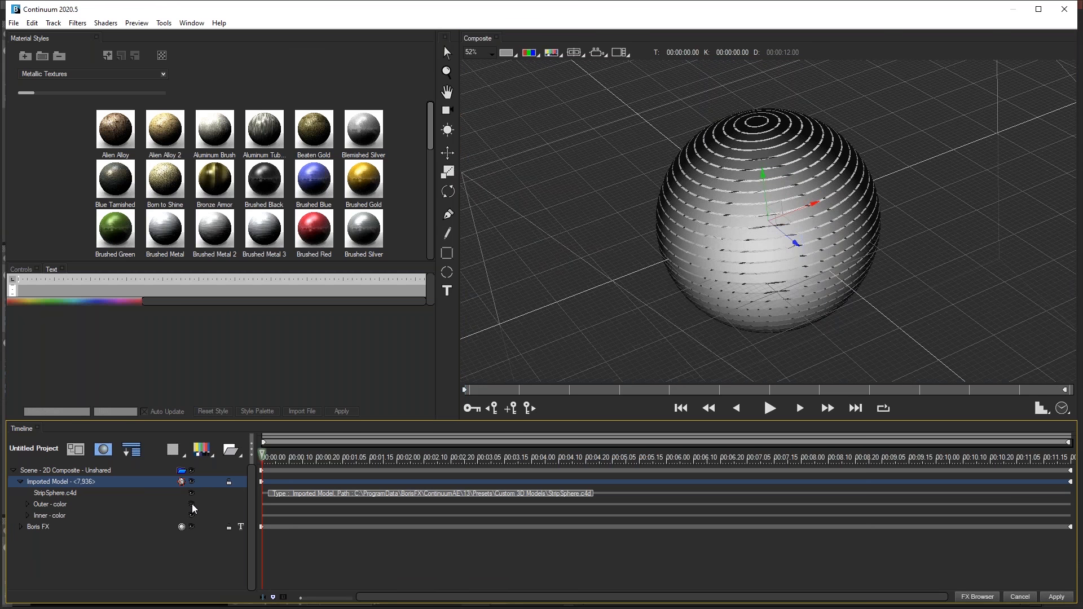
{"action": "left_click", "coordinate": [192, 507]}
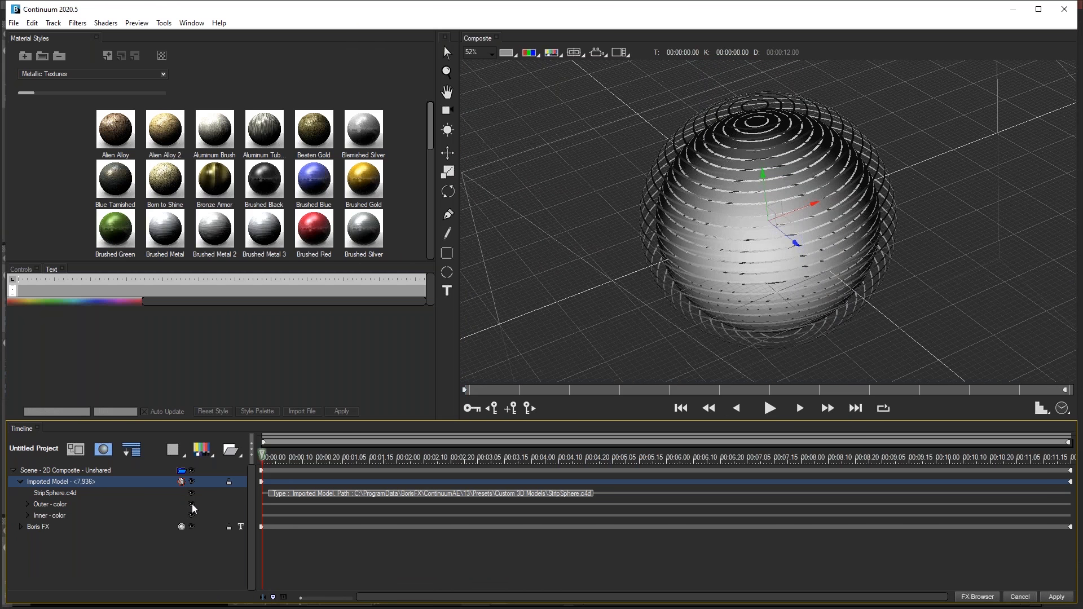
{"action": "left_click", "coordinate": [192, 515]}
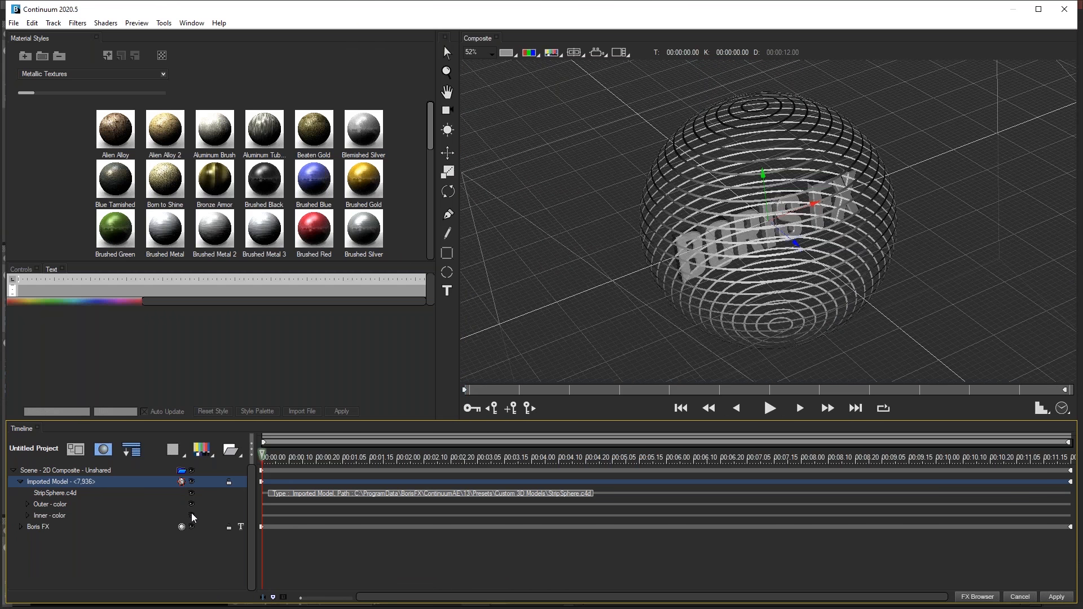
Examine the strip sphere around the Boris FX text from different angles, and play part of the animation.
{"action": "left_click_drag", "start_coordinate": [786, 229], "coordinate": [825, 210]}
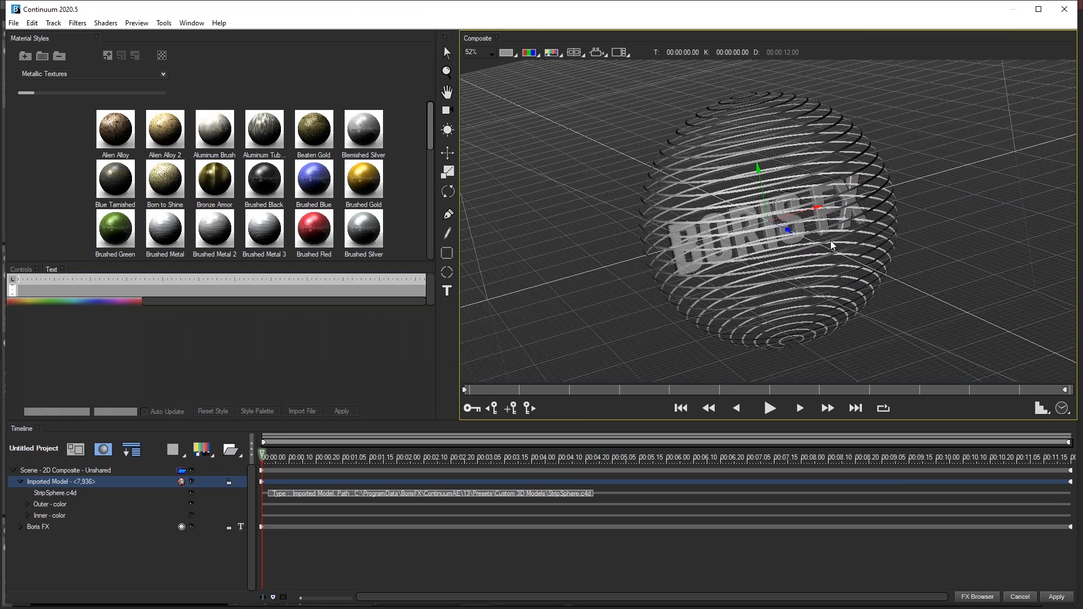
{"action": "scroll", "coordinate": [831, 241], "scroll_direction": "up", "scroll_amount": 1}
{"action": "scroll", "coordinate": [830, 241], "scroll_direction": "up", "scroll_amount": 1}
{"action": "scroll", "coordinate": [830, 242], "scroll_direction": "down", "scroll_amount": 2}
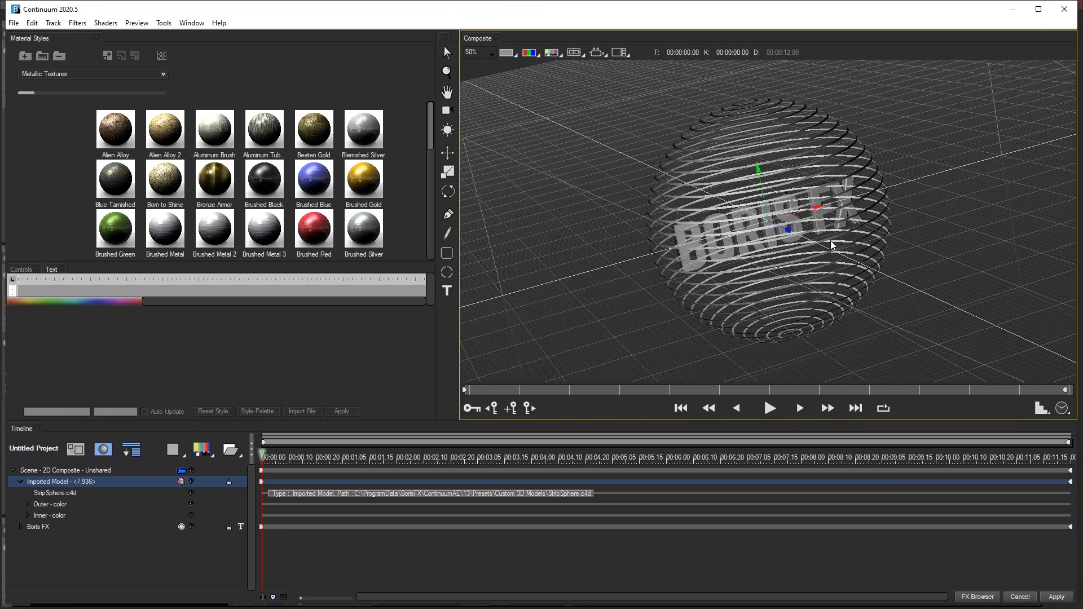
{"action": "scroll", "coordinate": [832, 243], "scroll_direction": "up", "scroll_amount": 1}
{"action": "scroll", "coordinate": [831, 244], "scroll_direction": "down", "scroll_amount": 1}
{"action": "left_click_drag", "start_coordinate": [802, 188], "coordinate": [826, 198]}
{"action": "key", "text": "space"}
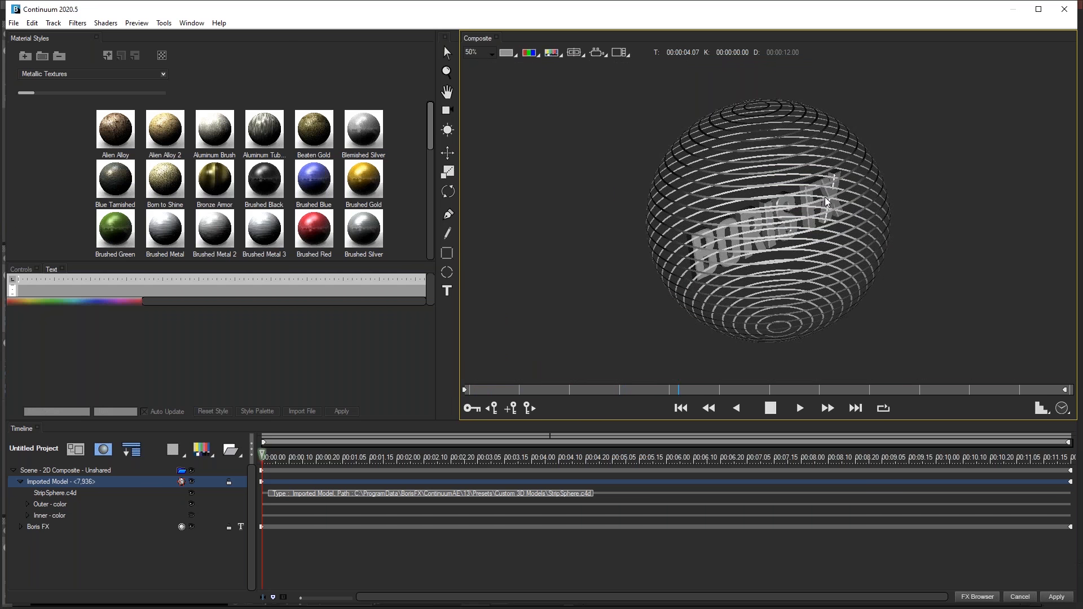
{"action": "left_click", "coordinate": [769, 410]}
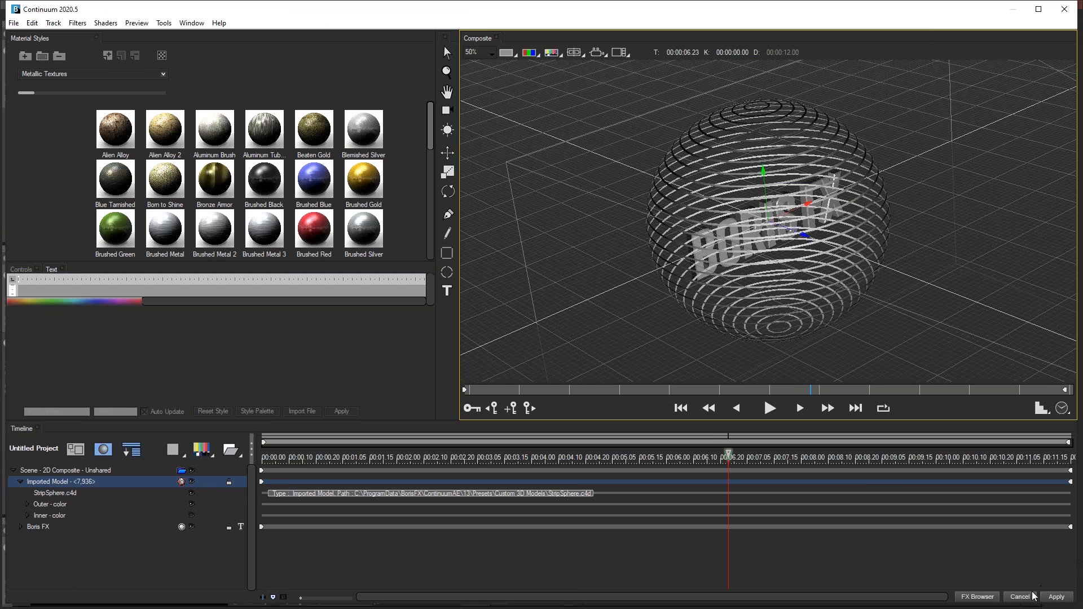
Close Title Studio without saving the effect settings, and load the 05_Start sequence into the Composer monitor.
{"action": "left_click", "coordinate": [1021, 597]}
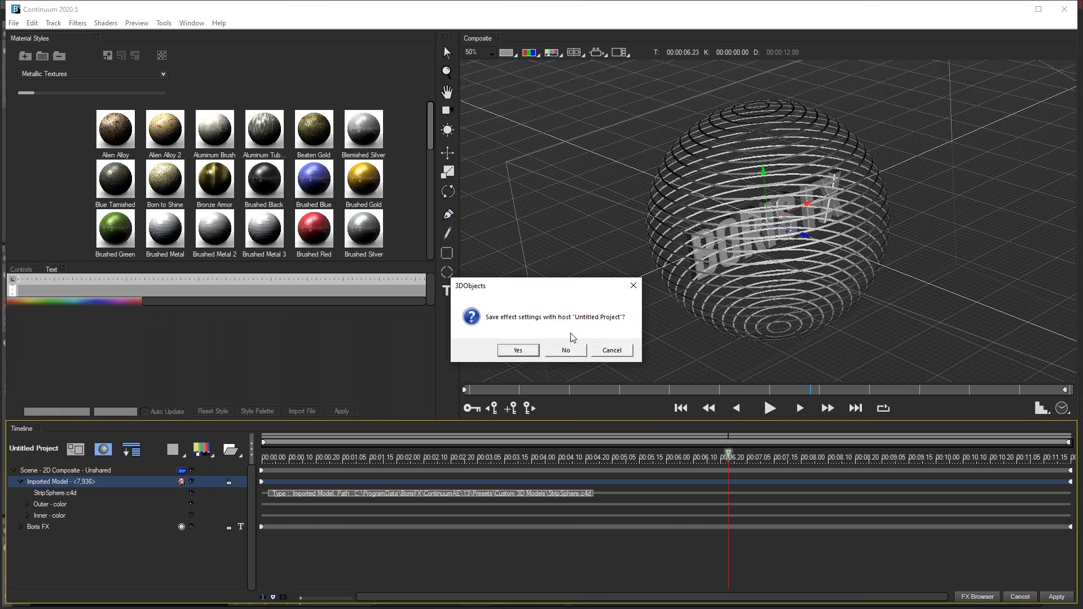
{"action": "left_click", "coordinate": [578, 351]}
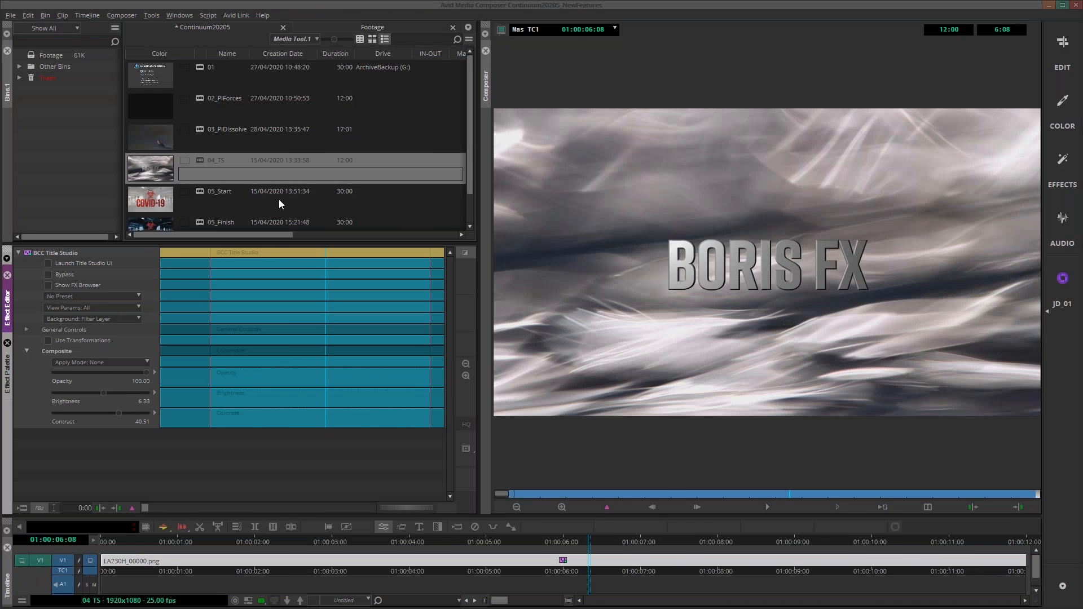
{"action": "left_click_drag", "start_coordinate": [469, 157], "coordinate": [469, 189]}
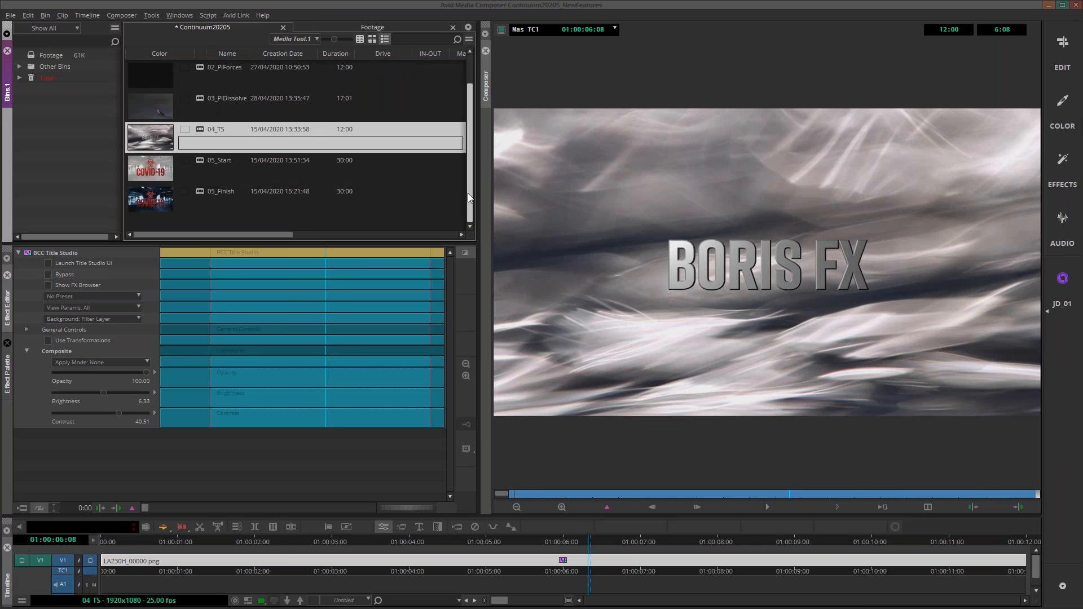
{"action": "left_click", "coordinate": [149, 171]}
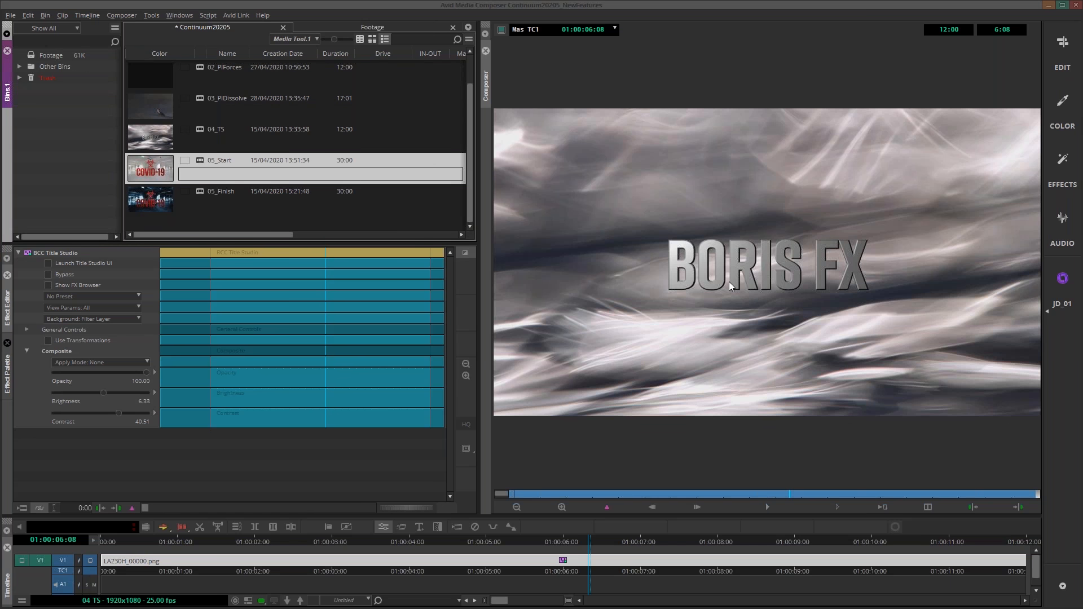
{"action": "left_click_drag", "start_coordinate": [148, 171], "coordinate": [723, 286]}
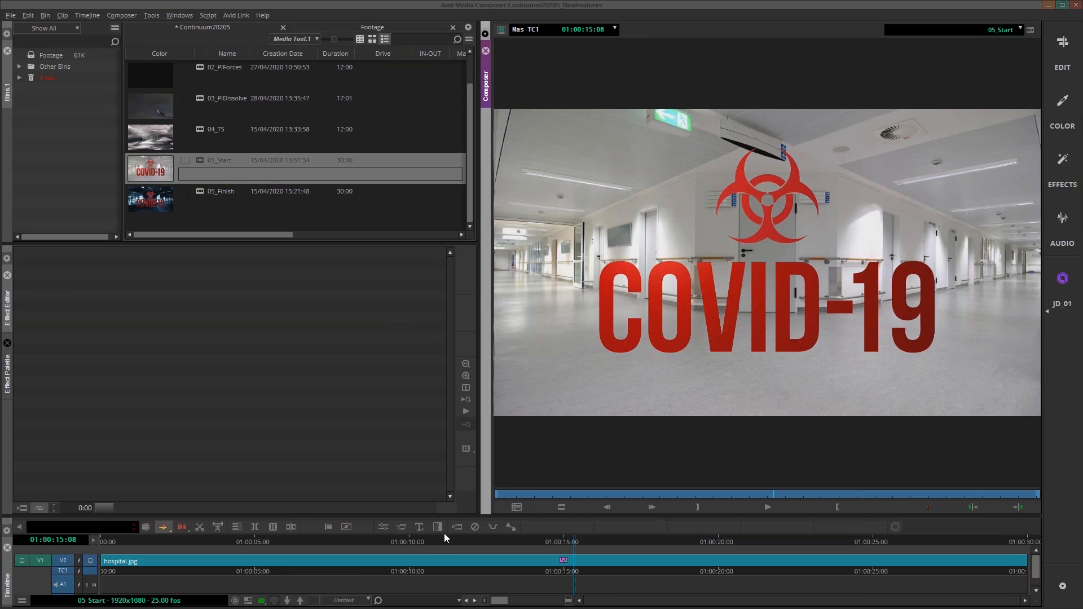
Enlarge the Timeline, park at 01:00:13:14, and launch the Title Studio interface from the BCC Title Studio effect on hospital.jpg.
{"action": "left_click_drag", "start_coordinate": [445, 515], "coordinate": [444, 451]}
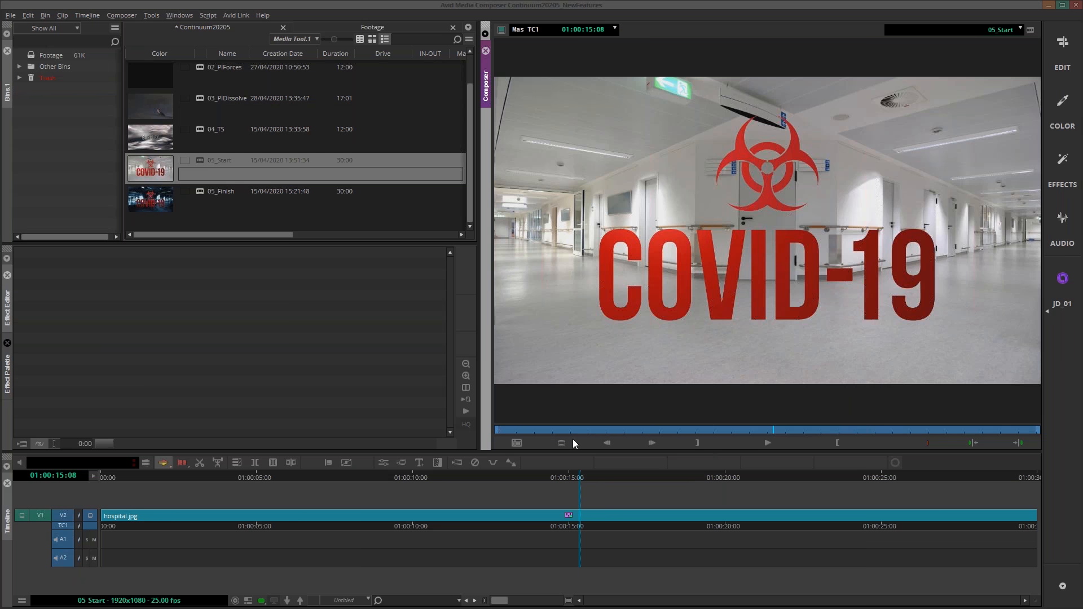
{"action": "left_click_drag", "start_coordinate": [578, 476], "coordinate": [524, 488]}
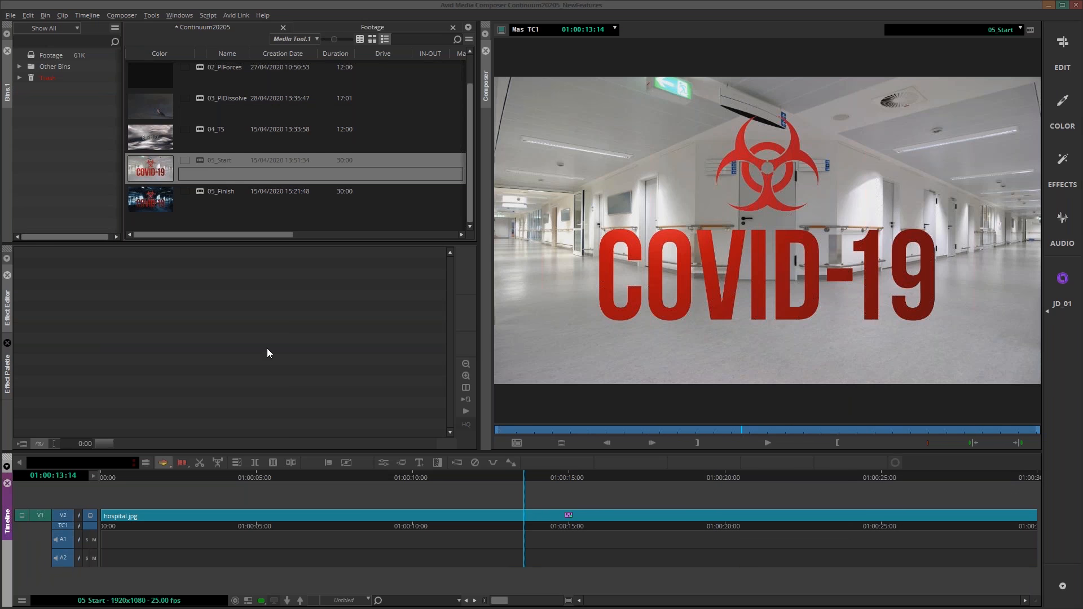
{"action": "left_click", "coordinate": [10, 375]}
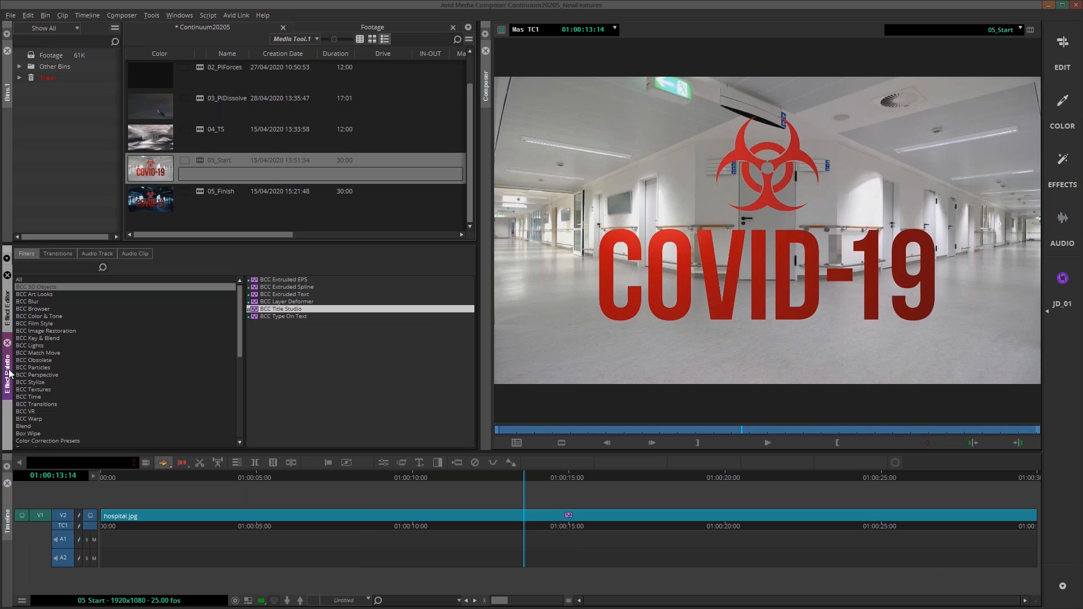
{"action": "left_click", "coordinate": [9, 316]}
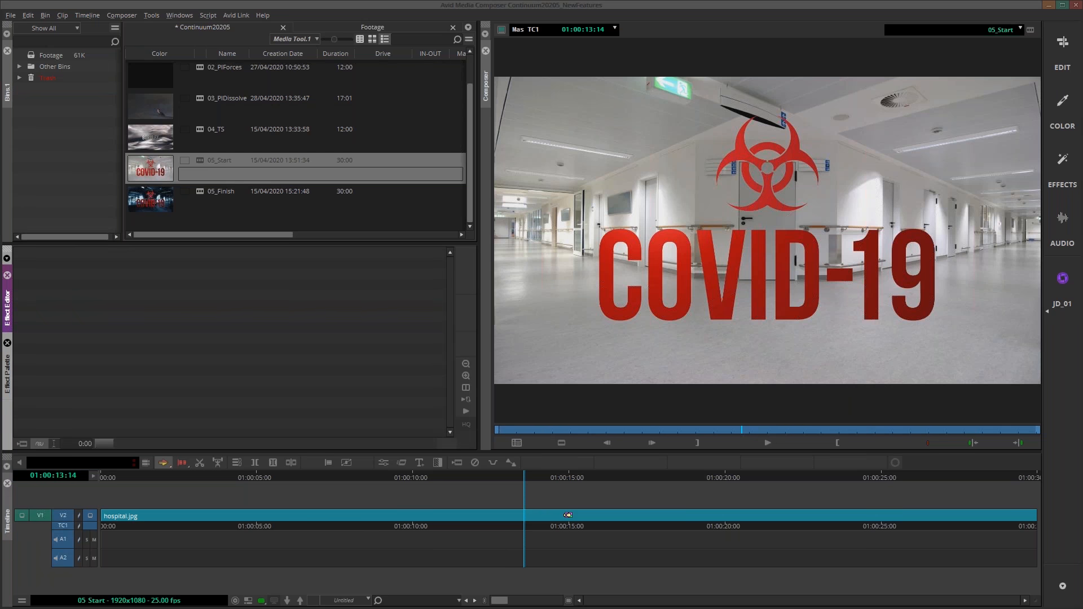
{"action": "left_click", "coordinate": [568, 515]}
{"action": "left_click", "coordinate": [381, 464]}
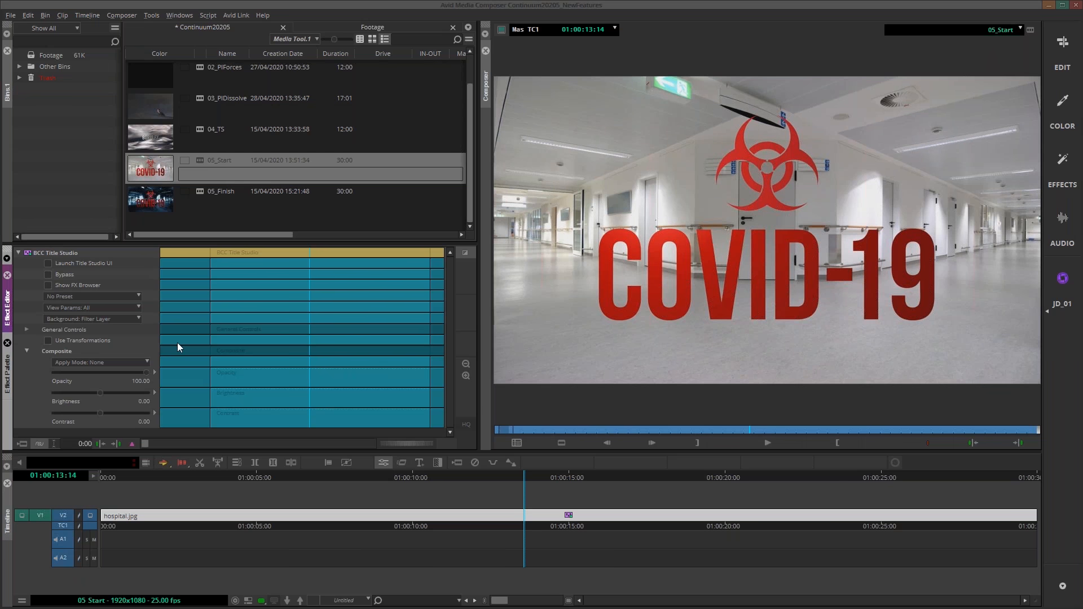
{"action": "left_click", "coordinate": [49, 264]}
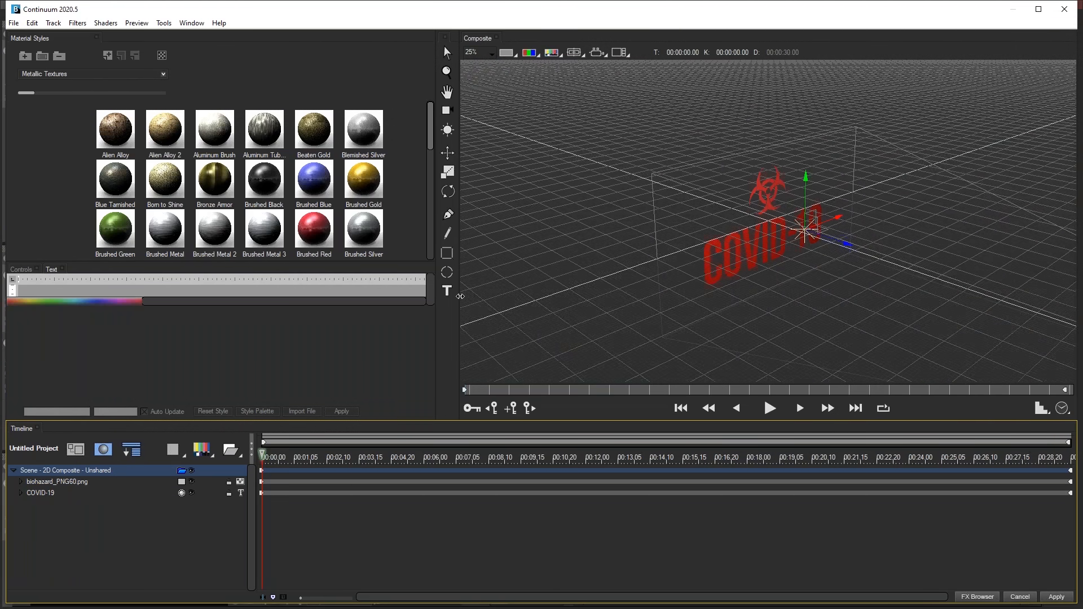
Widen the Composite window and switch its camera to the front-on view of the COVID-19 title over the hospital background.
{"action": "left_click_drag", "start_coordinate": [456, 299], "coordinate": [374, 299]}
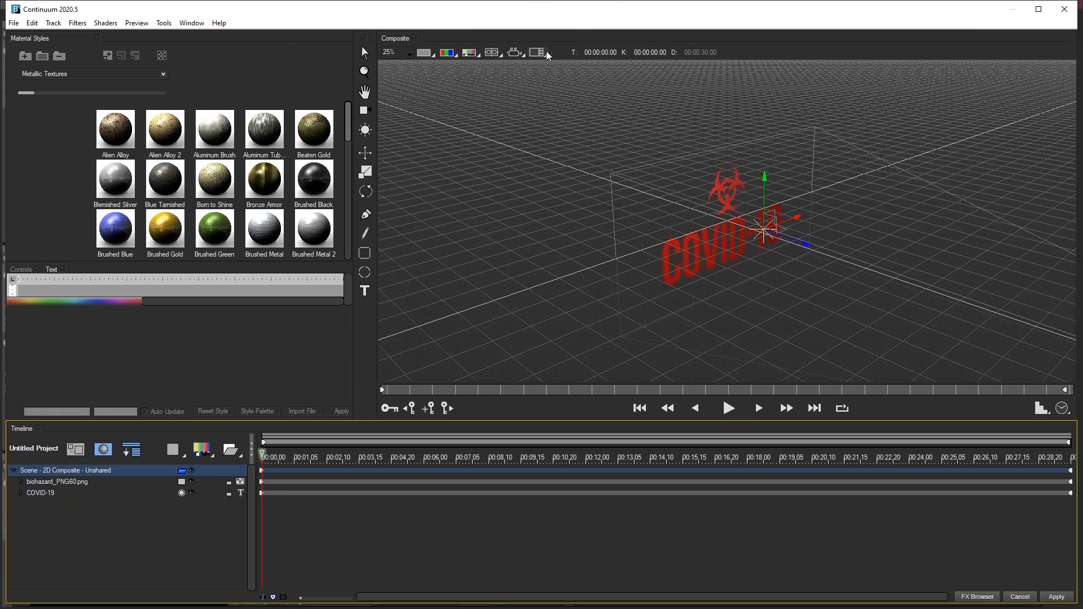
{"action": "left_click", "coordinate": [538, 52]}
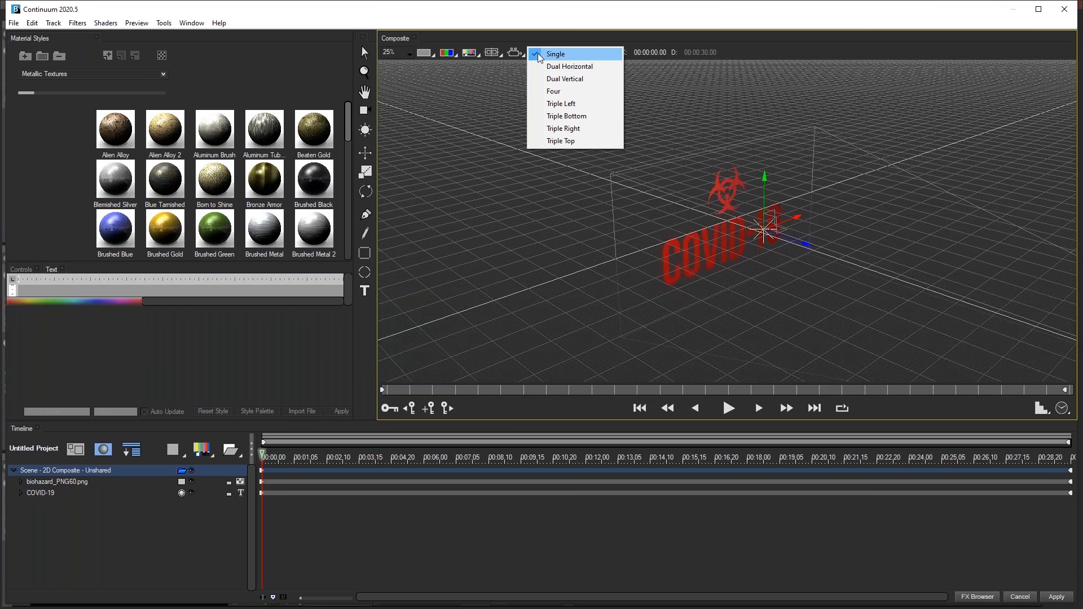
{"action": "left_click", "coordinate": [516, 51]}
{"action": "left_click", "coordinate": [545, 53]}
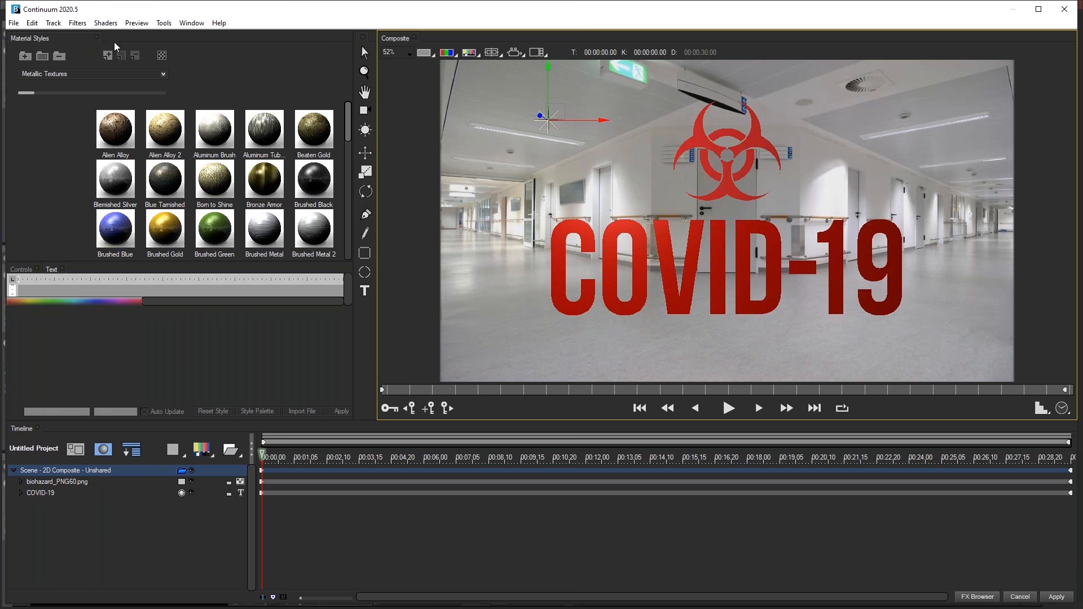
Add a Cast Shadow image processor shader to the COVID-19 scene.
{"action": "left_click", "coordinate": [110, 25]}
{"action": "mouse_move", "coordinate": [115, 67]}
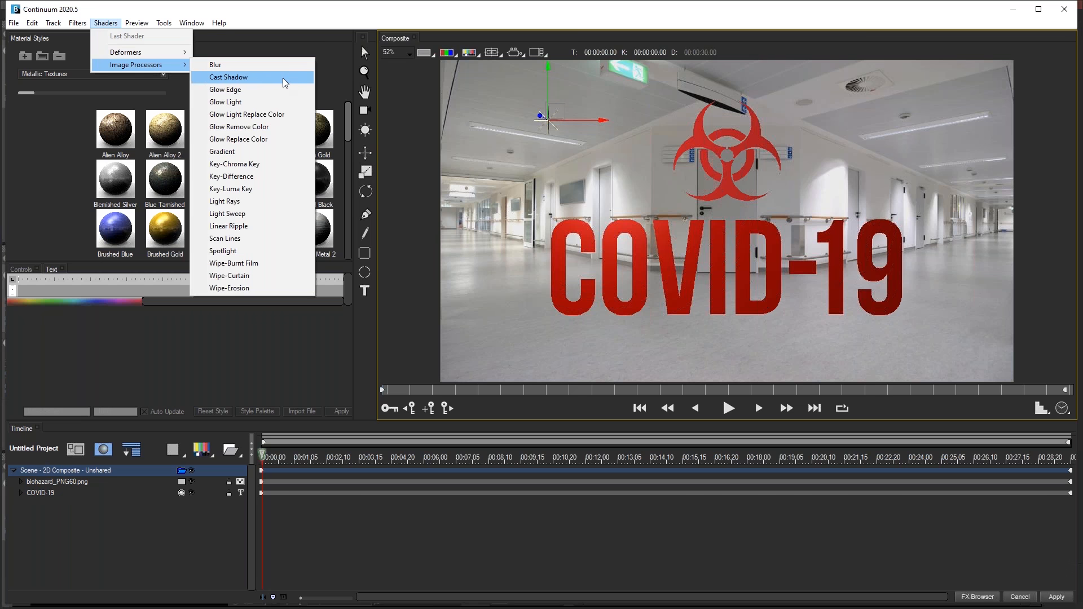
{"action": "left_click", "coordinate": [283, 77]}
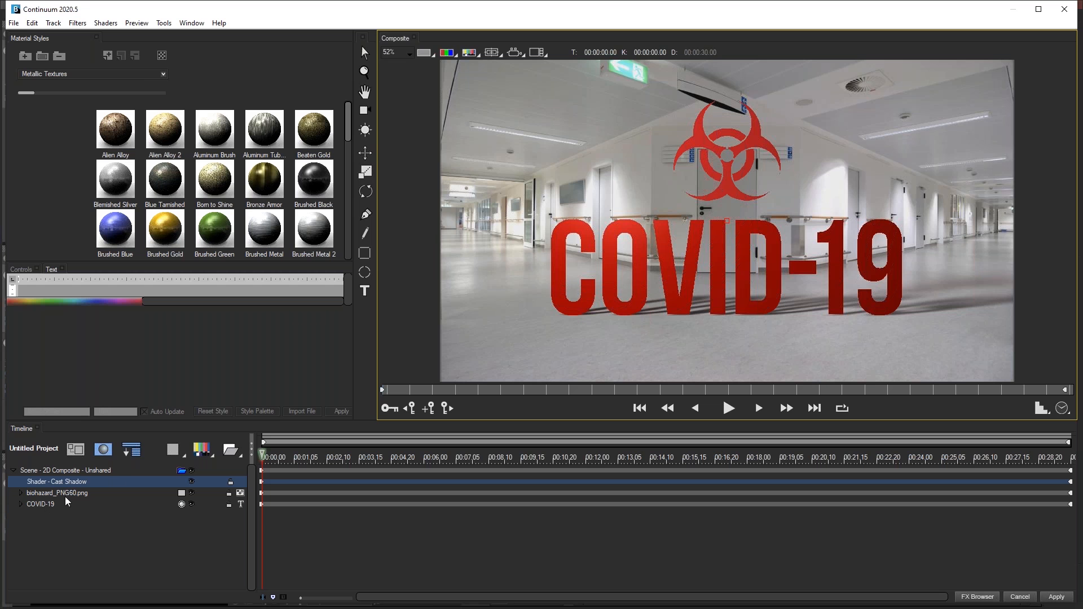
Display the scene container's Lights controls, enlarge the Controls window, and switch off the first point light.
{"action": "left_click", "coordinate": [57, 470]}
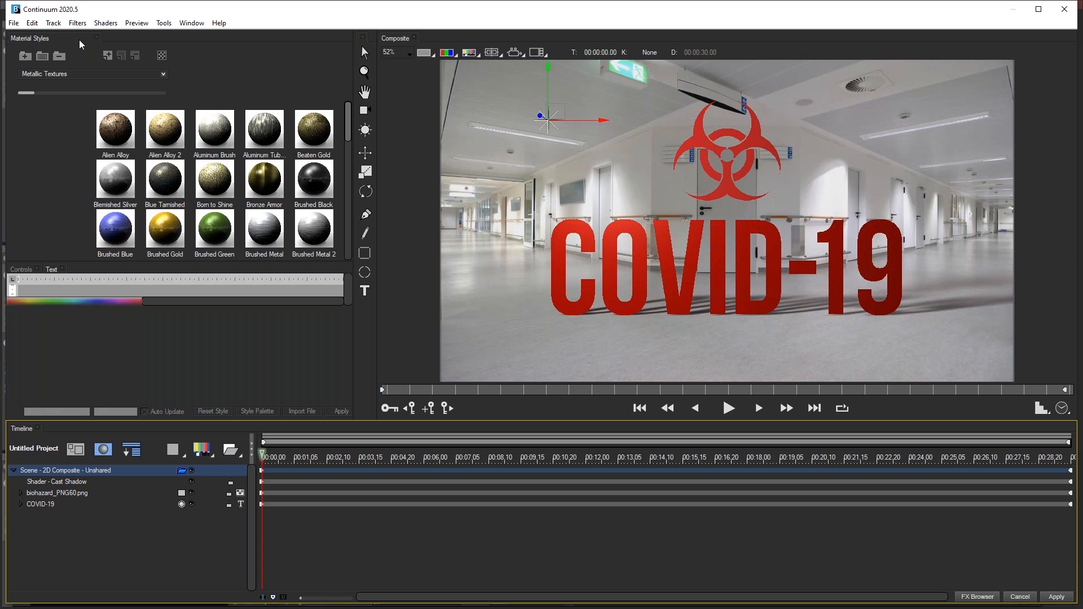
{"action": "left_click", "coordinate": [22, 269]}
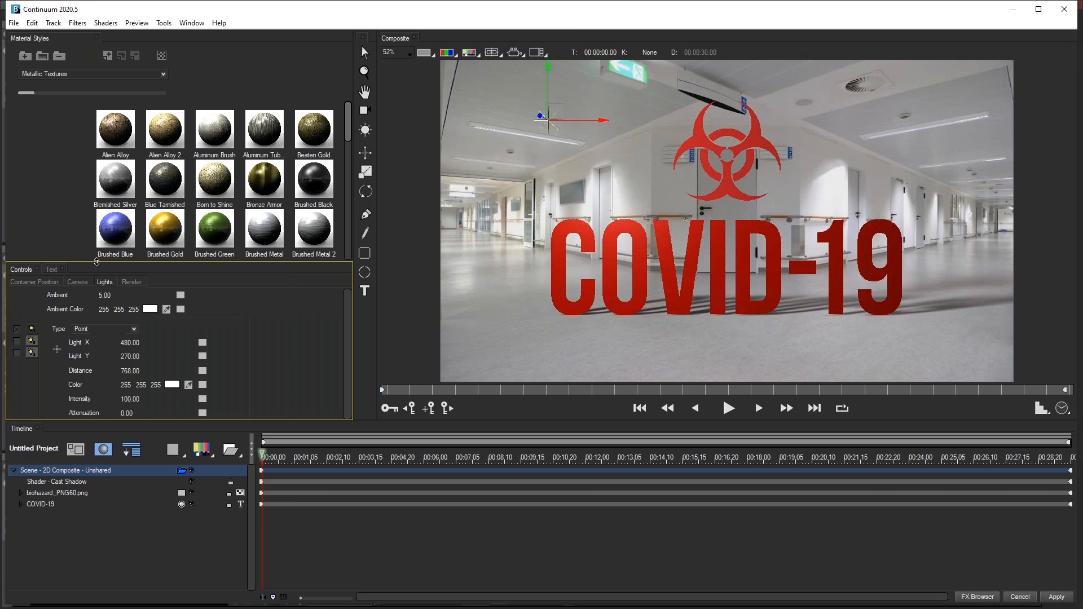
{"action": "left_click_drag", "start_coordinate": [98, 263], "coordinate": [117, 140]}
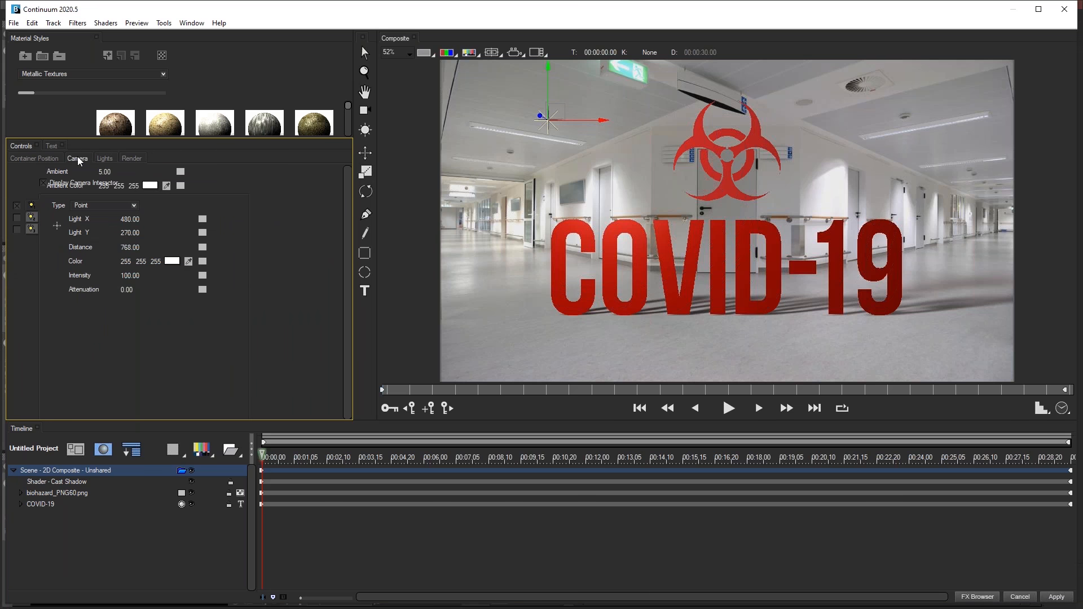
{"action": "left_click", "coordinate": [78, 159]}
{"action": "left_click", "coordinate": [104, 158]}
{"action": "left_click", "coordinate": [17, 207]}
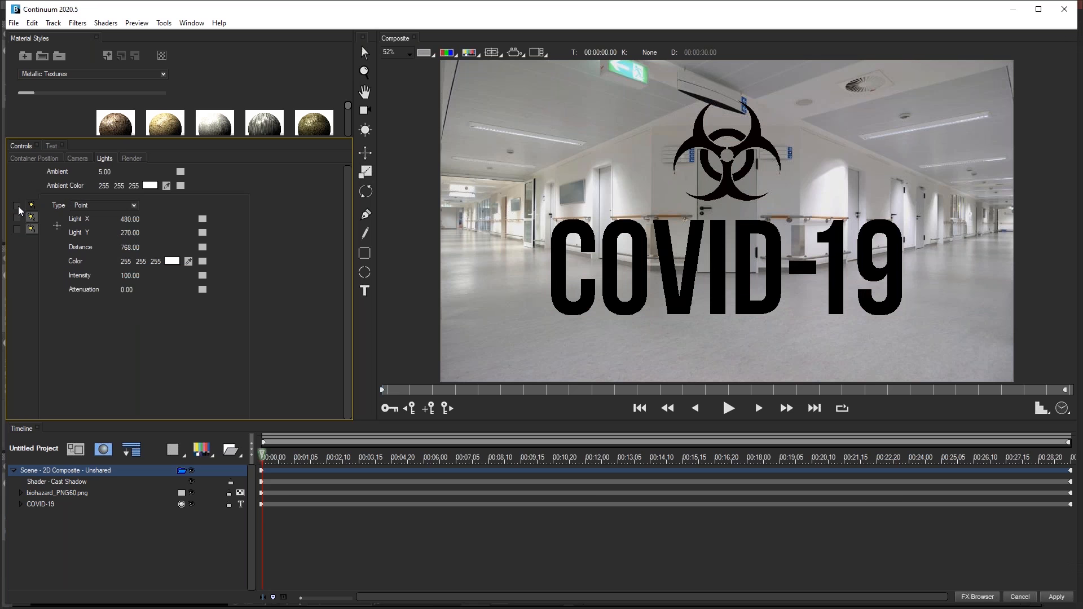
Toggle the scene's first point light off and on, leaving it switched on.
{"action": "left_click", "coordinate": [18, 208]}
{"action": "left_click", "coordinate": [18, 208]}
{"action": "left_click", "coordinate": [18, 208]}
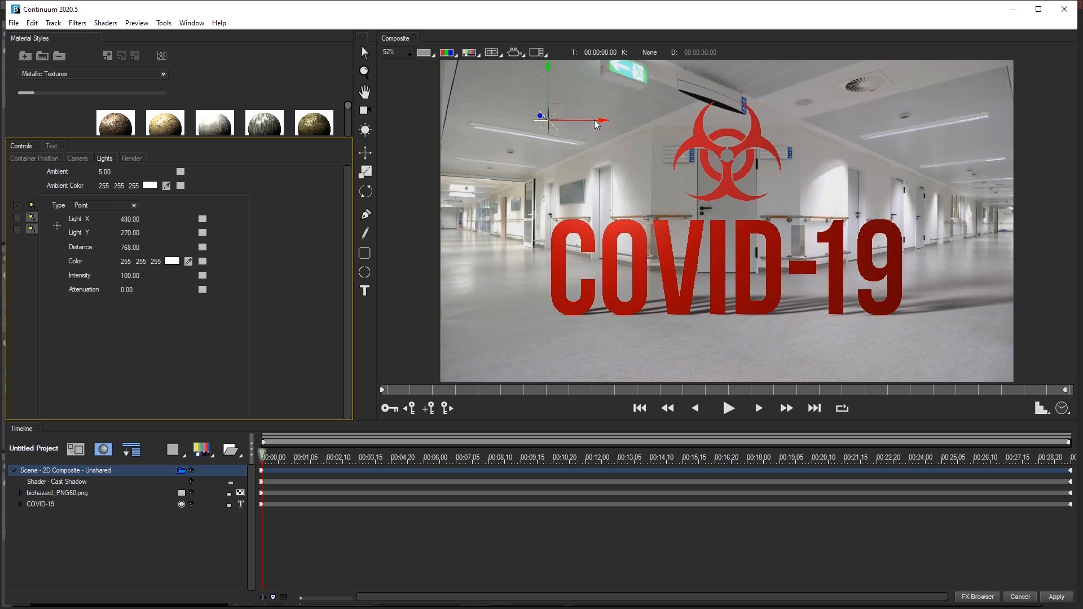
Reposition the first point light with its on-canvas handles to Light X about 858 and Distance about 964, shifting the title's cast shadow.
{"action": "left_click", "coordinate": [595, 119]}
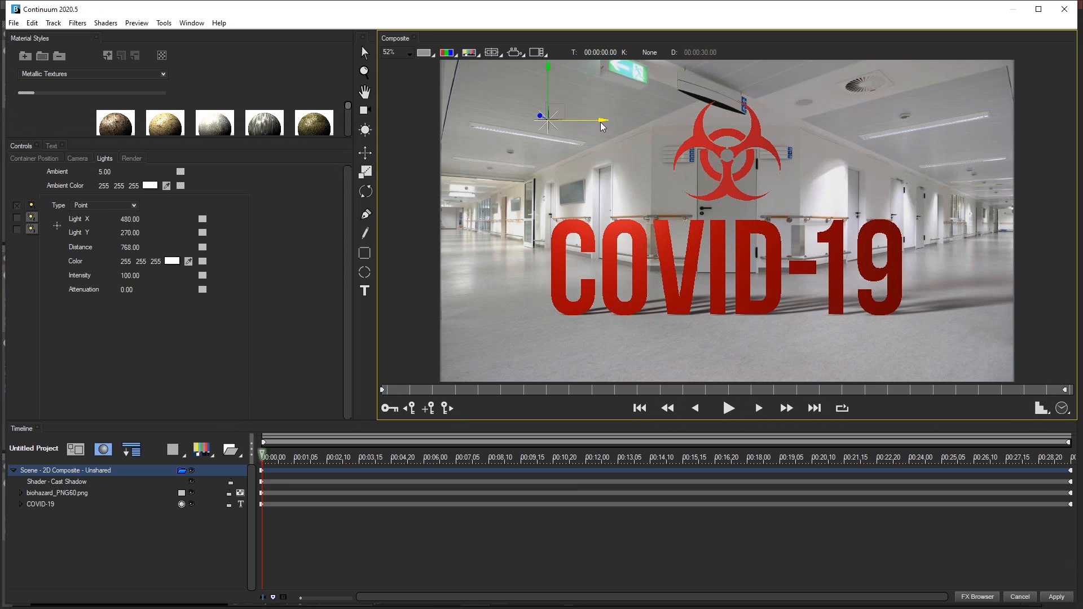
{"action": "left_click_drag", "start_coordinate": [652, 125], "coordinate": [665, 171]}
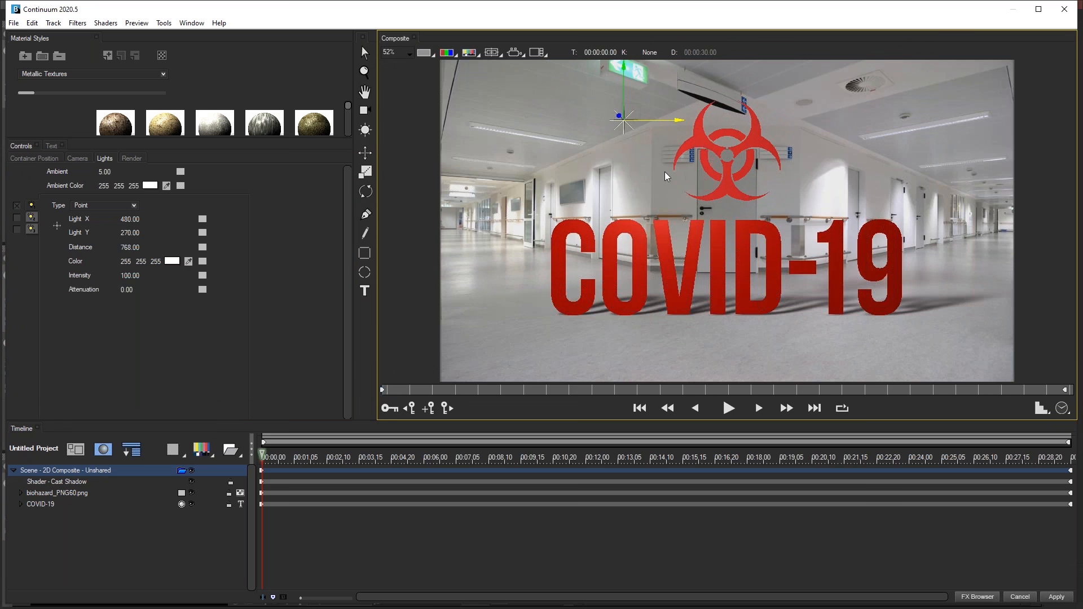
{"action": "left_click_drag", "start_coordinate": [774, 169], "coordinate": [826, 175]}
{"action": "left_click_drag", "start_coordinate": [816, 119], "coordinate": [689, 120]}
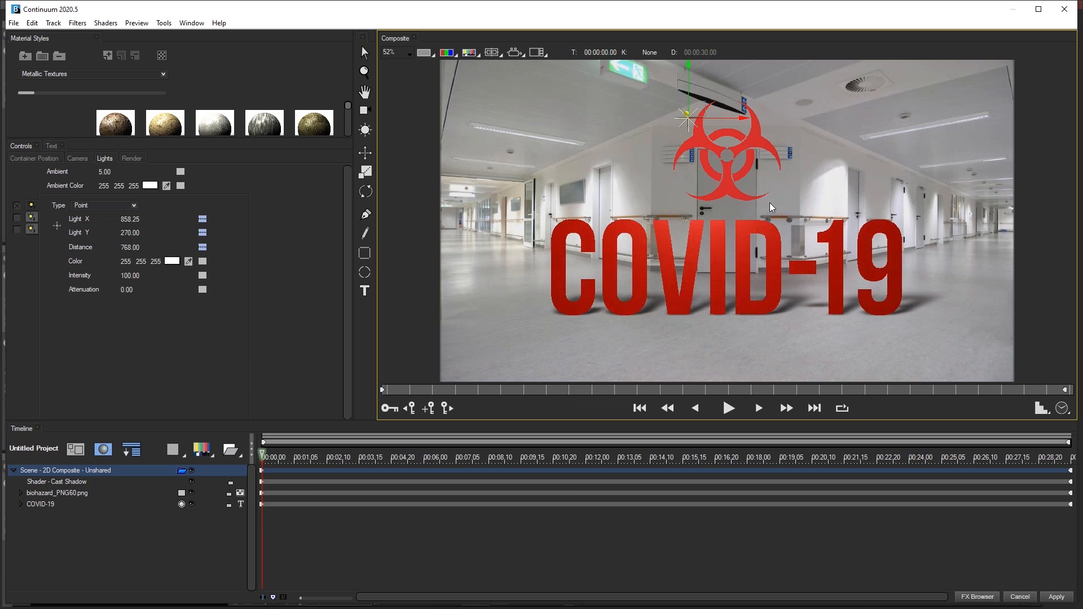
{"action": "left_click_drag", "start_coordinate": [778, 210], "coordinate": [759, 210]}
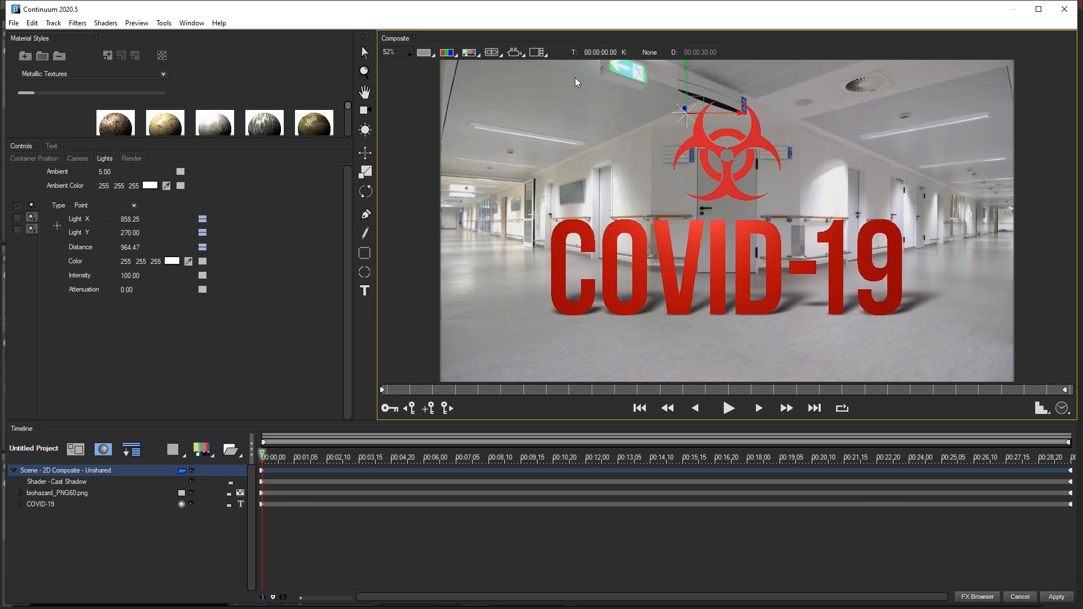
Split the Composite window into the Dual Horizontal view layout.
{"action": "left_click", "coordinate": [541, 55]}
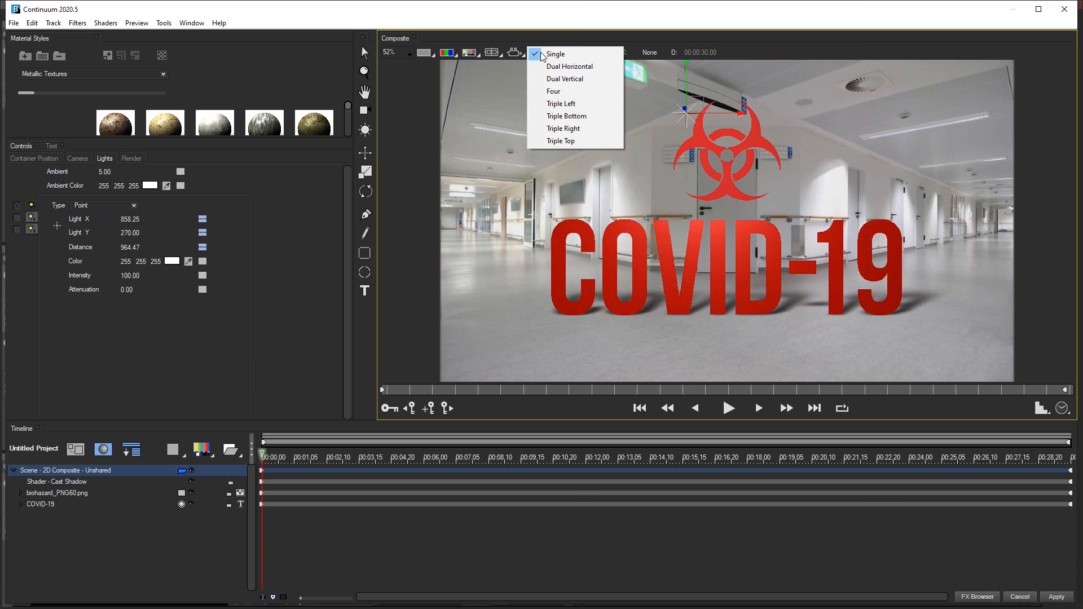
{"action": "left_click", "coordinate": [515, 51]}
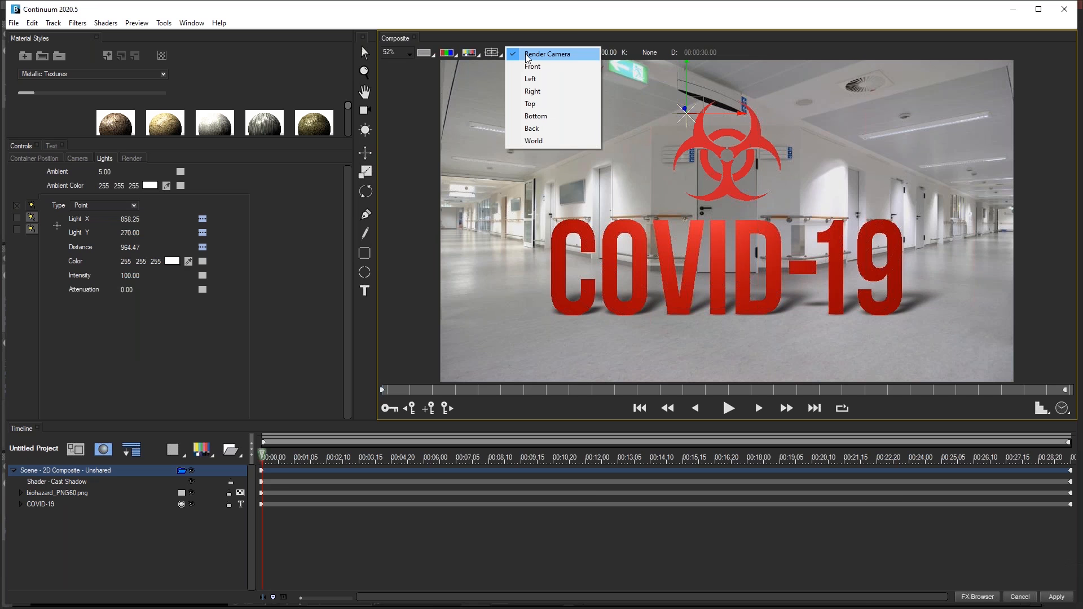
{"action": "left_click", "coordinate": [530, 48]}
{"action": "left_click", "coordinate": [539, 53]}
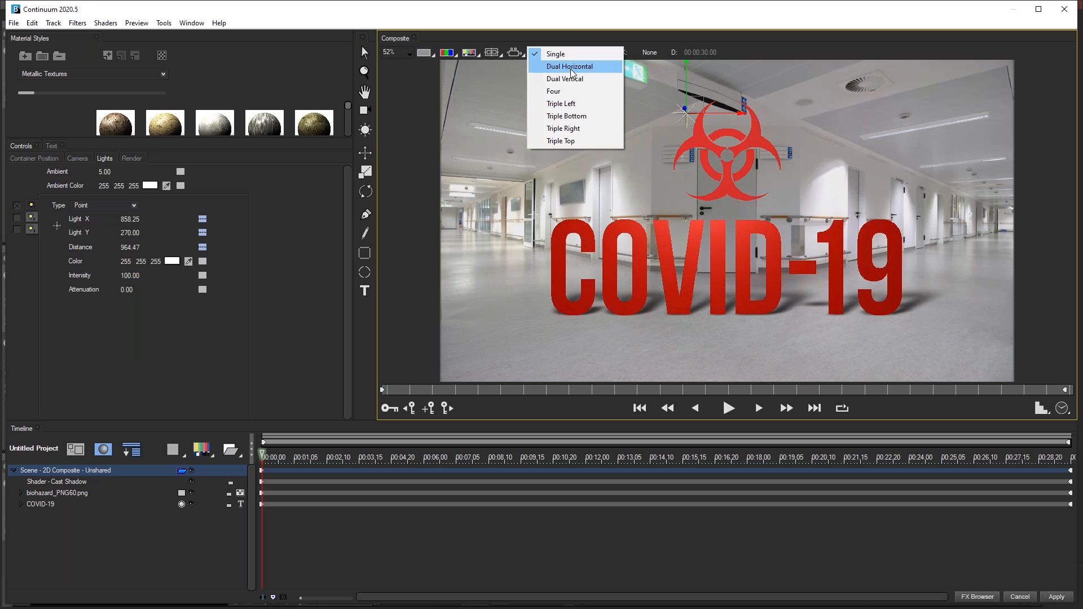
{"action": "left_click", "coordinate": [571, 67]}
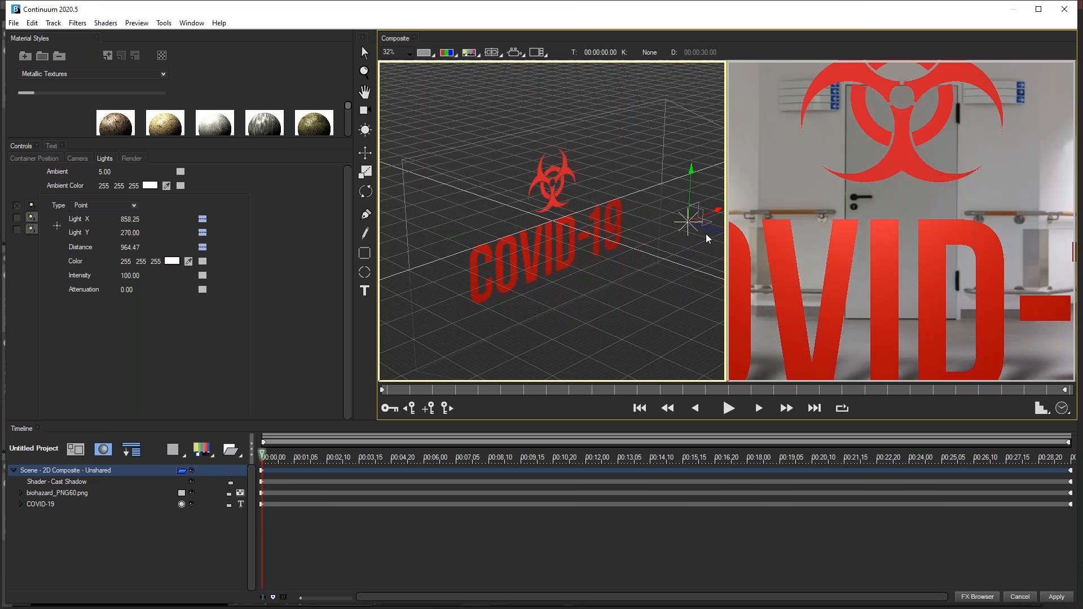
Move the point light behind the biohazard symbol and COVID-19 text, at a distance of about -1146.
{"action": "left_click", "coordinate": [808, 220]}
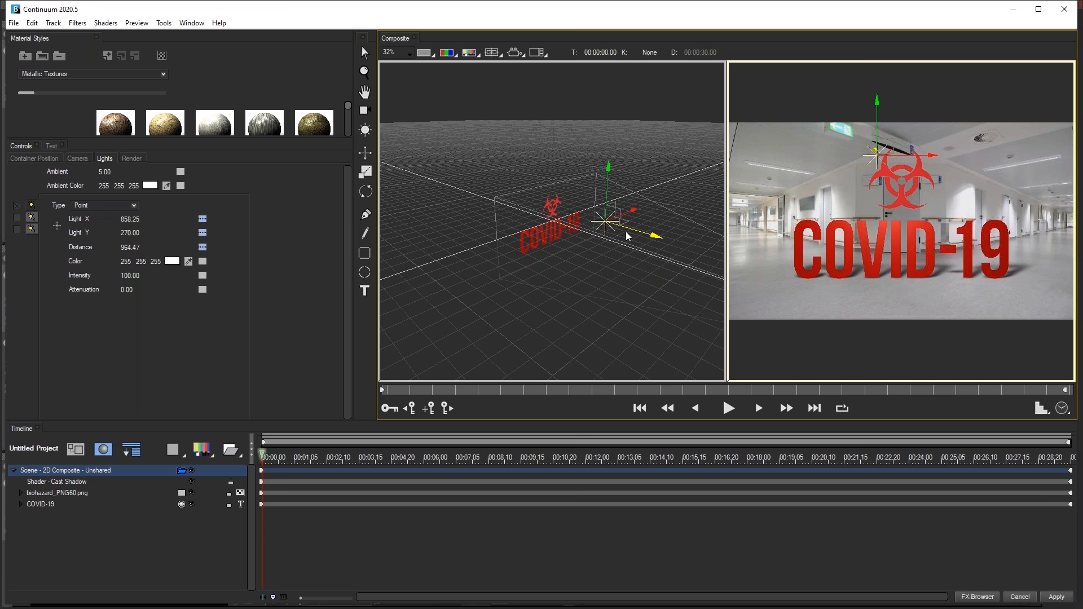
{"action": "scroll", "coordinate": [573, 224], "scroll_direction": "up", "scroll_amount": 5}
{"action": "left_click_drag", "start_coordinate": [569, 220], "coordinate": [509, 217]}
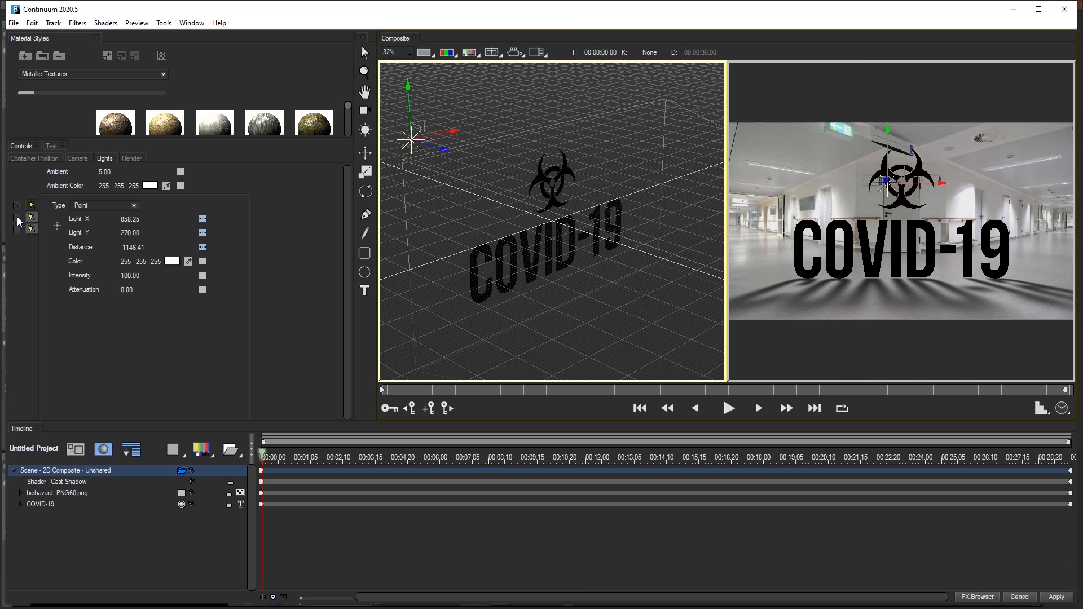
Enable the second point light and place it in front of the text at about X 943, Y 445, distance 596.
{"action": "left_click", "coordinate": [17, 217]}
{"action": "left_click", "coordinate": [606, 221]}
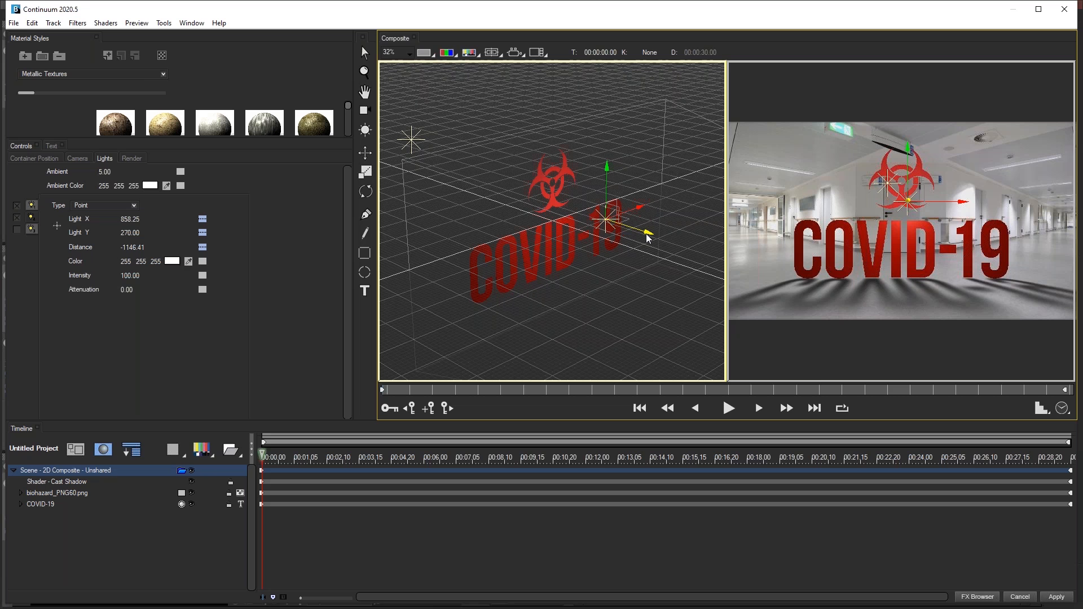
{"action": "mouse_move", "coordinate": [659, 243]}
{"action": "left_mouse_down"}
{"action": "mouse_move", "coordinate": [678, 249]}
{"action": "mouse_move", "coordinate": [627, 240]}
{"action": "mouse_move", "coordinate": [660, 240]}
{"action": "left_mouse_up"}
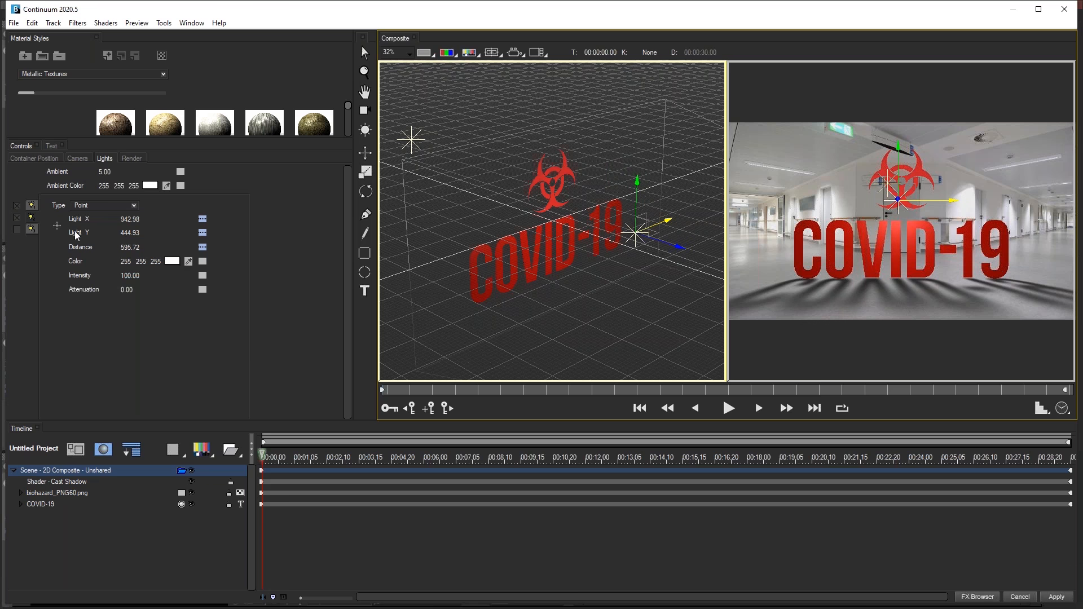
Set the Cast Shadow shader's transmission to 31, after trying 100.
{"action": "left_click", "coordinate": [73, 485]}
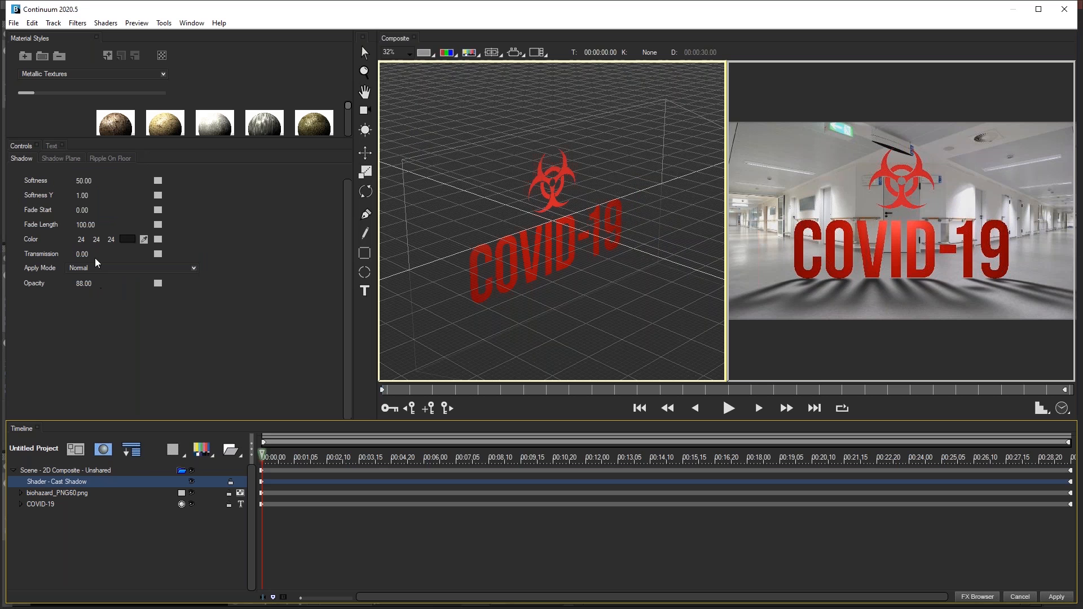
{"action": "left_click_drag", "start_coordinate": [83, 260], "coordinate": [197, 250]}
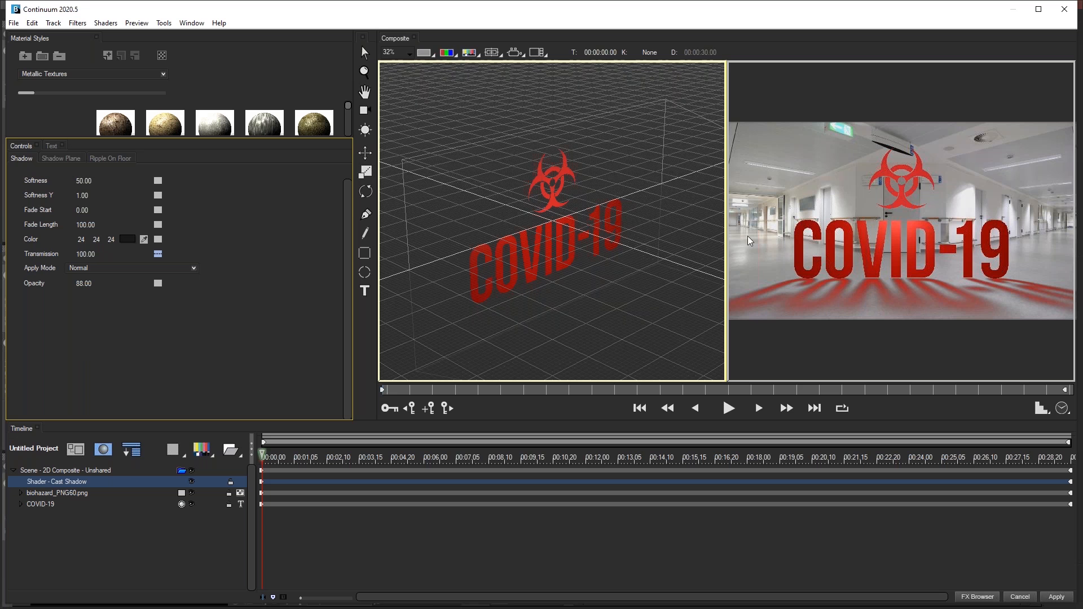
{"action": "left_click_drag", "start_coordinate": [93, 255], "coordinate": [41, 268]}
Show the composite in a single camera view at 50% zoom.
{"action": "scroll", "coordinate": [896, 299], "scroll_direction": "up", "scroll_amount": 1}
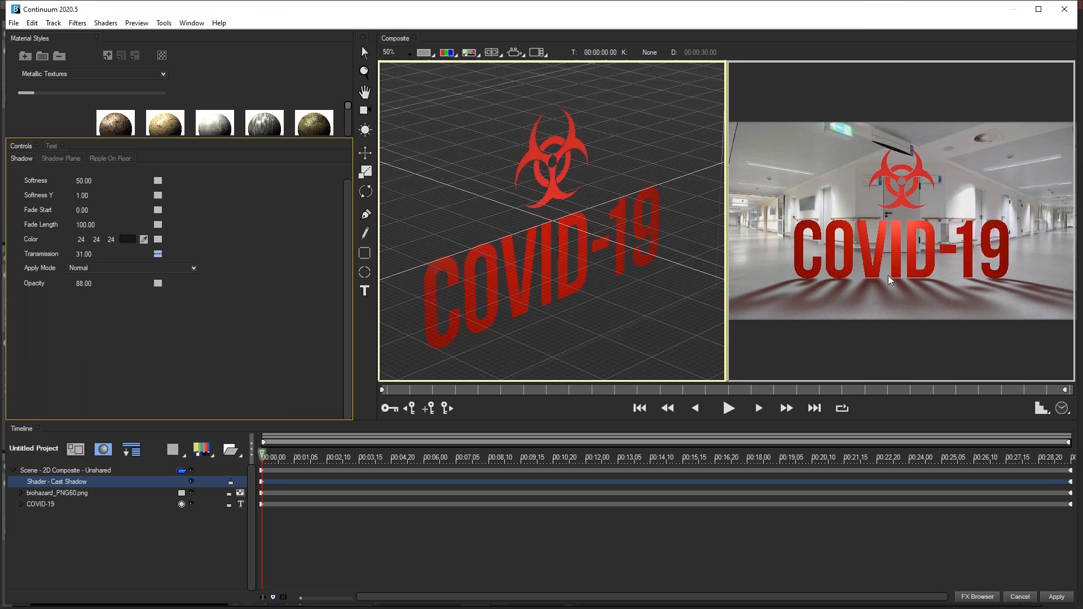
{"action": "scroll", "coordinate": [891, 282], "scroll_direction": "up", "scroll_amount": 1}
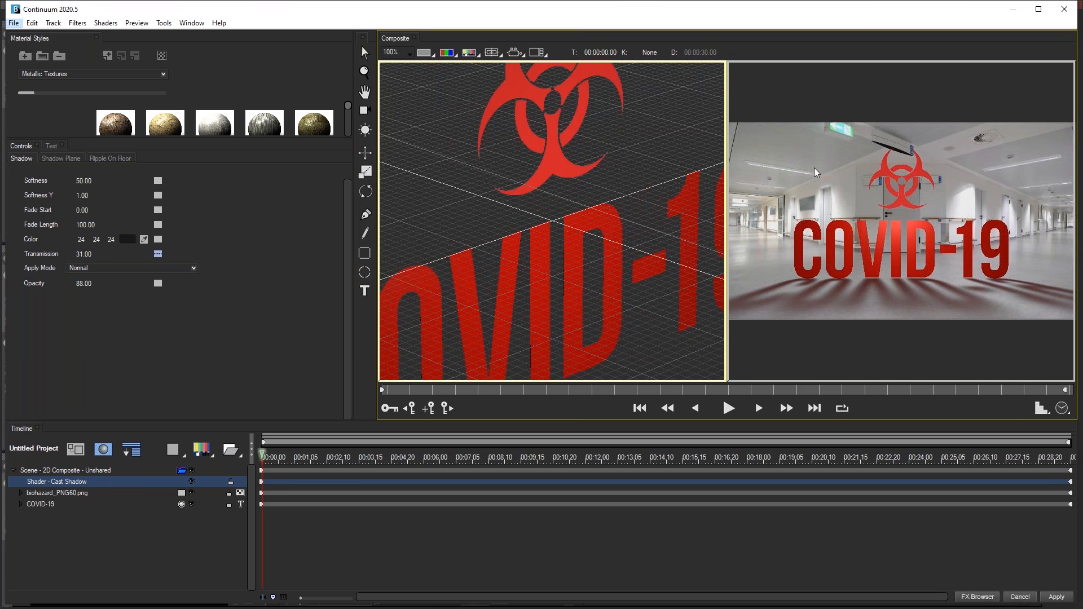
{"action": "left_click", "coordinate": [540, 52]}
{"action": "left_click", "coordinate": [552, 55]}
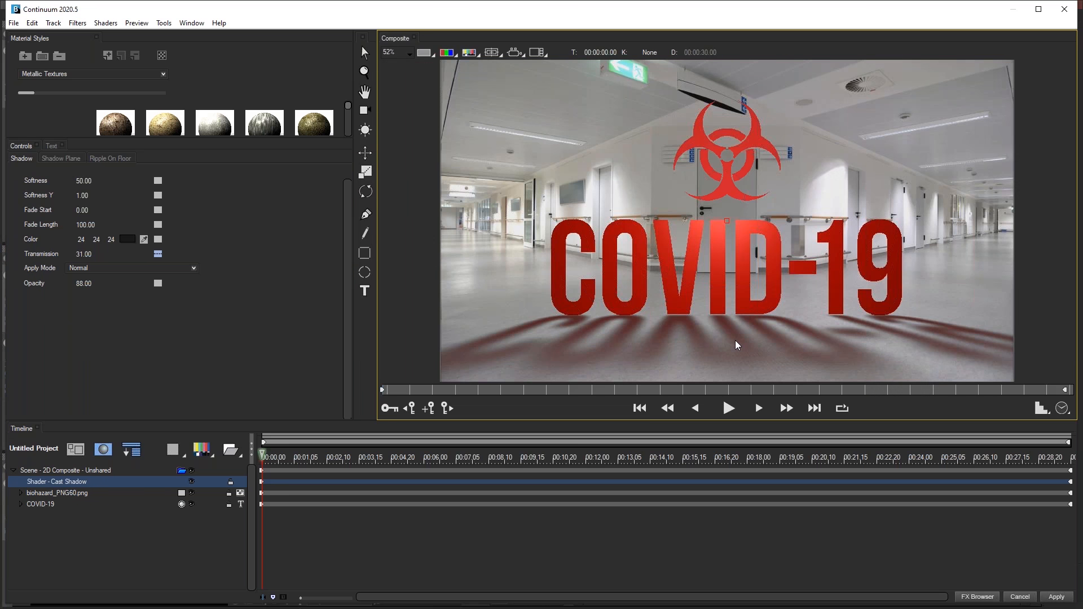
{"action": "scroll", "coordinate": [736, 345], "scroll_direction": "up", "scroll_amount": 1}
{"action": "scroll", "coordinate": [736, 346], "scroll_direction": "down", "scroll_amount": 1}
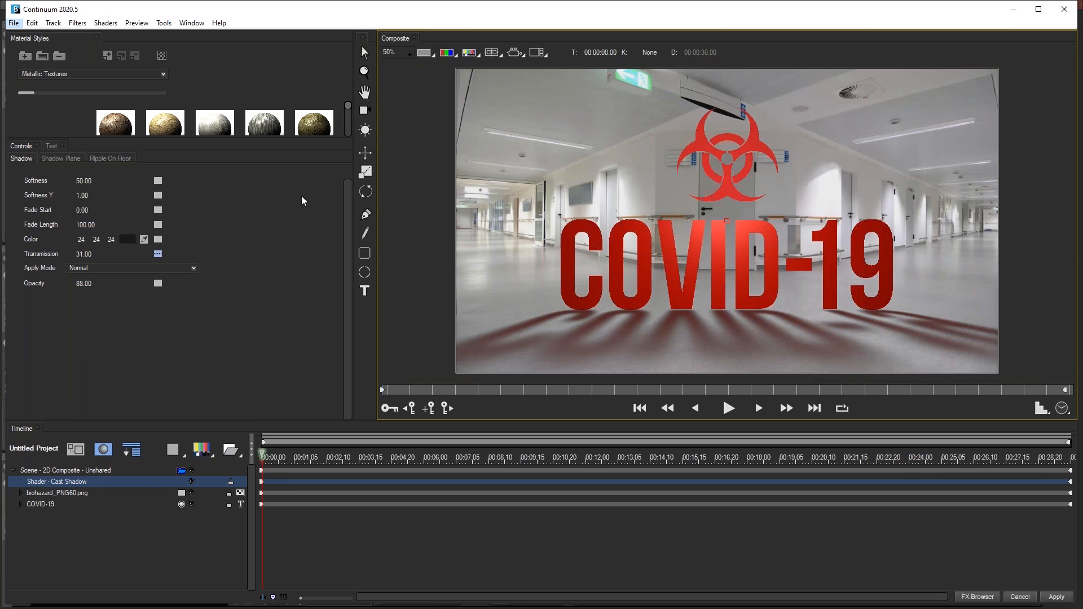
Set the Cast Shadow shader's floor ripple amount to 11 and scrub to about 18:03 to preview it.
{"action": "left_click", "coordinate": [57, 158]}
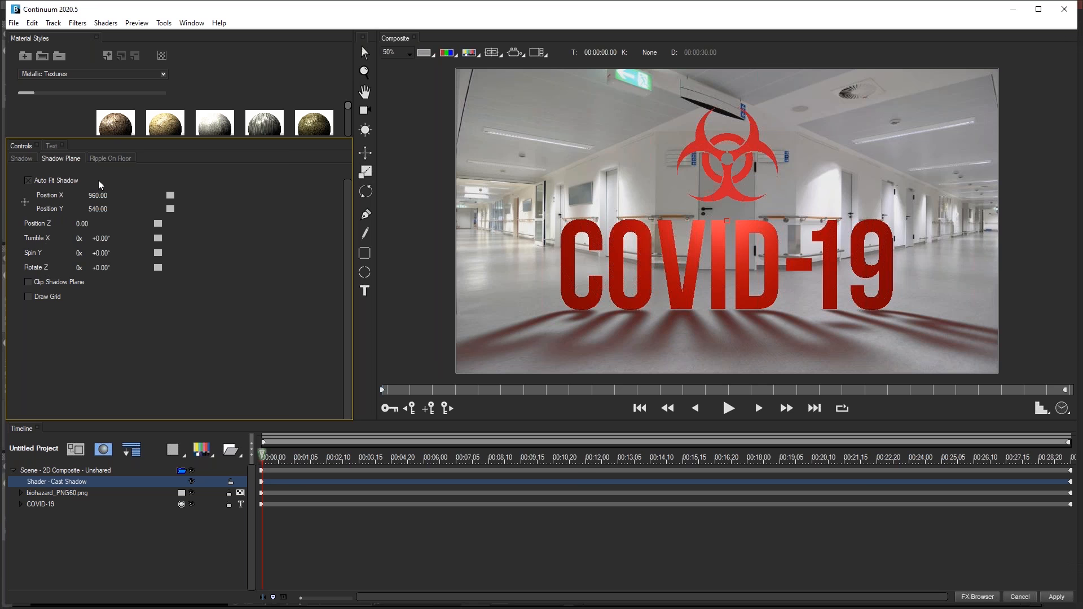
{"action": "left_click", "coordinate": [106, 159]}
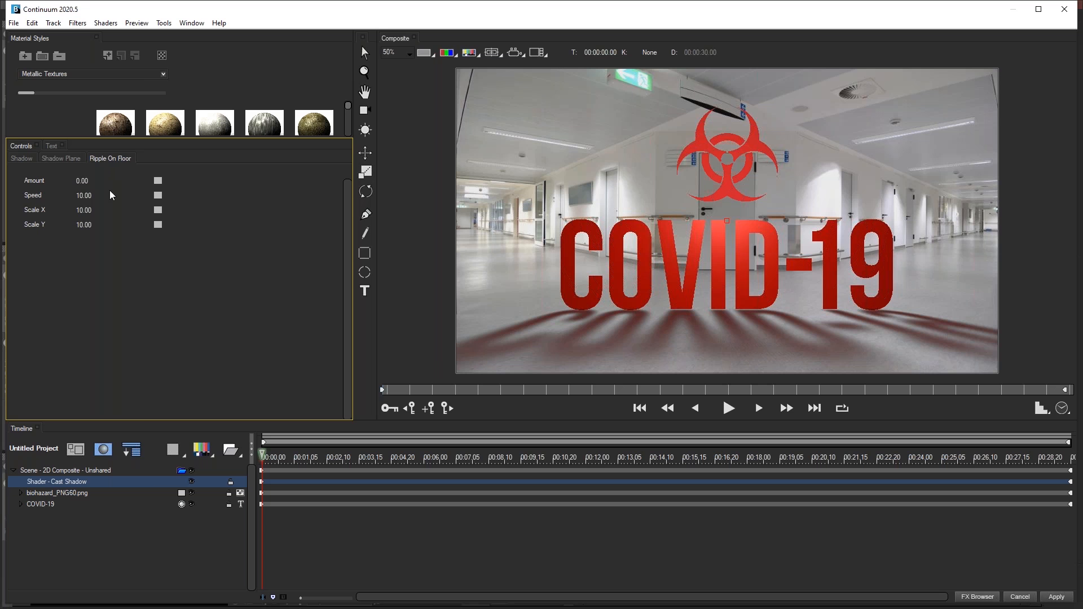
{"action": "left_click_drag", "start_coordinate": [83, 182], "coordinate": [88, 181]}
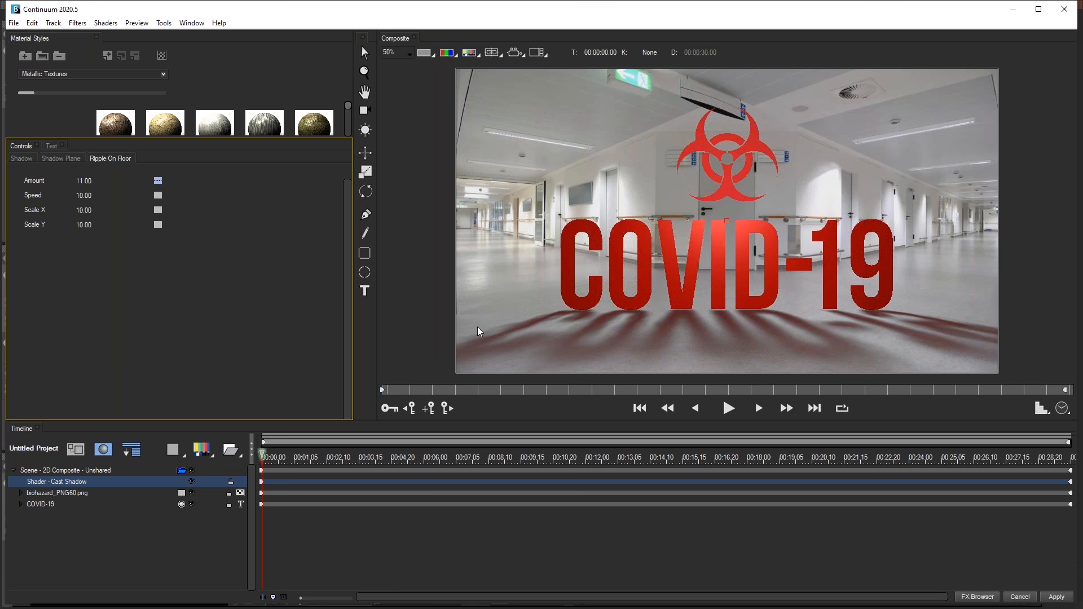
{"action": "left_click_drag", "start_coordinate": [419, 463], "coordinate": [752, 484]}
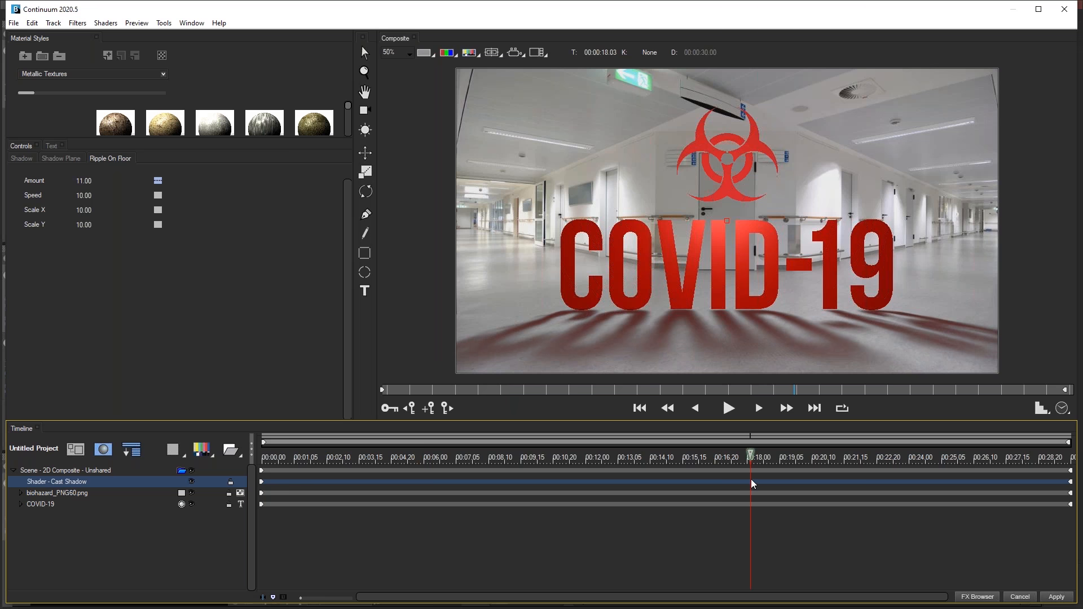
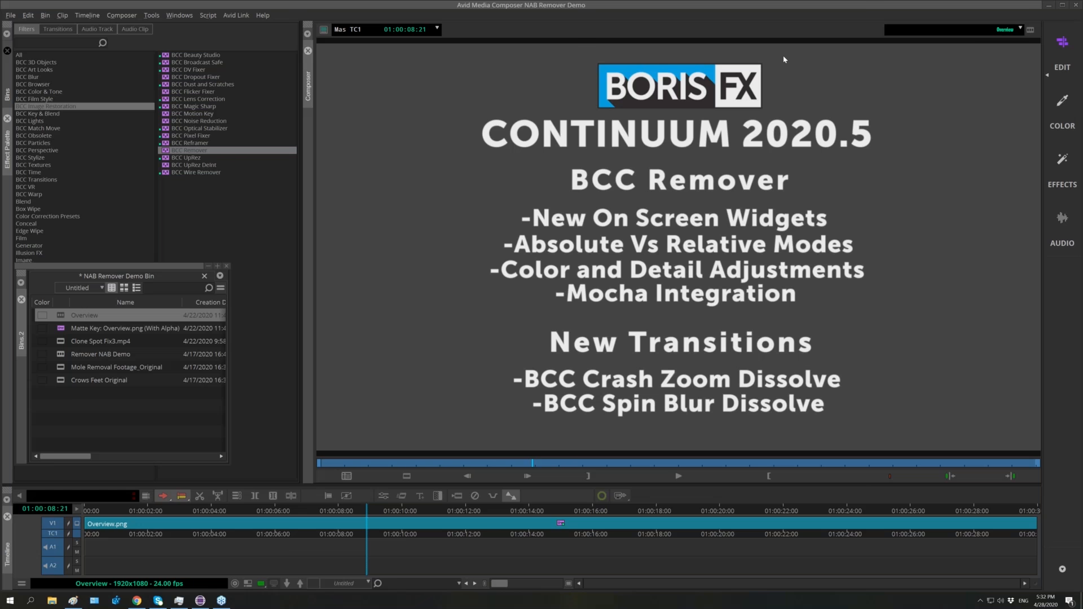
In Avid Media Composer, load the Remover NAB Demo sequence and compare the original mole footage with the Clone Spot Fix3.mp4 result.
{"action": "double_click", "coordinate": [61, 355]}
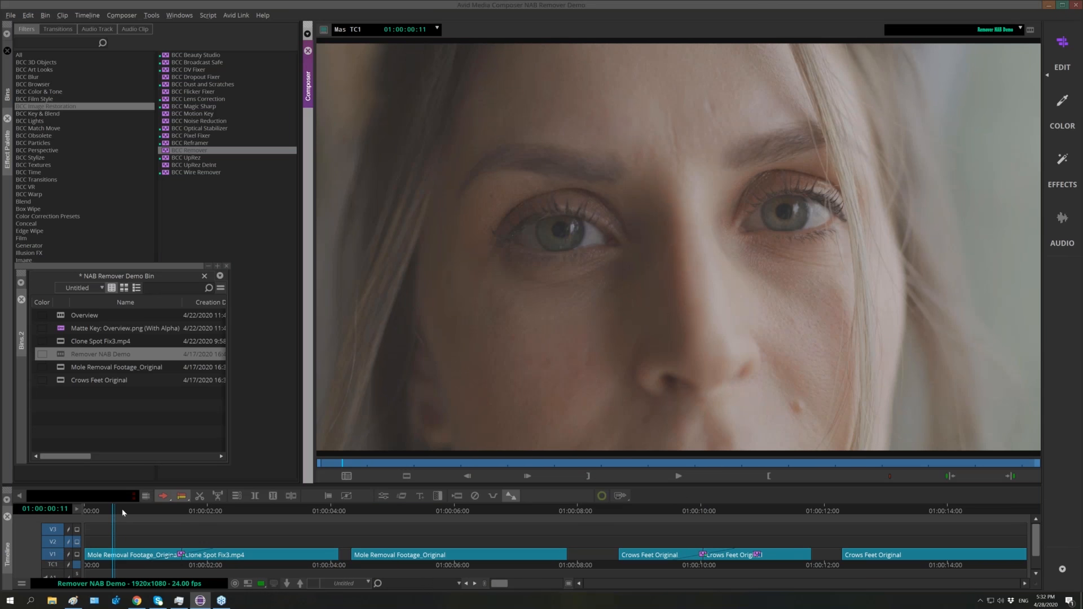
{"action": "left_click_drag", "start_coordinate": [123, 512], "coordinate": [202, 511]}
{"action": "left_click_drag", "start_coordinate": [192, 514], "coordinate": [160, 513]}
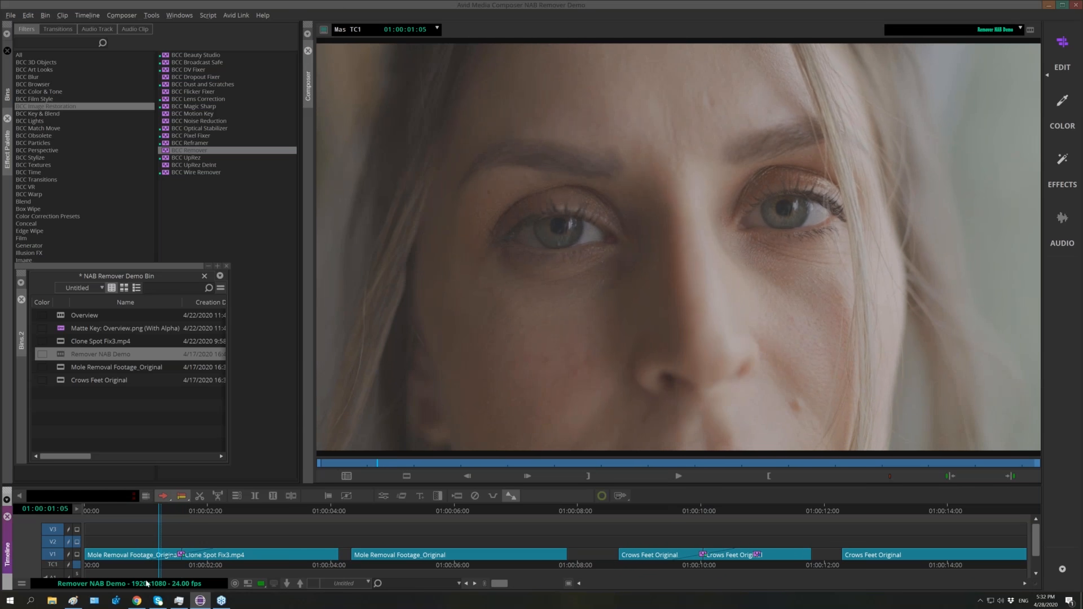
{"action": "left_click_drag", "start_coordinate": [162, 510], "coordinate": [232, 511]}
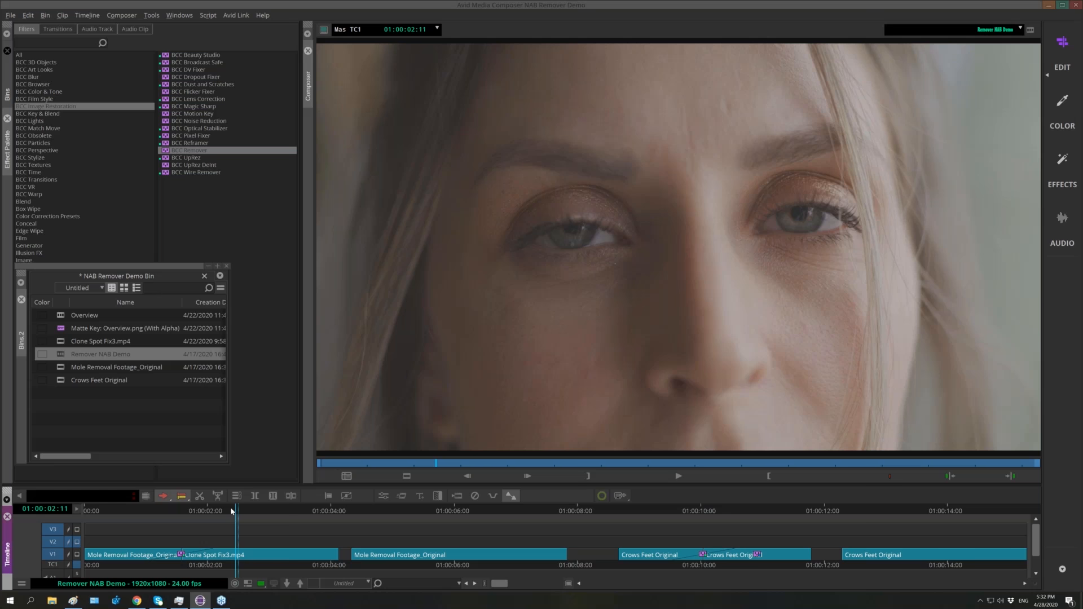
{"action": "left_click", "coordinate": [264, 510]}
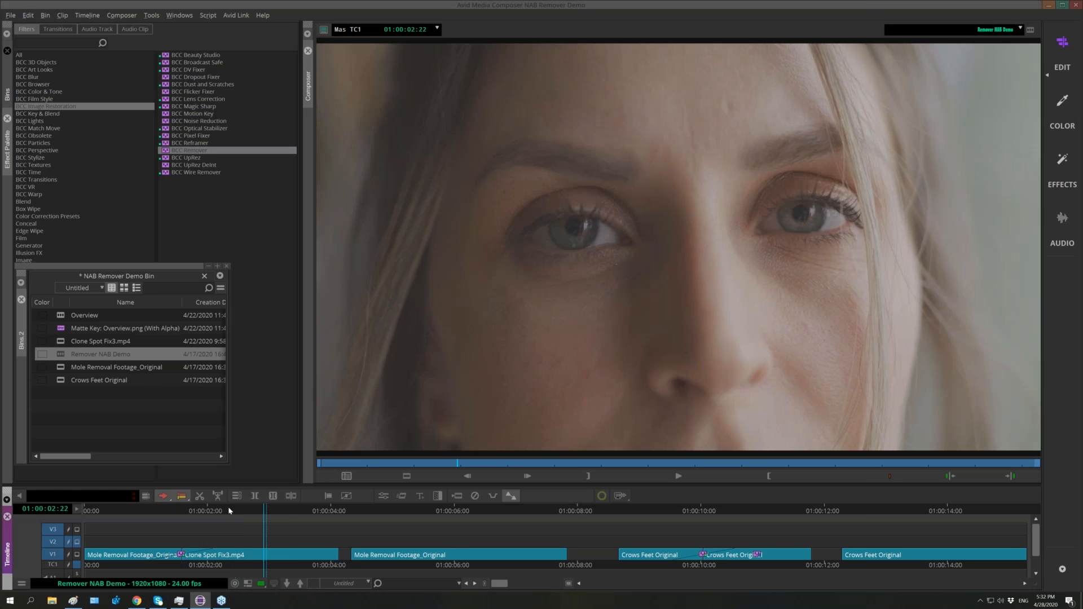
{"action": "left_click_drag", "start_coordinate": [210, 515], "coordinate": [180, 515]}
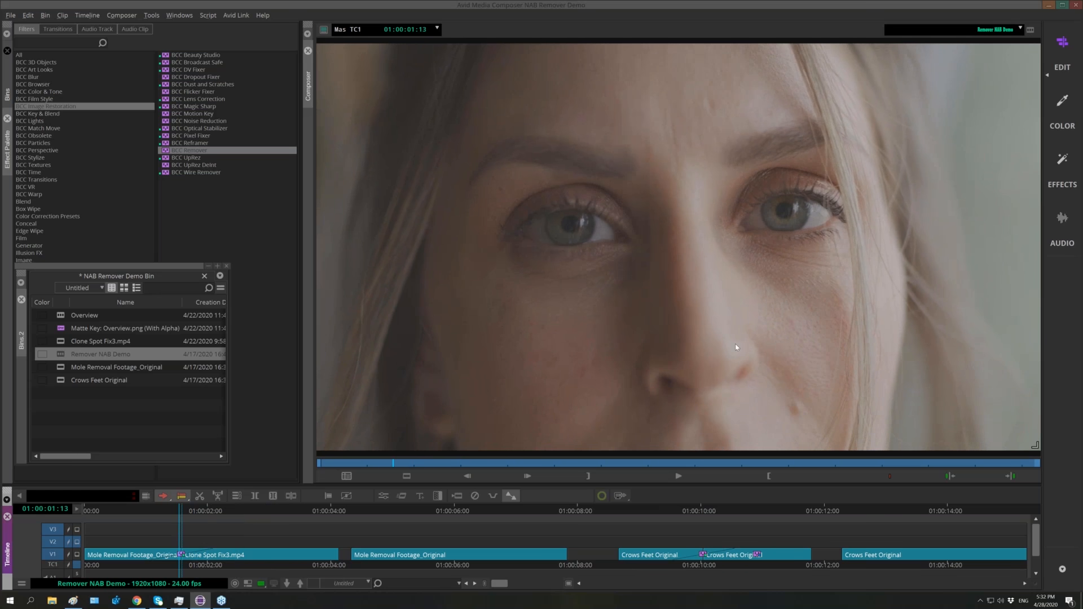
{"action": "left_click_drag", "start_coordinate": [225, 512], "coordinate": [246, 505]}
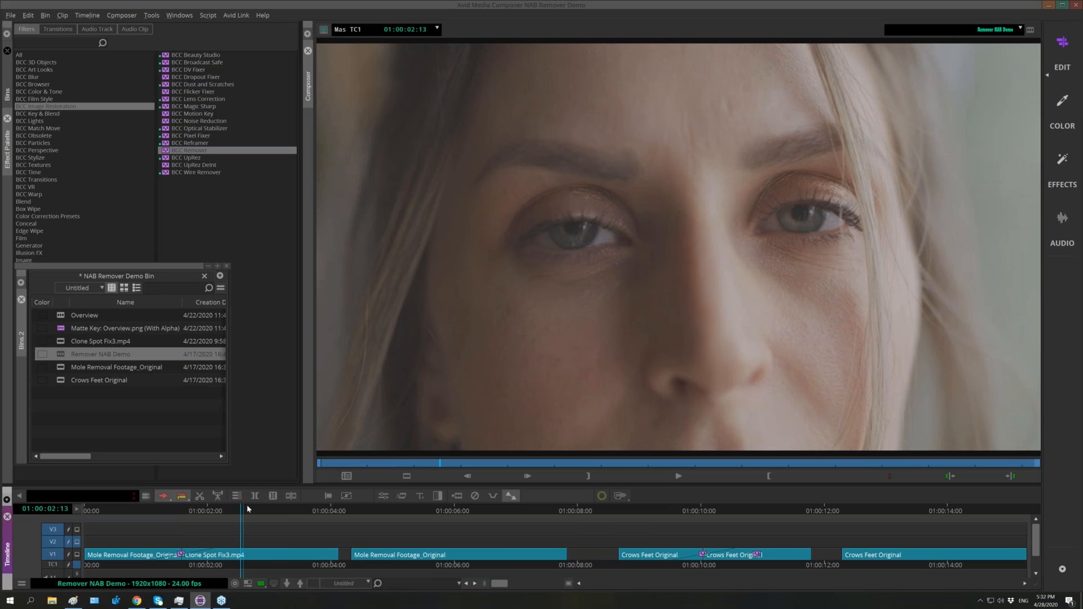
Apply BCC Remover to the second Mole Removal Footage_Original clip at 01:00:06:01 and open its effect settings.
{"action": "left_click", "coordinate": [406, 513]}
{"action": "key", "text": "space"}
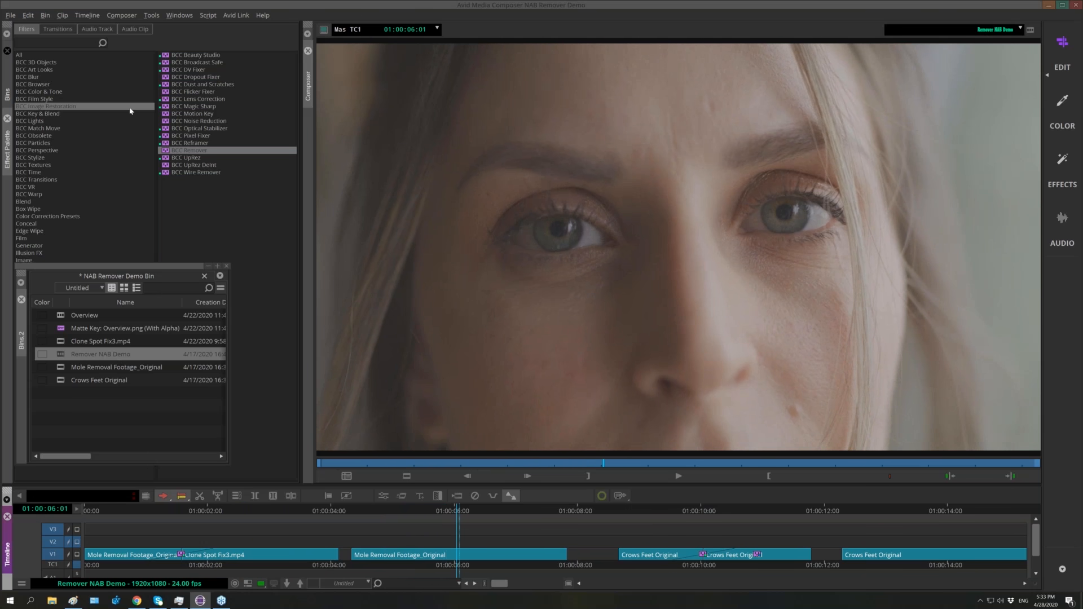
{"action": "left_click_drag", "start_coordinate": [191, 152], "coordinate": [447, 556]}
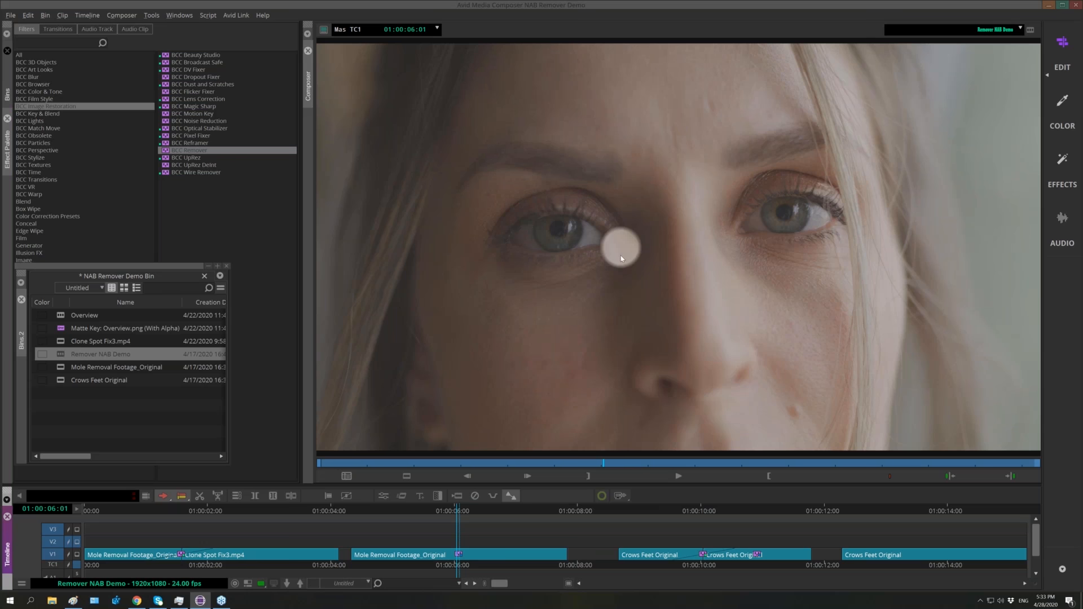
{"action": "left_click", "coordinate": [383, 496]}
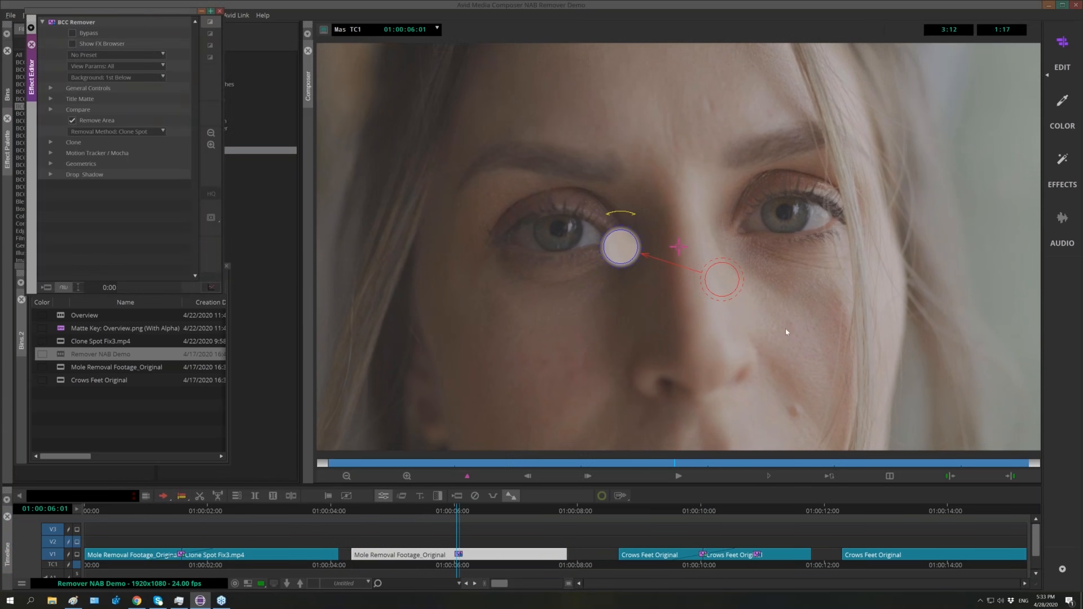
Place the clone spot's destination on the shaded cheek and its source on the opposite cheek, below the other eye.
{"action": "mouse_move", "coordinate": [734, 292]}
{"action": "left_mouse_down"}
{"action": "mouse_move", "coordinate": [748, 310]}
{"action": "mouse_move", "coordinate": [727, 293]}
{"action": "mouse_move", "coordinate": [759, 291]}
{"action": "mouse_move", "coordinate": [801, 347]}
{"action": "left_mouse_up"}
{"action": "mouse_move", "coordinate": [632, 249]}
{"action": "left_mouse_down"}
{"action": "mouse_move", "coordinate": [590, 307]}
{"action": "mouse_move", "coordinate": [603, 333]}
{"action": "mouse_move", "coordinate": [551, 318]}
{"action": "left_mouse_up"}
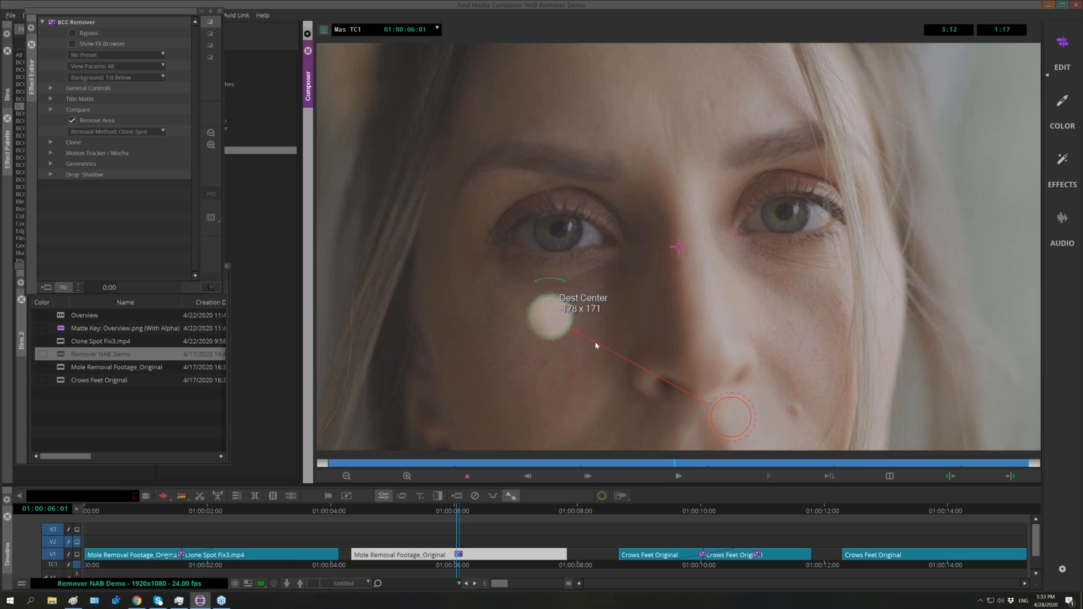
{"action": "mouse_move", "coordinate": [731, 416]}
{"action": "left_mouse_down"}
{"action": "mouse_move", "coordinate": [800, 320]}
{"action": "mouse_move", "coordinate": [790, 214]}
{"action": "mouse_move", "coordinate": [791, 336]}
{"action": "left_mouse_up"}
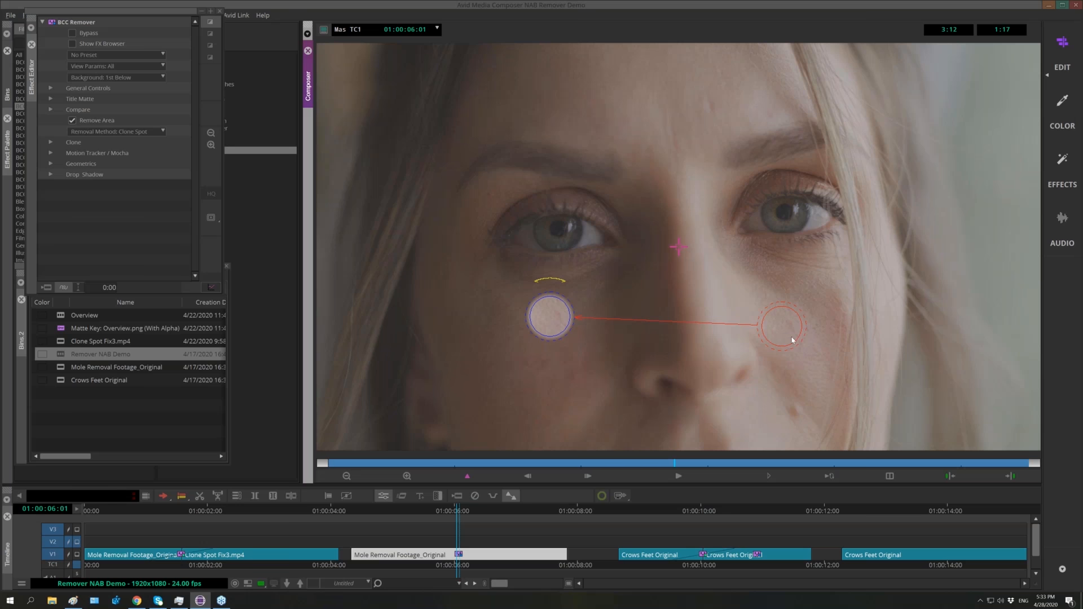
{"action": "left_click_drag", "start_coordinate": [792, 340], "coordinate": [766, 300]}
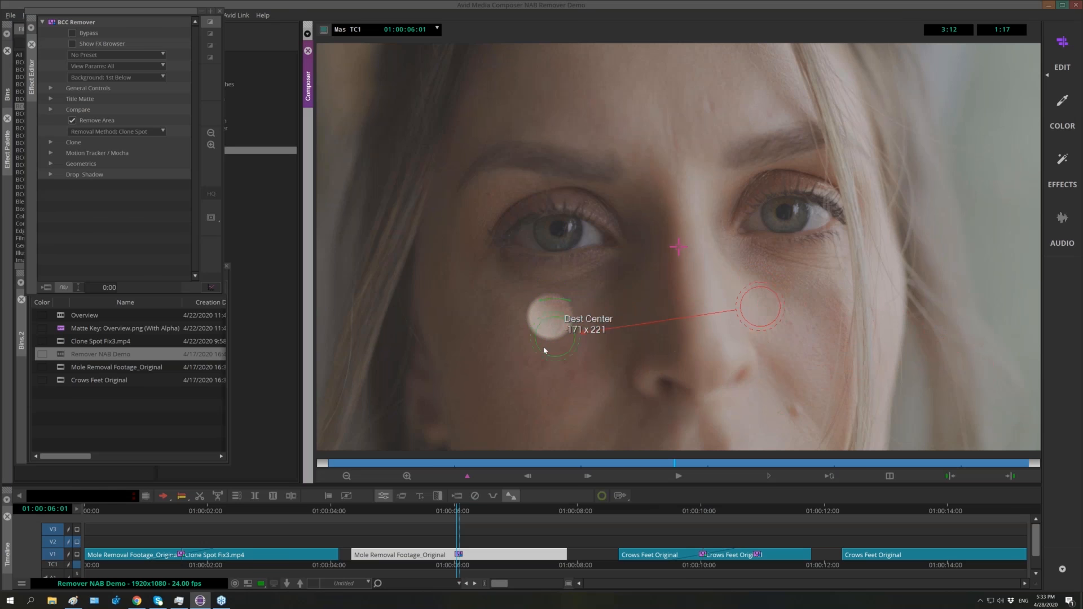
Reposition the clone destination lower on the shaded cheek and nearer the nose, adjusting the source offset on the opposite cheek.
{"action": "mouse_move", "coordinate": [552, 316]}
{"action": "left_mouse_down"}
{"action": "mouse_move", "coordinate": [544, 345]}
{"action": "mouse_move", "coordinate": [554, 326]}
{"action": "left_mouse_up"}
{"action": "mouse_move", "coordinate": [757, 285]}
{"action": "left_mouse_down"}
{"action": "mouse_move", "coordinate": [761, 342]}
{"action": "mouse_move", "coordinate": [748, 302]}
{"action": "mouse_move", "coordinate": [776, 294]}
{"action": "mouse_move", "coordinate": [761, 294]}
{"action": "left_mouse_up"}
{"action": "left_click_drag", "start_coordinate": [551, 314], "coordinate": [552, 349]}
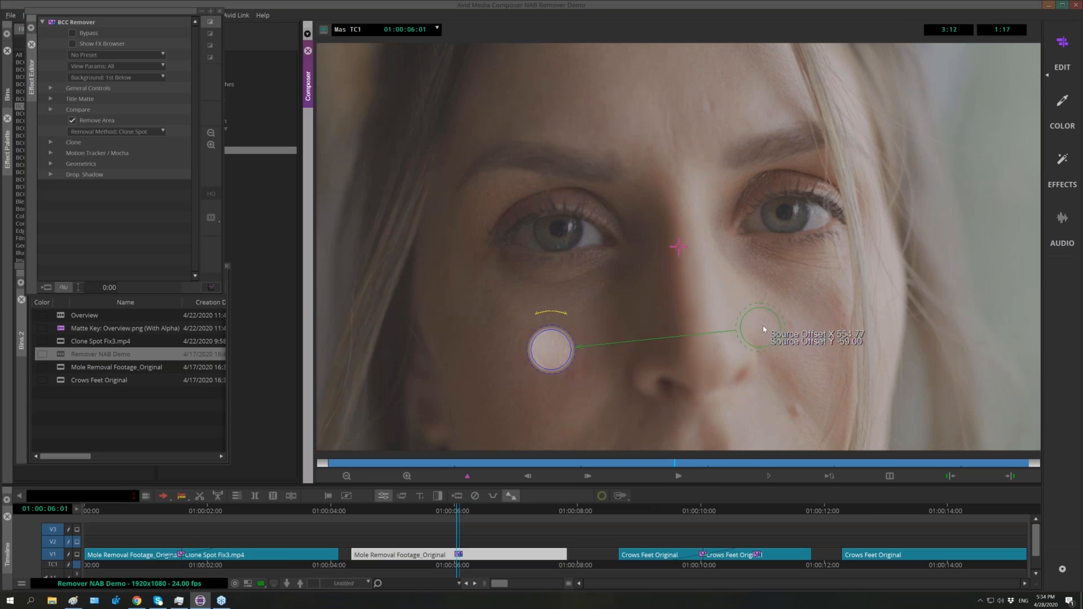
{"action": "left_click_drag", "start_coordinate": [763, 330], "coordinate": [758, 308]}
{"action": "left_click_drag", "start_coordinate": [551, 347], "coordinate": [587, 342]}
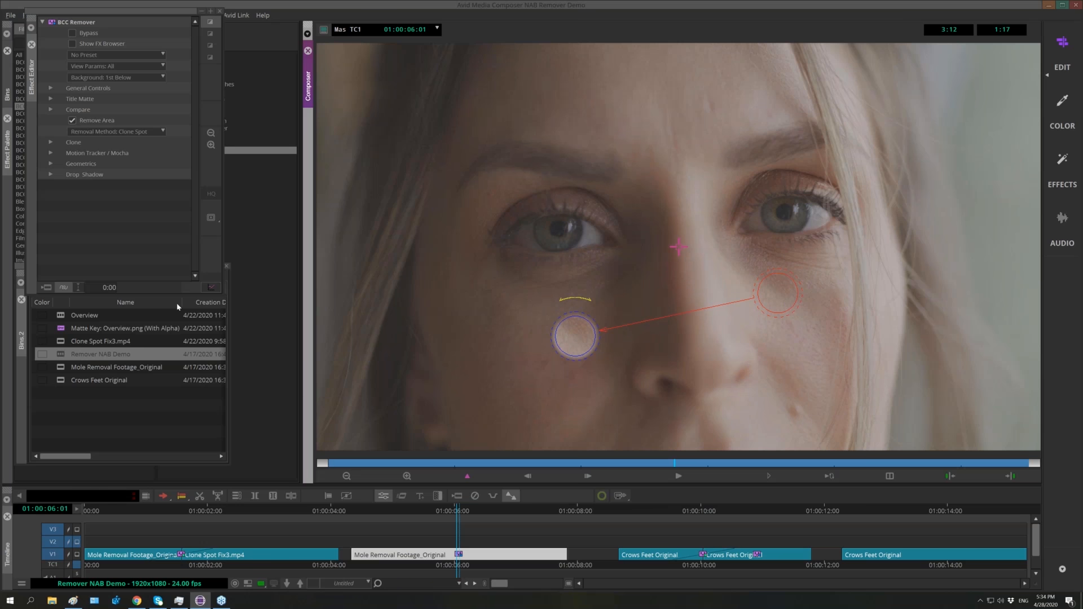
Set the clone's Spot Offset Mode to Absolute.
{"action": "left_click", "coordinate": [50, 143]}
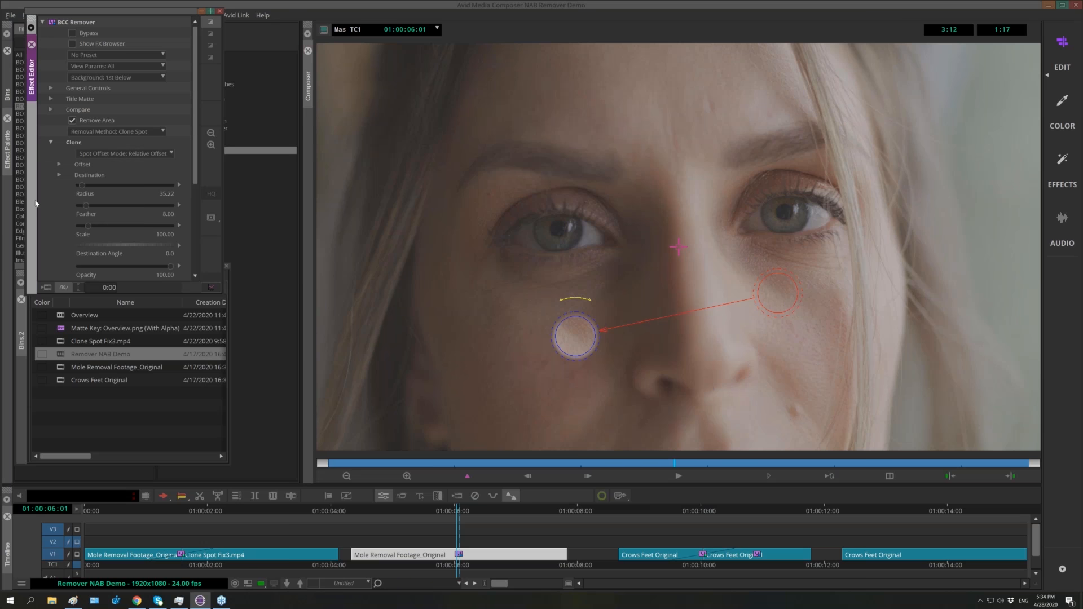
{"action": "left_click", "coordinate": [163, 154]}
{"action": "left_click", "coordinate": [127, 193]}
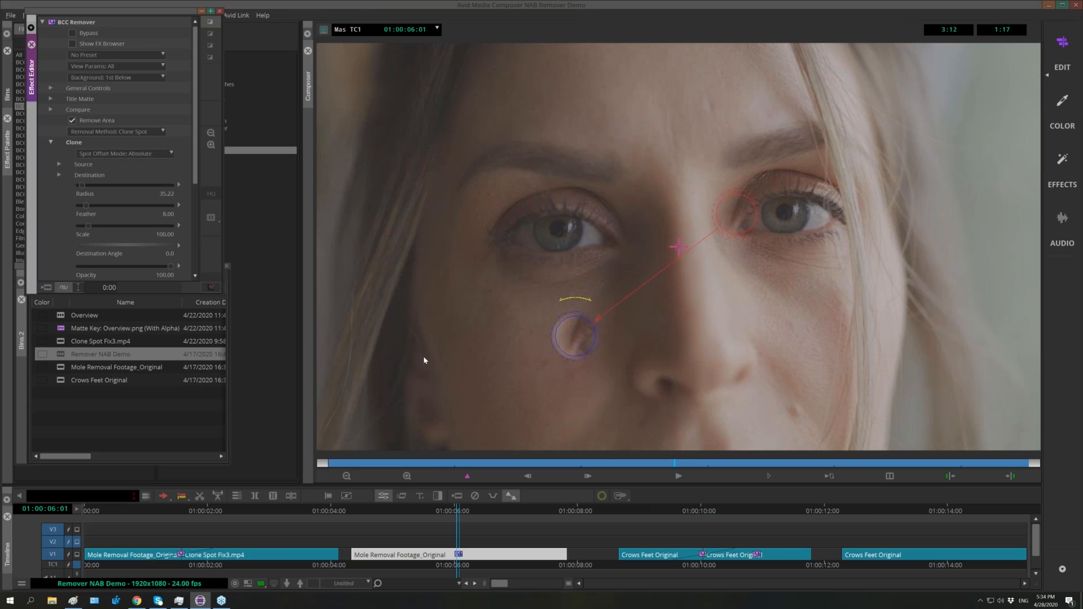
Move the clone destination beside the nose on the brighter cheek and the source below the opposite eye independently.
{"action": "left_click", "coordinate": [654, 351]}
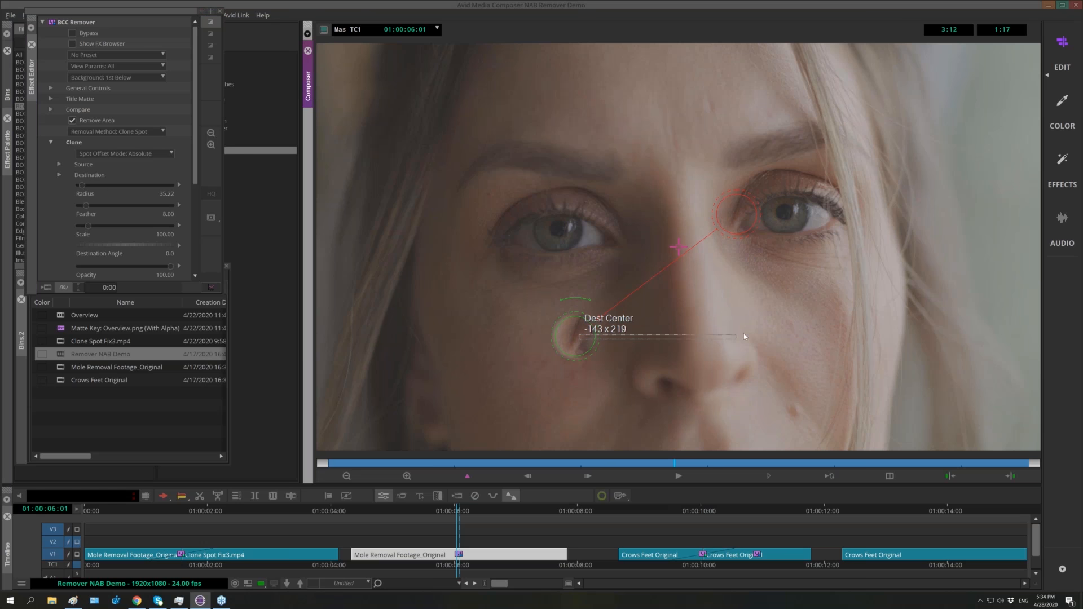
{"action": "left_click_drag", "start_coordinate": [588, 353], "coordinate": [766, 361]}
{"action": "left_click_drag", "start_coordinate": [734, 216], "coordinate": [507, 293]}
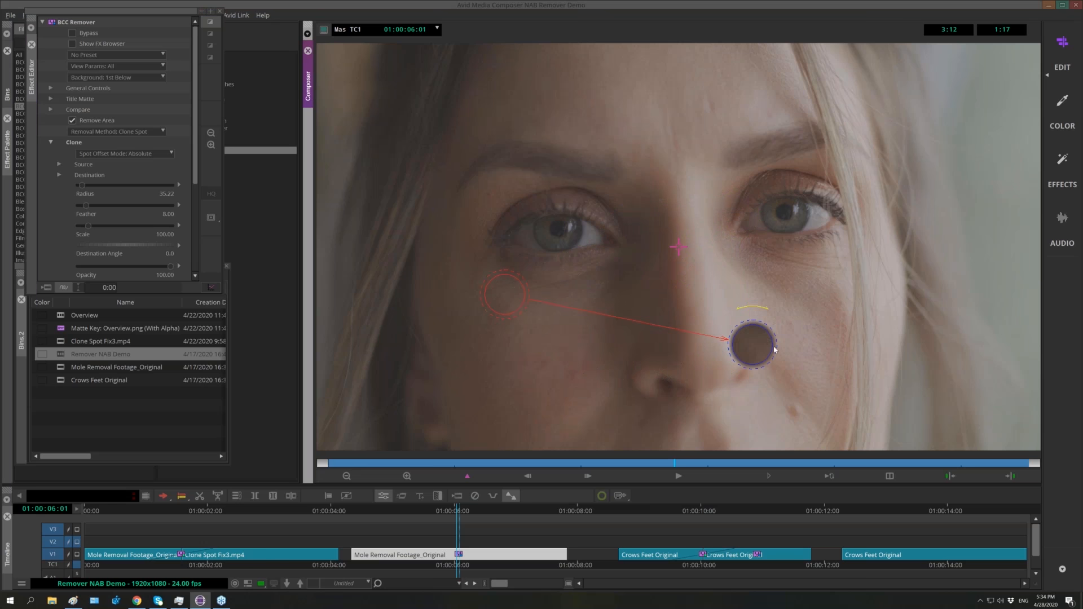
Place the clone destination over the mole beside the nose and mouth, with the source on clear skin just above it.
{"action": "left_click_drag", "start_coordinate": [754, 345], "coordinate": [802, 416]}
{"action": "left_click_drag", "start_coordinate": [502, 293], "coordinate": [764, 346]}
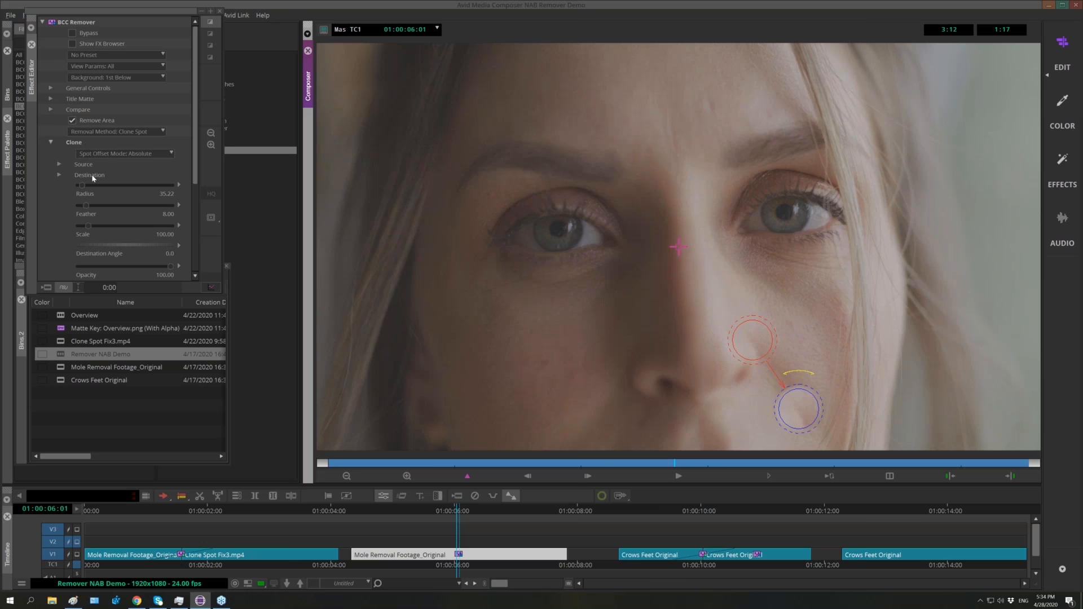
{"action": "left_click_drag", "start_coordinate": [765, 351], "coordinate": [771, 368]}
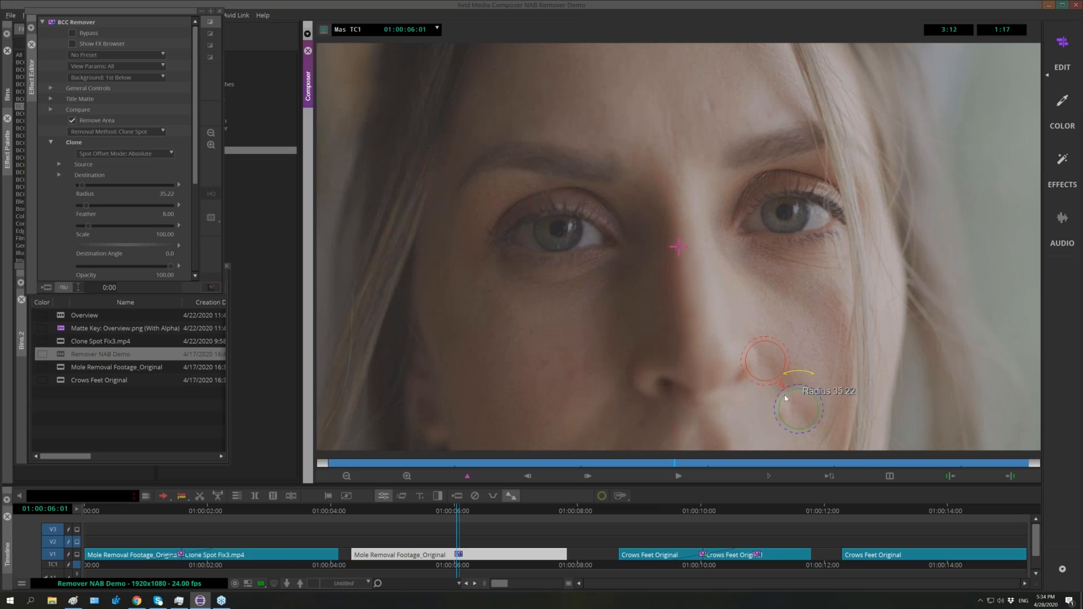
Align the clone source and destination around the mole, reduce the radius to 15.49 and set the feather to 22.66.
{"action": "left_click_drag", "start_coordinate": [798, 410], "coordinate": [782, 415]}
{"action": "left_click_drag", "start_coordinate": [768, 377], "coordinate": [770, 390]}
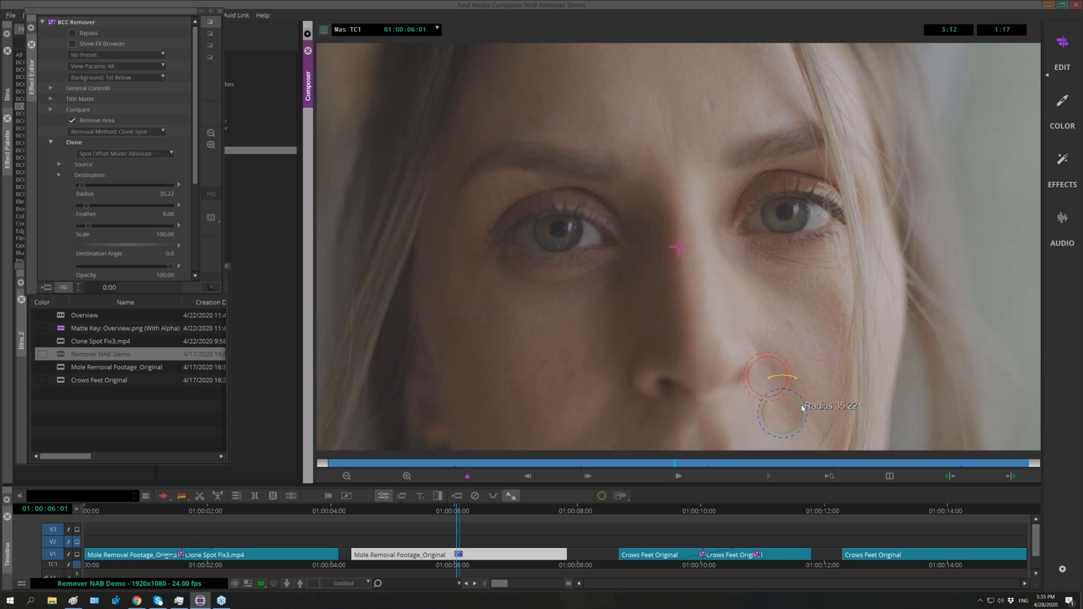
{"action": "mouse_move", "coordinate": [804, 408]}
{"action": "left_mouse_down"}
{"action": "mouse_move", "coordinate": [788, 416]}
{"action": "mouse_move", "coordinate": [779, 385]}
{"action": "left_mouse_up"}
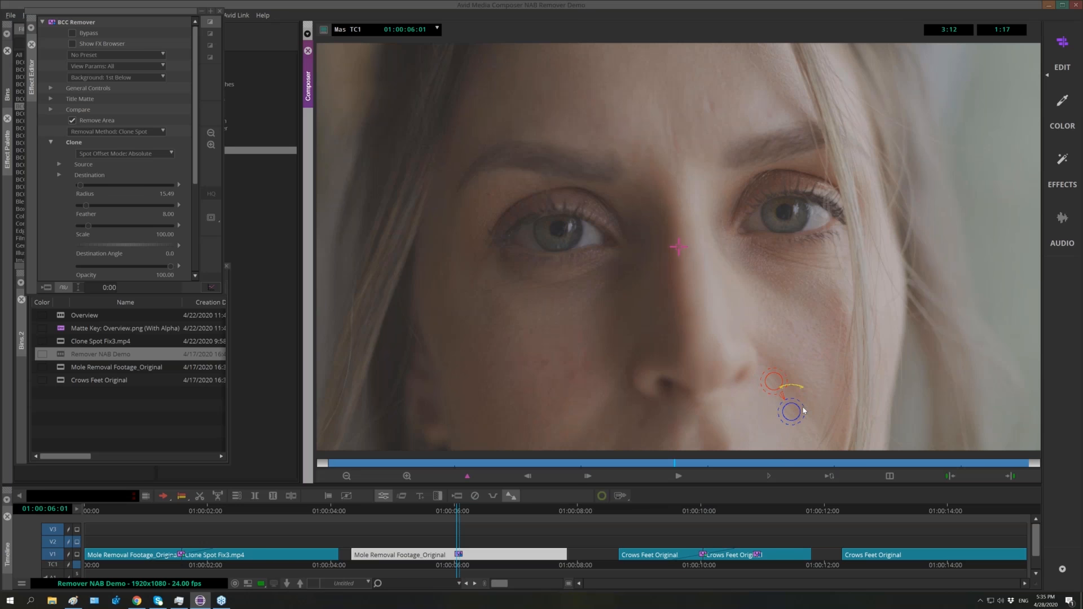
{"action": "left_click_drag", "start_coordinate": [813, 410], "coordinate": [817, 410]}
Scrub through the mole removal clip to examine the cloned spot as the face moves.
{"action": "left_click", "coordinate": [372, 538]}
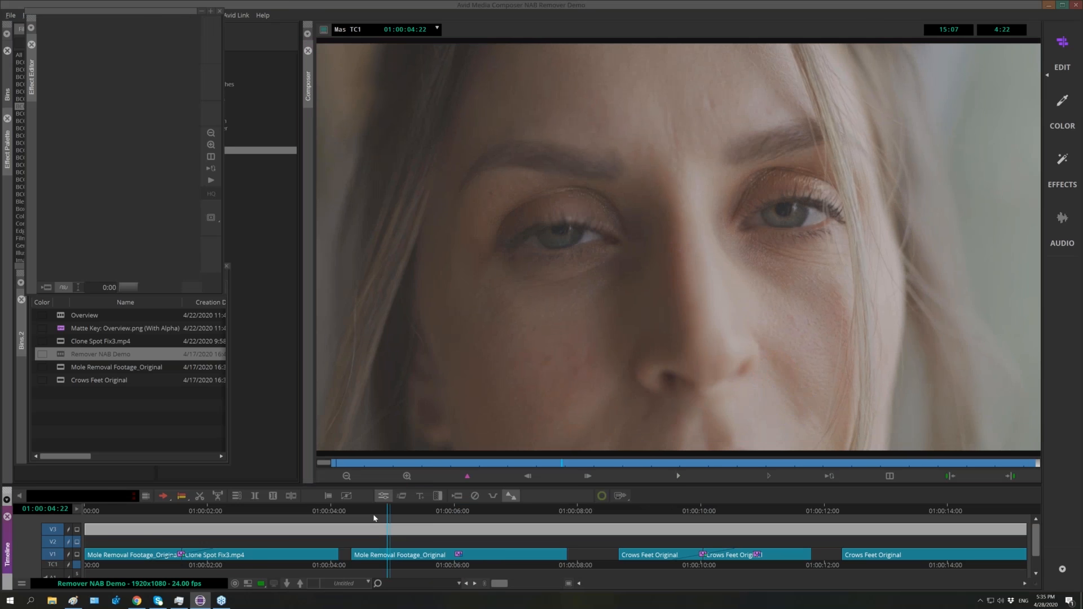
{"action": "left_click_drag", "start_coordinate": [389, 510], "coordinate": [534, 517]}
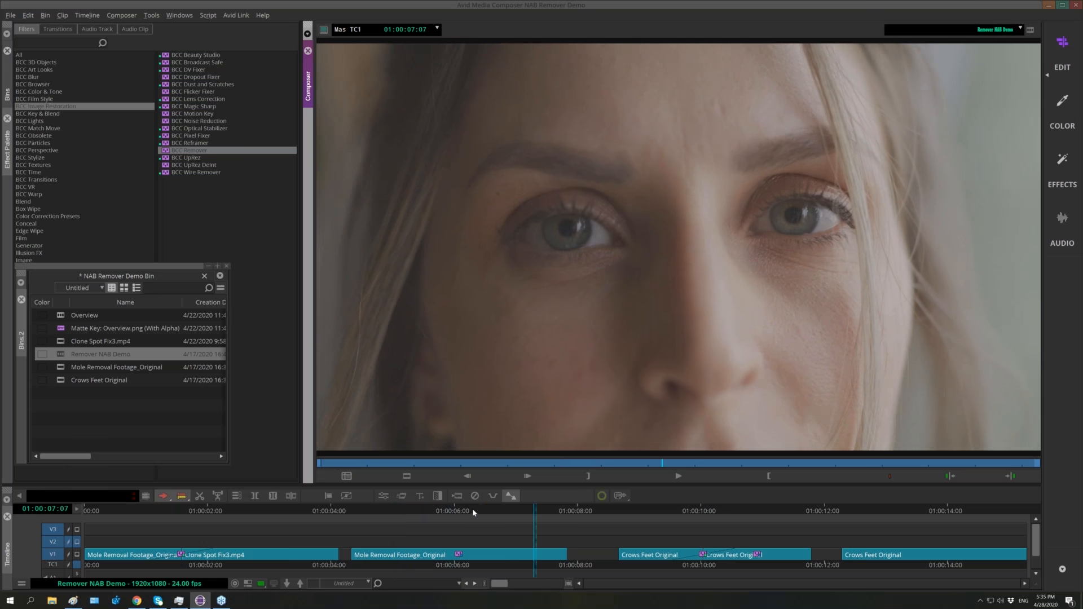
{"action": "left_click_drag", "start_coordinate": [469, 515], "coordinate": [442, 515]}
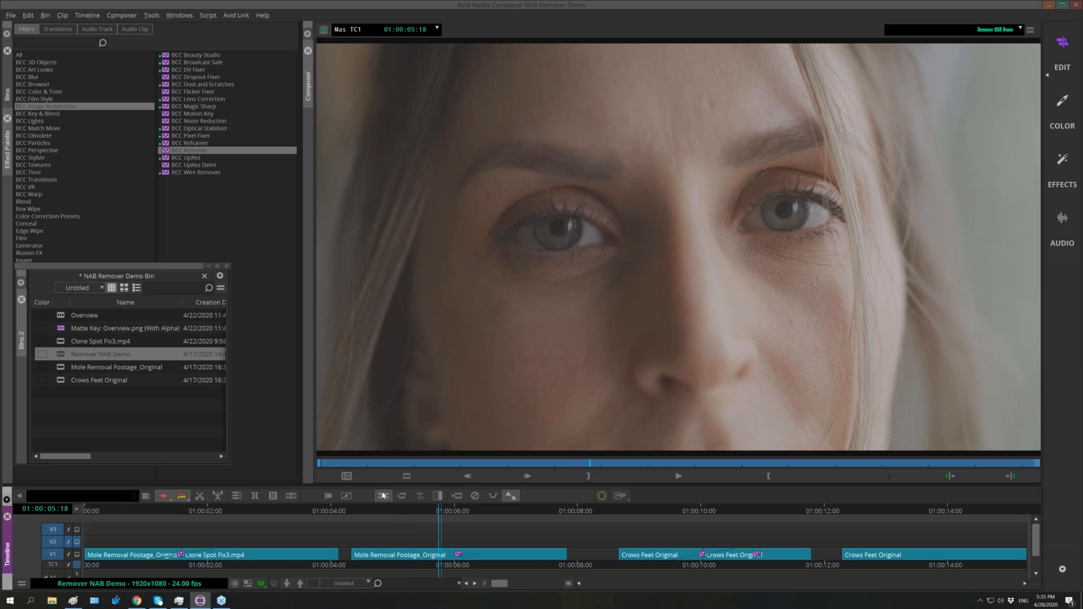
Reopen the BCC Remover settings for the mole clip and launch the Mocha Motion Tracker.
{"action": "left_click", "coordinate": [403, 499]}
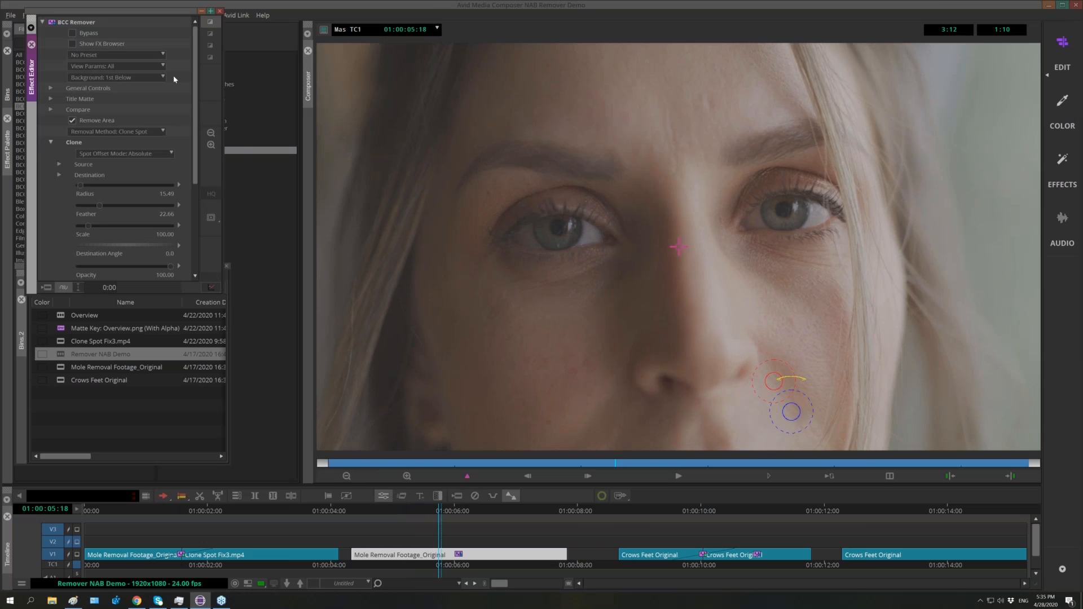
{"action": "left_click_drag", "start_coordinate": [195, 169], "coordinate": [202, 265]}
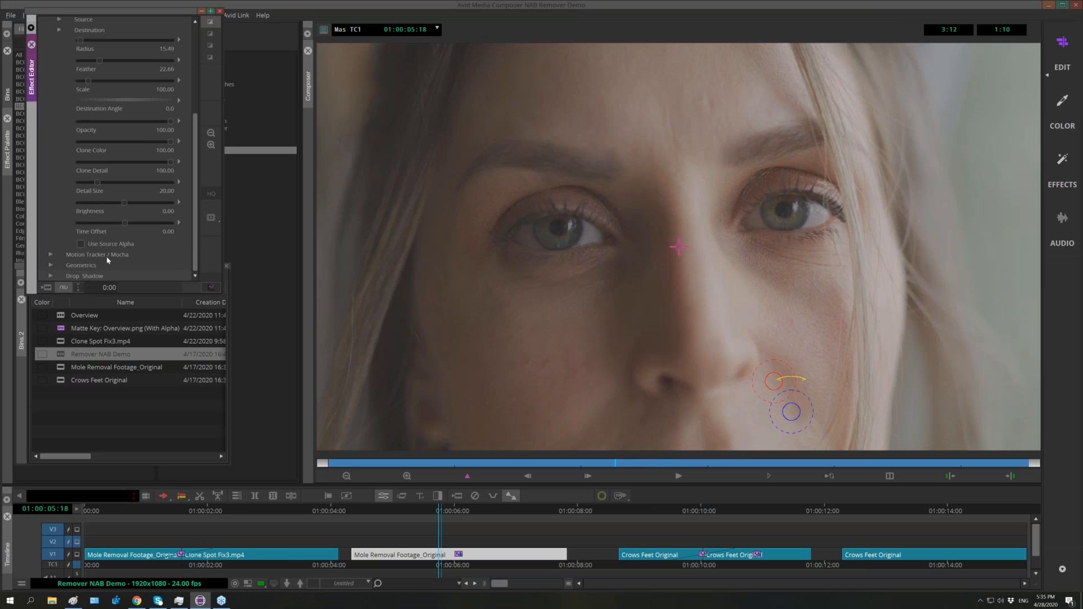
{"action": "left_click", "coordinate": [50, 255]}
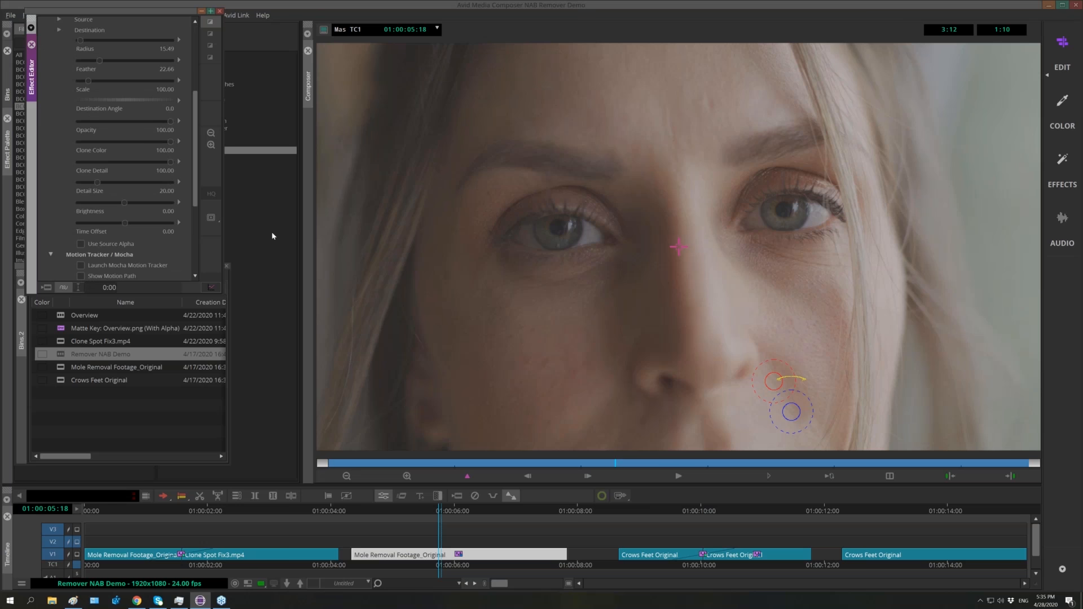
{"action": "scroll", "coordinate": [196, 196], "scroll_direction": "down", "scroll_amount": 3}
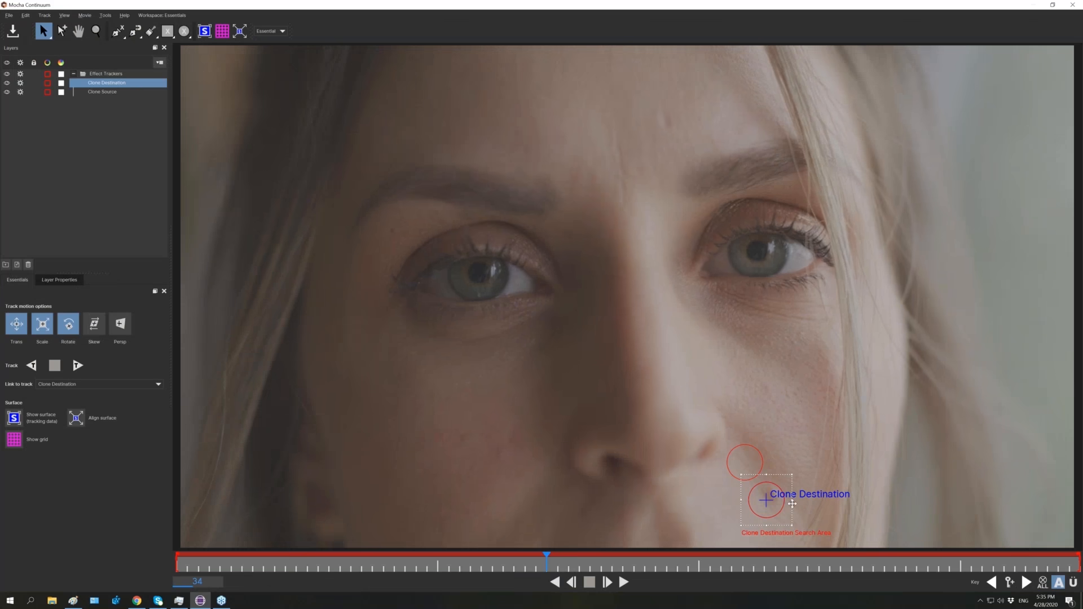
Move the Clone Source and Clone Destination tracking points to the upper cheek, centre the destination search area on the mole, and save the project.
{"action": "left_click", "coordinate": [730, 479]}
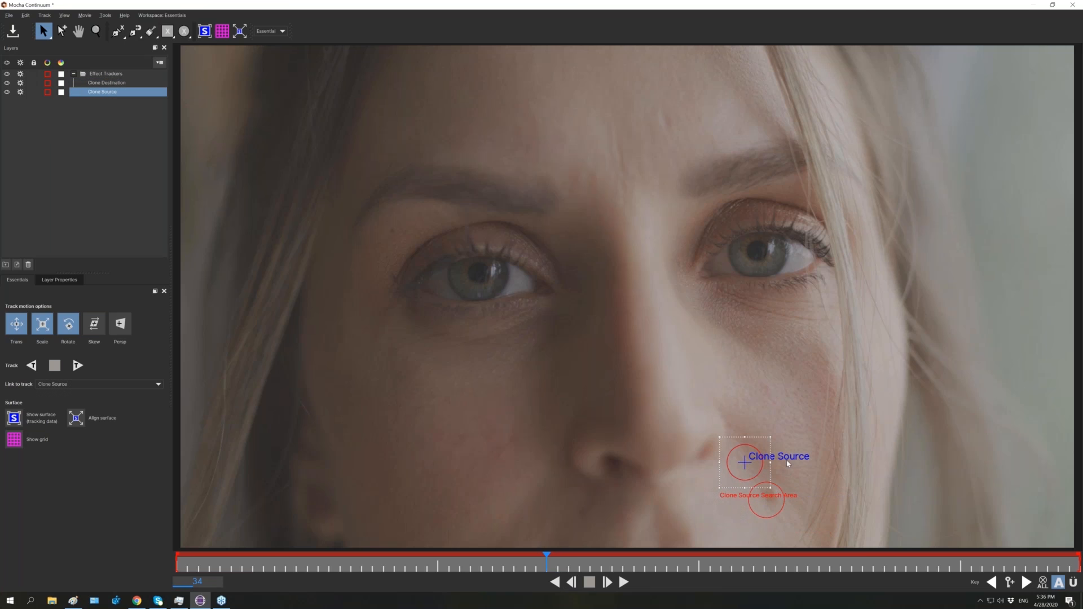
{"action": "left_click_drag", "start_coordinate": [745, 463], "coordinate": [751, 374]}
{"action": "left_click", "coordinate": [769, 503]}
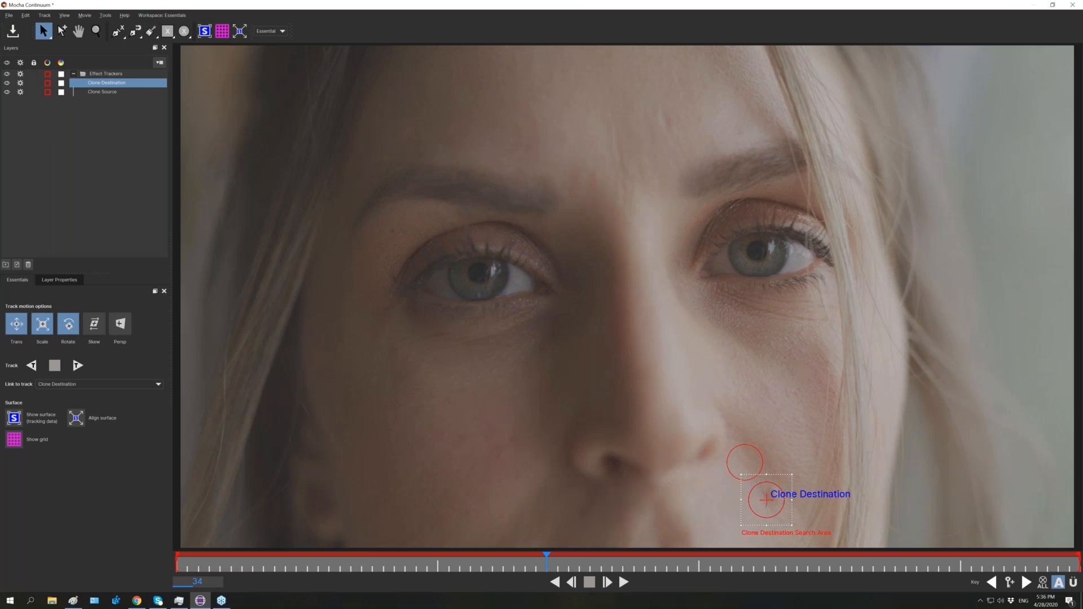
{"action": "left_click_drag", "start_coordinate": [796, 499], "coordinate": [808, 392]}
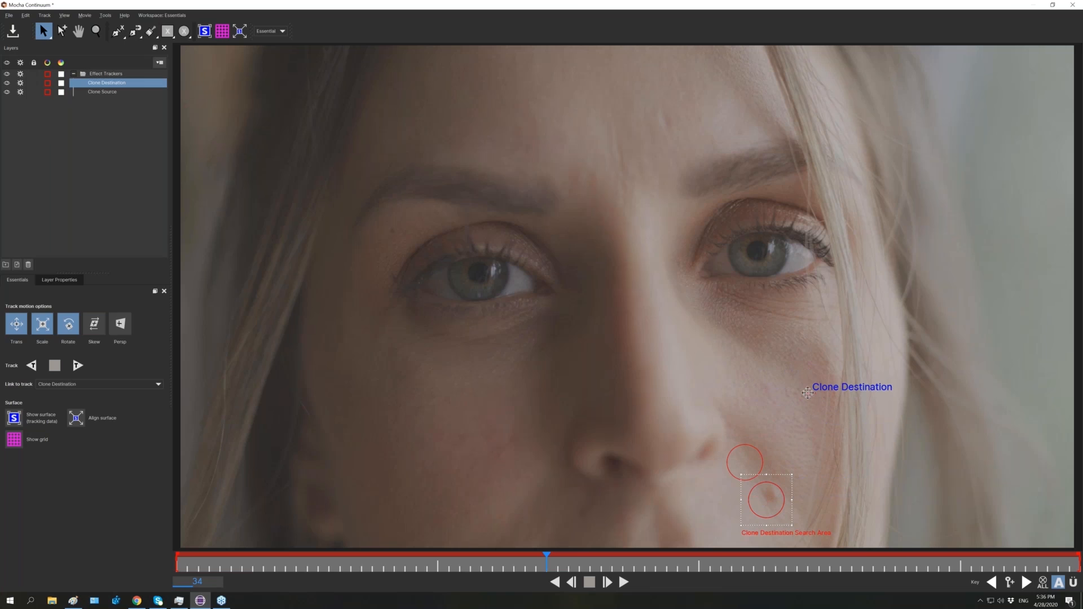
{"action": "left_click", "coordinate": [731, 474]}
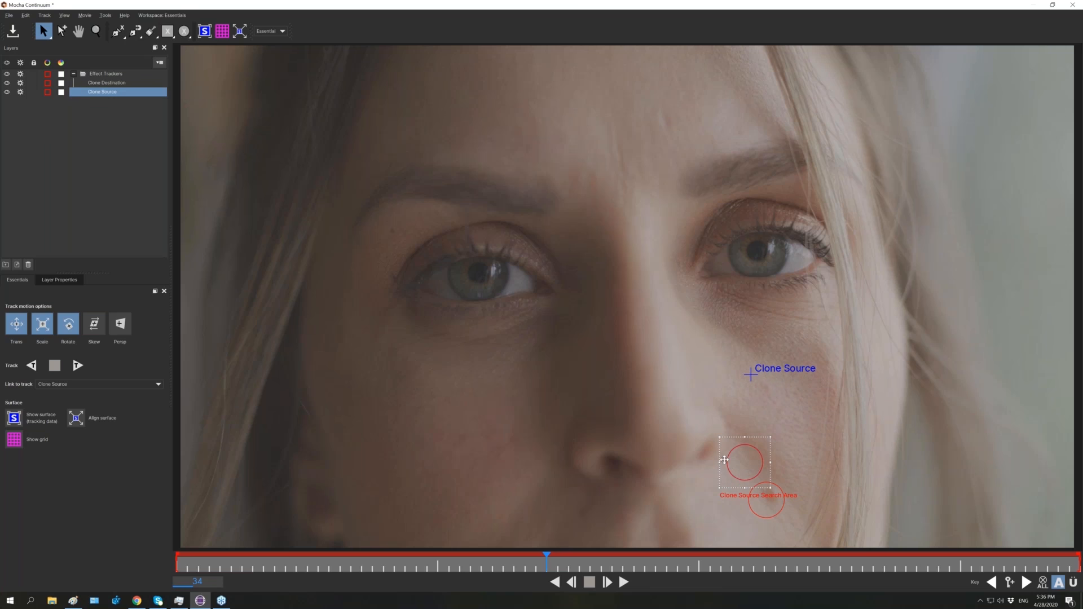
{"action": "left_click", "coordinate": [774, 518]}
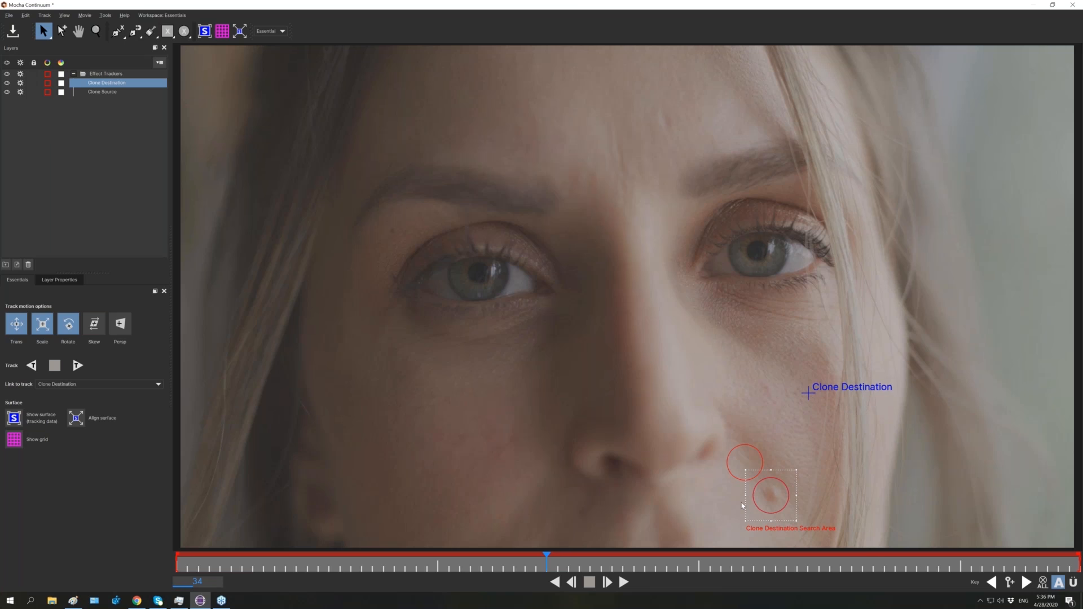
{"action": "left_click", "coordinate": [1072, 6]}
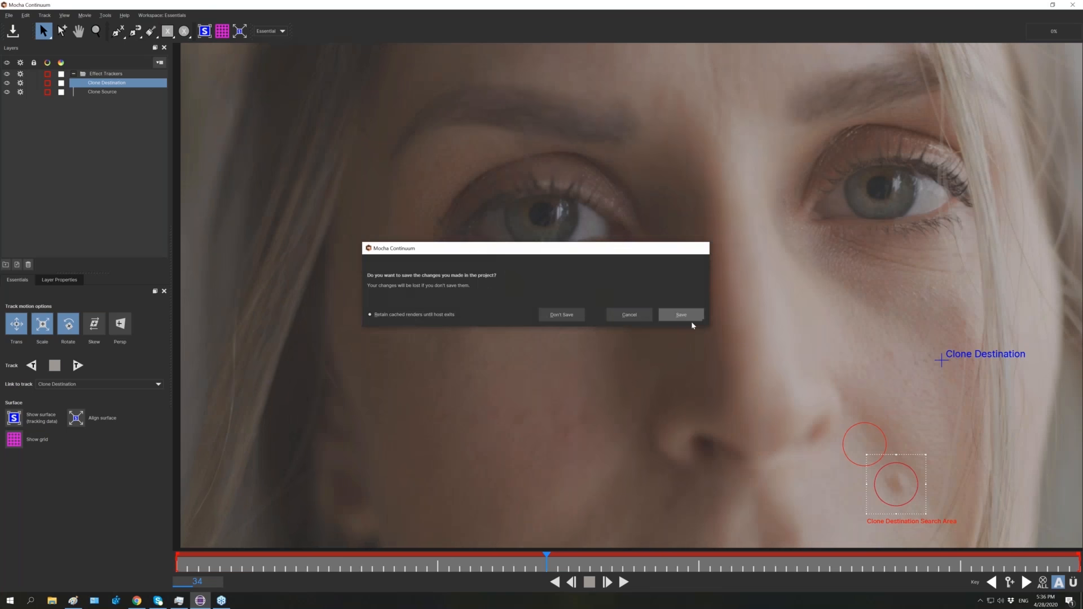
{"action": "left_click", "coordinate": [691, 321]}
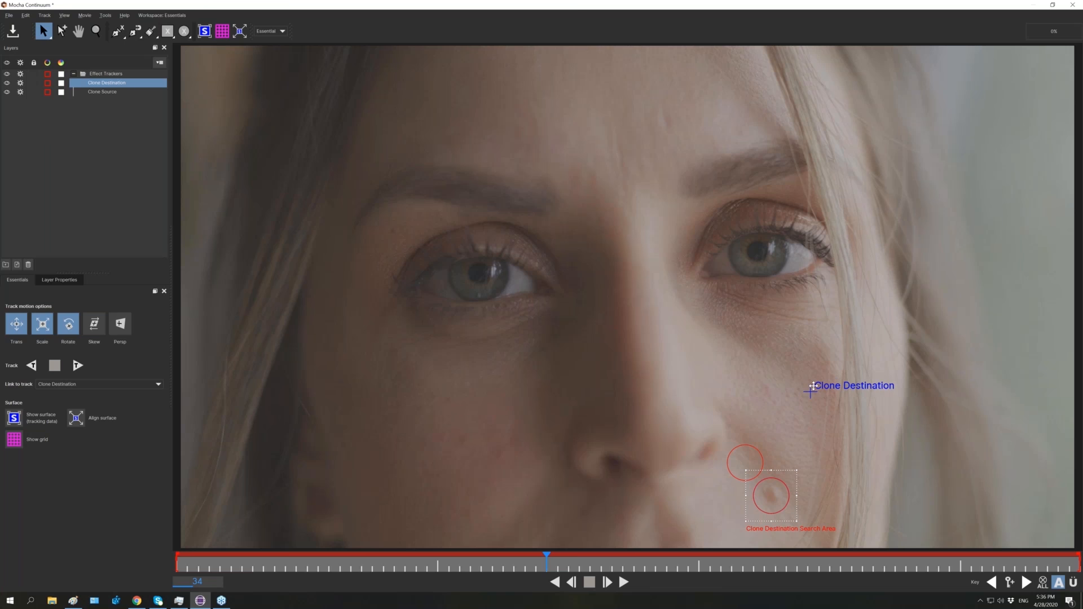
Move the Clone Source and Clone Destination tracking points back to the centres of their search areas.
{"action": "left_click", "coordinate": [751, 452]}
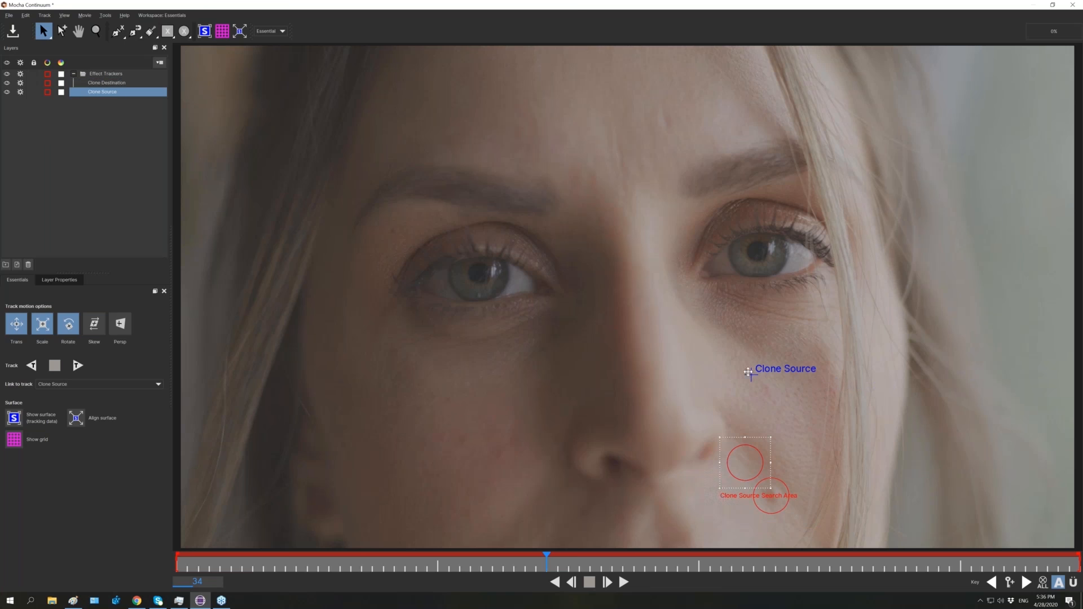
{"action": "left_click_drag", "start_coordinate": [751, 374], "coordinate": [747, 463]}
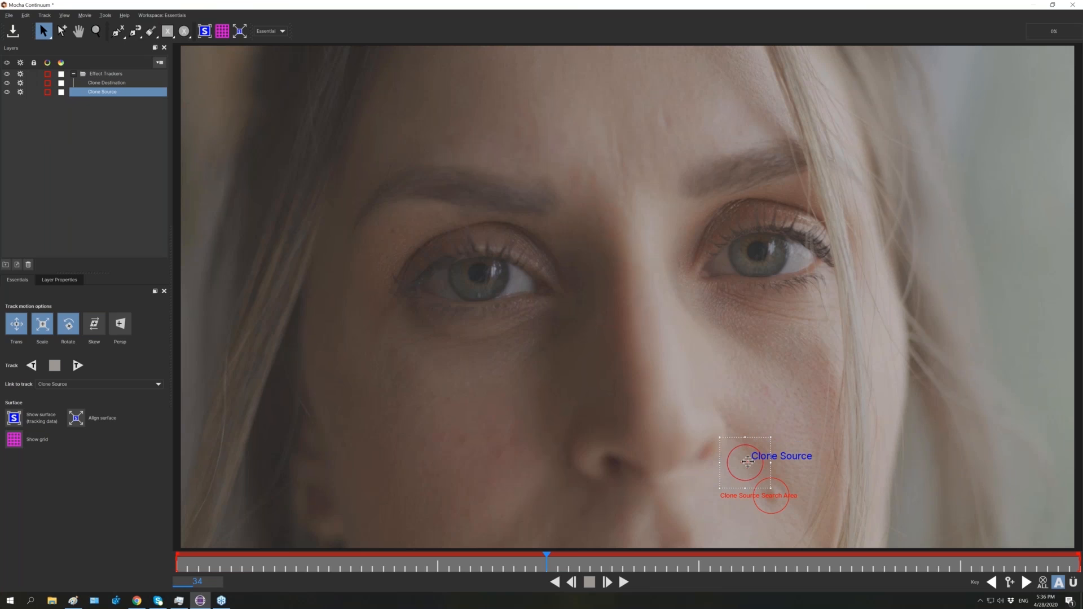
{"action": "left_click", "coordinate": [818, 392]}
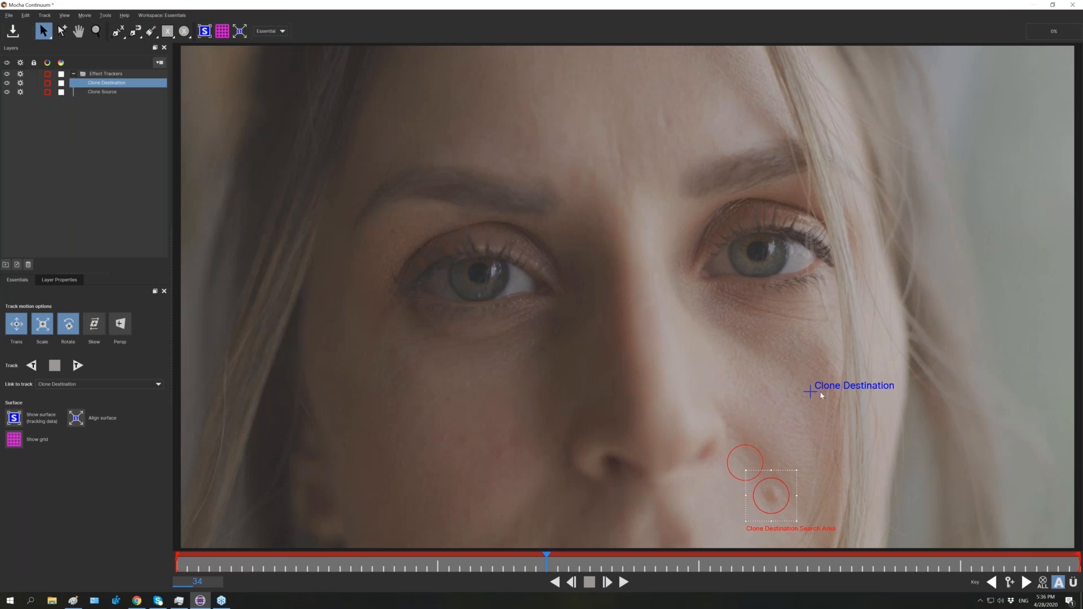
{"action": "mouse_move", "coordinate": [813, 391]}
{"action": "left_mouse_down"}
{"action": "mouse_move", "coordinate": [794, 493]}
{"action": "mouse_move", "coordinate": [773, 496]}
{"action": "left_mouse_up"}
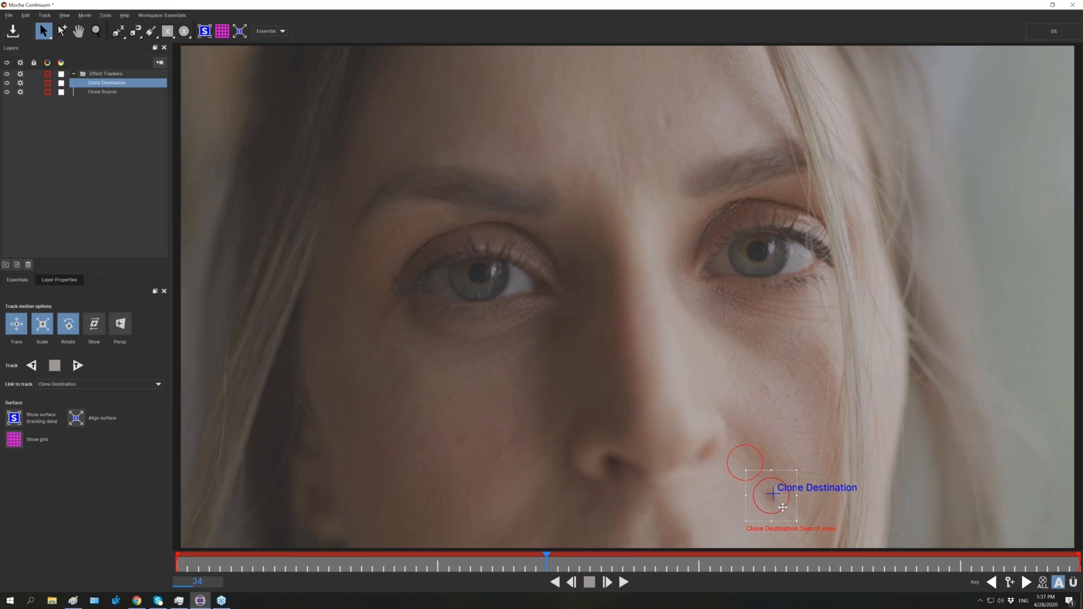
Shift the Clone Source search area toward the mouth and return it around its tracking point beside the nostril.
{"action": "left_click_drag", "start_coordinate": [731, 479], "coordinate": [710, 517]}
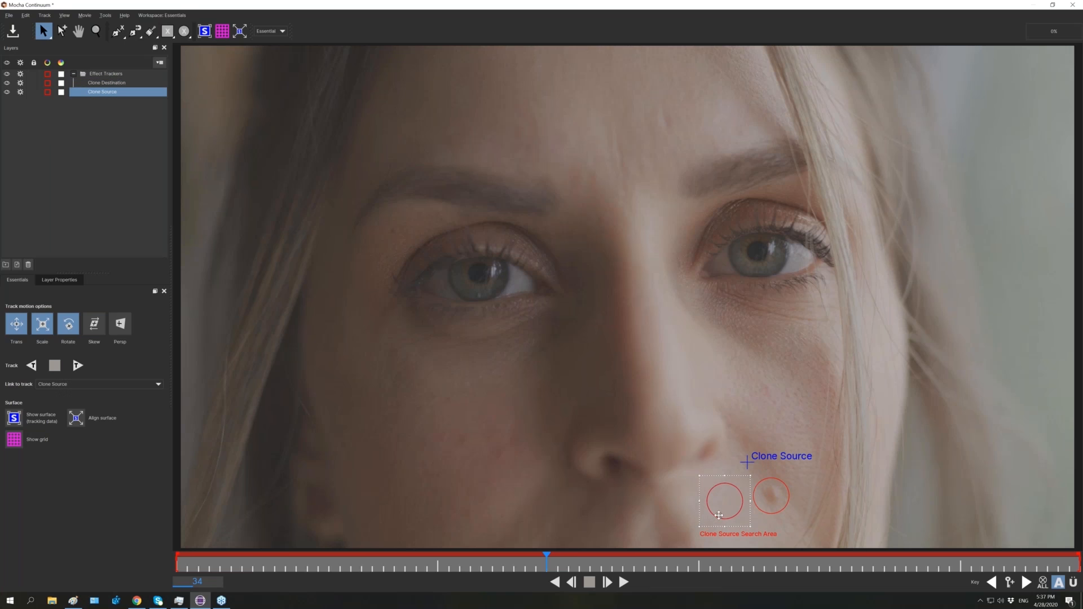
{"action": "left_click_drag", "start_coordinate": [716, 513], "coordinate": [736, 481]}
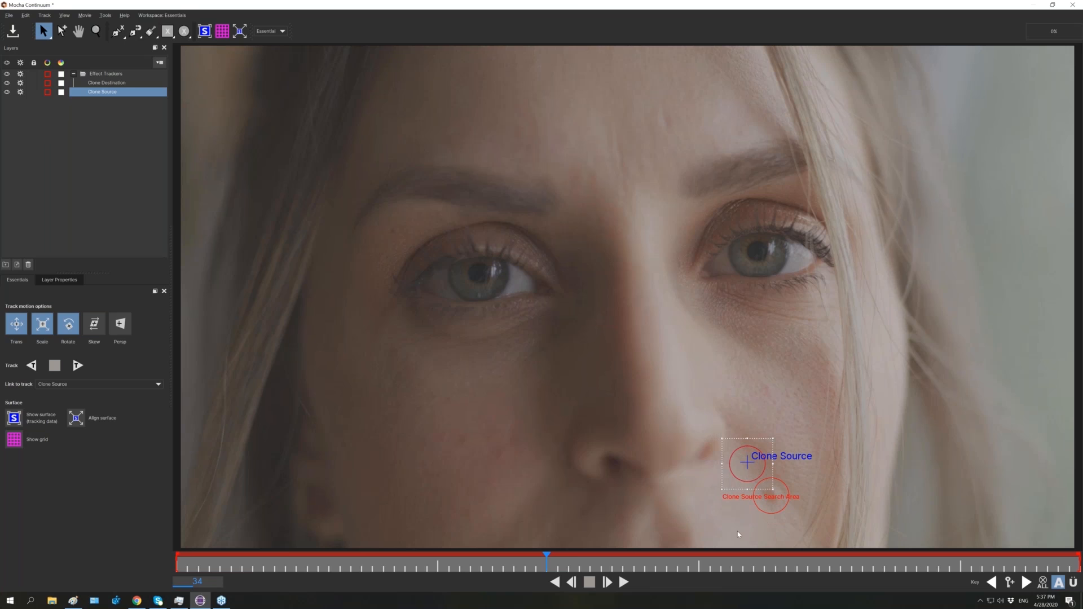
{"action": "left_click", "coordinate": [754, 507]}
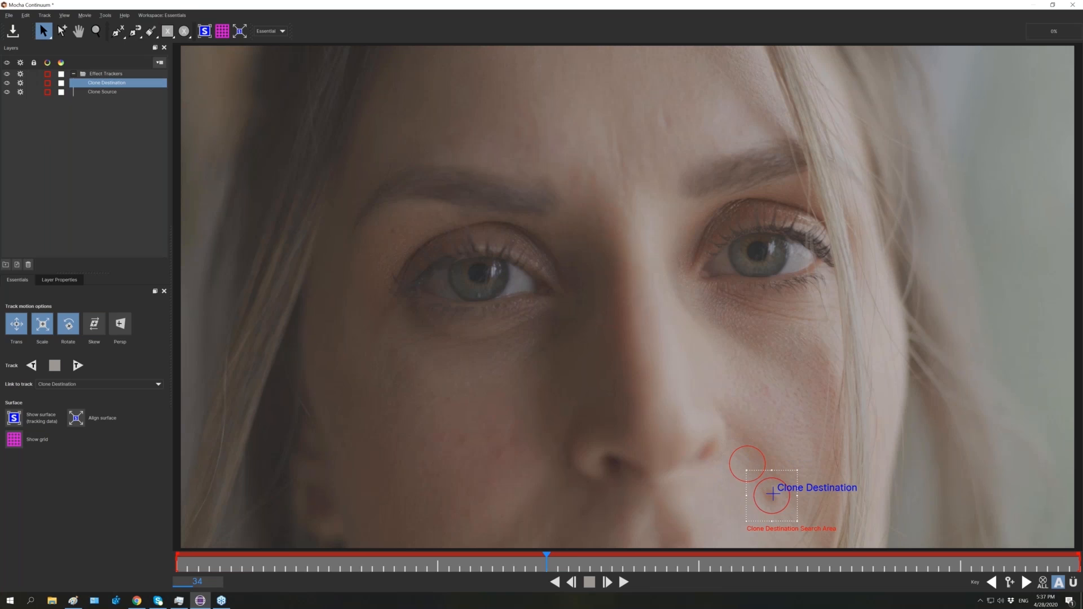
{"action": "left_click", "coordinate": [739, 484]}
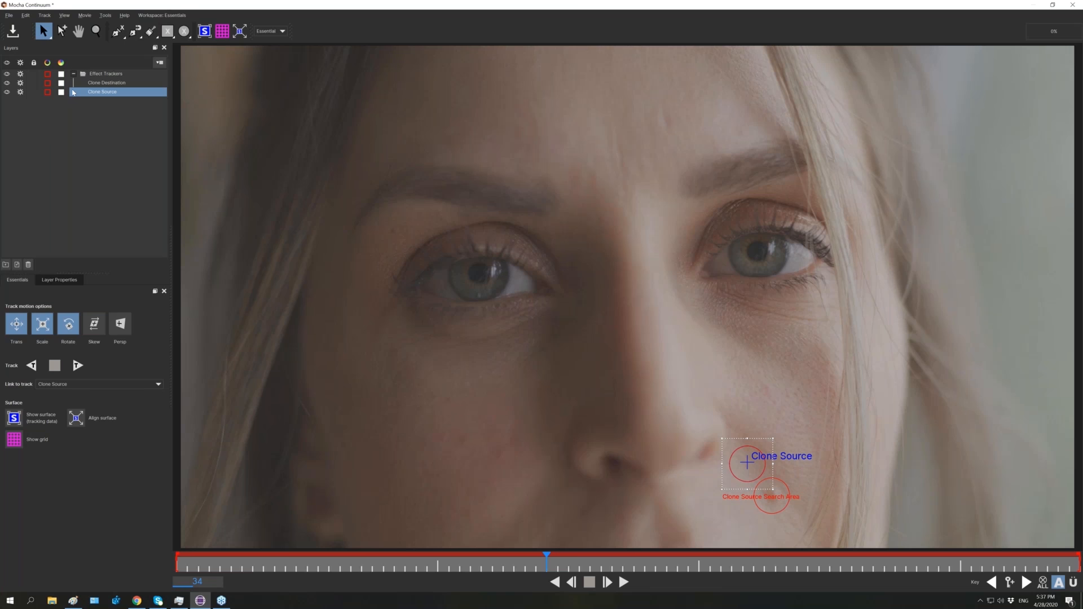
Delete the Effect Trackers group and merge the saved project Mole Track.mocha in its place.
{"action": "left_click", "coordinate": [46, 187]}
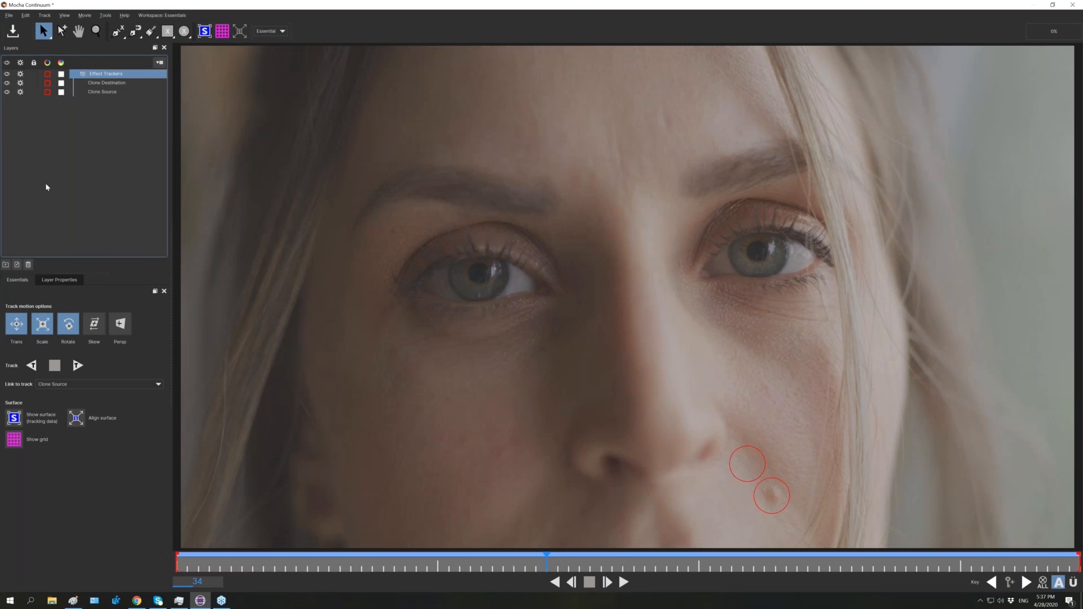
{"action": "key", "text": "Delete"}
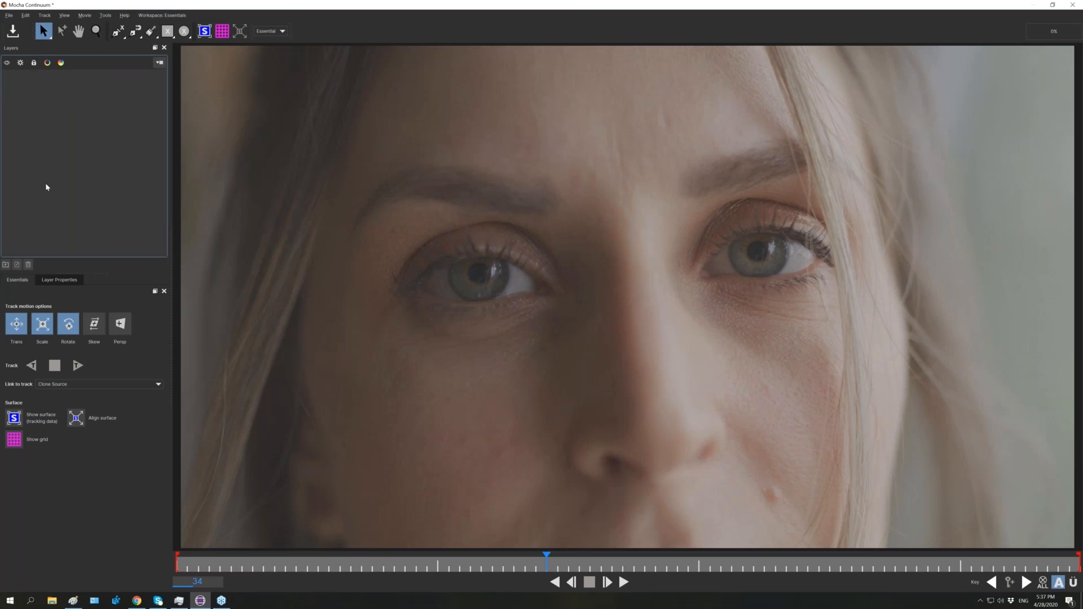
{"action": "left_click", "coordinate": [10, 17]}
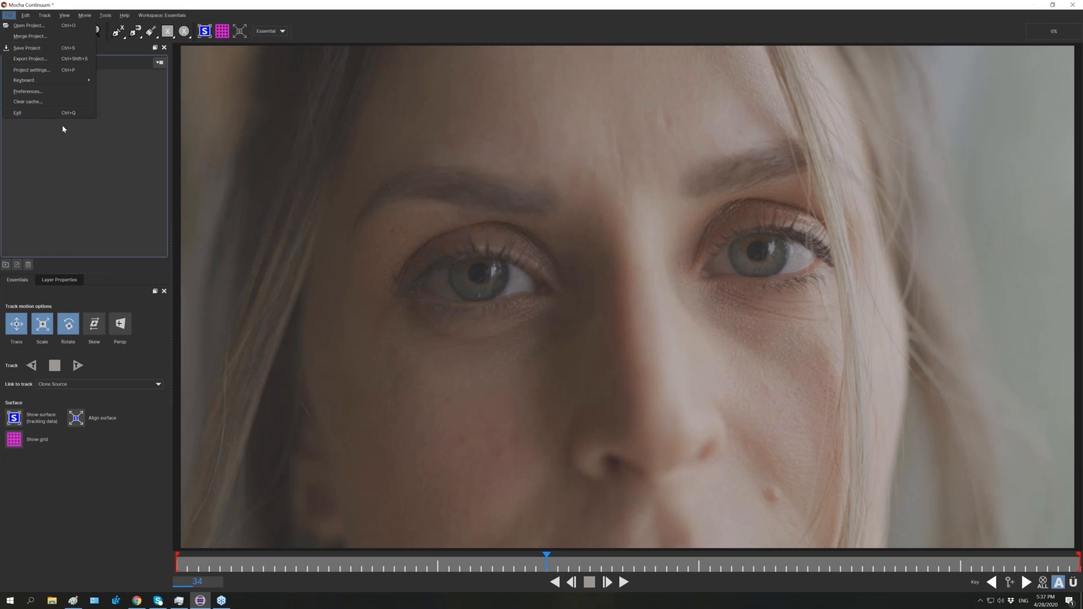
{"action": "left_click", "coordinate": [228, 266]}
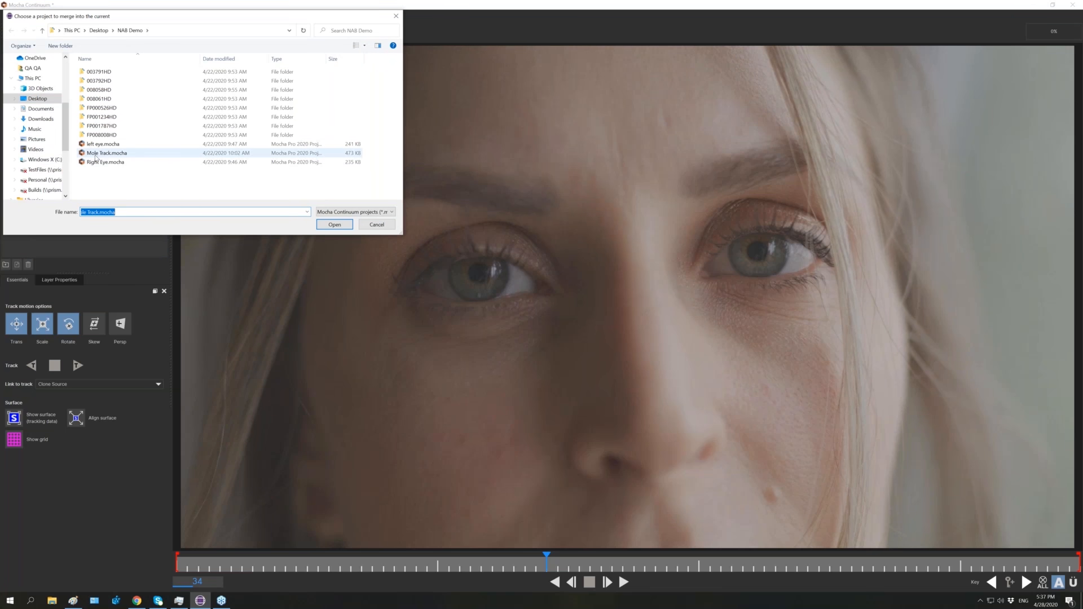
{"action": "double_click", "coordinate": [106, 153]}
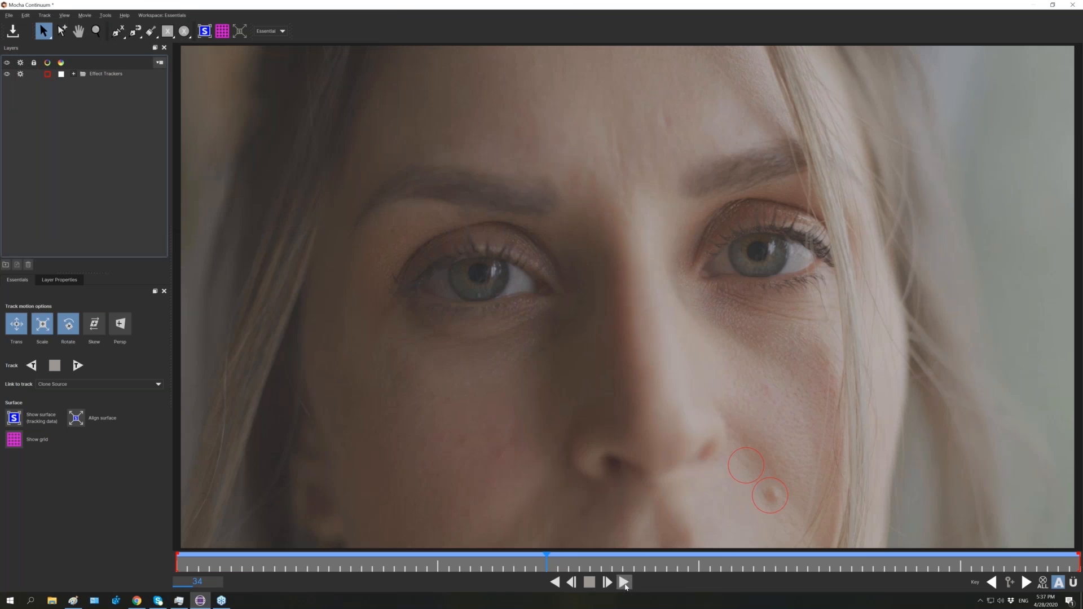
Play the tracked shot and stop it to check how the clone circles follow the mole.
{"action": "left_click", "coordinate": [624, 583]}
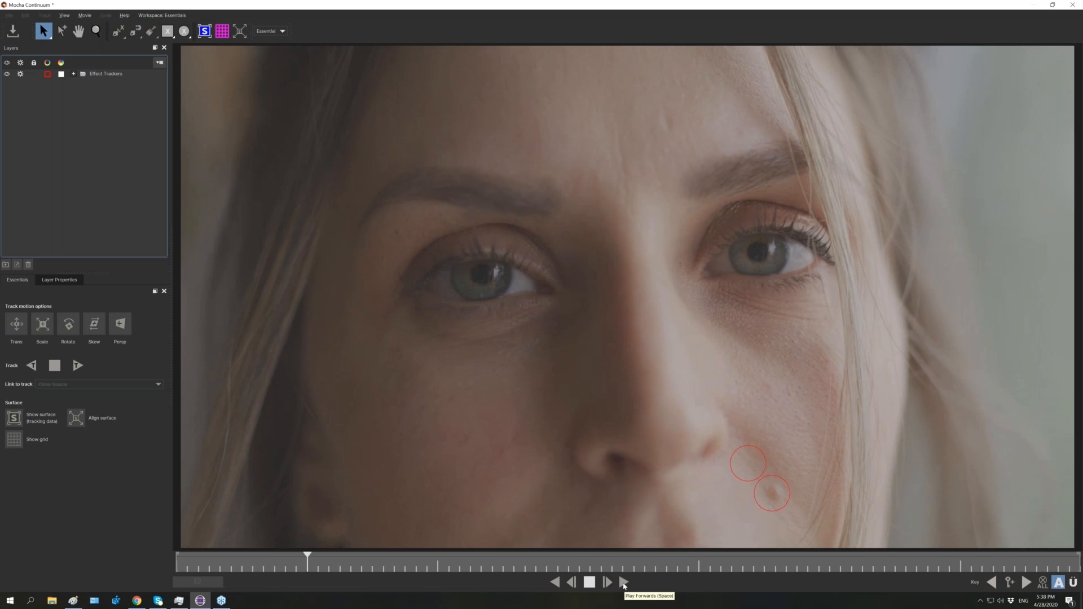
{"action": "left_click", "coordinate": [624, 583]}
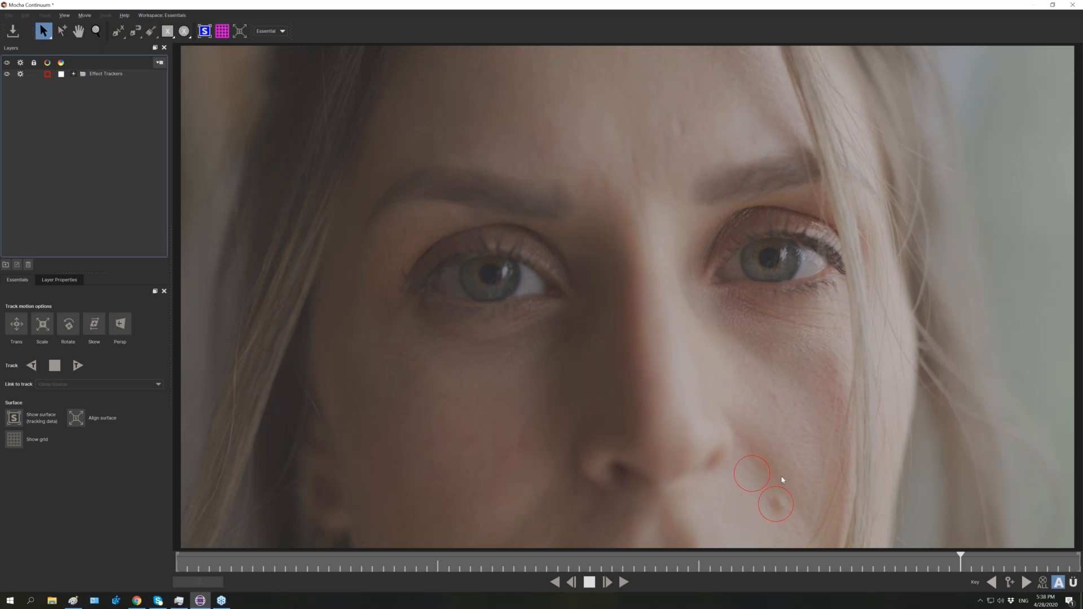
{"action": "left_click", "coordinate": [590, 582]}
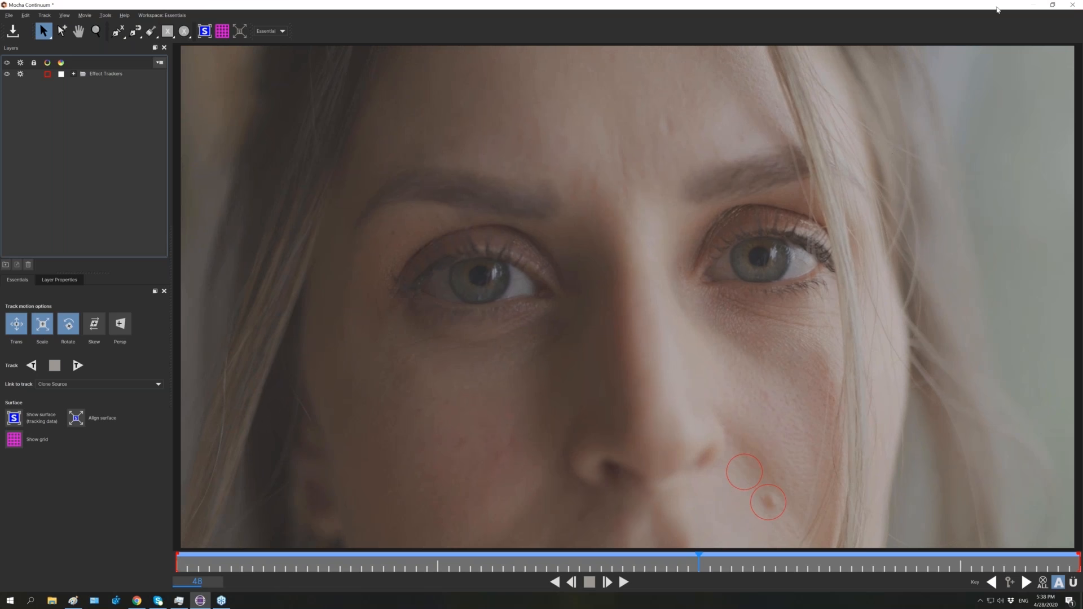
Save the Mocha tracking, return to Media Composer and place the playhead at 01:00:04:16, near the mole clip's start.
{"action": "left_click", "coordinate": [1073, 5]}
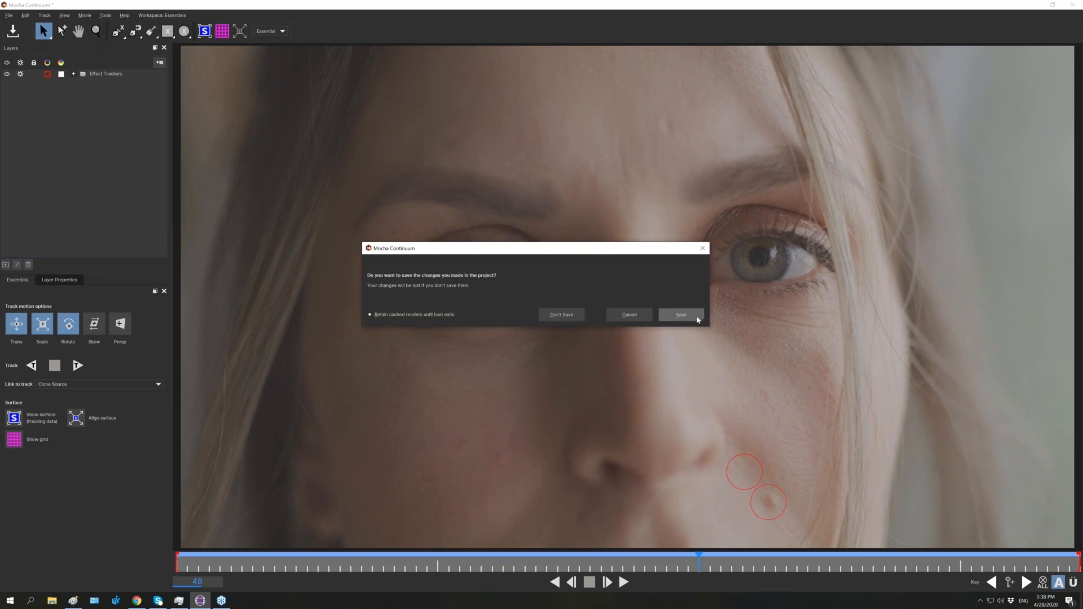
{"action": "left_click", "coordinate": [681, 316]}
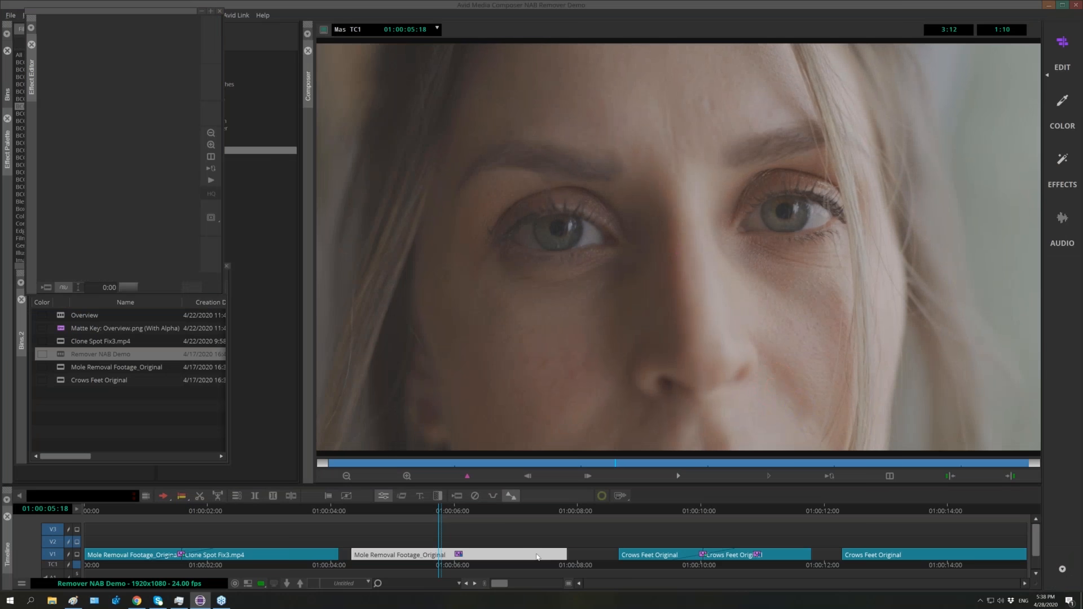
{"action": "left_click", "coordinate": [373, 510]}
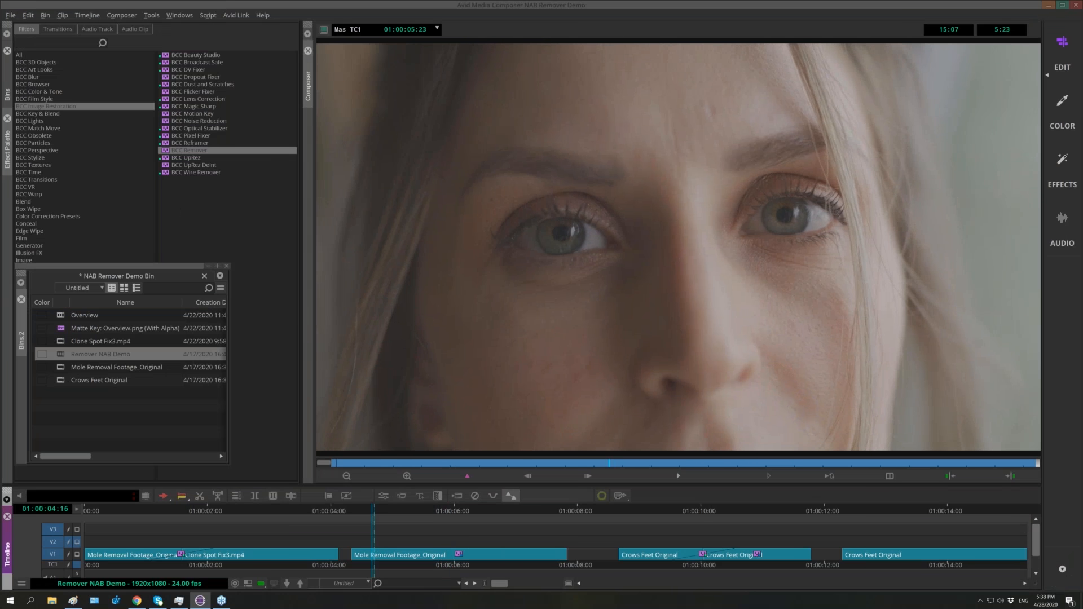
Play the repaired mole clip, park the playhead at 01:00:05:19 and open that clip's BCC Remover settings.
{"action": "key", "text": "space"}
{"action": "left_click_drag", "start_coordinate": [482, 513], "coordinate": [443, 538]}
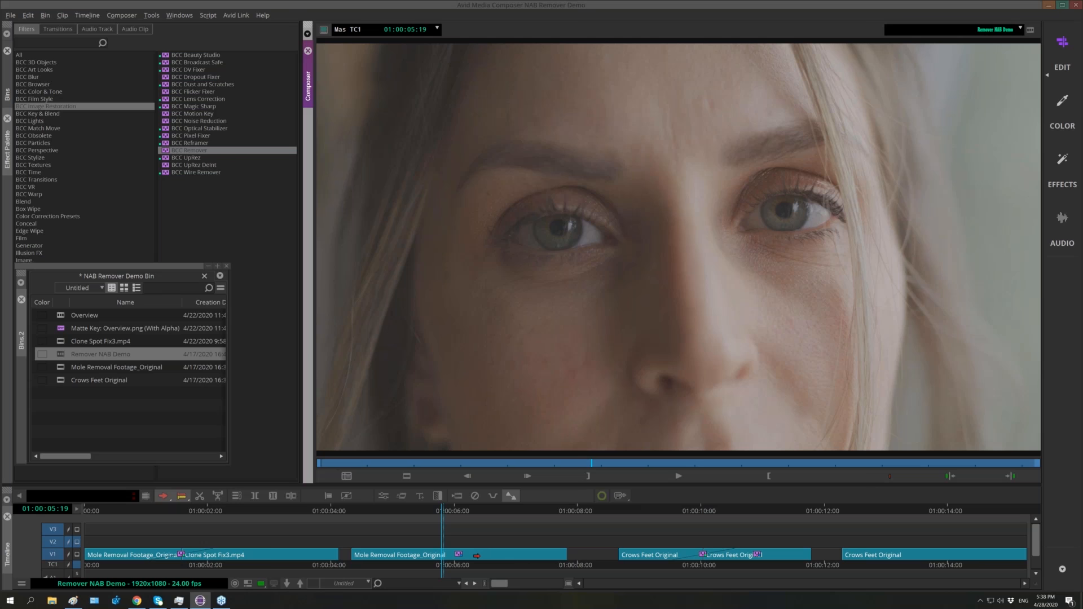
{"action": "left_click", "coordinate": [476, 555]}
{"action": "left_click", "coordinate": [383, 495]}
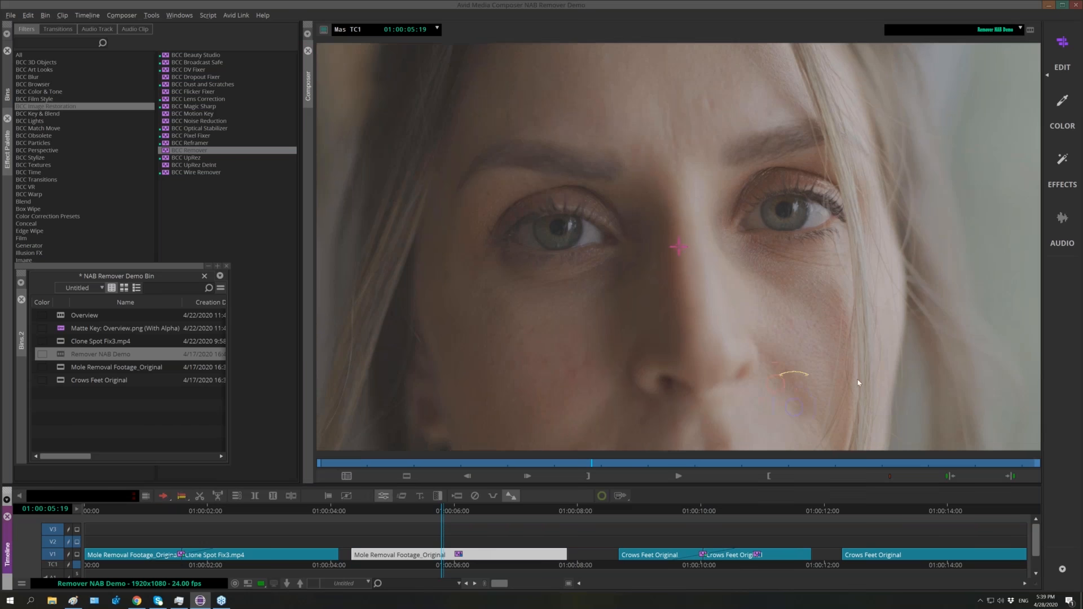
Adjust the clone spot on the cheek, then set Clone Color to 66.46 and Clone Detail to 69.62.
{"action": "left_click_drag", "start_coordinate": [816, 398], "coordinate": [805, 395]}
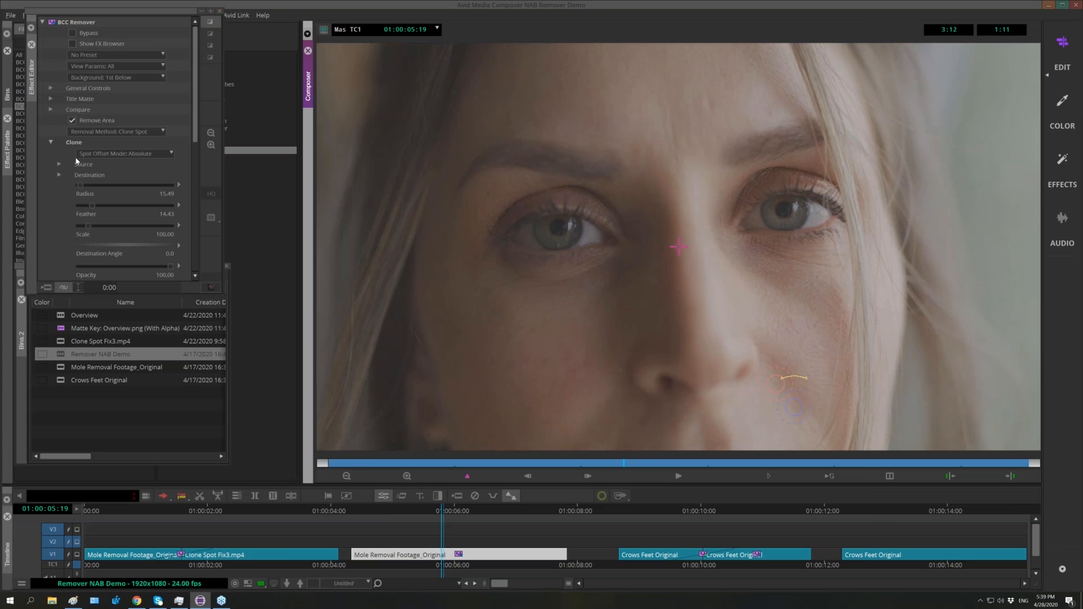
{"action": "scroll", "coordinate": [181, 187], "scroll_direction": "down", "scroll_amount": 5}
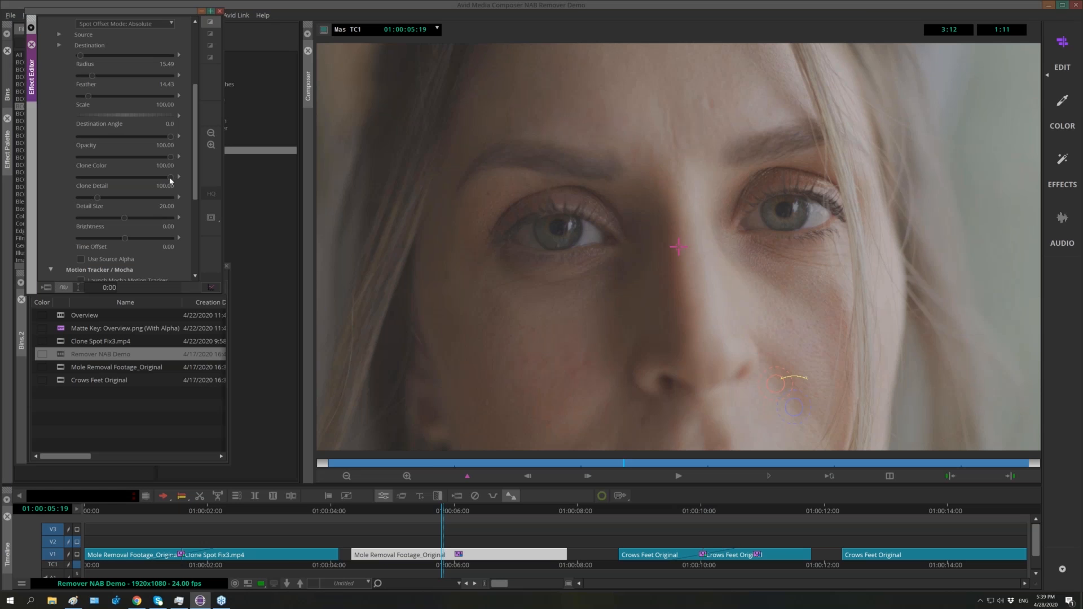
{"action": "left_click_drag", "start_coordinate": [172, 181], "coordinate": [148, 160]}
{"action": "mouse_move", "coordinate": [127, 185]}
{"action": "left_mouse_down"}
{"action": "mouse_move", "coordinate": [117, 185]}
{"action": "mouse_move", "coordinate": [162, 187]}
{"action": "mouse_move", "coordinate": [136, 188]}
{"action": "left_mouse_up"}
Compare the first Crows Feet clip before and after its repair by moving the playhead between 01:00:08:21 and 01:00:11:07.
{"action": "left_click", "coordinate": [653, 497]}
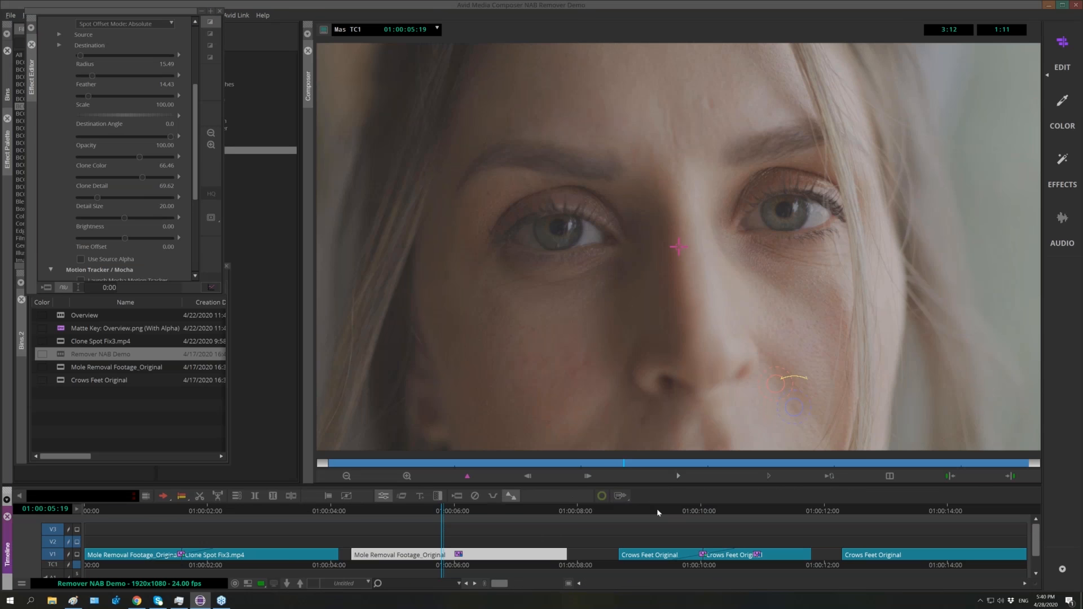
{"action": "left_click", "coordinate": [657, 510]}
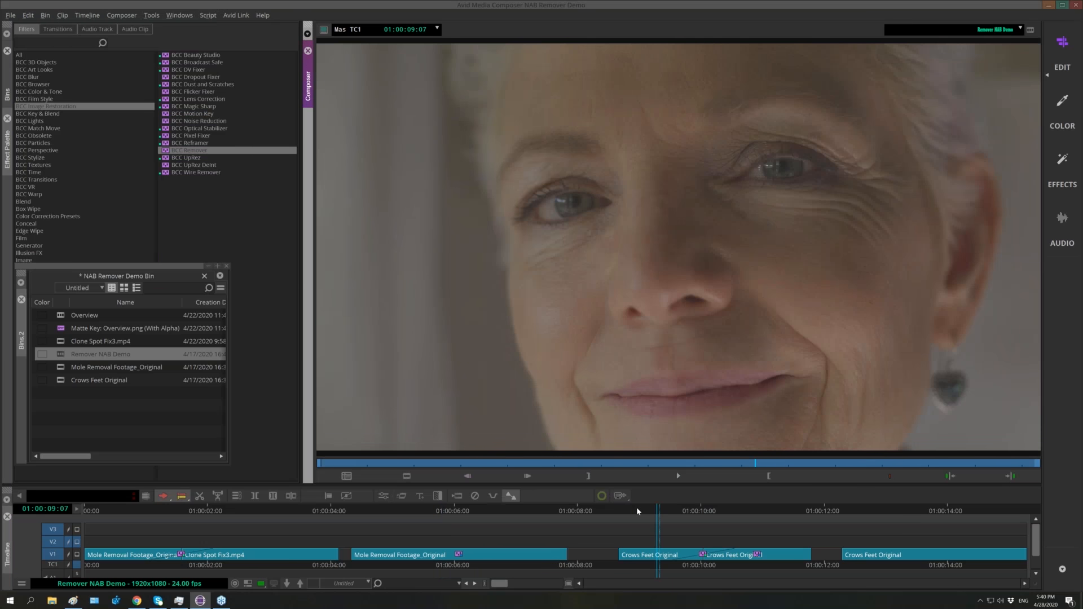
{"action": "left_click", "coordinate": [633, 510]}
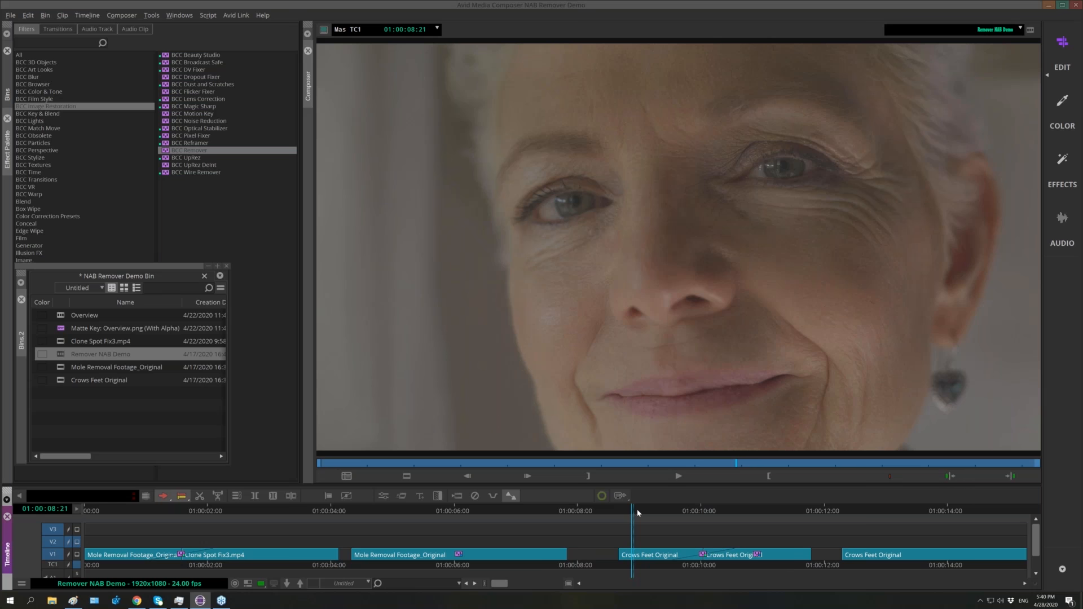
{"action": "left_click_drag", "start_coordinate": [638, 510], "coordinate": [783, 517]}
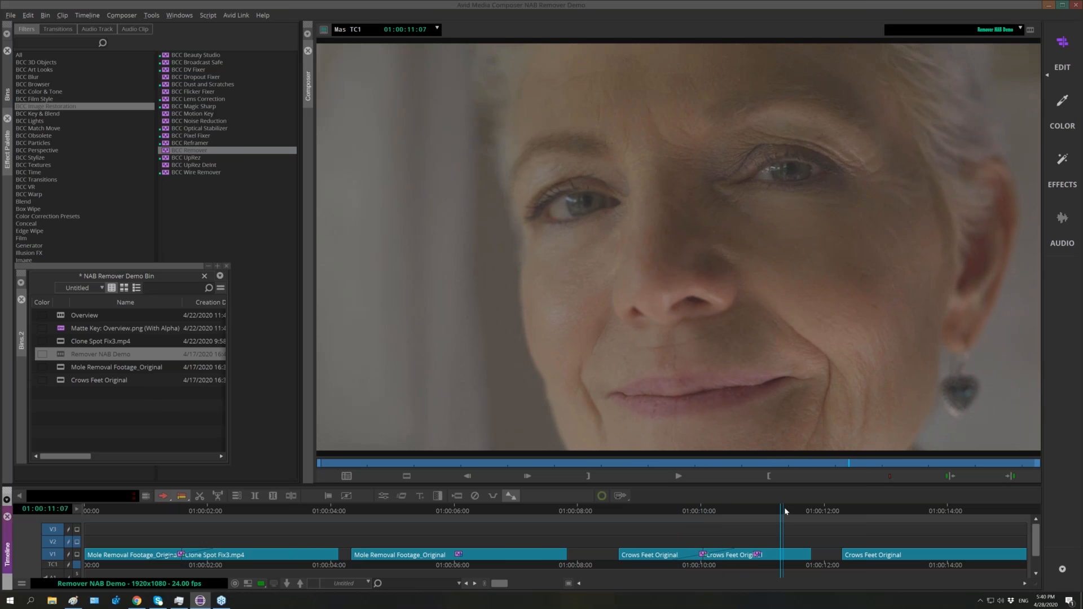
{"action": "key", "text": "Left"}
{"action": "key", "text": "Left"}
{"action": "key", "text": "Right"}
{"action": "key", "text": "Right"}
{"action": "key", "text": "Right"}
Apply BCC Remover to the last Crows Feet Original clip and open its effect settings at 01:00:12:23.
{"action": "left_click", "coordinate": [883, 510]}
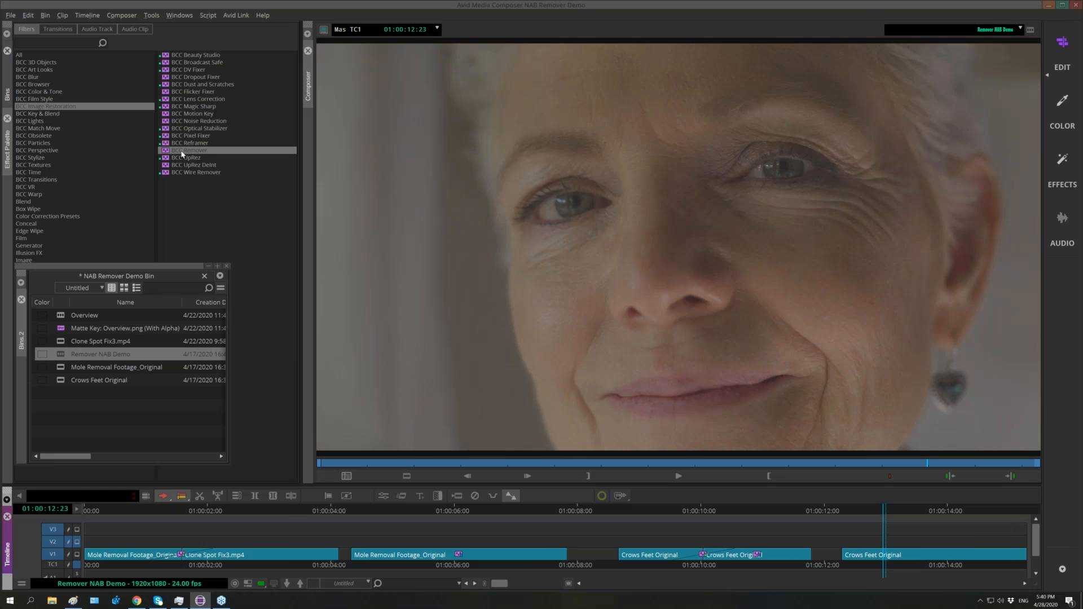
{"action": "left_click_drag", "start_coordinate": [182, 153], "coordinate": [878, 561]}
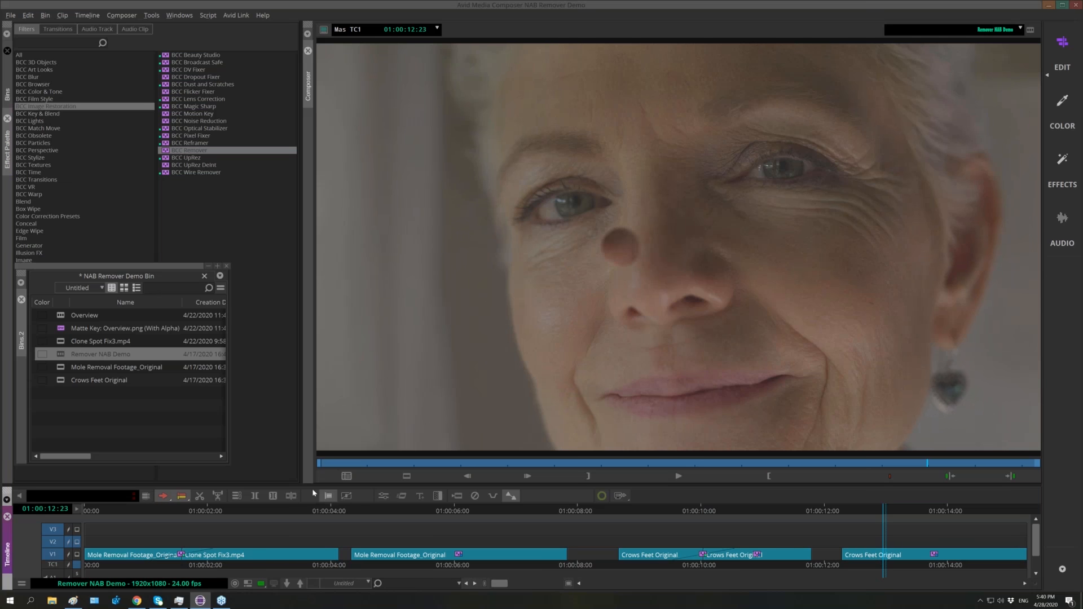
{"action": "left_click", "coordinate": [383, 495]}
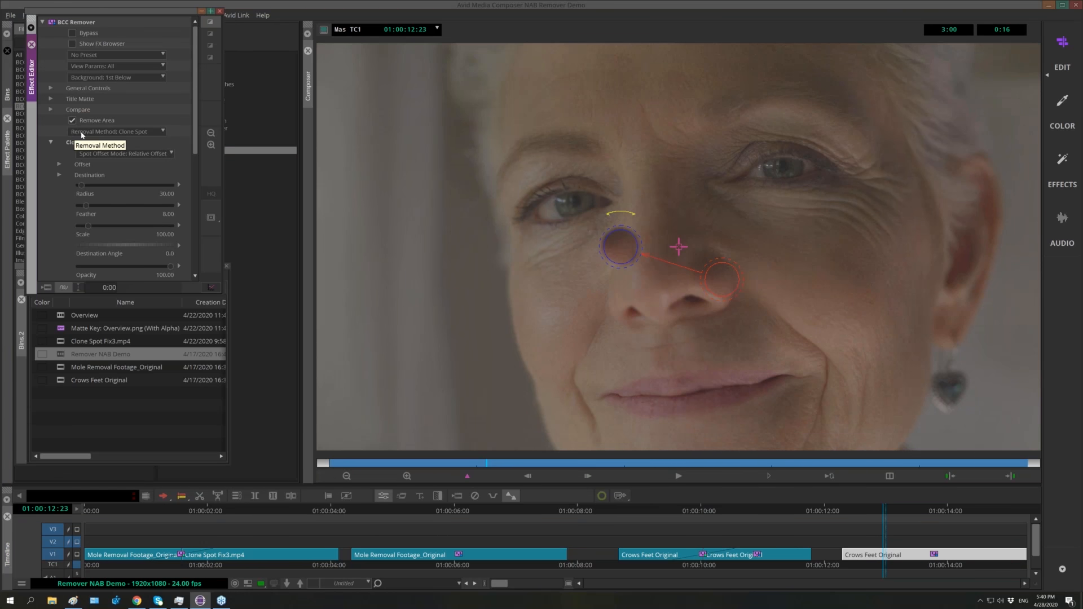
Try covering the under-eye wrinkles with a clone spot in Absolute offset mode, radius 74.01, sampling the cheek skin below.
{"action": "left_click", "coordinate": [124, 154]}
{"action": "left_click", "coordinate": [122, 175]}
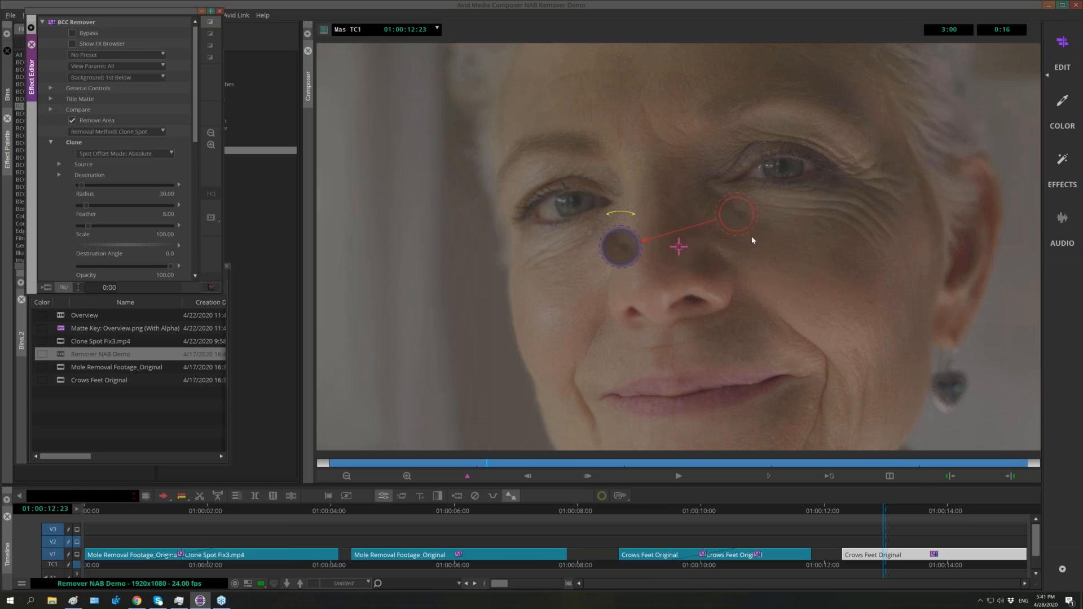
{"action": "left_click_drag", "start_coordinate": [753, 228], "coordinate": [808, 305]}
{"action": "left_click_drag", "start_coordinate": [628, 249], "coordinate": [826, 213]}
{"action": "left_click_drag", "start_coordinate": [806, 302], "coordinate": [831, 311]}
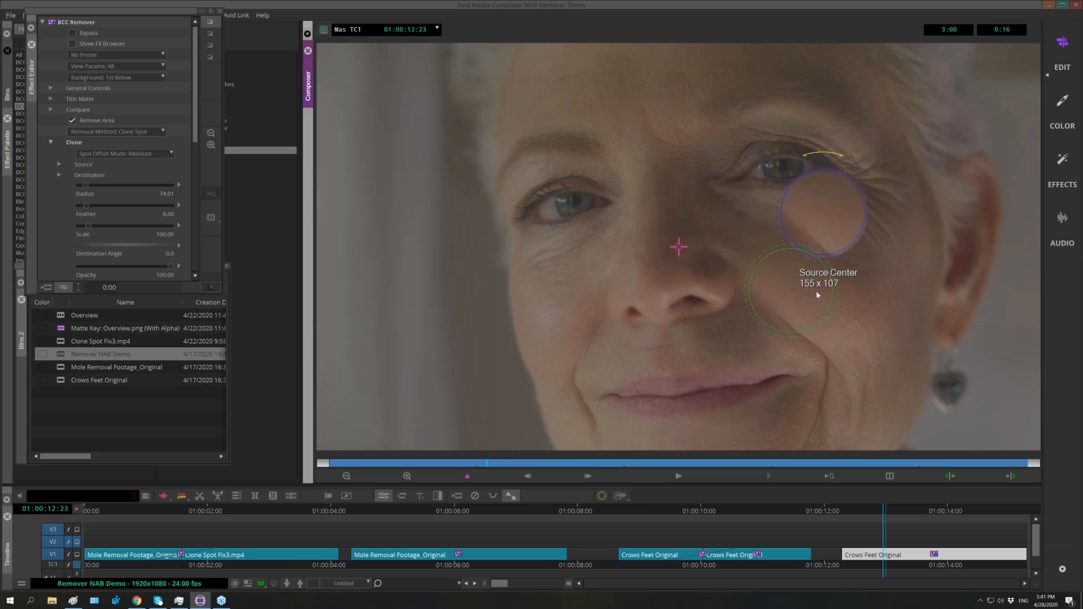
{"action": "left_click_drag", "start_coordinate": [824, 210], "coordinate": [849, 225]}
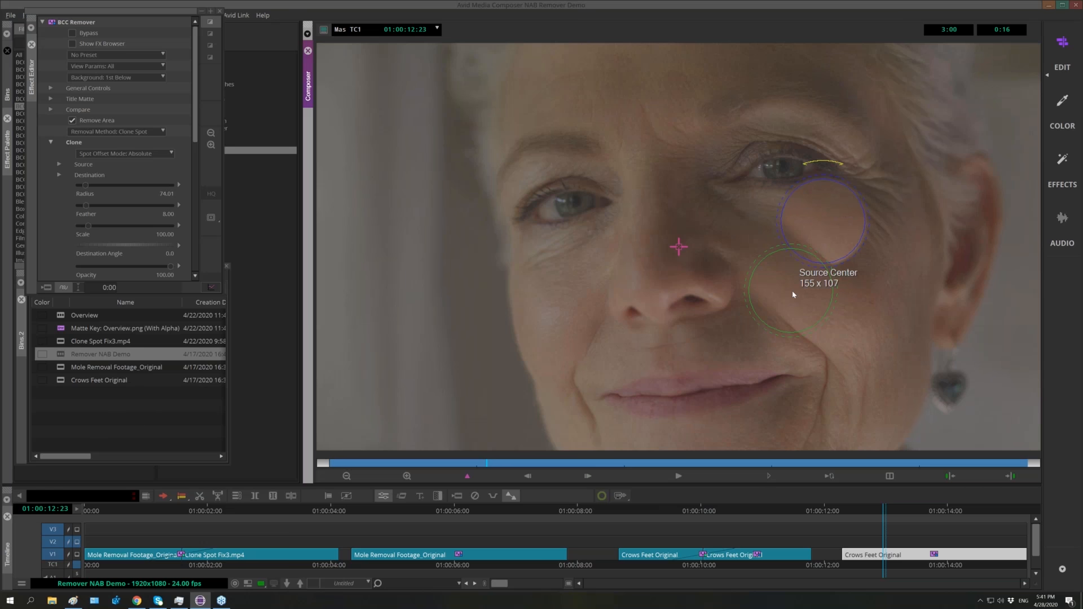
{"action": "left_click_drag", "start_coordinate": [841, 241], "coordinate": [813, 247]}
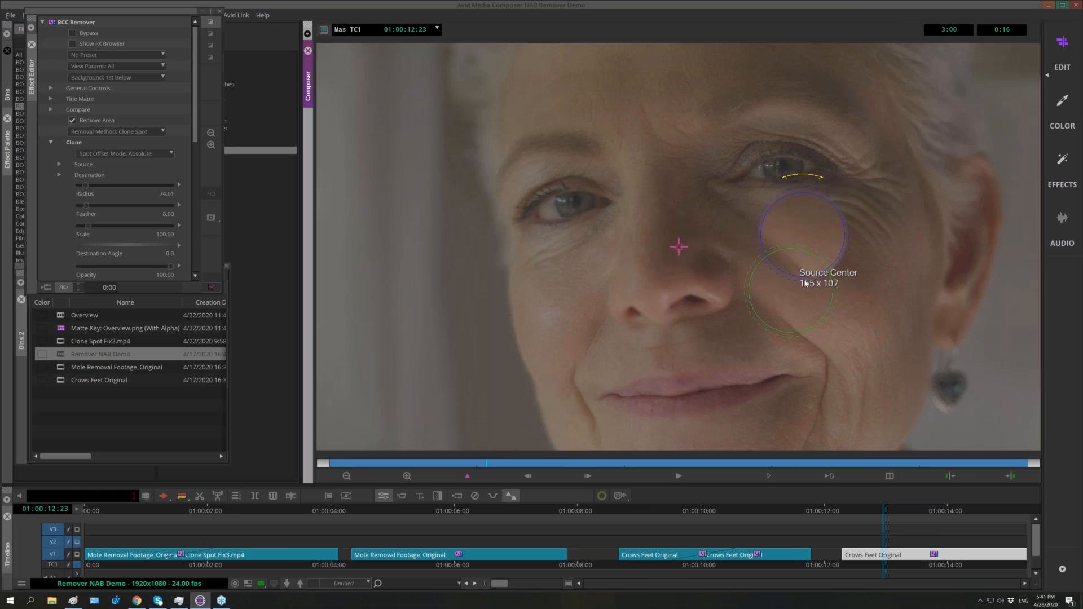
Set the removal method to Clone Shape and launch Mocha through PixelChooser to mask the area.
{"action": "left_click", "coordinate": [86, 134]}
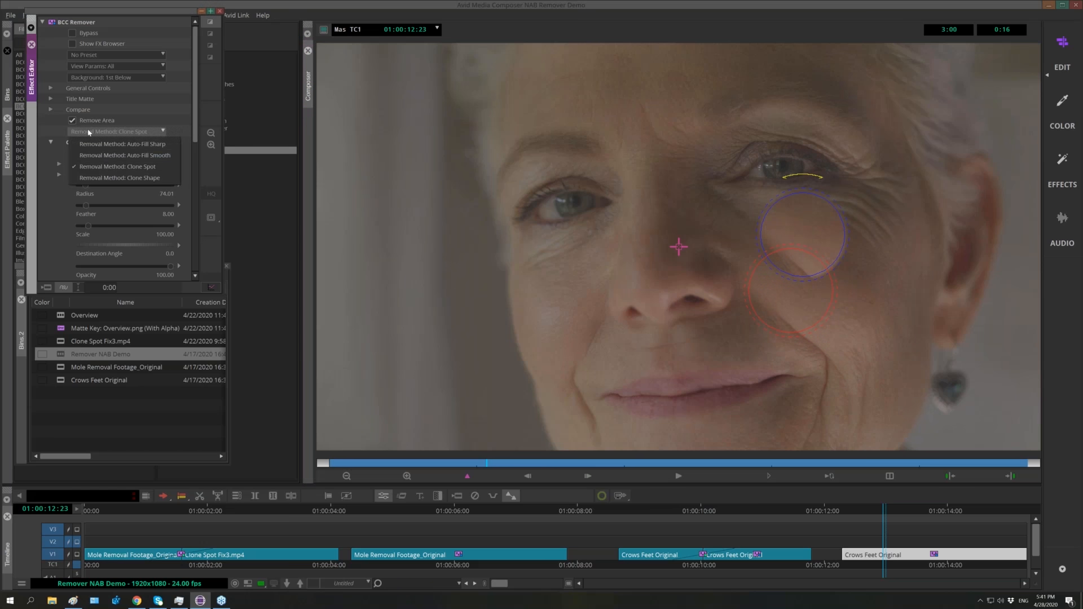
{"action": "left_click", "coordinate": [141, 179]}
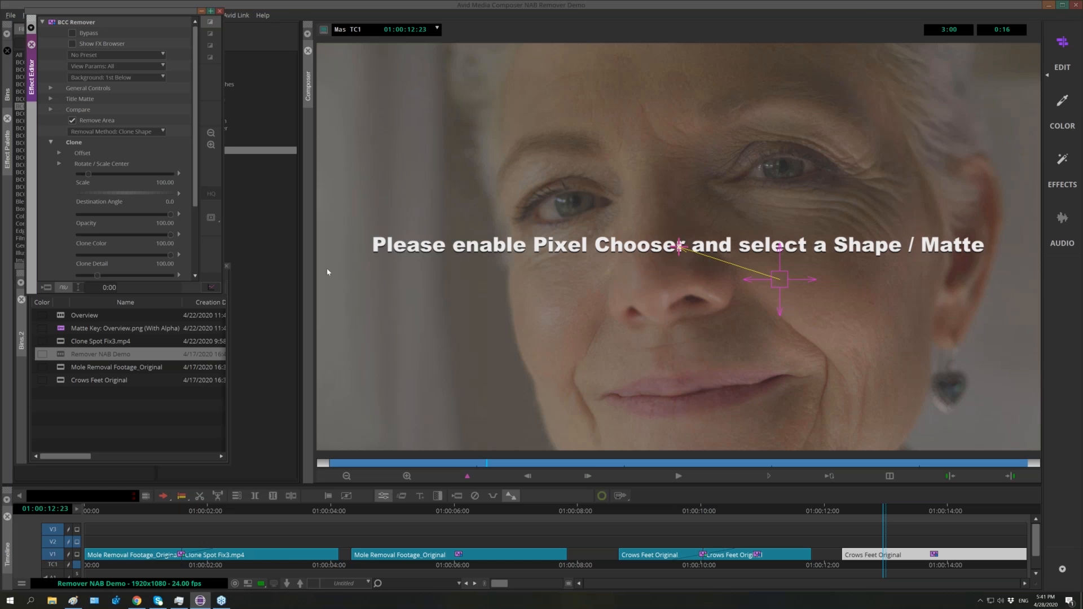
{"action": "left_click", "coordinate": [51, 144]}
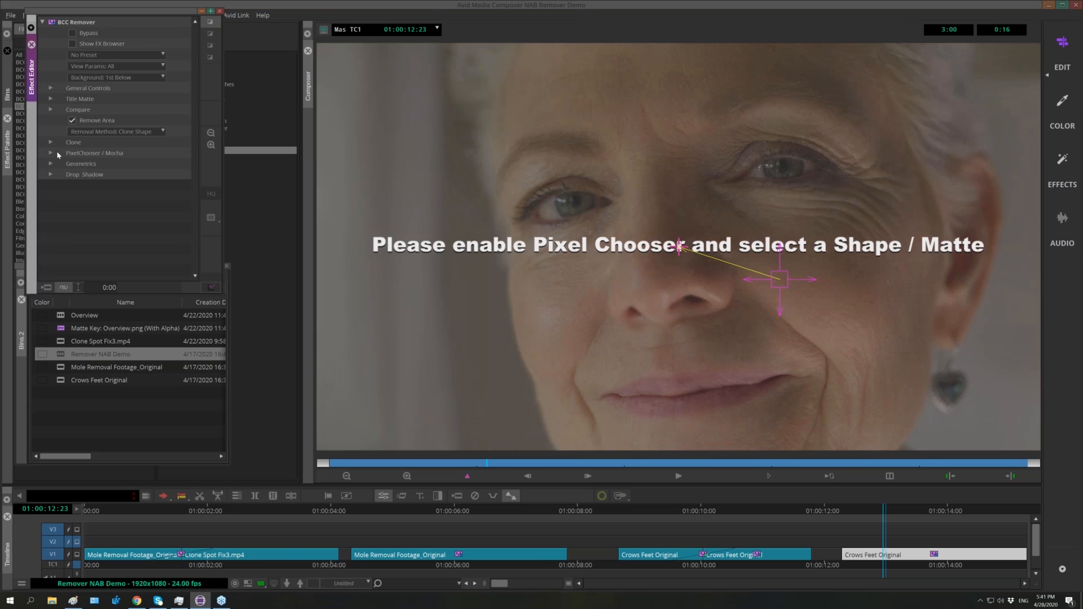
{"action": "left_click", "coordinate": [51, 153]}
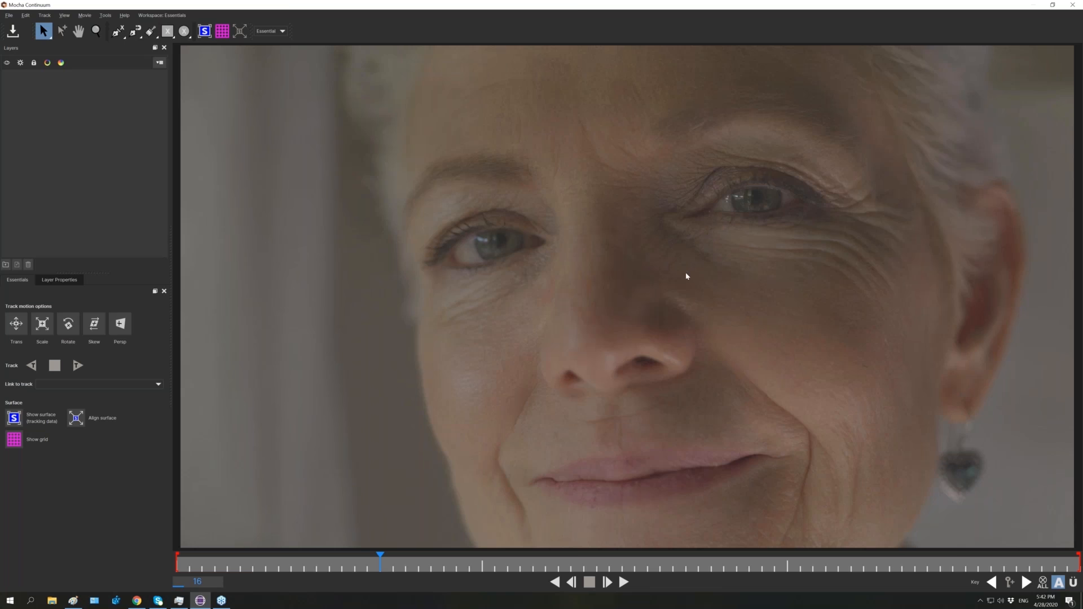
Draw a closed X-spline around the wrinkles beneath the eye nearest the earring at frame 16.
{"action": "left_click", "coordinate": [118, 34]}
{"action": "left_click", "coordinate": [713, 243]}
{"action": "left_click", "coordinate": [768, 233]}
{"action": "left_click", "coordinate": [841, 214]}
{"action": "left_click", "coordinate": [887, 219]}
{"action": "left_click", "coordinate": [898, 236]}
{"action": "left_click", "coordinate": [908, 283]}
{"action": "left_click", "coordinate": [893, 317]}
{"action": "left_click", "coordinate": [817, 314]}
{"action": "left_click", "coordinate": [777, 282]}
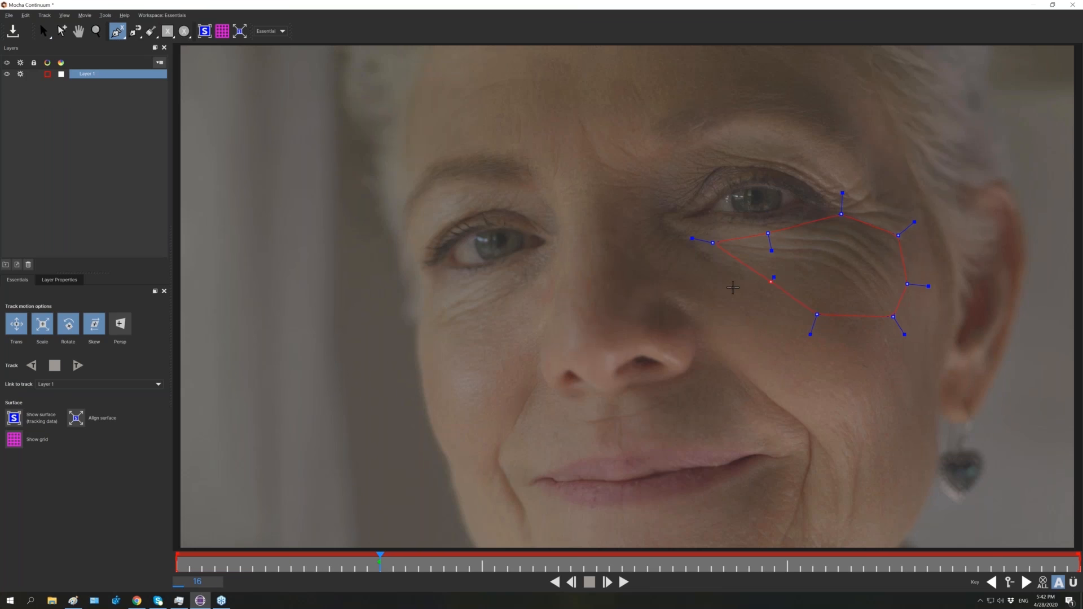
{"action": "right_click", "coordinate": [722, 271]}
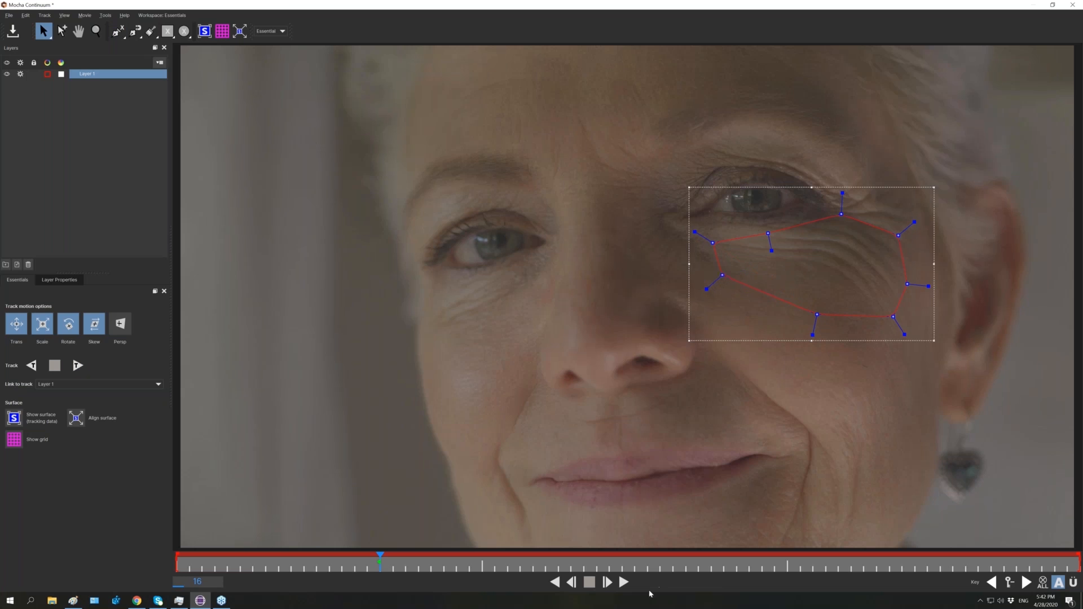
Track the under-eye shape forward, play back the result and park at frame 34.
{"action": "left_click", "coordinate": [78, 366]}
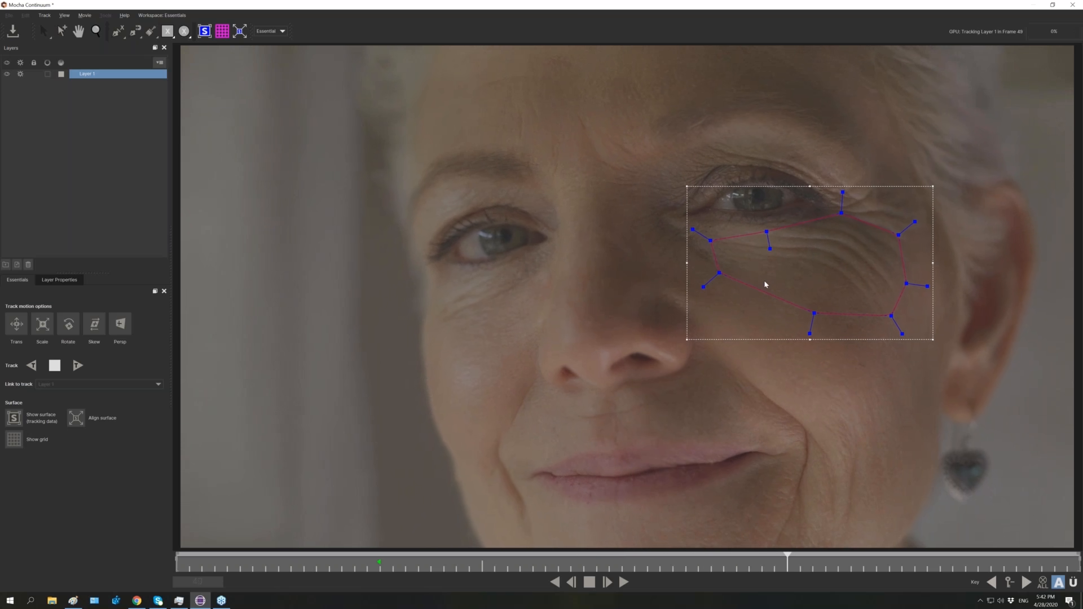
{"action": "left_click", "coordinate": [532, 564]}
{"action": "left_click", "coordinate": [624, 583]}
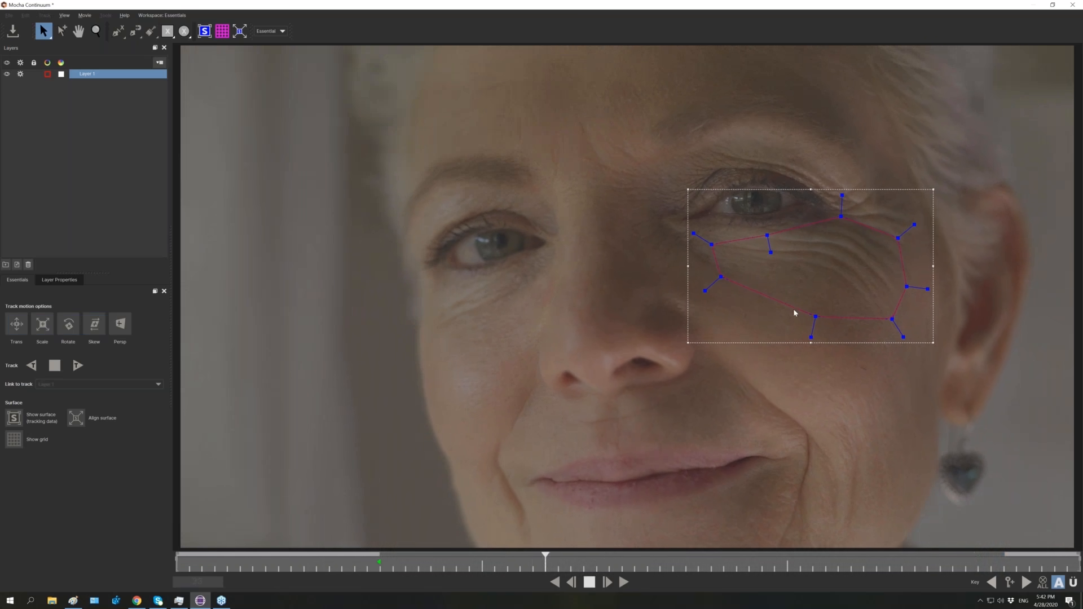
{"action": "left_click", "coordinate": [589, 582]}
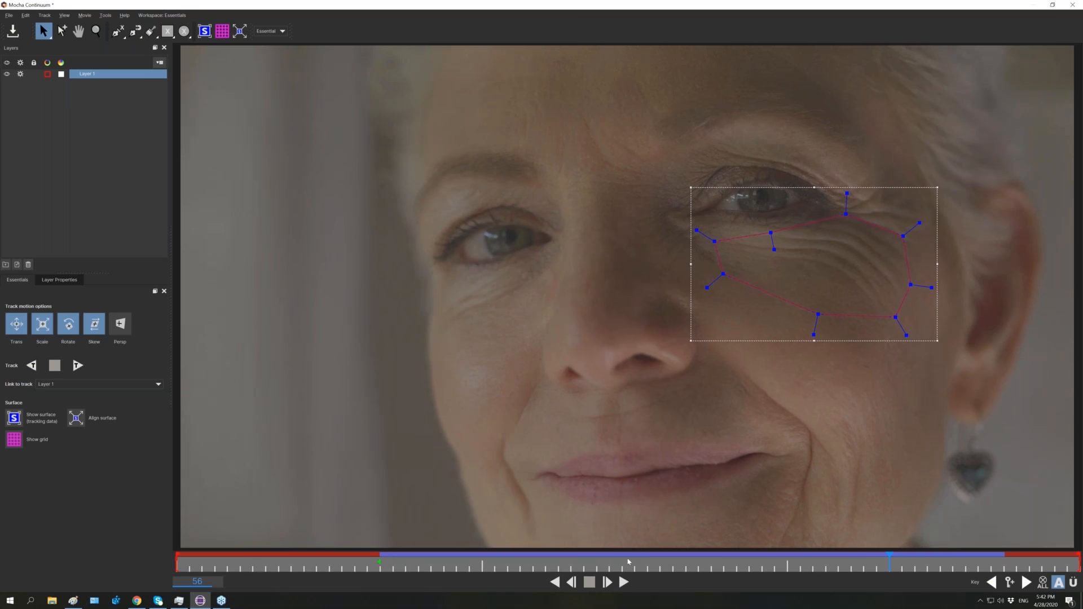
{"action": "left_click", "coordinate": [608, 566]}
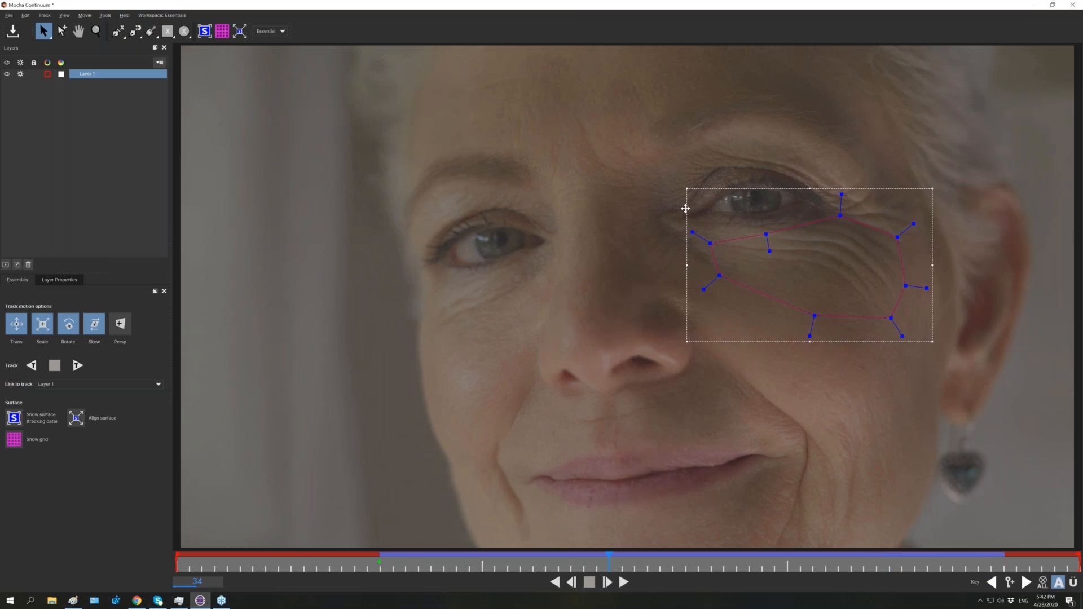
Delete the hand-drawn layer and merge the saved project left eye.mocha in its place.
{"action": "left_click", "coordinate": [85, 79]}
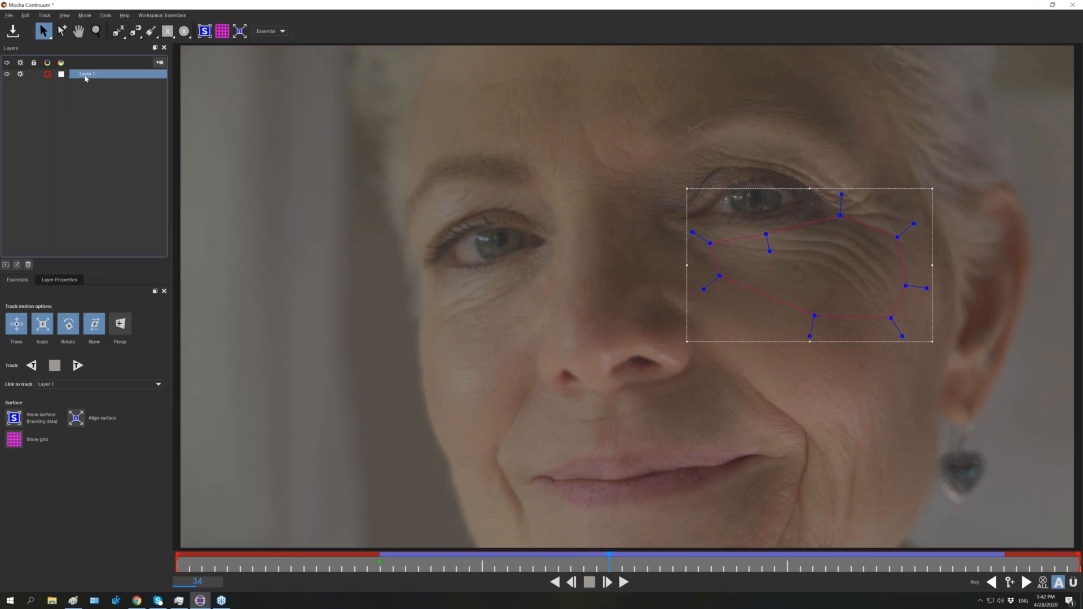
{"action": "key", "text": "Delete"}
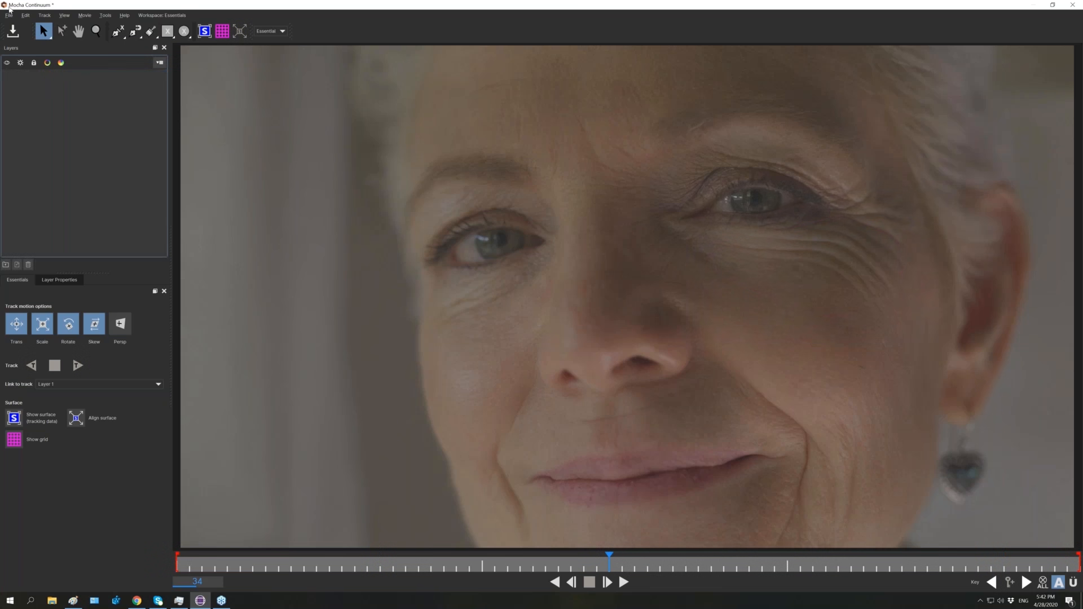
{"action": "left_click", "coordinate": [9, 15]}
{"action": "left_click", "coordinate": [28, 37]}
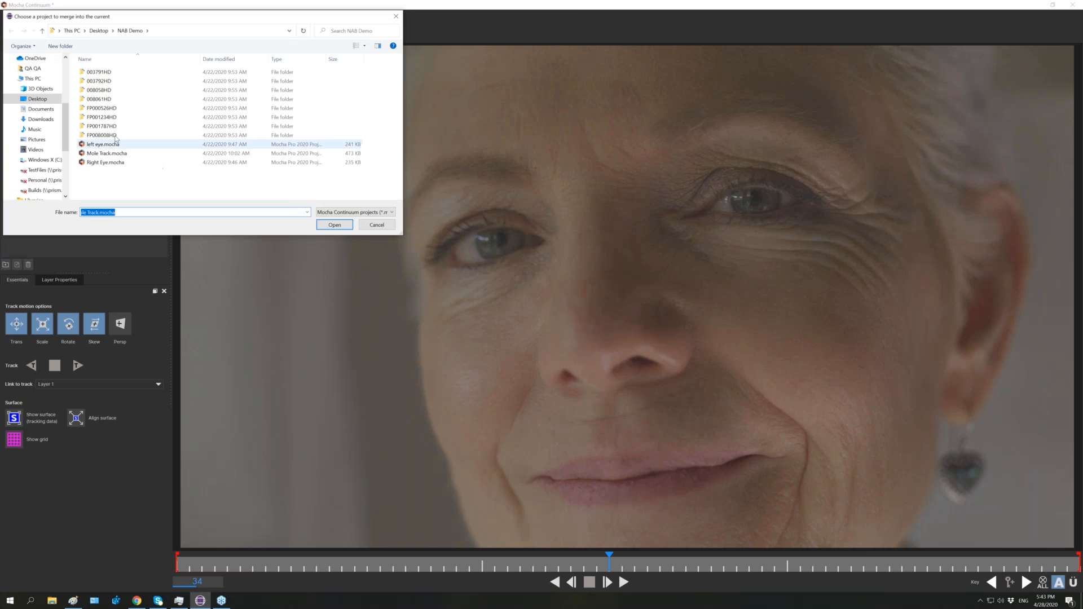
{"action": "double_click", "coordinate": [94, 145]}
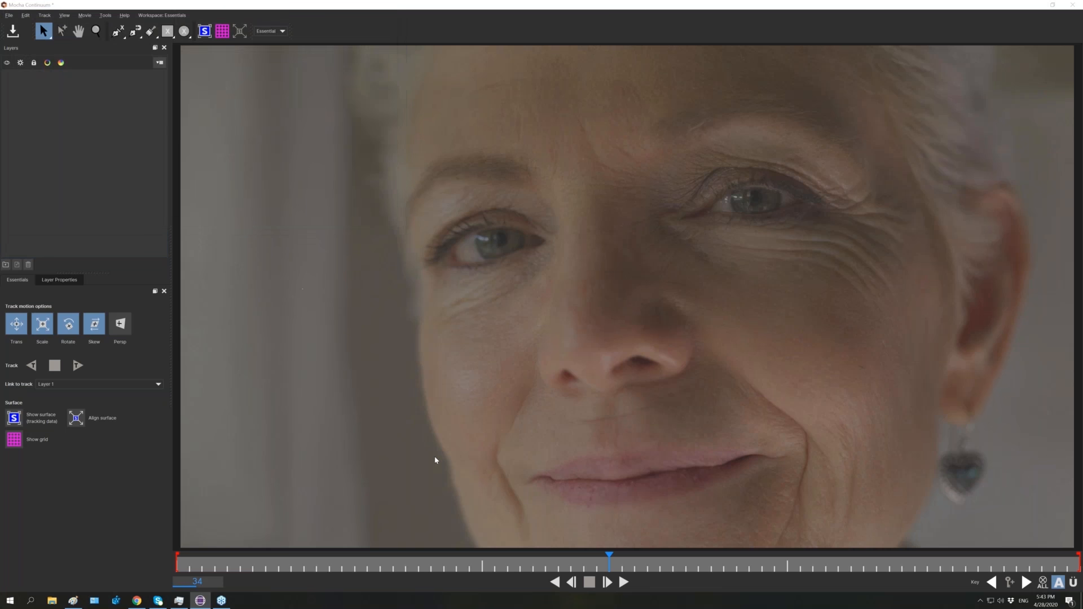
{"action": "left_click", "coordinate": [697, 258]}
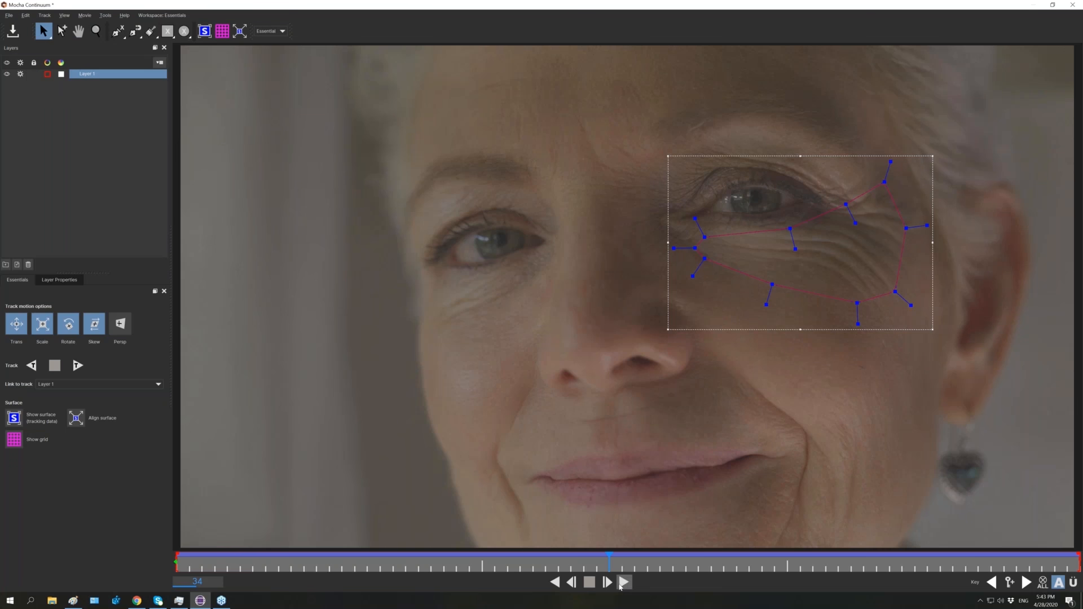
Play the merged eye track to check it, then close Mocha with the changes saved and return to Media Composer.
{"action": "left_click", "coordinate": [624, 583]}
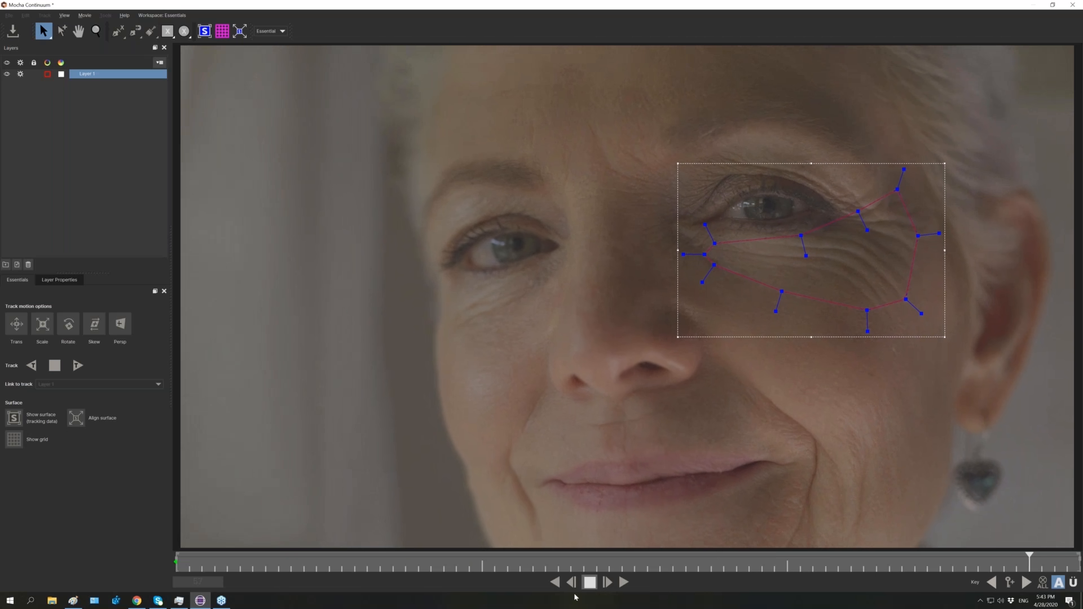
{"action": "left_click", "coordinate": [590, 582]}
{"action": "left_click", "coordinate": [1073, 5]}
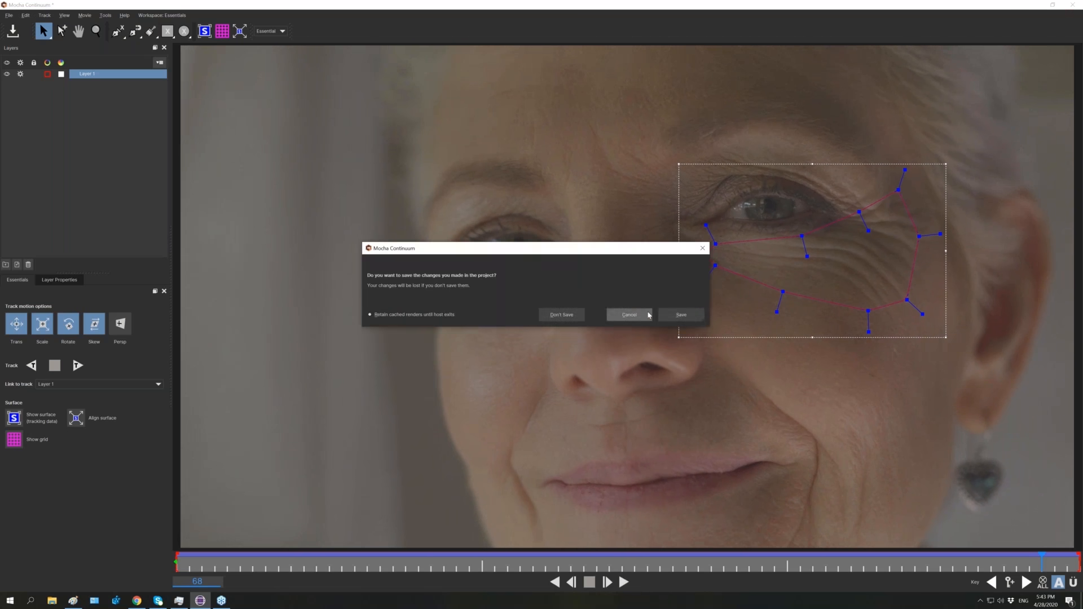
{"action": "left_click", "coordinate": [680, 315]}
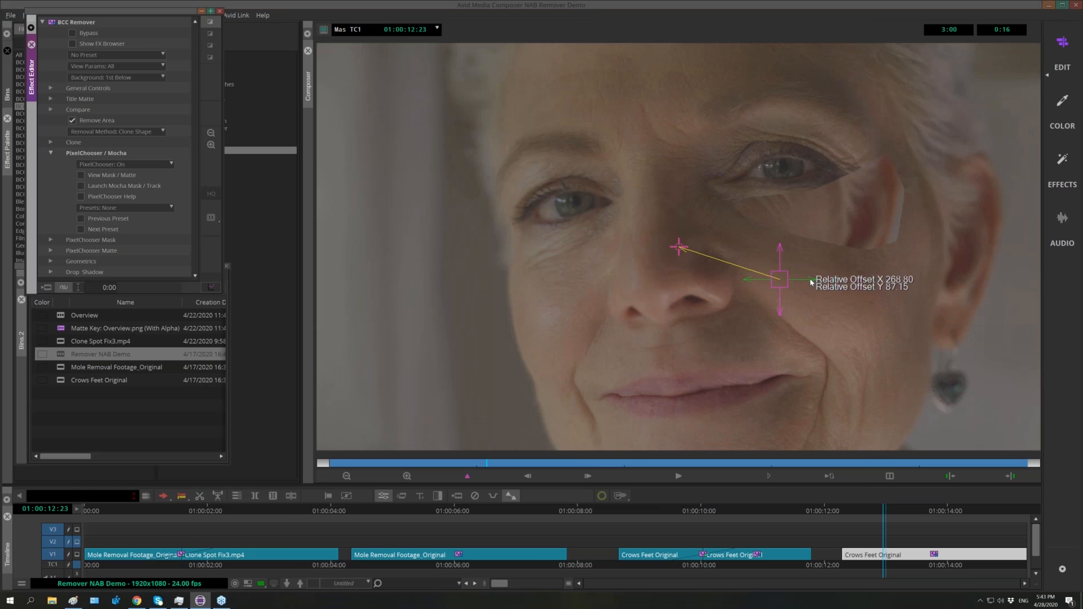
Shift the clone shape's offset so smooth cheek skin covers the under-eye wrinkles, then collapse the PixelChooser settings.
{"action": "mouse_move", "coordinate": [808, 281]}
{"action": "left_mouse_down"}
{"action": "mouse_move", "coordinate": [754, 285]}
{"action": "mouse_move", "coordinate": [713, 244]}
{"action": "mouse_move", "coordinate": [721, 240]}
{"action": "mouse_move", "coordinate": [718, 294]}
{"action": "mouse_move", "coordinate": [743, 292]}
{"action": "left_mouse_up"}
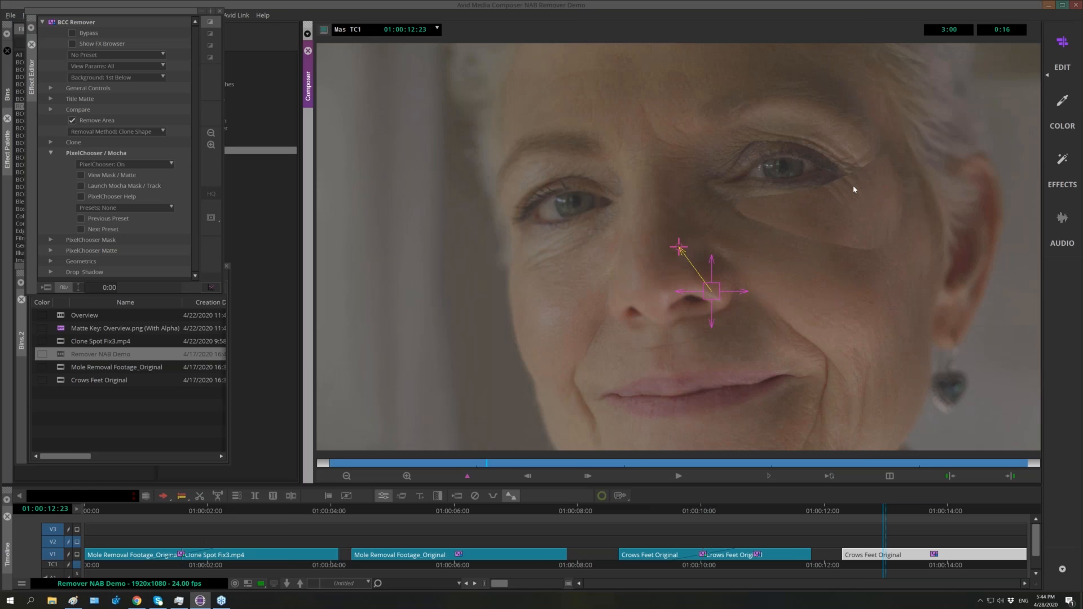
{"action": "left_click_drag", "start_coordinate": [741, 292], "coordinate": [741, 293]}
{"action": "left_click", "coordinate": [51, 153]}
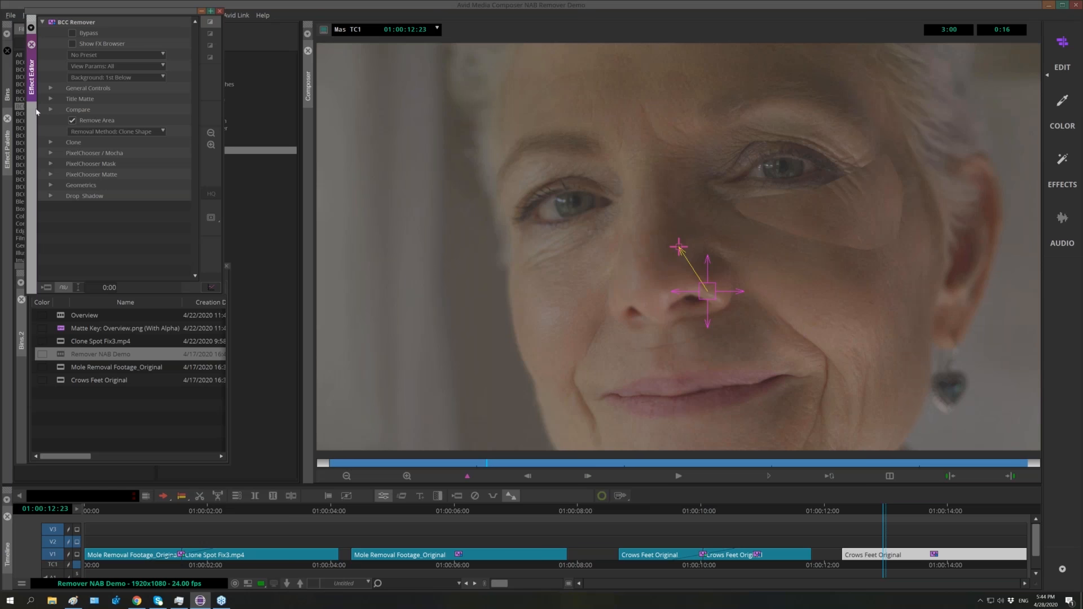
Soften the edge of the PixelChooser mask by raising its Feather to about 28.
{"action": "left_click", "coordinate": [50, 143]}
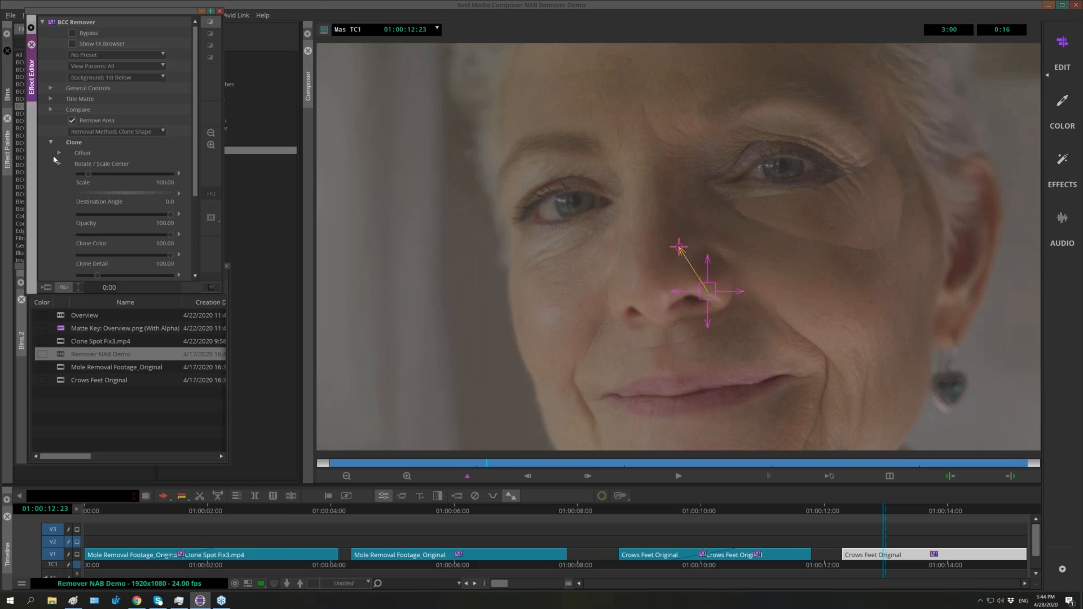
{"action": "scroll", "coordinate": [192, 195], "scroll_direction": "down", "scroll_amount": 3}
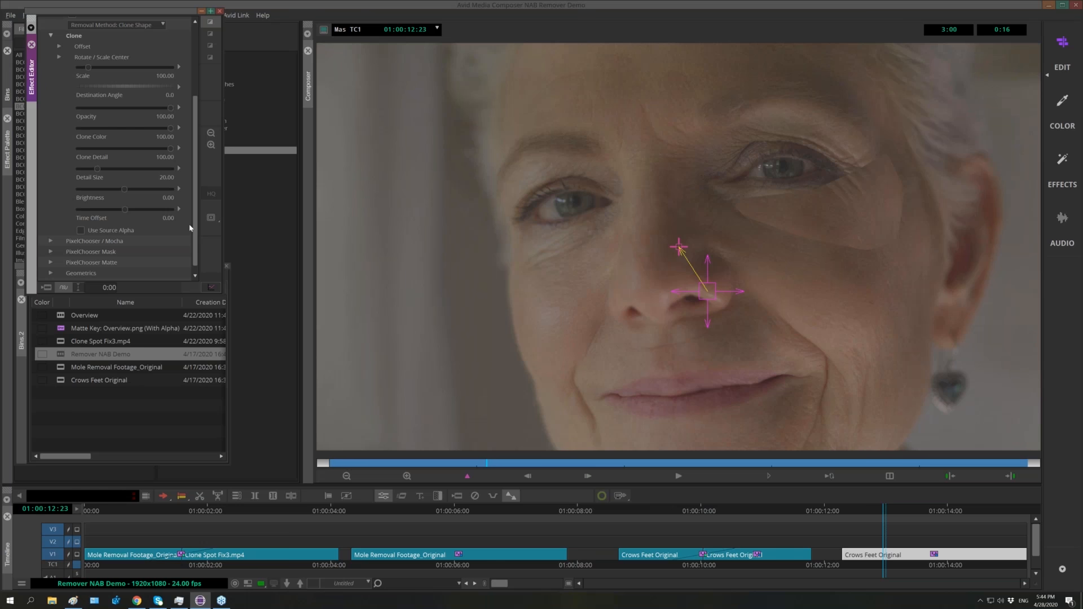
{"action": "scroll", "coordinate": [190, 226], "scroll_direction": "down", "scroll_amount": 1}
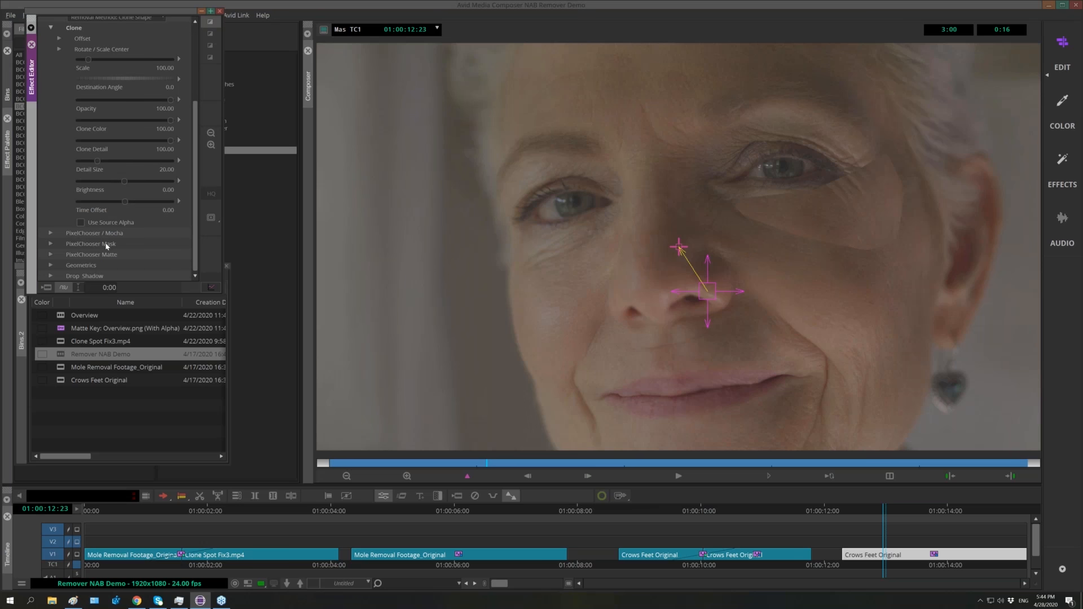
{"action": "left_click", "coordinate": [52, 245]}
{"action": "scroll", "coordinate": [194, 194], "scroll_direction": "down", "scroll_amount": 3}
{"action": "left_click_drag", "start_coordinate": [80, 222], "coordinate": [95, 226]}
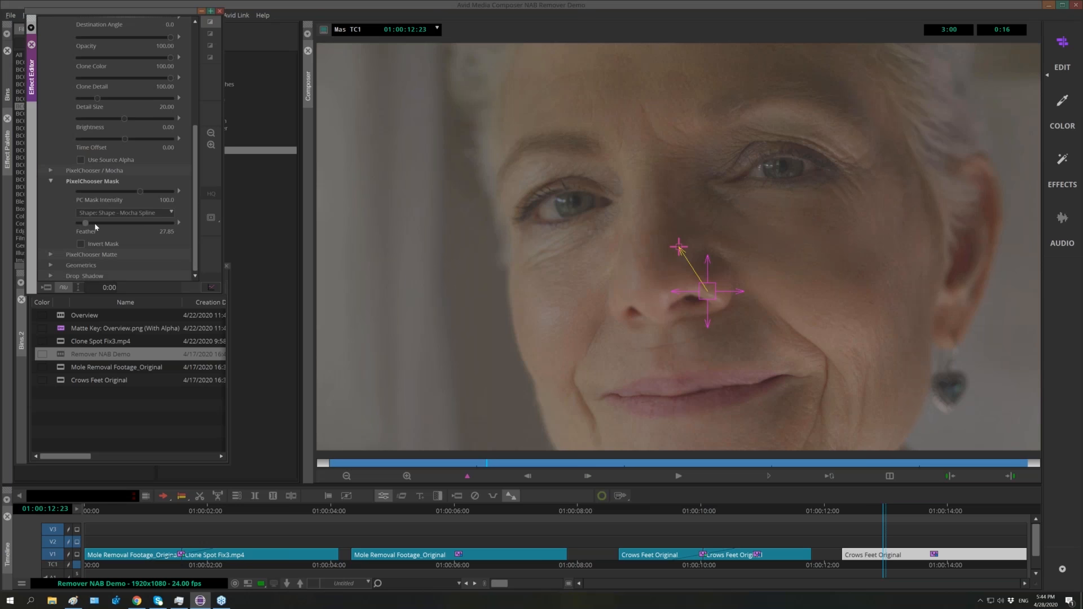
{"action": "left_click_drag", "start_coordinate": [90, 226], "coordinate": [90, 225]}
Set Clone Color to about 30, Clone Detail to about 92 and Detail Size to about 61, then nudge the clone offset slightly.
{"action": "left_click_drag", "start_coordinate": [195, 268], "coordinate": [192, 204]}
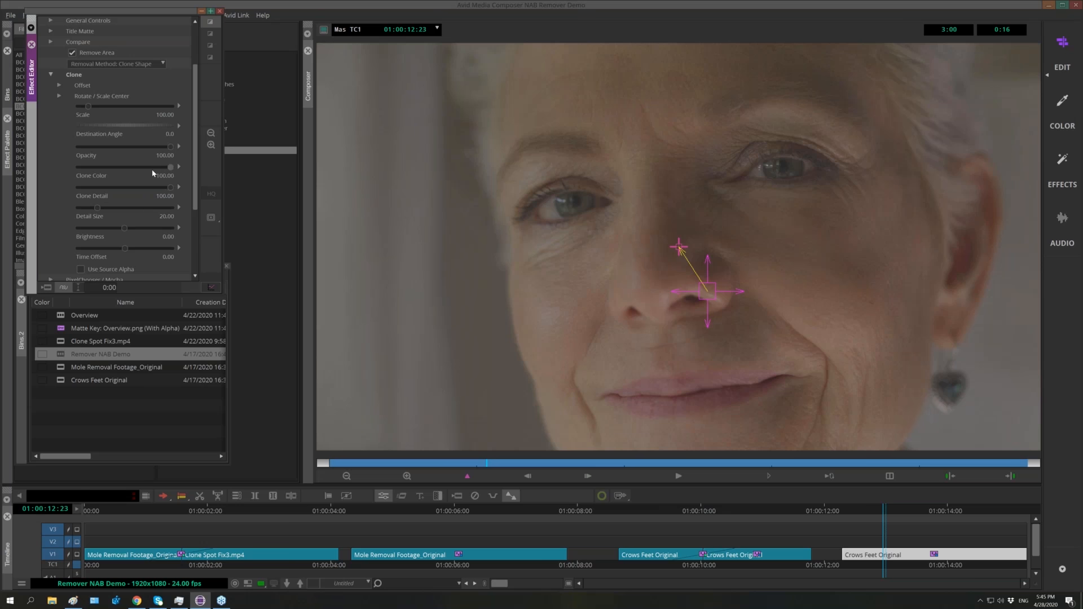
{"action": "mouse_move", "coordinate": [148, 170]}
{"action": "left_mouse_down"}
{"action": "mouse_move", "coordinate": [101, 176]}
{"action": "mouse_move", "coordinate": [117, 176]}
{"action": "left_mouse_up"}
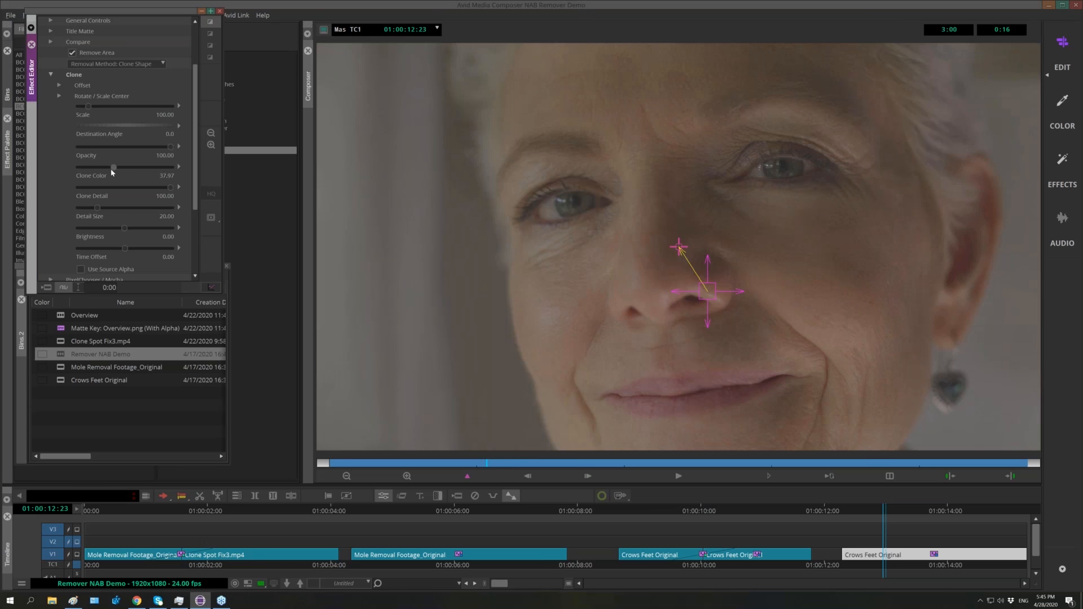
{"action": "left_click", "coordinate": [104, 168]}
{"action": "mouse_move", "coordinate": [172, 193]}
{"action": "left_mouse_down"}
{"action": "mouse_move", "coordinate": [127, 190]}
{"action": "mouse_move", "coordinate": [167, 190]}
{"action": "mouse_move", "coordinate": [153, 196]}
{"action": "left_mouse_up"}
{"action": "left_click_drag", "start_coordinate": [103, 212], "coordinate": [124, 211]}
{"action": "left_click_drag", "start_coordinate": [151, 192], "coordinate": [162, 192]}
{"action": "left_click_drag", "start_coordinate": [98, 168], "coordinate": [106, 167]}
{"action": "left_click_drag", "start_coordinate": [742, 293], "coordinate": [664, 293]}
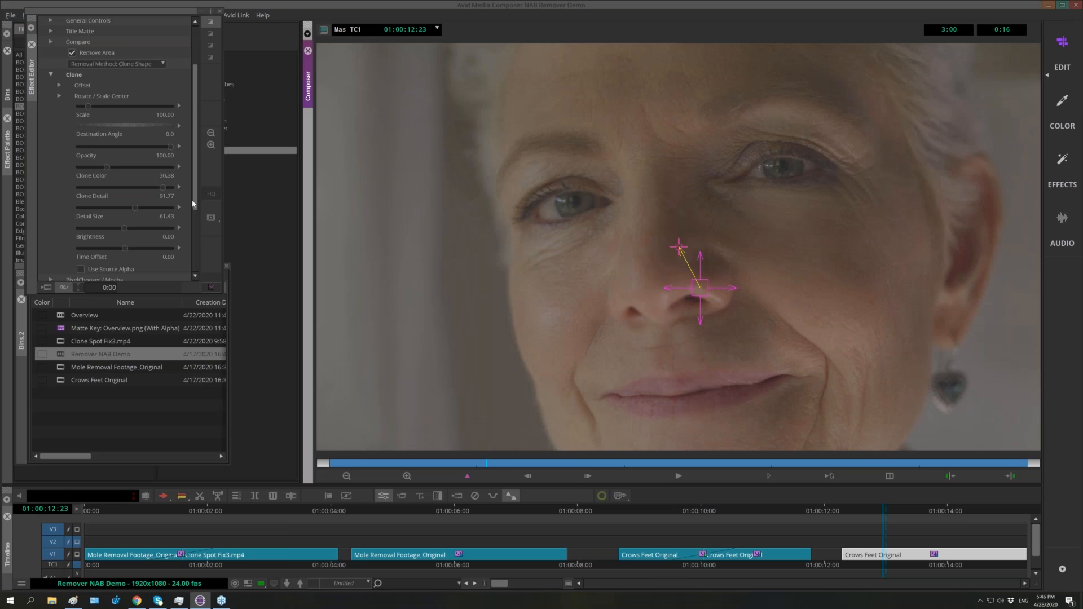
Toggle the BCC Remover's bypass on and off to compare the under-eye area before and after.
{"action": "left_click_drag", "start_coordinate": [195, 129], "coordinate": [193, 73]}
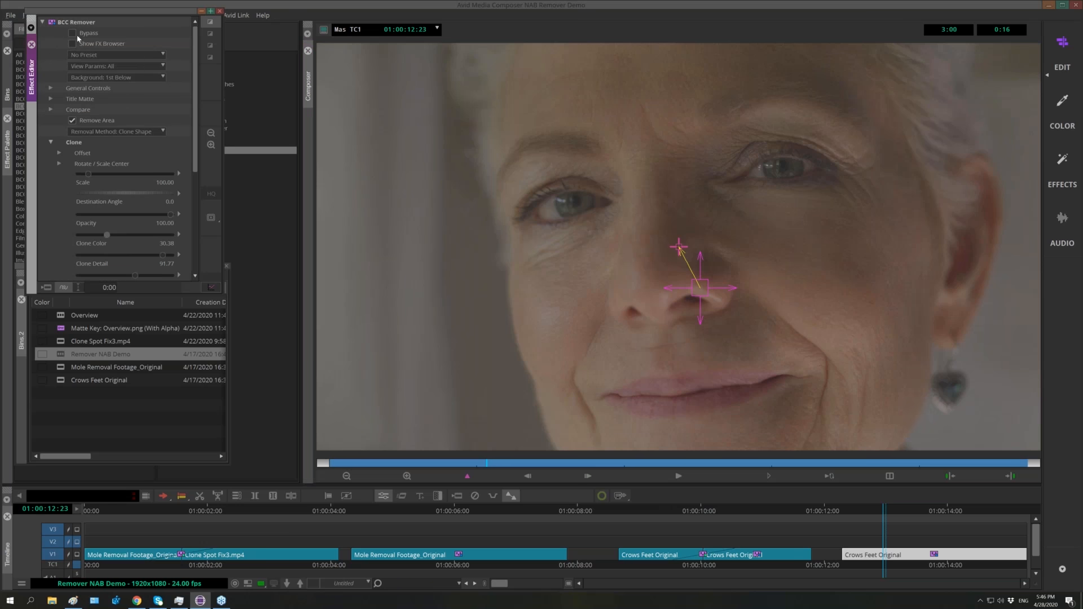
{"action": "left_click", "coordinate": [73, 34]}
{"action": "left_click", "coordinate": [73, 33]}
{"action": "left_click", "coordinate": [72, 34]}
{"action": "left_click", "coordinate": [73, 34]}
Load the saved preset Left Eye.bsp into the BCC Remover effect.
{"action": "left_click", "coordinate": [97, 55]}
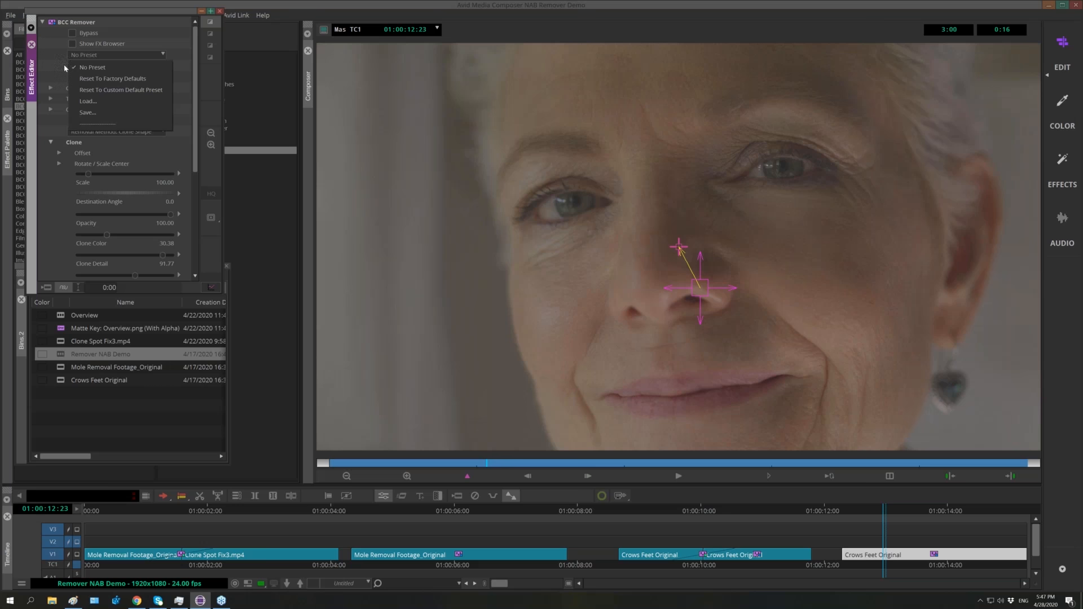
{"action": "left_click", "coordinate": [111, 102]}
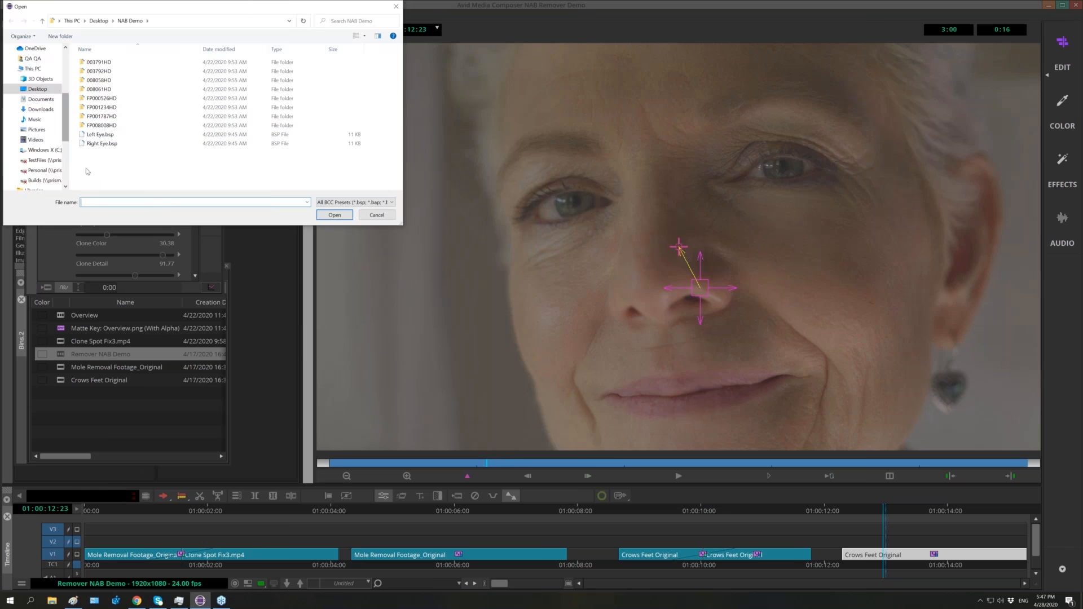
{"action": "double_click", "coordinate": [98, 137]}
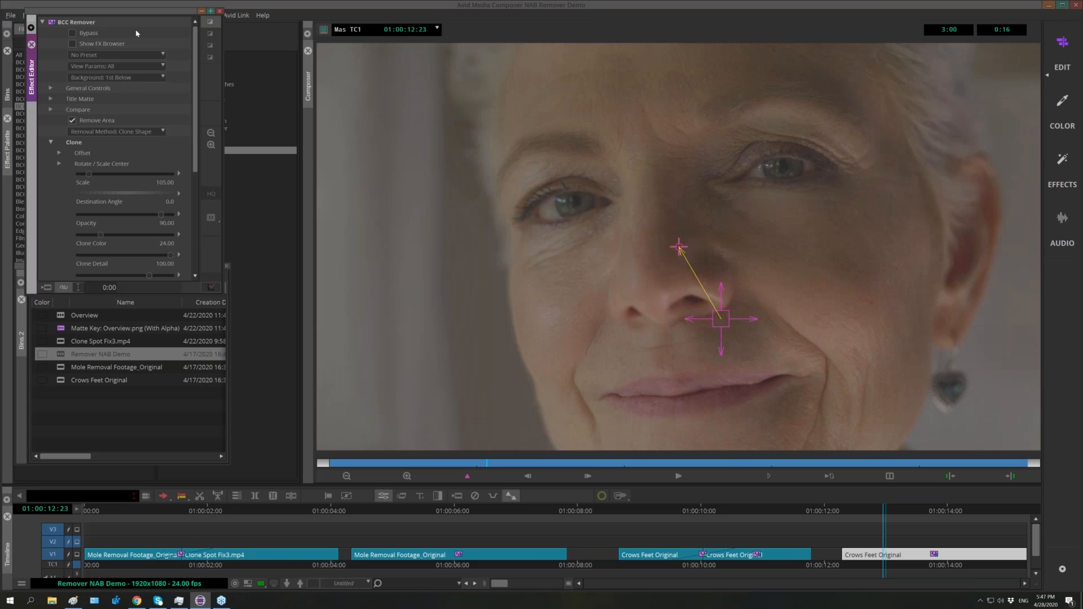
{"action": "left_click", "coordinate": [101, 59]}
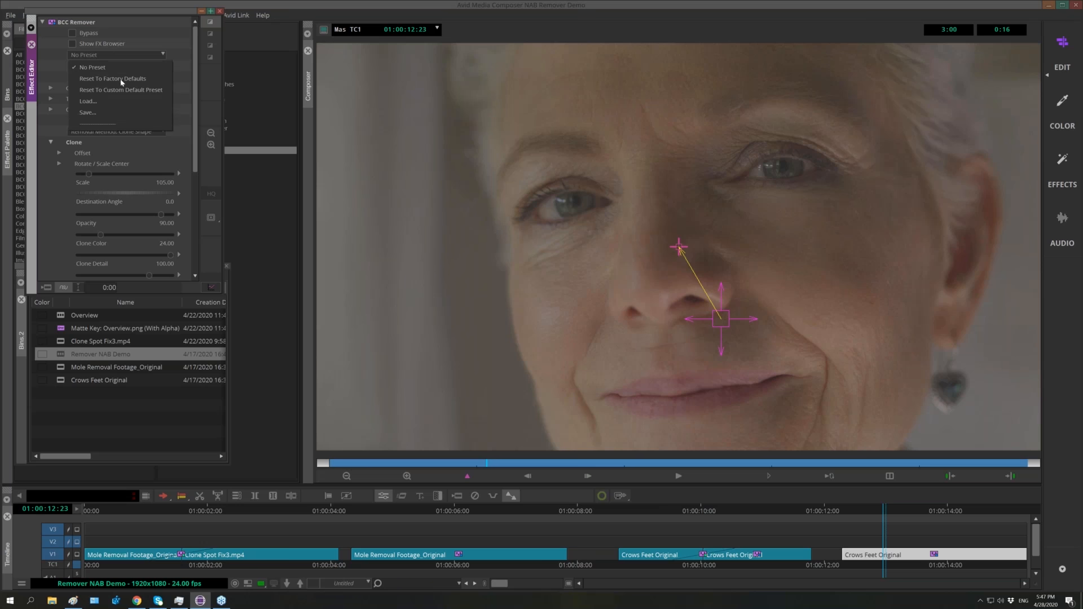
{"action": "left_click", "coordinate": [112, 104]}
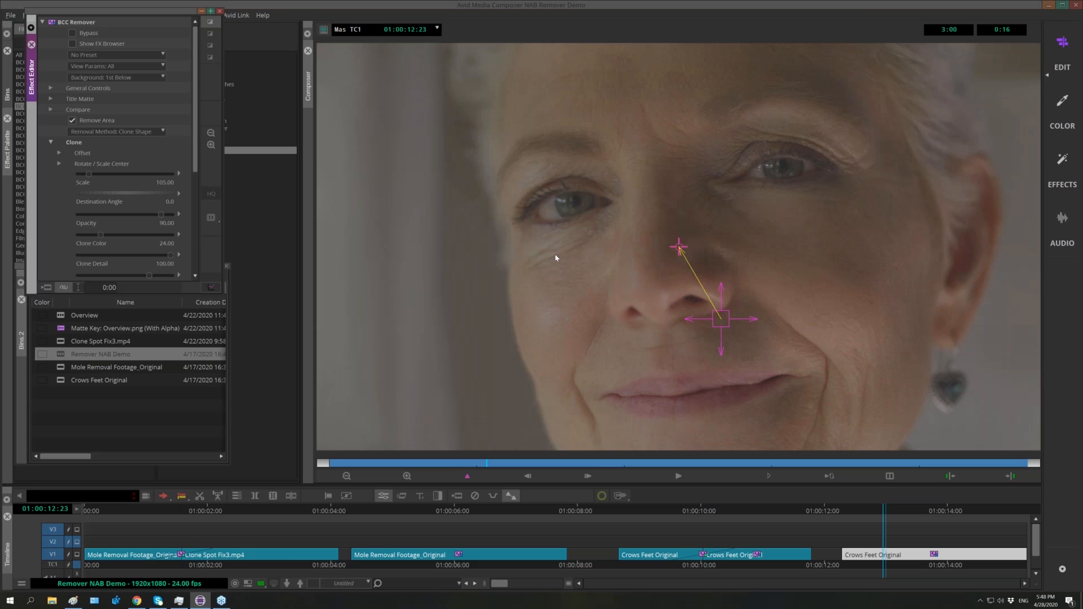
Move the Effect Editor clear of the Effect Palette and add a second BCC Remover to the last Crows Feet Original clip.
{"action": "mouse_move", "coordinate": [237, 151]}
{"action": "left_mouse_down"}
{"action": "mouse_move", "coordinate": [294, 178]}
{"action": "mouse_move", "coordinate": [251, 152]}
{"action": "mouse_move", "coordinate": [246, 160]}
{"action": "left_mouse_up"}
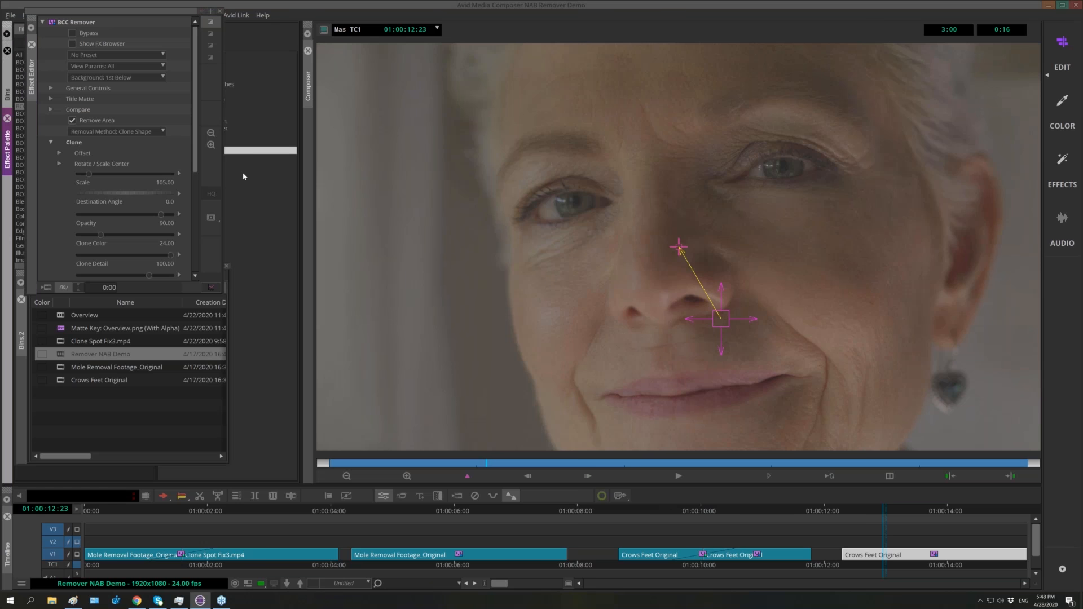
{"action": "left_click_drag", "start_coordinate": [155, 11], "coordinate": [148, 230]}
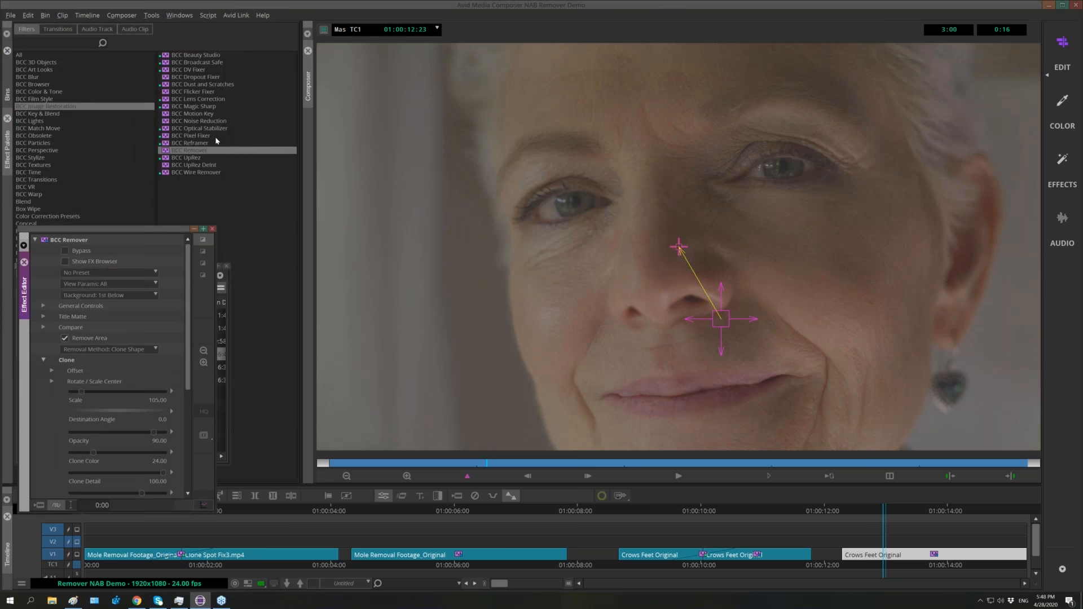
{"action": "mouse_move", "coordinate": [186, 151]}
{"action": "left_mouse_down"}
{"action": "mouse_move", "coordinate": [669, 399]}
{"action": "mouse_move", "coordinate": [900, 576]}
{"action": "mouse_move", "coordinate": [890, 558]}
{"action": "left_mouse_up"}
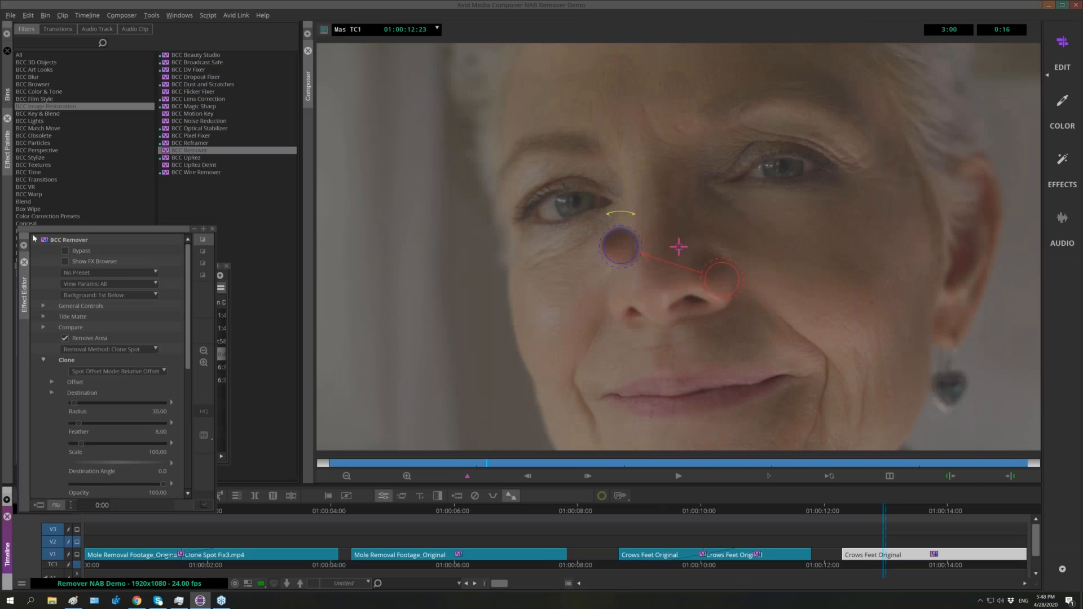
Collapse the new Remover and toggle the original Remover's bypass to identify which eye it corrects, then collapse it too.
{"action": "left_click", "coordinate": [35, 239]}
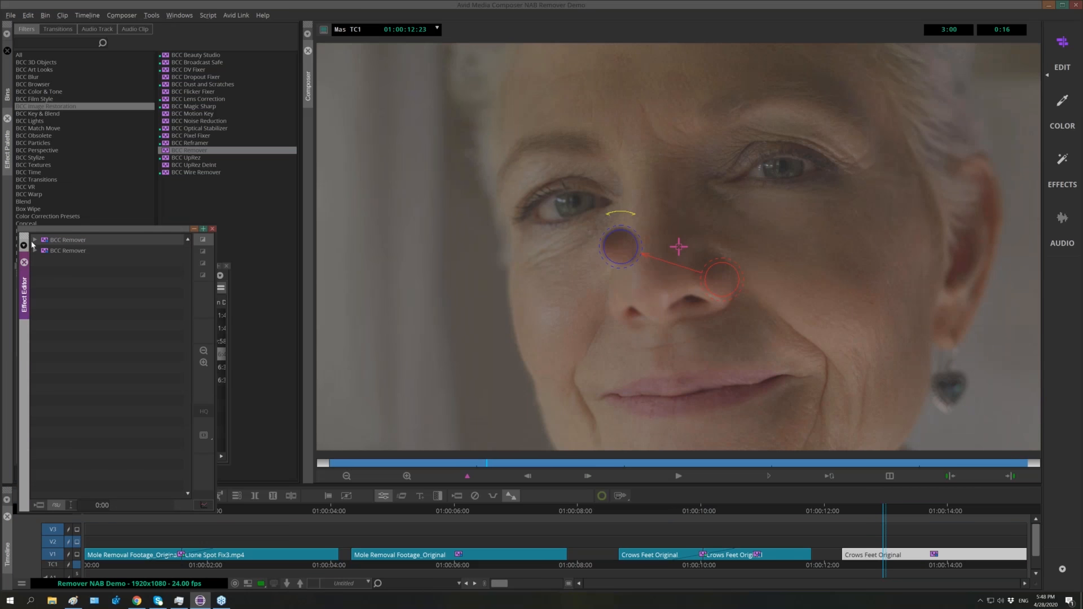
{"action": "left_click", "coordinate": [35, 240]}
{"action": "left_click", "coordinate": [35, 239]}
{"action": "left_click", "coordinate": [35, 250]}
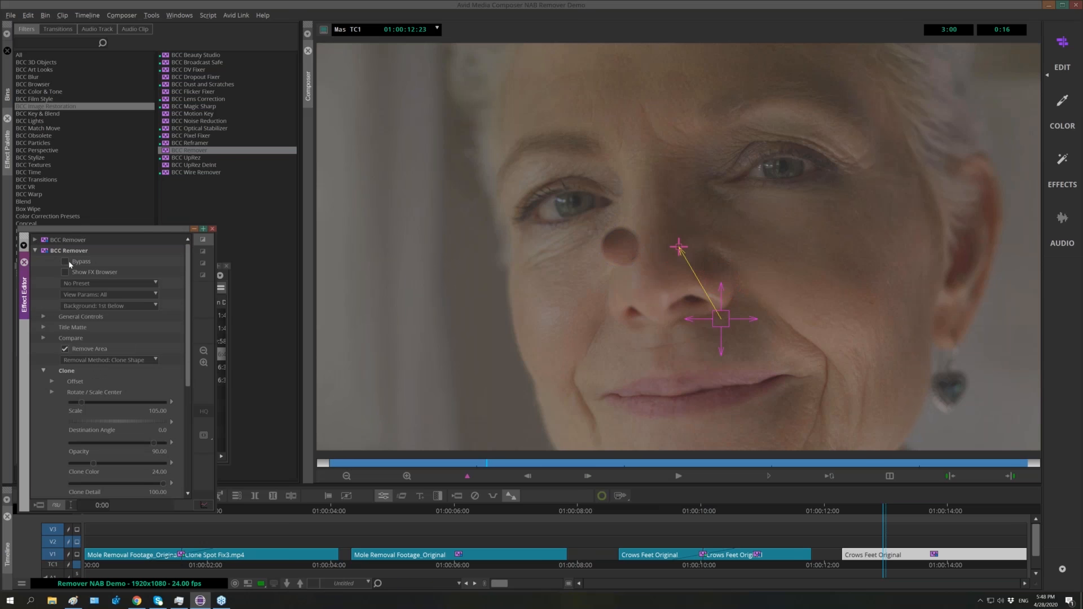
{"action": "left_click", "coordinate": [68, 263]}
{"action": "left_click", "coordinate": [68, 262]}
{"action": "left_click", "coordinate": [35, 250]}
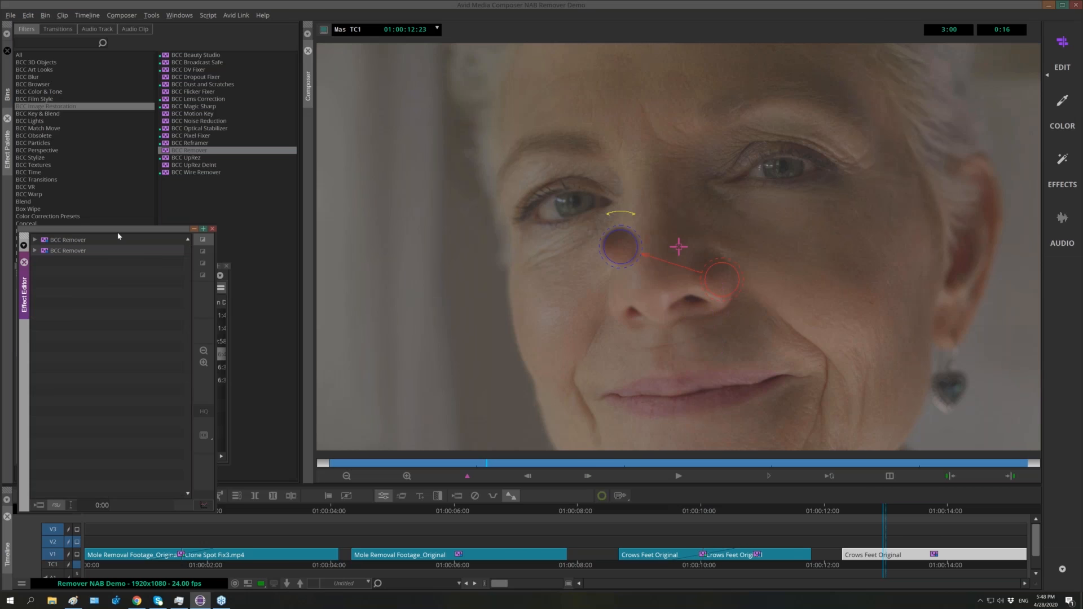
Reposition the Effect Editor and set the new BCC Remover's Removal Method to Clone Shape.
{"action": "left_click_drag", "start_coordinate": [100, 229], "coordinate": [170, 99]}
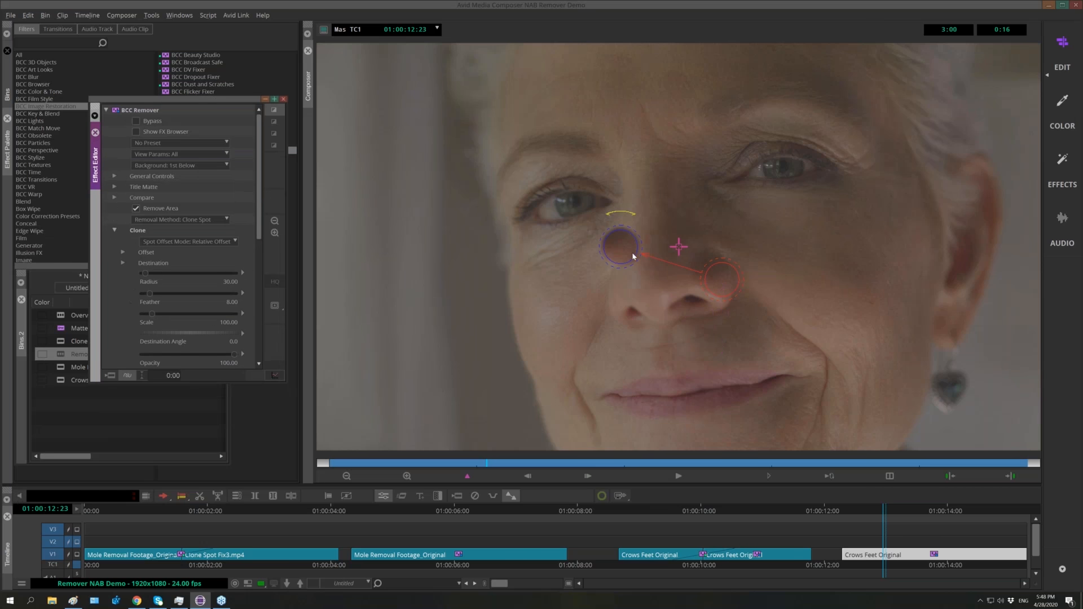
{"action": "mouse_move", "coordinate": [618, 249]}
{"action": "left_mouse_down"}
{"action": "mouse_move", "coordinate": [600, 281]}
{"action": "mouse_move", "coordinate": [692, 329]}
{"action": "mouse_move", "coordinate": [667, 218]}
{"action": "mouse_move", "coordinate": [612, 280]}
{"action": "mouse_move", "coordinate": [620, 272]}
{"action": "mouse_move", "coordinate": [552, 247]}
{"action": "left_mouse_up"}
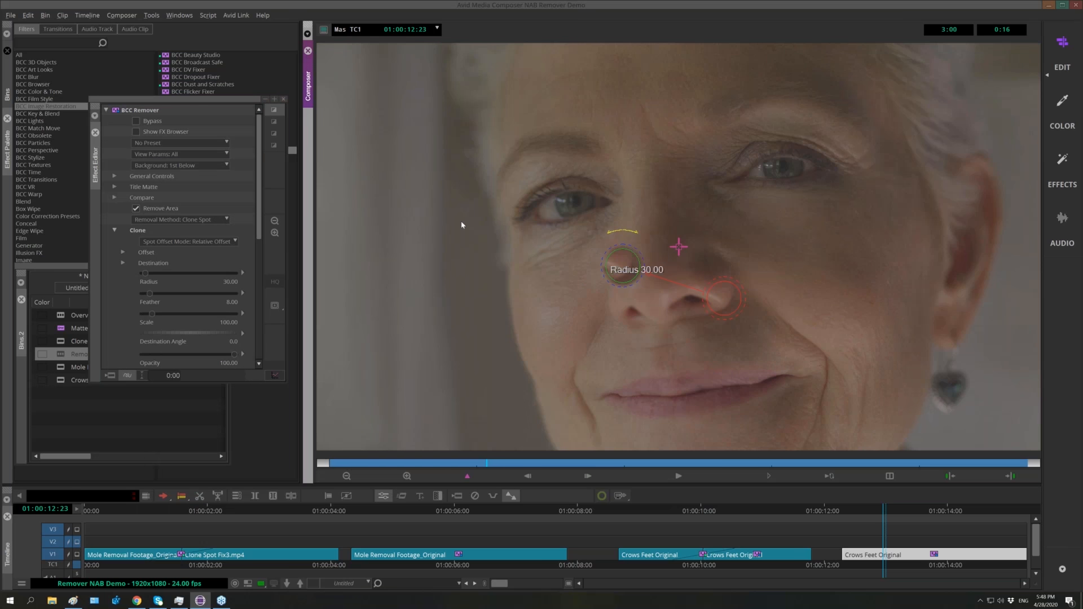
{"action": "left_click", "coordinate": [205, 224]}
{"action": "left_click", "coordinate": [192, 272]}
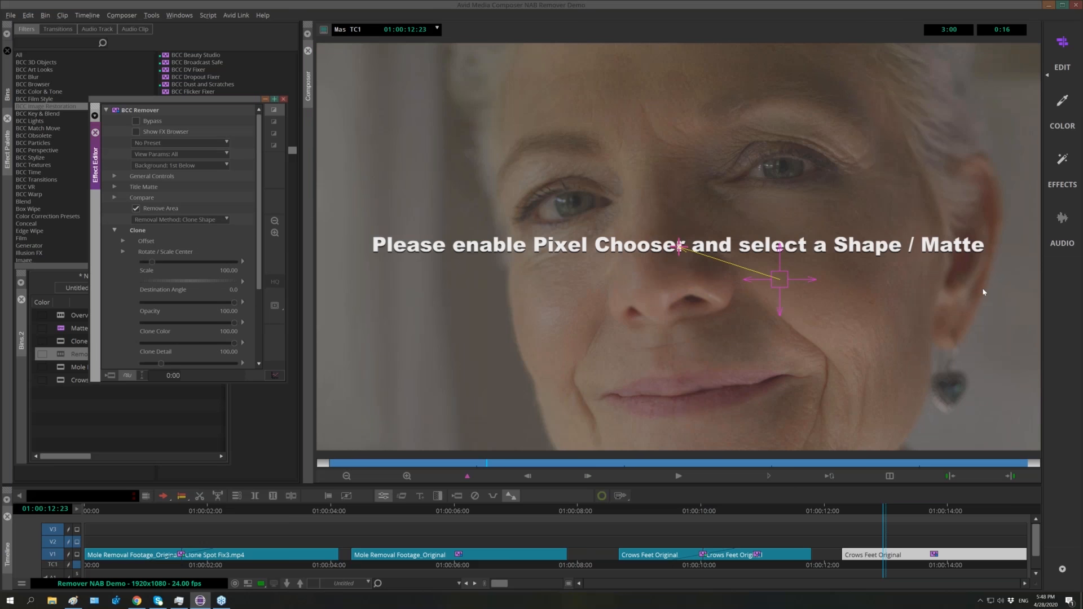
Launch Mocha for masking and tracking from the new Remover's PixelChooser / Mocha settings.
{"action": "left_click_drag", "start_coordinate": [261, 278], "coordinate": [263, 361]}
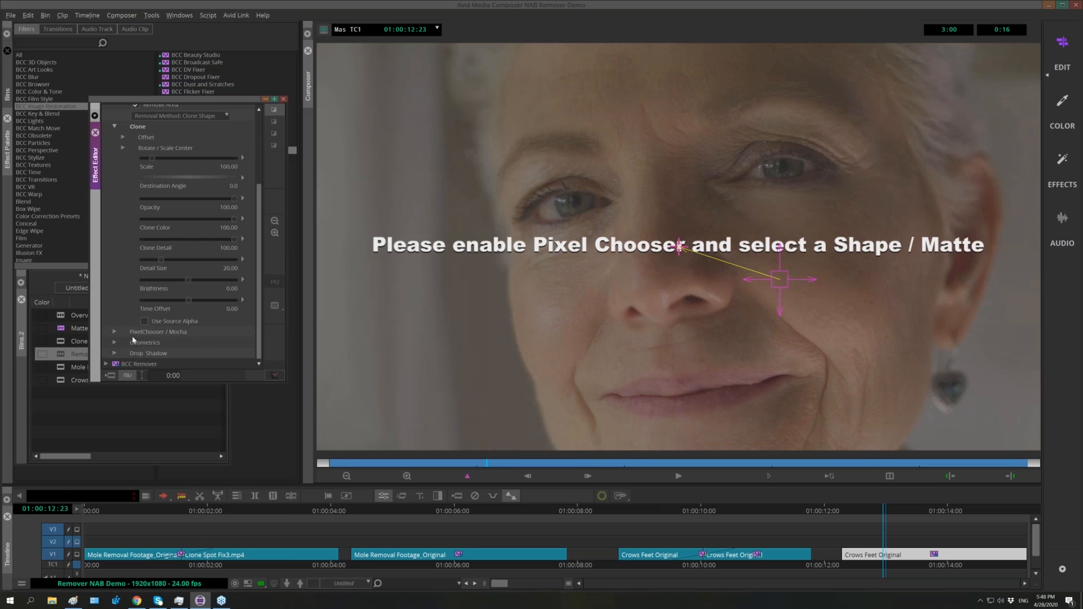
{"action": "left_click", "coordinate": [114, 333]}
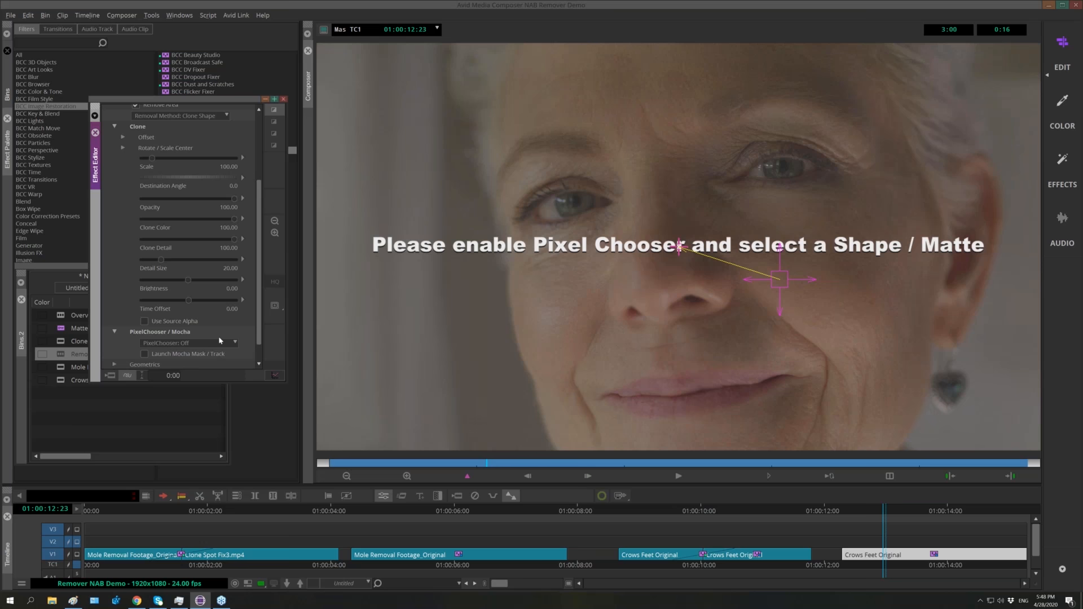
{"action": "left_click", "coordinate": [145, 354]}
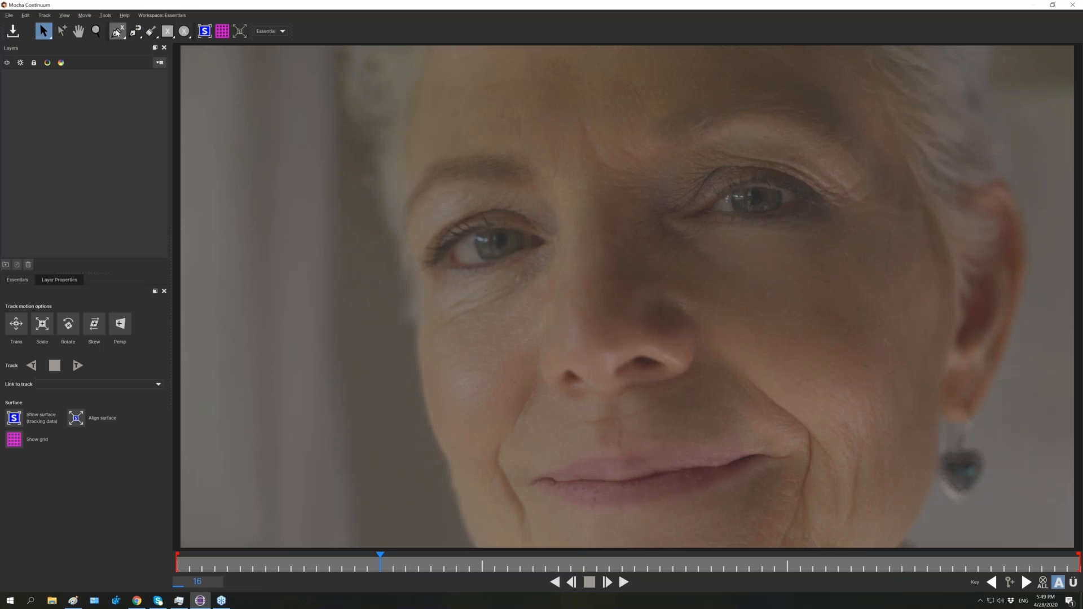
Draw a closed nine-point X-spline around the wrinkles under the other eye and track it forward to frame 24.
{"action": "left_click", "coordinate": [117, 32]}
{"action": "left_click", "coordinate": [482, 277]}
{"action": "left_click", "coordinate": [427, 288]}
{"action": "left_click", "coordinate": [416, 311]}
{"action": "left_click", "coordinate": [423, 336]}
{"action": "left_click", "coordinate": [462, 340]}
{"action": "left_click", "coordinate": [505, 323]}
{"action": "left_click", "coordinate": [530, 306]}
{"action": "left_click", "coordinate": [541, 279]}
{"action": "left_click", "coordinate": [534, 266]}
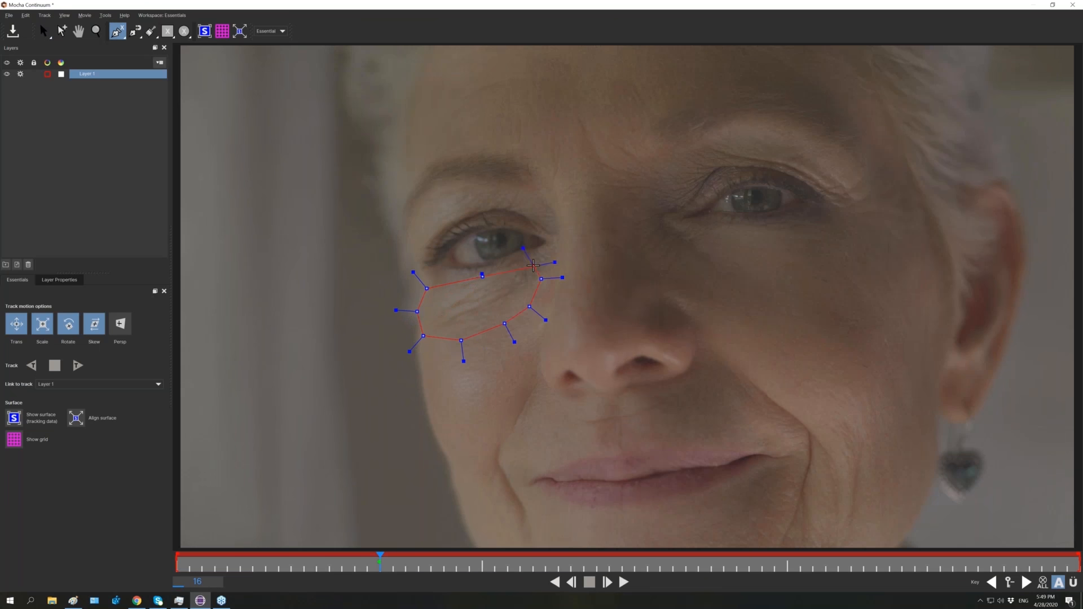
{"action": "right_click", "coordinate": [533, 265]}
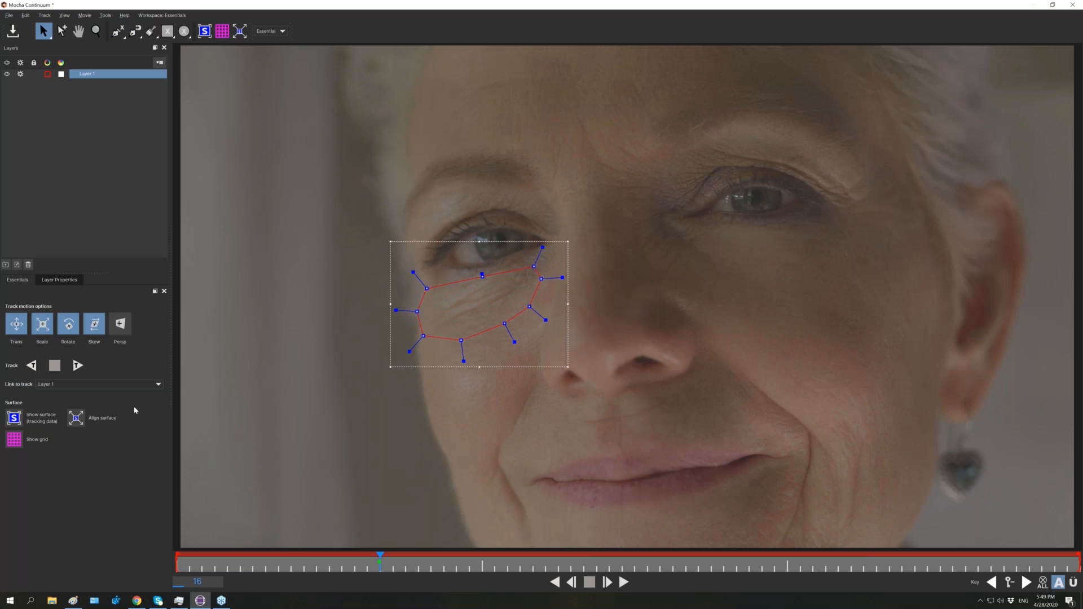
{"action": "left_click", "coordinate": [79, 367]}
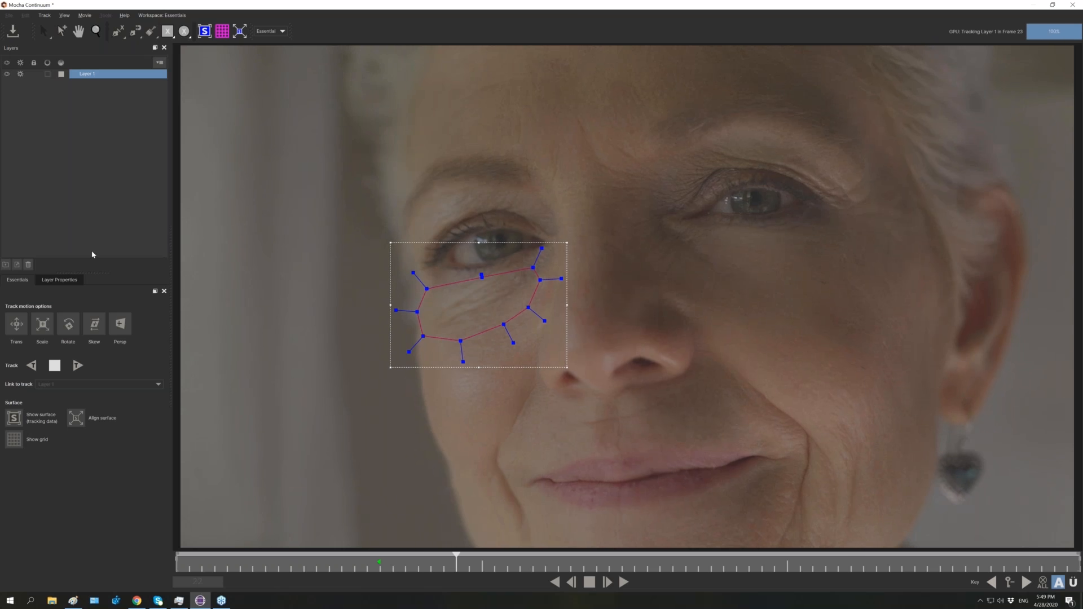
{"action": "left_click", "coordinate": [59, 366]}
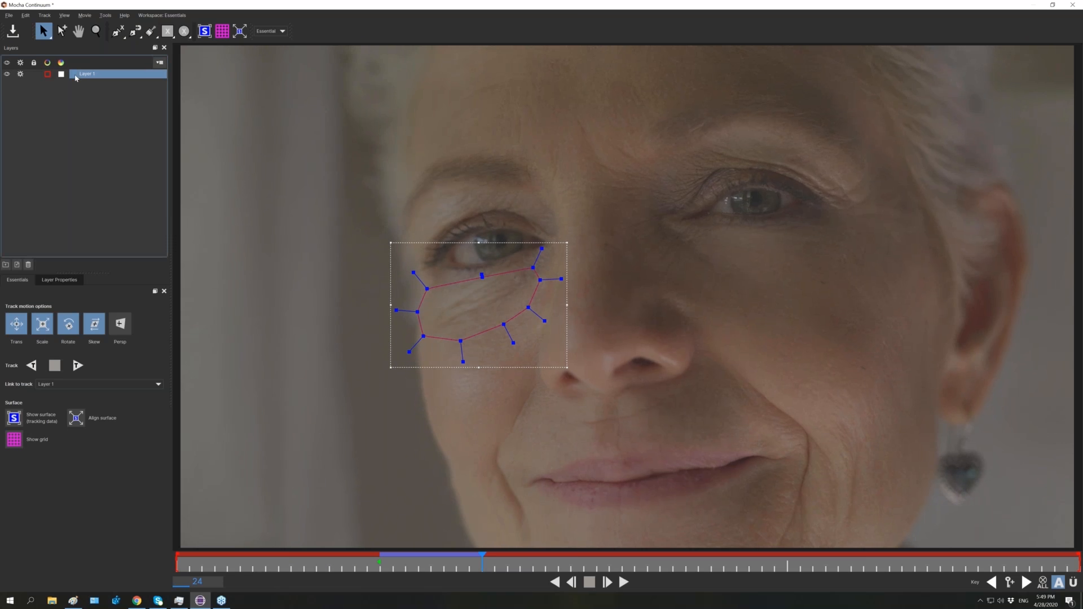
Delete the hand-drawn layer and merge the saved project Right Eye.mocha in its place.
{"action": "key", "text": "Delete"}
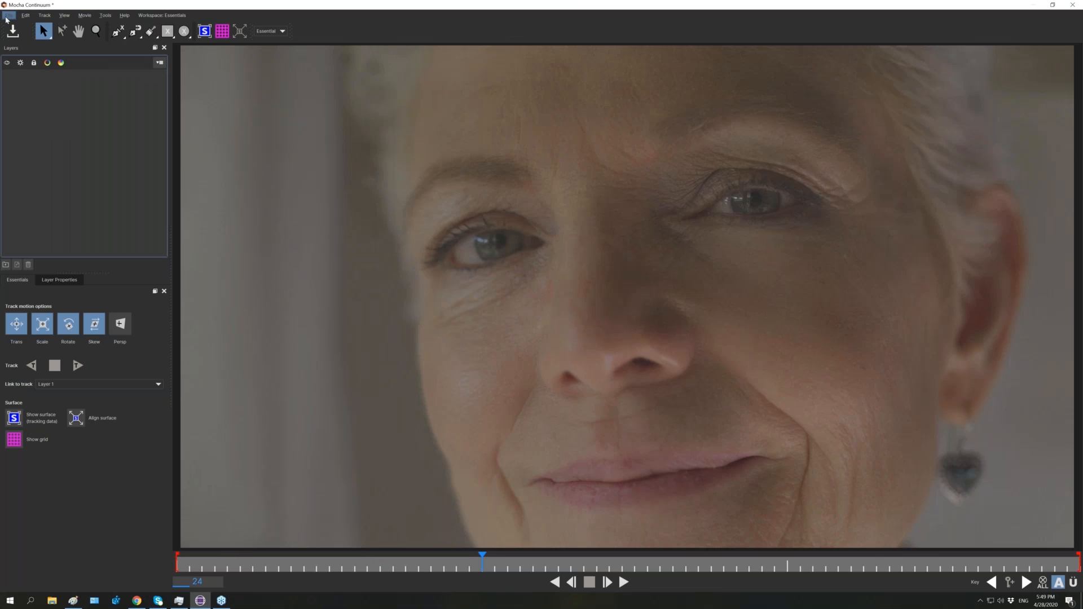
{"action": "left_click", "coordinate": [9, 15]}
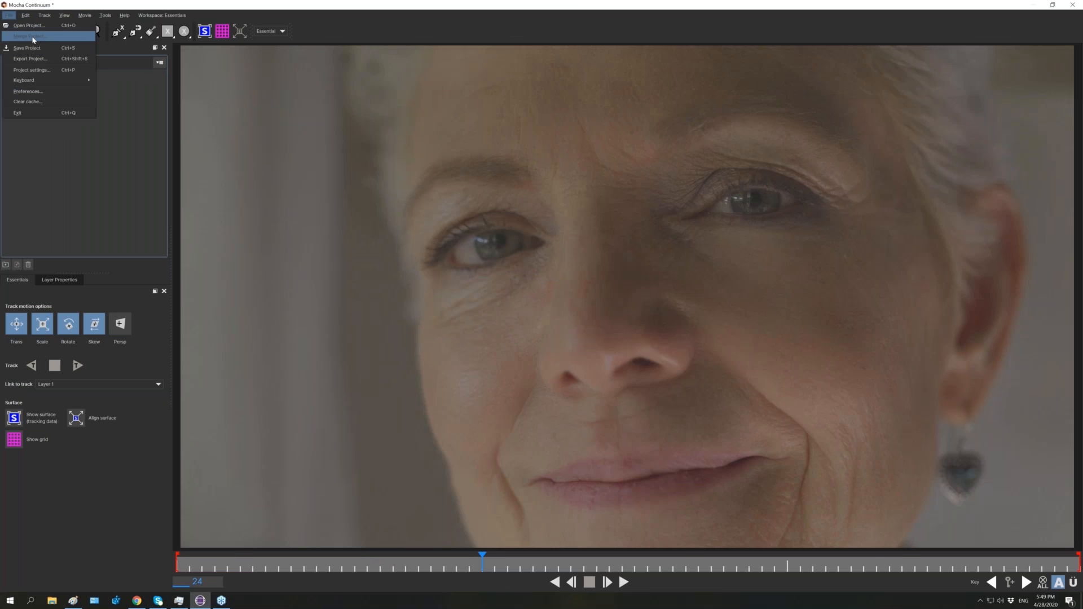
{"action": "left_click", "coordinate": [33, 37]}
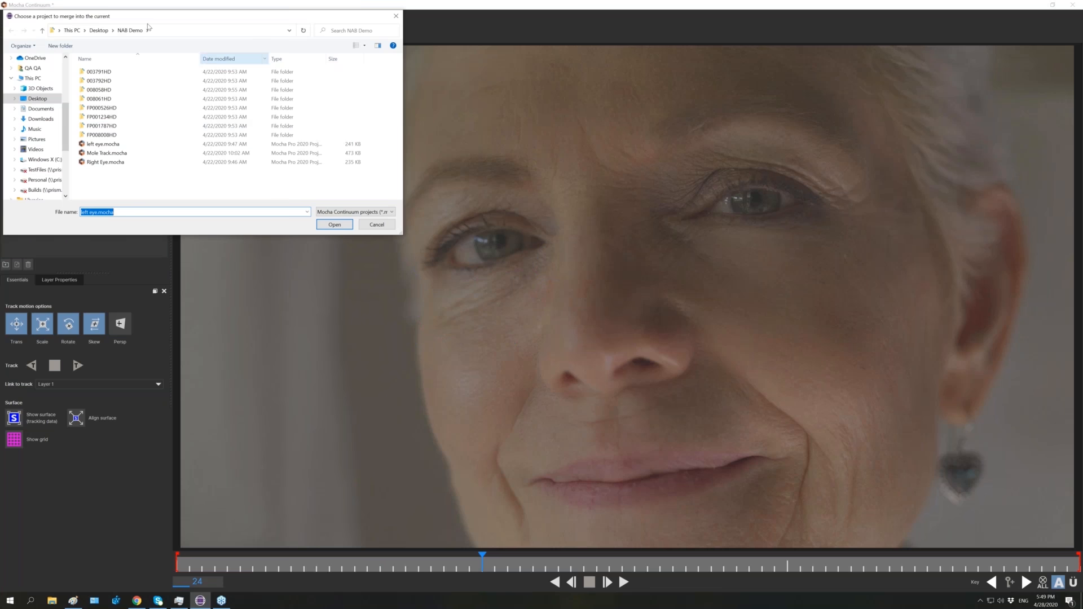
{"action": "double_click", "coordinate": [88, 163]}
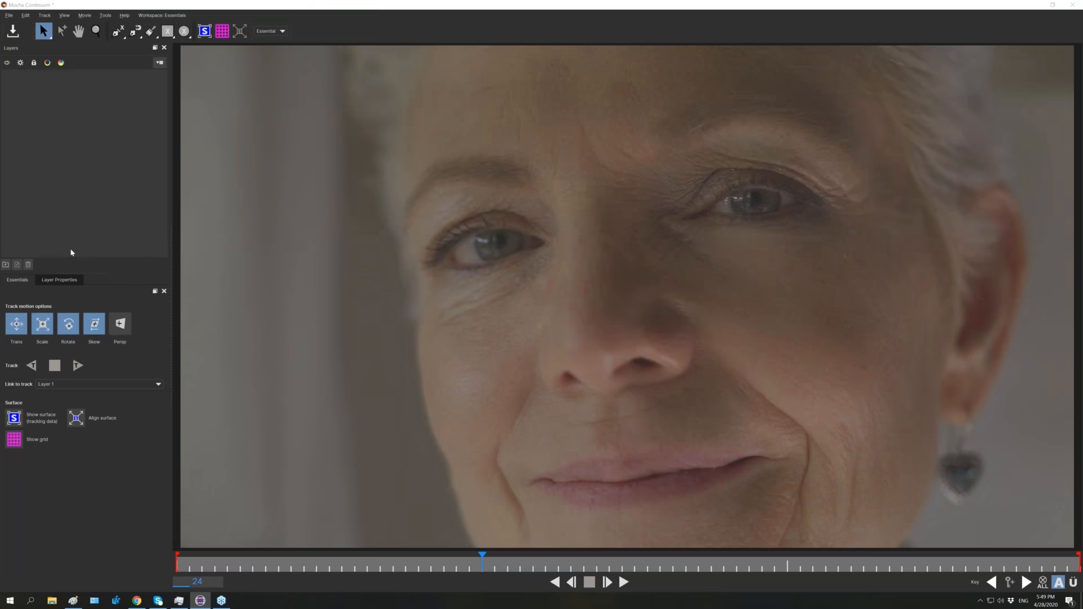
Play the merged Right Eye track to check it, then close Mocha with the changes saved and return to Media Composer.
{"action": "left_click", "coordinate": [627, 586]}
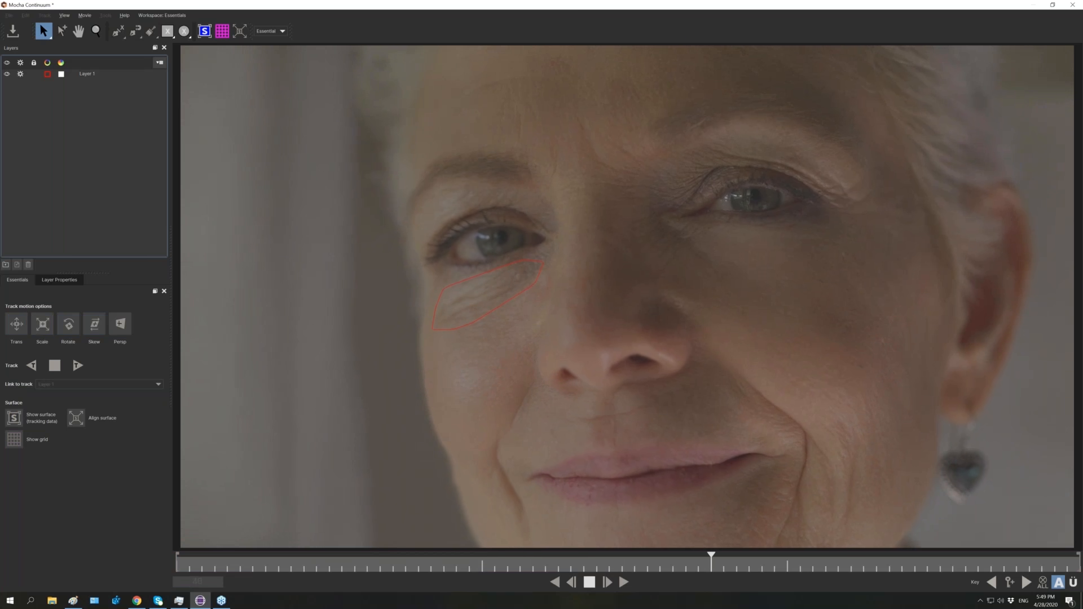
{"action": "left_click", "coordinate": [1073, 5]}
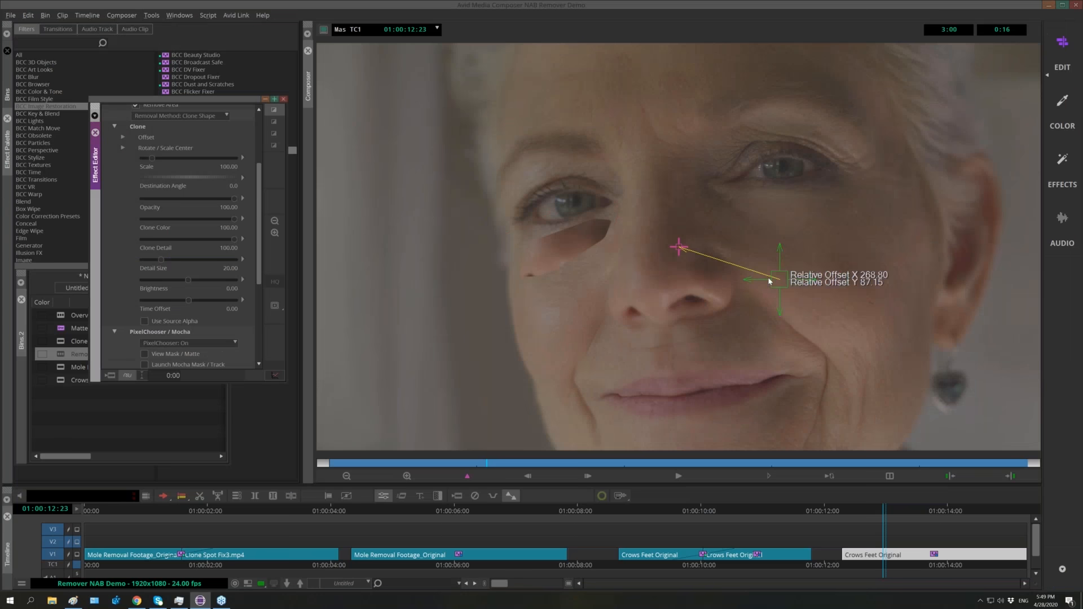
Shift the clone source to a relative offset of about X 81, Y 21 and slightly feather the PixelChooser mask.
{"action": "left_click_drag", "start_coordinate": [769, 280], "coordinate": [722, 282]}
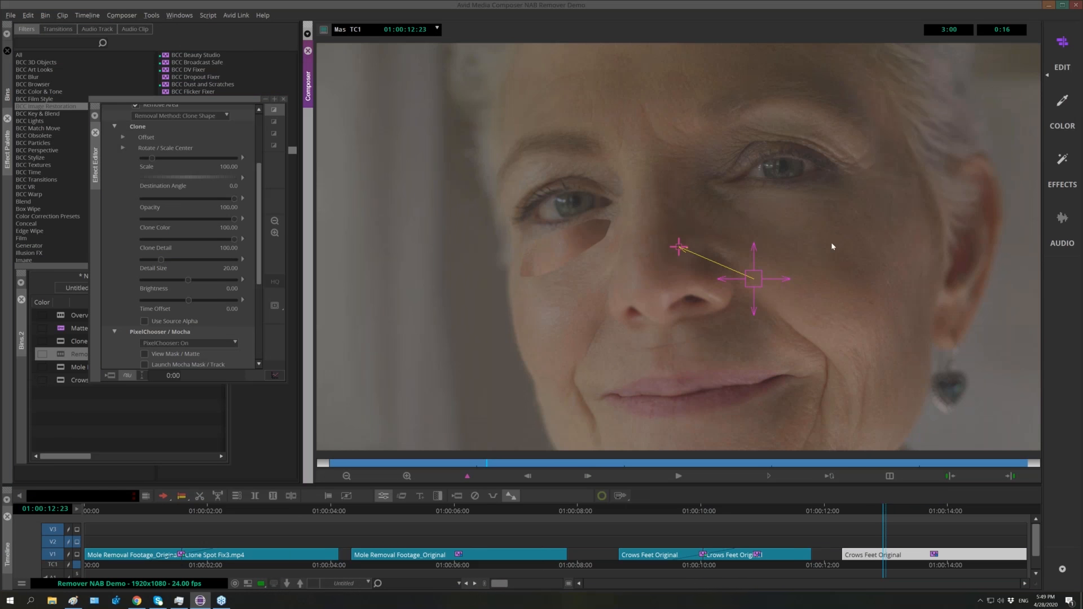
{"action": "left_click_drag", "start_coordinate": [721, 281], "coordinate": [681, 282]}
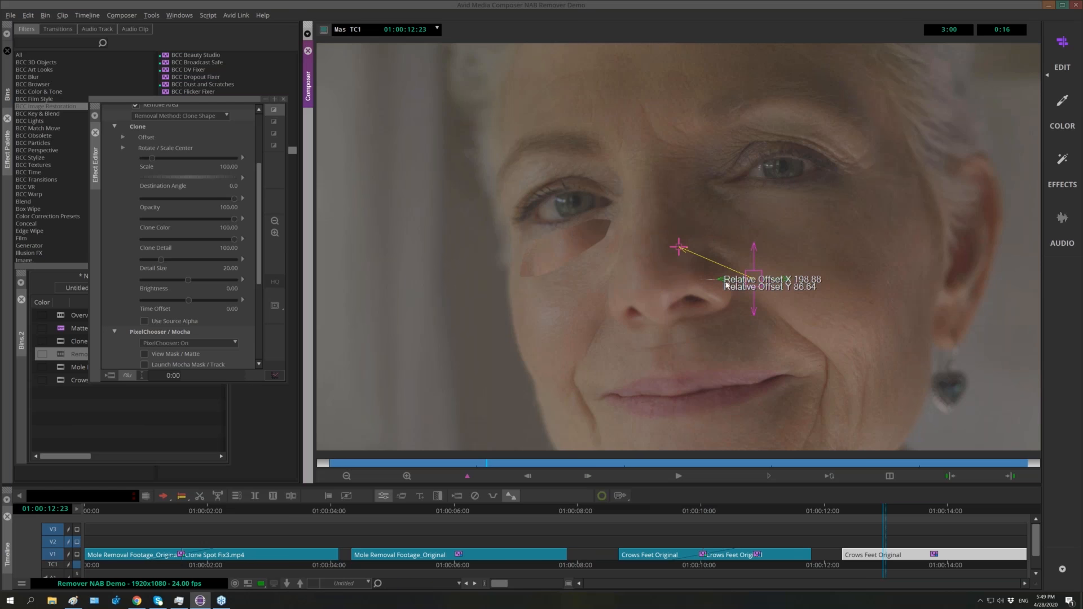
{"action": "mouse_move", "coordinate": [755, 251]}
{"action": "left_mouse_down"}
{"action": "mouse_move", "coordinate": [755, 240]}
{"action": "mouse_move", "coordinate": [798, 274]}
{"action": "mouse_move", "coordinate": [695, 273]}
{"action": "mouse_move", "coordinate": [730, 243]}
{"action": "mouse_move", "coordinate": [729, 226]}
{"action": "mouse_move", "coordinate": [729, 285]}
{"action": "mouse_move", "coordinate": [687, 257]}
{"action": "left_mouse_up"}
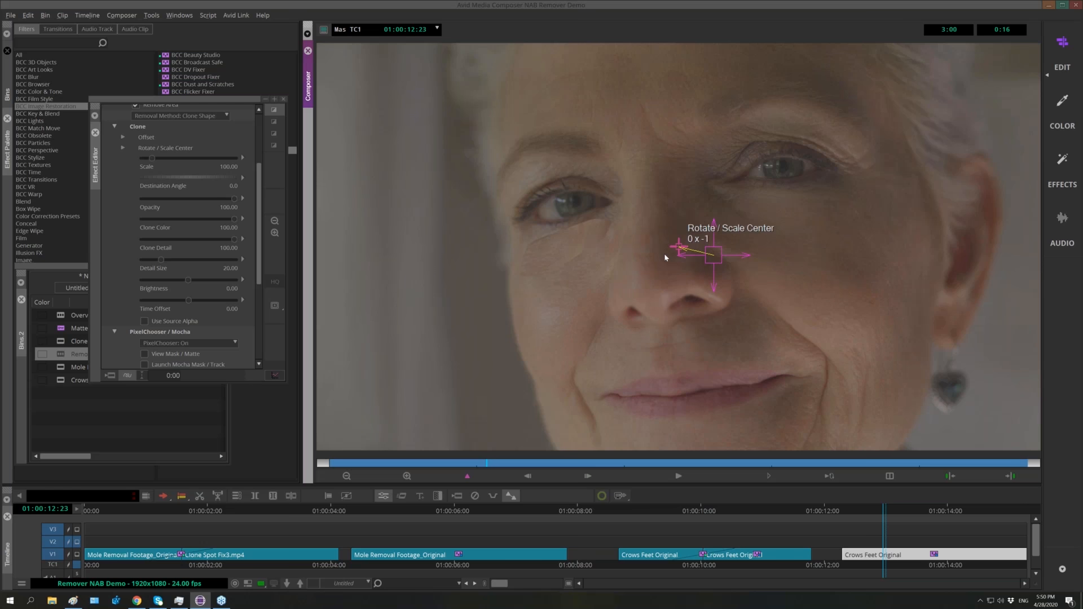
{"action": "left_click_drag", "start_coordinate": [676, 258], "coordinate": [677, 260]}
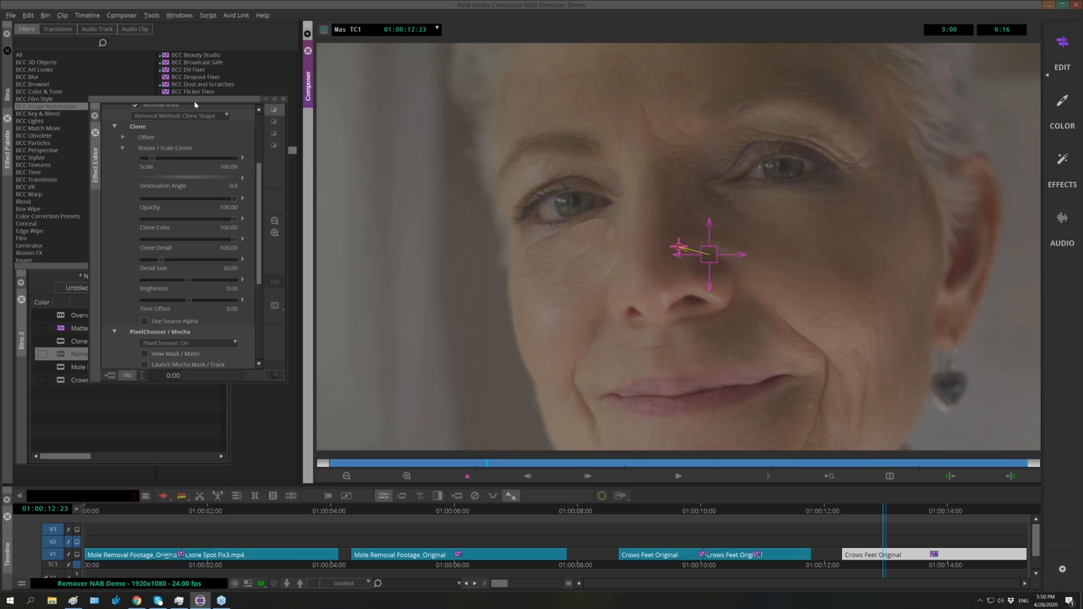
{"action": "scroll", "coordinate": [124, 308], "scroll_direction": "down", "scroll_amount": 5}
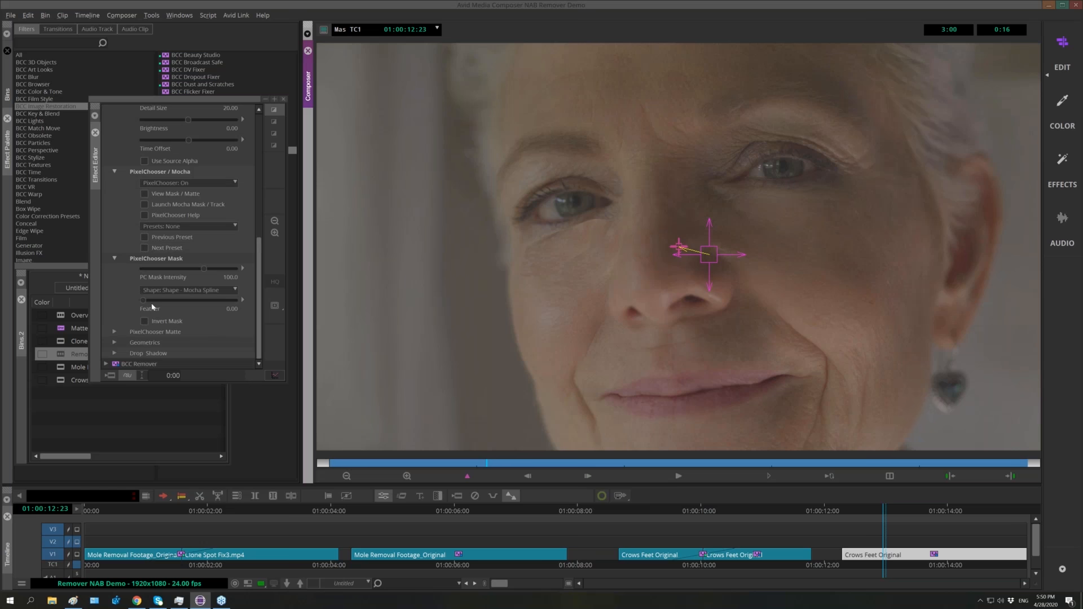
{"action": "left_click", "coordinate": [146, 304]}
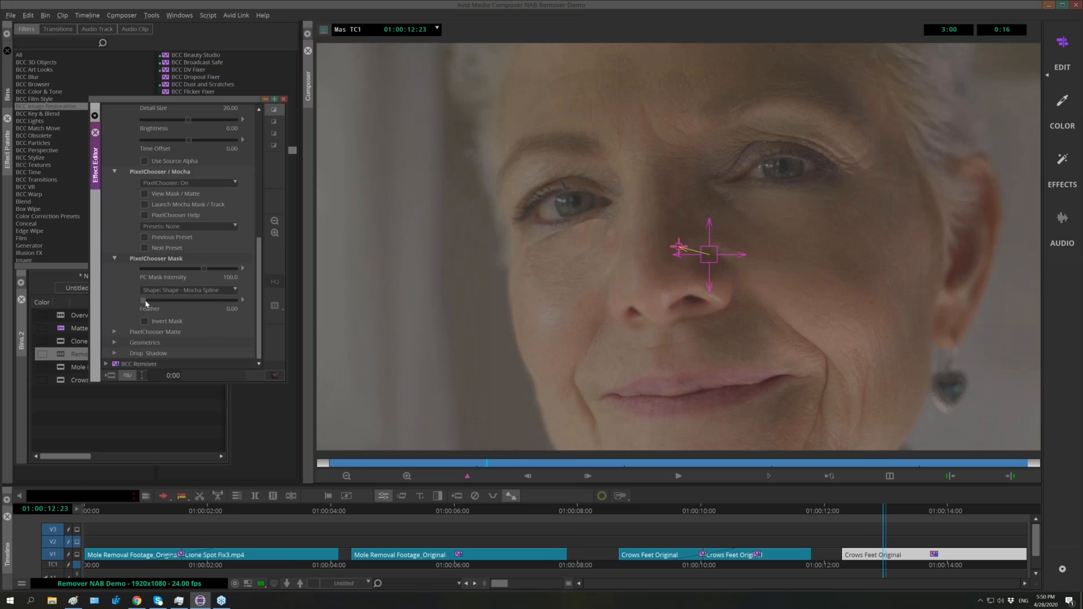
{"action": "left_click_drag", "start_coordinate": [146, 304], "coordinate": [151, 302]}
Lower the clone shape's Clone Color to 60.76 and its Clone Detail to 66.46.
{"action": "scroll", "coordinate": [251, 298], "scroll_direction": "up", "scroll_amount": 5}
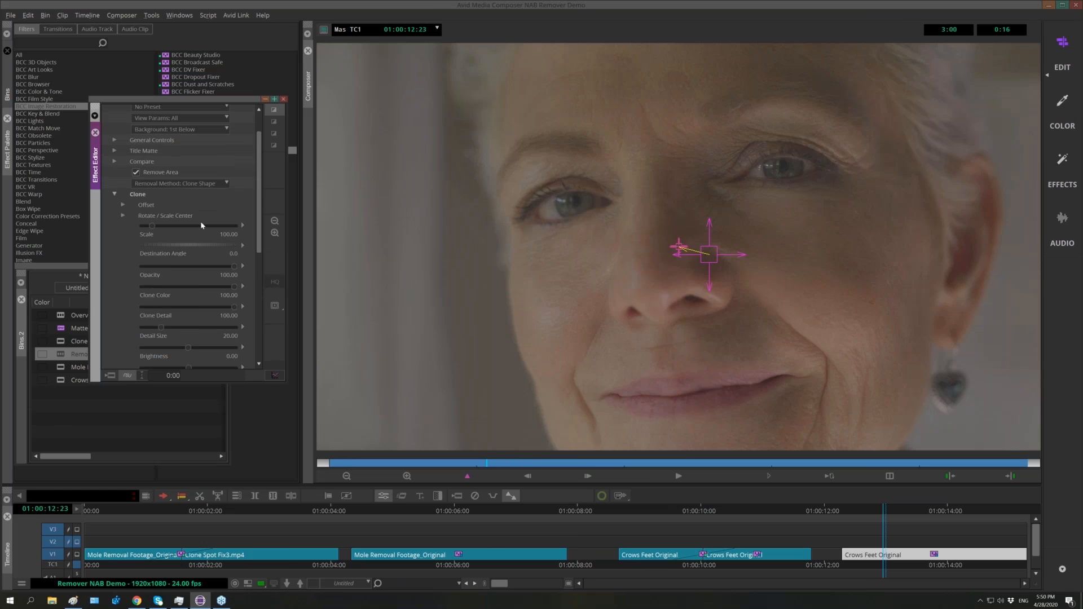
{"action": "left_click_drag", "start_coordinate": [231, 289], "coordinate": [198, 287]}
{"action": "left_click_drag", "start_coordinate": [210, 311], "coordinate": [204, 311]}
{"action": "scroll", "coordinate": [260, 245], "scroll_direction": "up", "scroll_amount": 2}
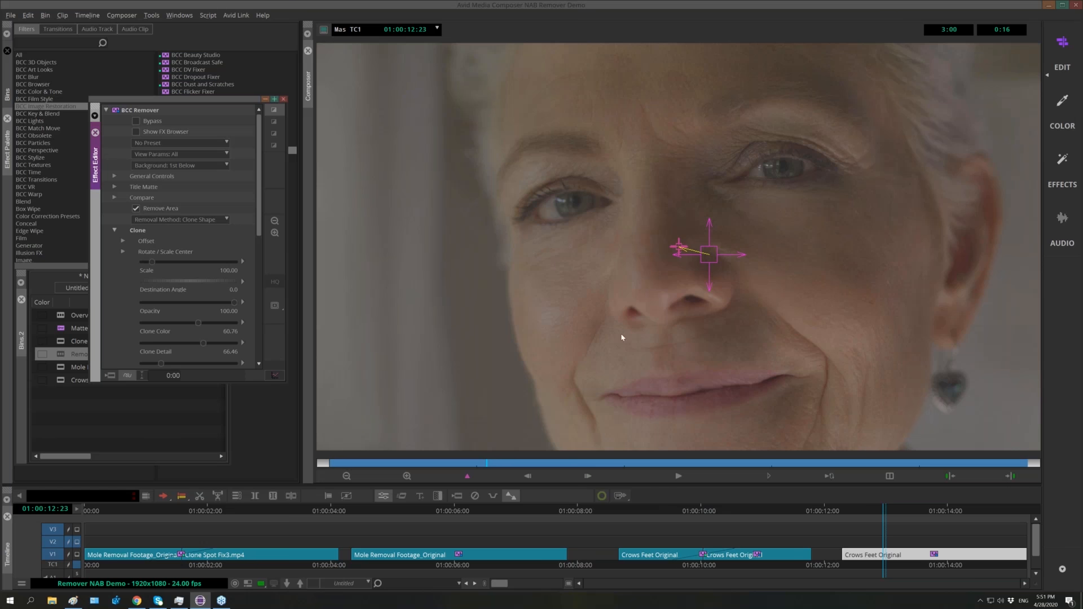
{"action": "left_click_drag", "start_coordinate": [709, 289], "coordinate": [709, 289]}
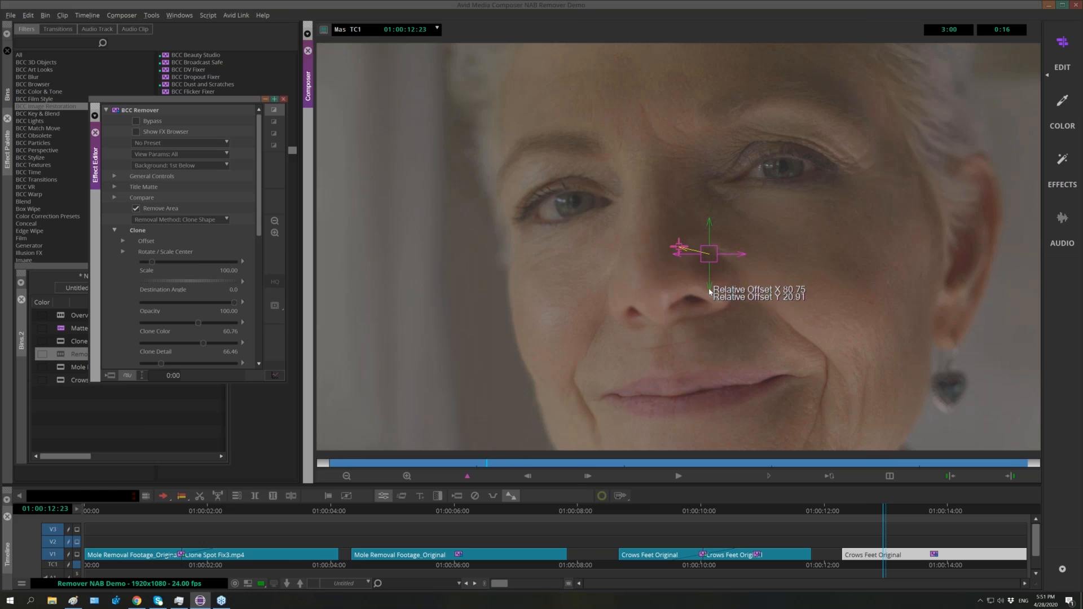
Load the saved Right Eye preset into the Remover effect being edited.
{"action": "left_click", "coordinate": [166, 146]}
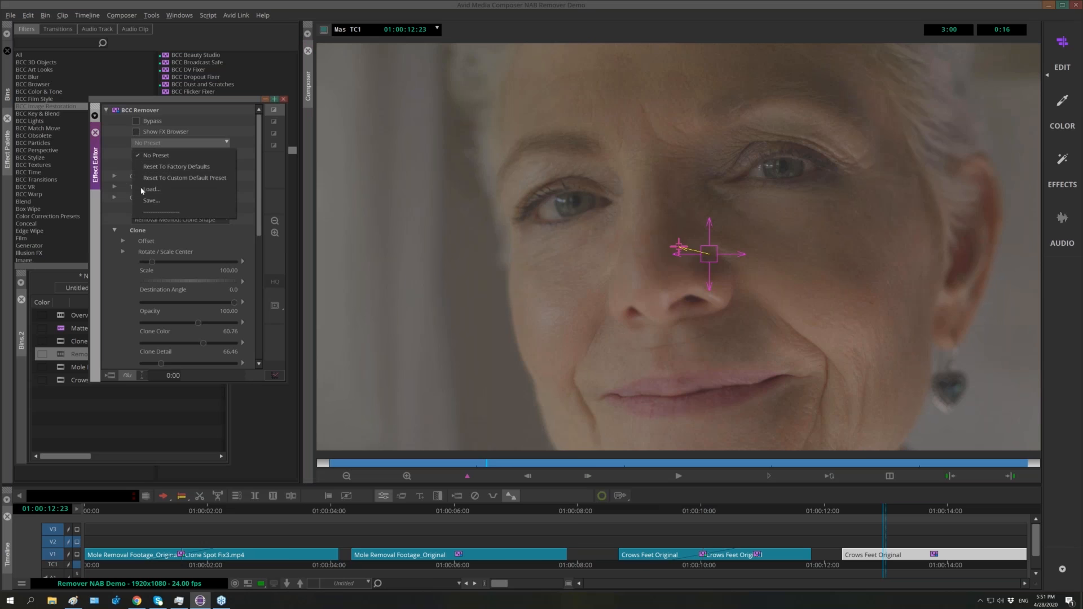
{"action": "left_click", "coordinate": [157, 190]}
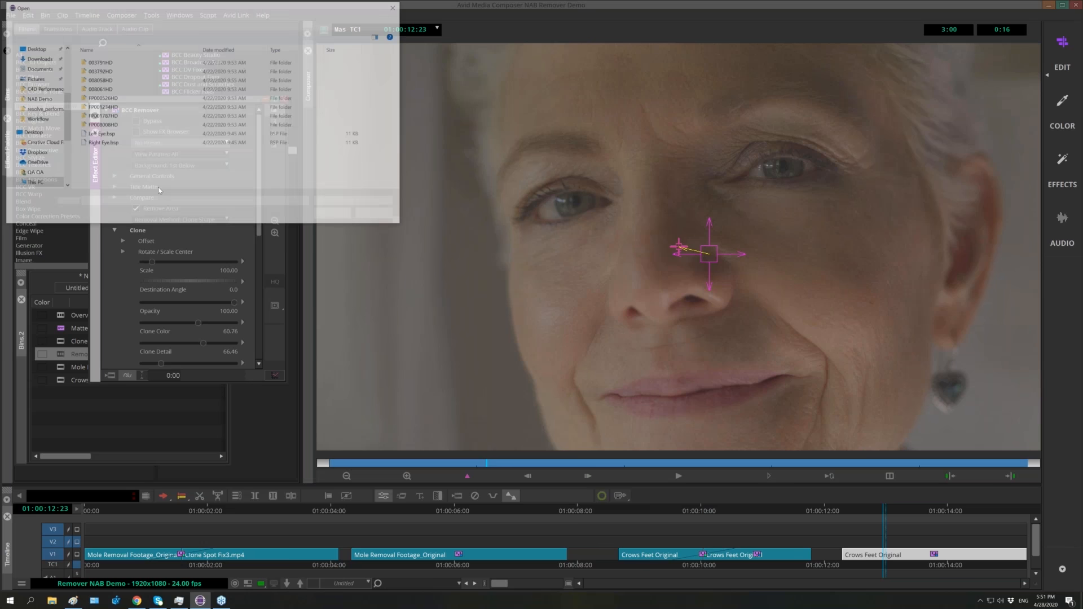
{"action": "double_click", "coordinate": [101, 135]}
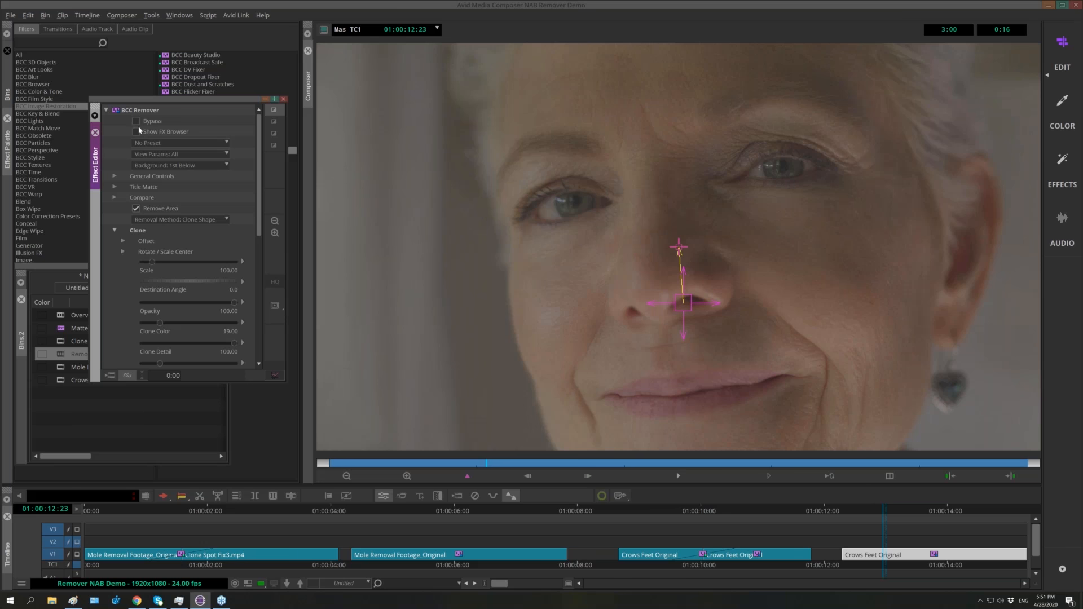
Turn off the bypass on the other eye's BCC Remover so both under-eye fixes are active.
{"action": "left_click", "coordinate": [106, 111]}
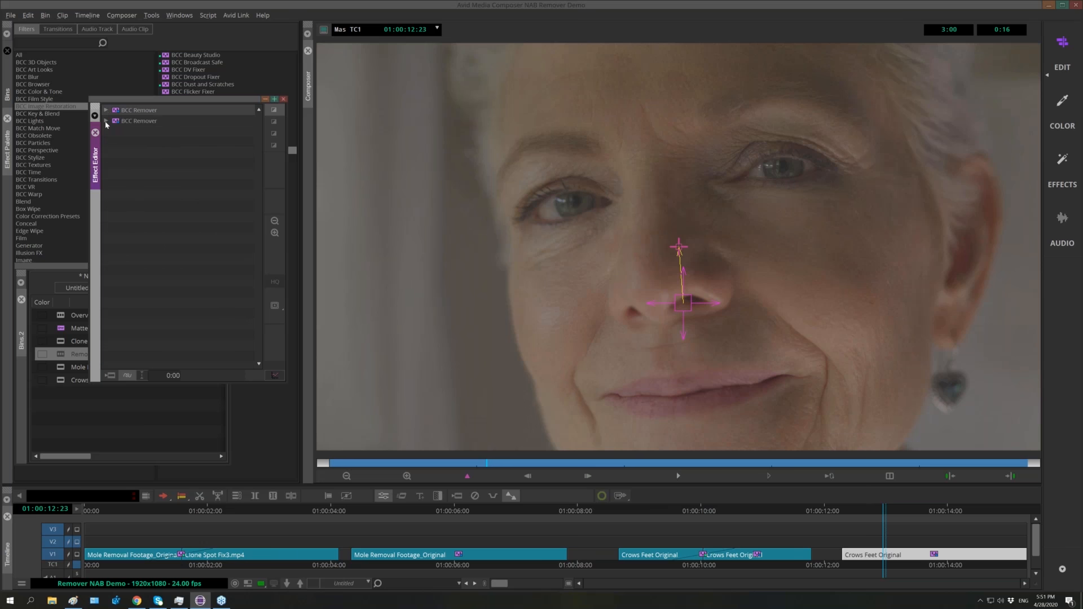
{"action": "left_click", "coordinate": [106, 120]}
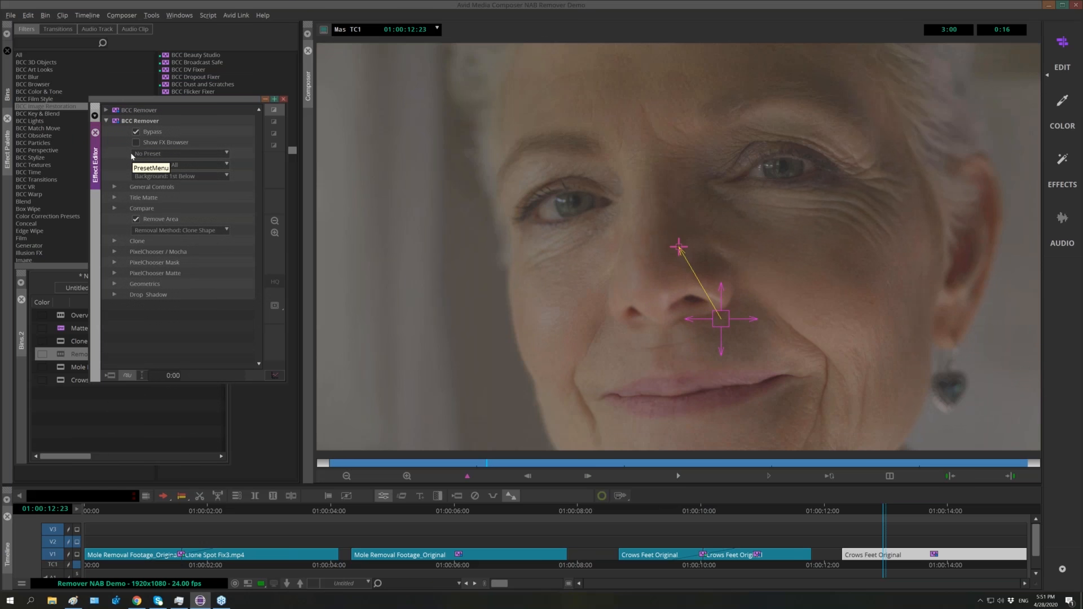
{"action": "left_click", "coordinate": [135, 131]}
{"action": "key", "text": "Delete"}
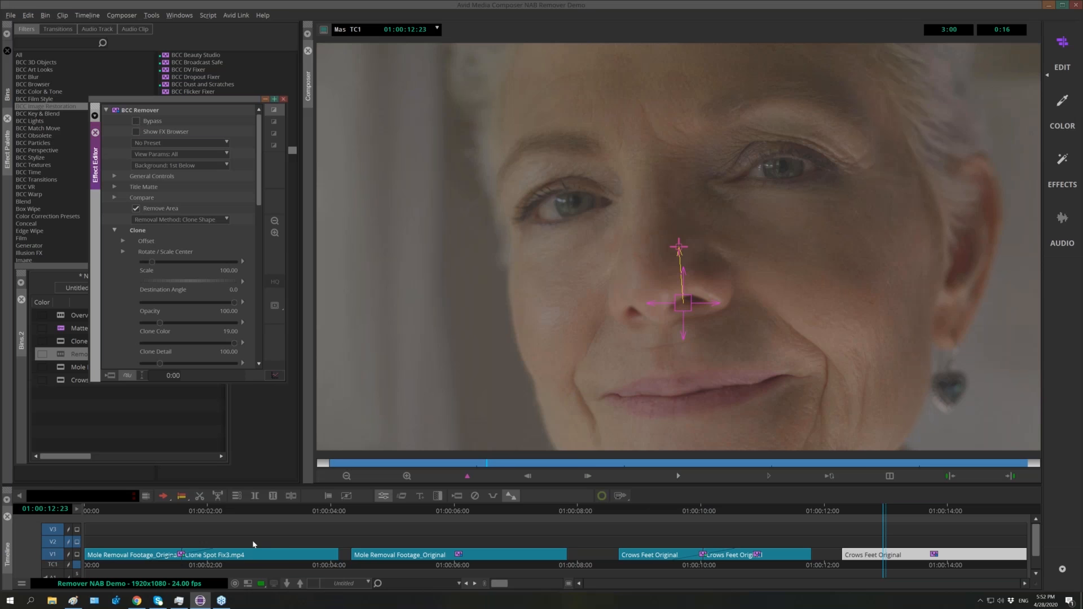
Apply BCC Remover to the second Mole Removal Footage_Original clip at 01:00:05:23 and move the clone spot's destination onto the forehead.
{"action": "left_click", "coordinate": [265, 516]}
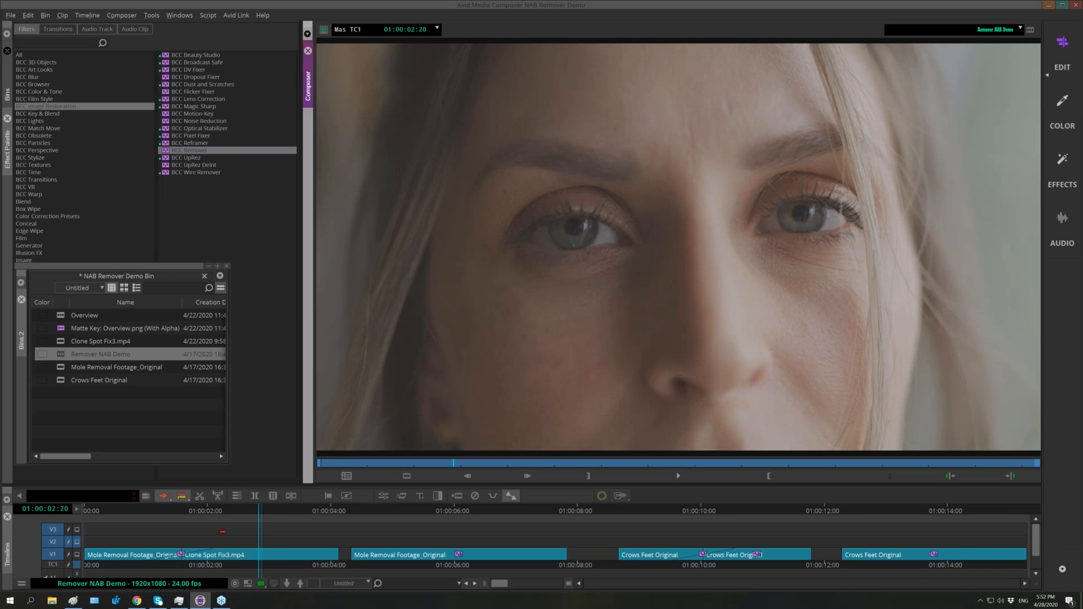
{"action": "left_click_drag", "start_coordinate": [252, 513], "coordinate": [302, 512]}
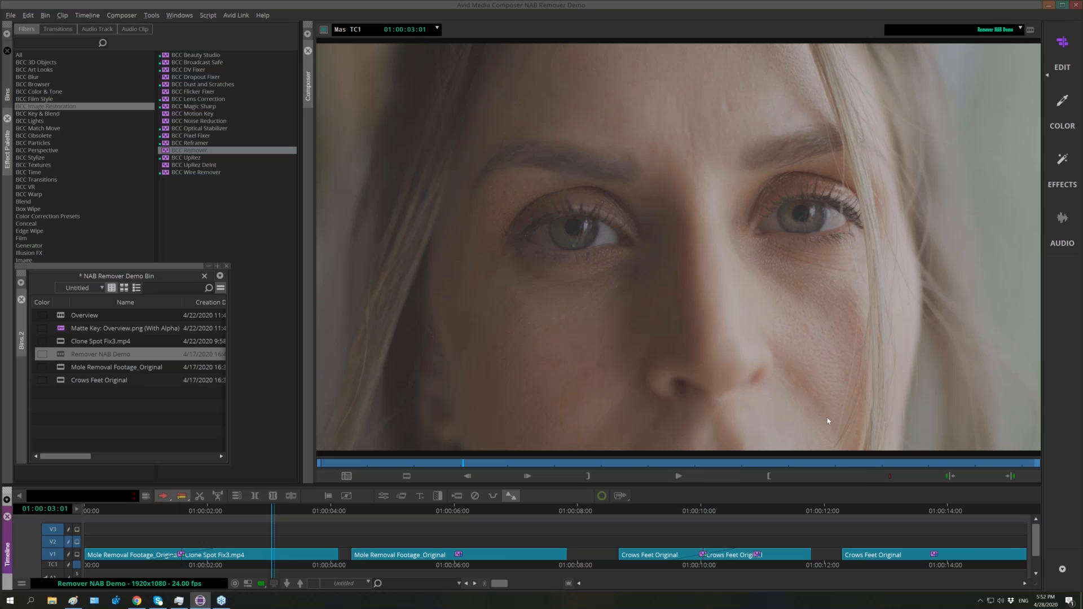
{"action": "left_click", "coordinate": [452, 510]}
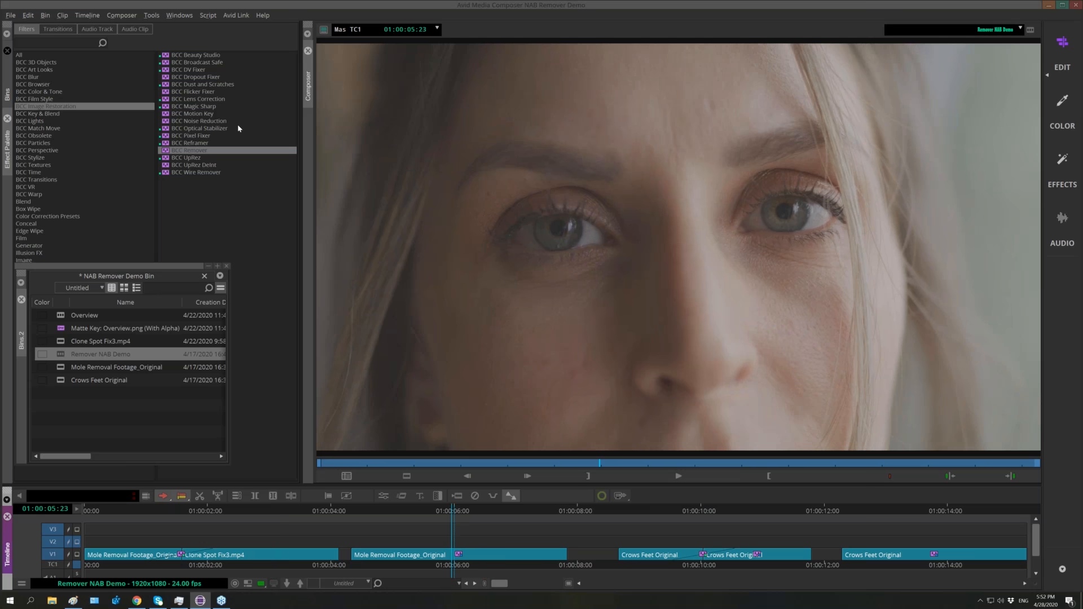
{"action": "left_click_drag", "start_coordinate": [203, 150], "coordinate": [426, 557]}
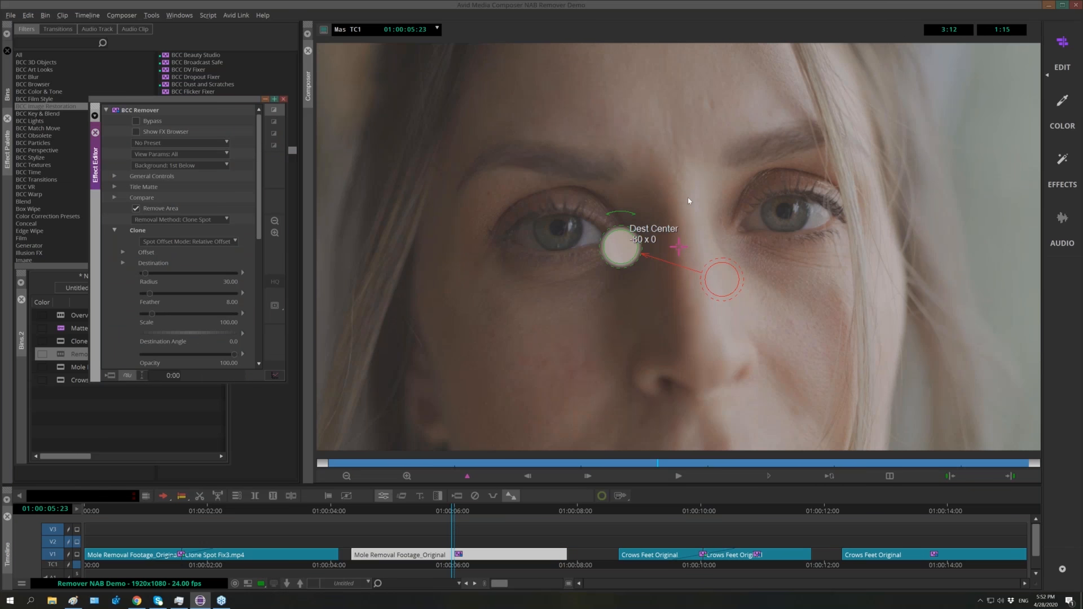
{"action": "left_click", "coordinate": [689, 201]}
{"action": "mouse_move", "coordinate": [675, 215]}
{"action": "left_mouse_down"}
{"action": "mouse_move", "coordinate": [725, 138]}
{"action": "mouse_move", "coordinate": [708, 116]}
{"action": "mouse_move", "coordinate": [699, 126]}
{"action": "mouse_move", "coordinate": [709, 104]}
{"action": "left_mouse_up"}
Switch Spot Offset Mode to Absolute and move the clone source onto clean forehead skin beside the destination spot.
{"action": "left_click", "coordinate": [233, 243]}
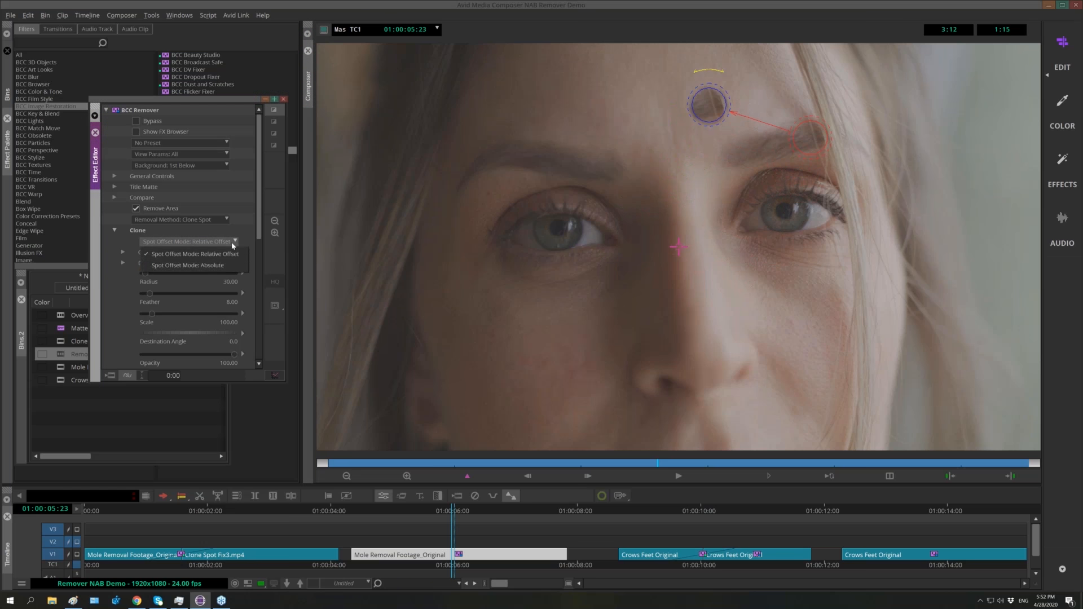
{"action": "left_click", "coordinate": [223, 270]}
{"action": "left_click_drag", "start_coordinate": [738, 217], "coordinate": [638, 109]}
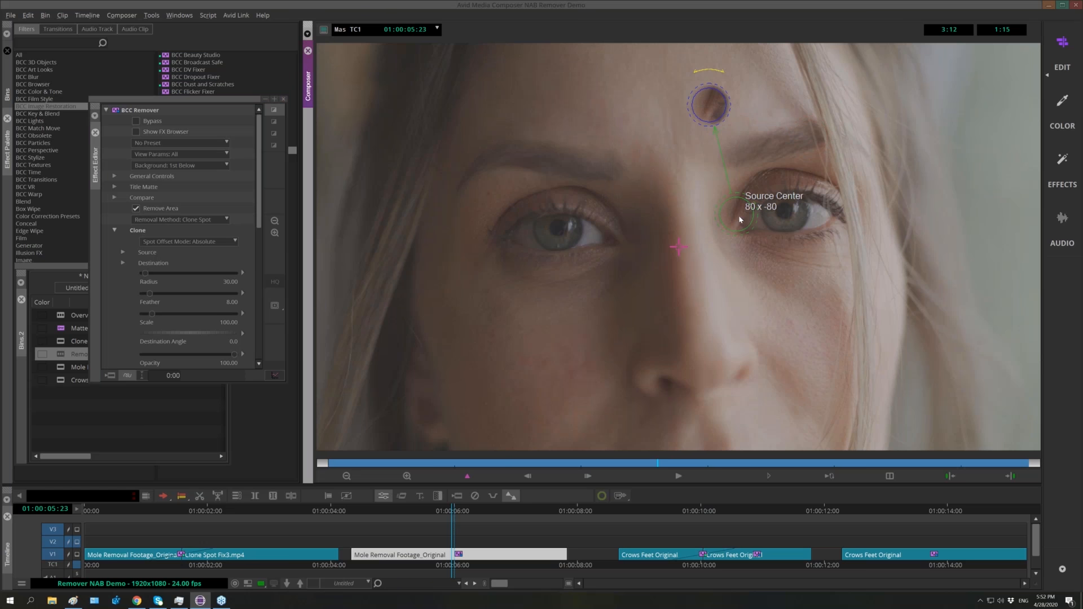
{"action": "left_click_drag", "start_coordinate": [732, 223], "coordinate": [628, 117]}
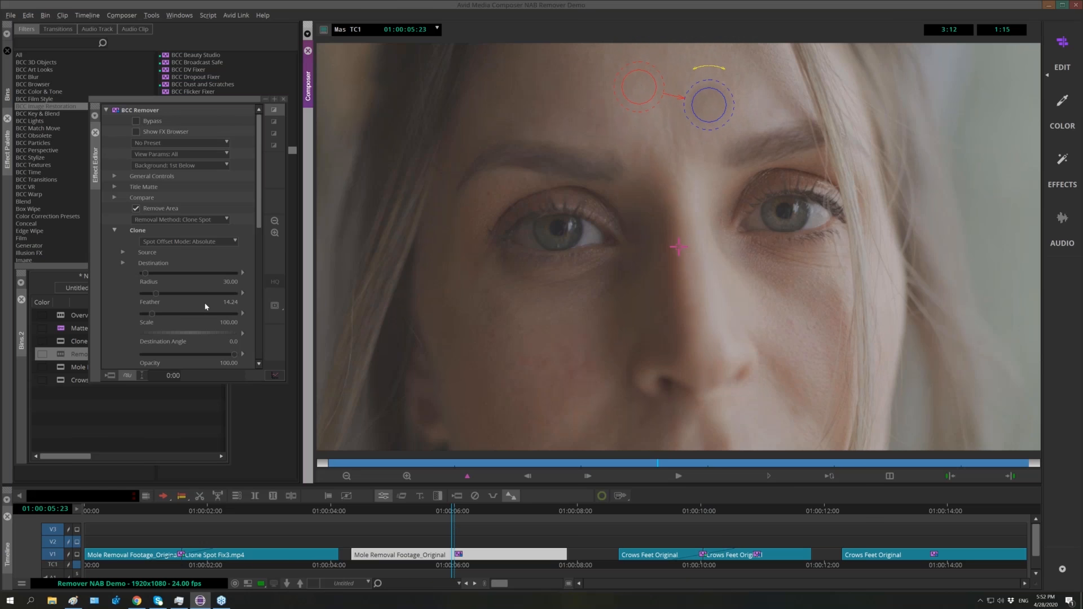
Set the clone spot's feather to 12.03 and lower its Clone Color.
{"action": "left_click", "coordinate": [155, 295]}
{"action": "left_click", "coordinate": [154, 294]}
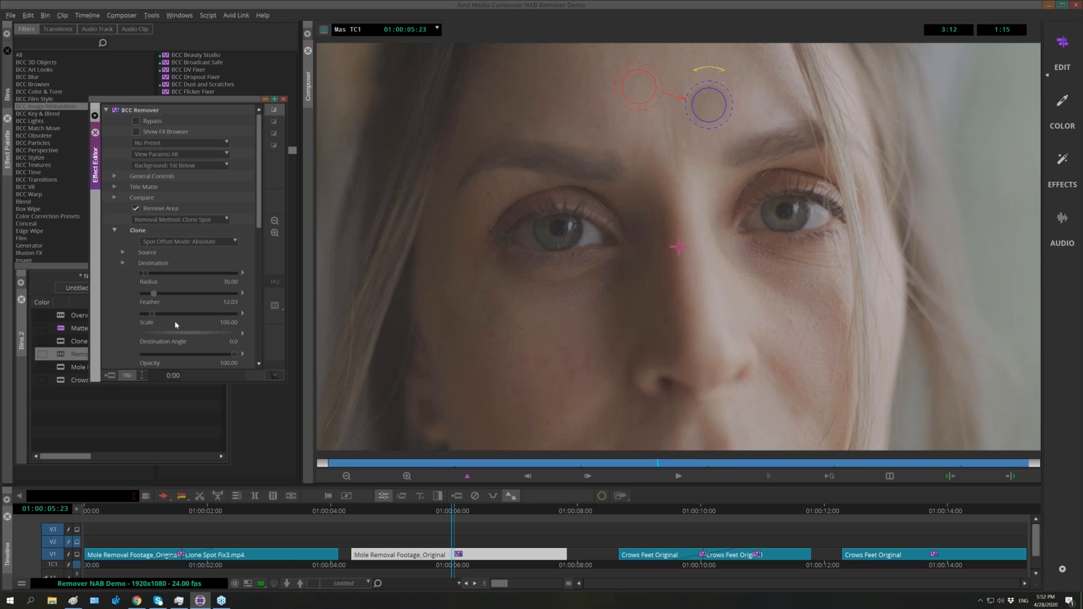
{"action": "scroll", "coordinate": [176, 324], "scroll_direction": "down", "scroll_amount": 3}
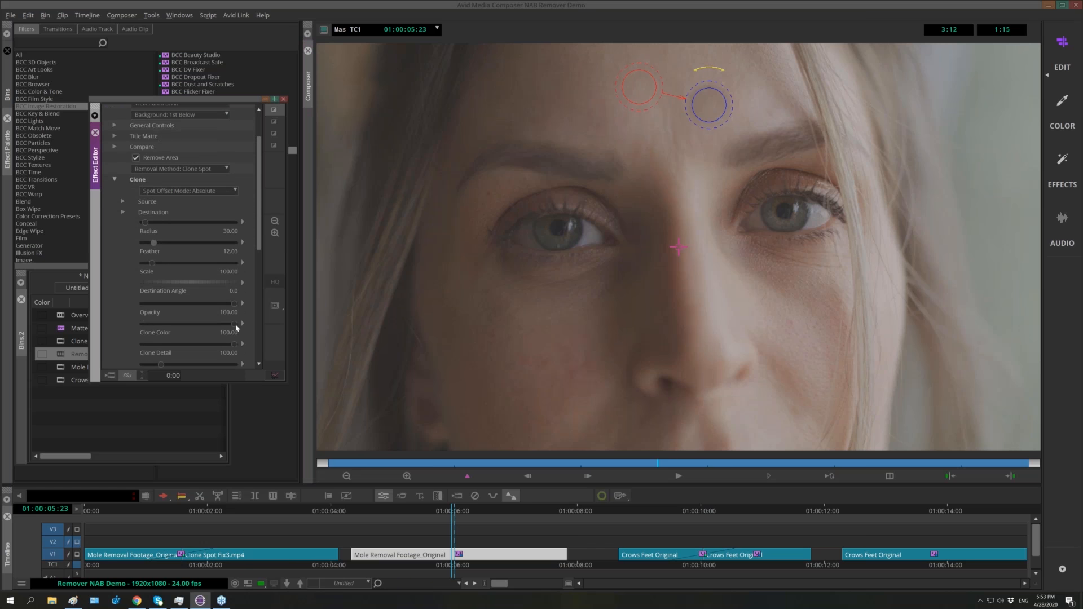
{"action": "left_click", "coordinate": [217, 328]}
{"action": "left_click_drag", "start_coordinate": [208, 330], "coordinate": [201, 332]}
Check the last Crows Feet Original clip around 01:00:13:12 and reopen the Remover settings of the second mole clip.
{"action": "left_click", "coordinate": [437, 533]}
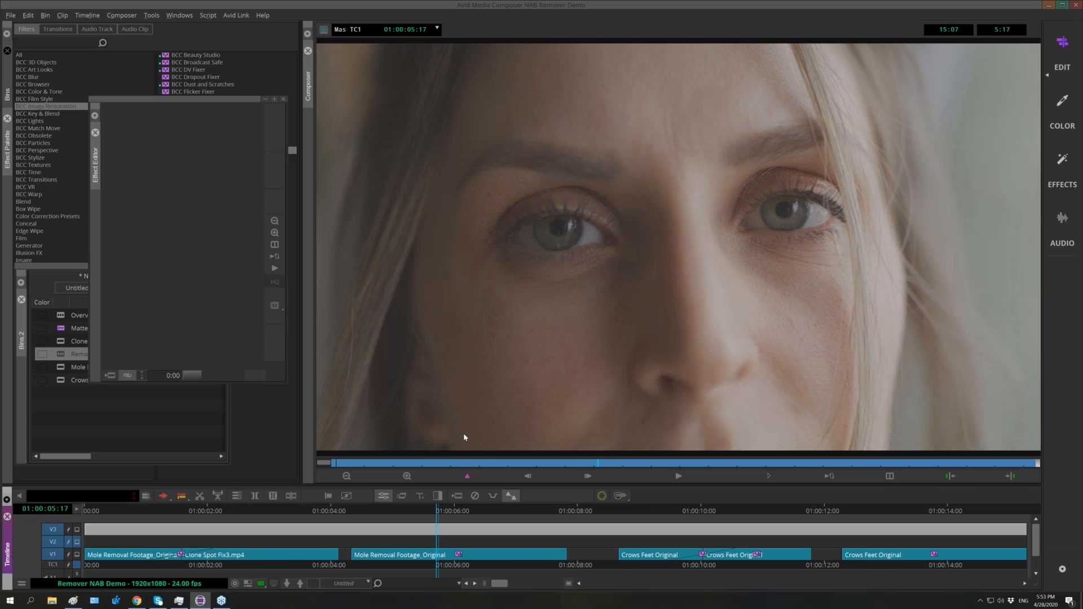
{"action": "left_click", "coordinate": [918, 511]}
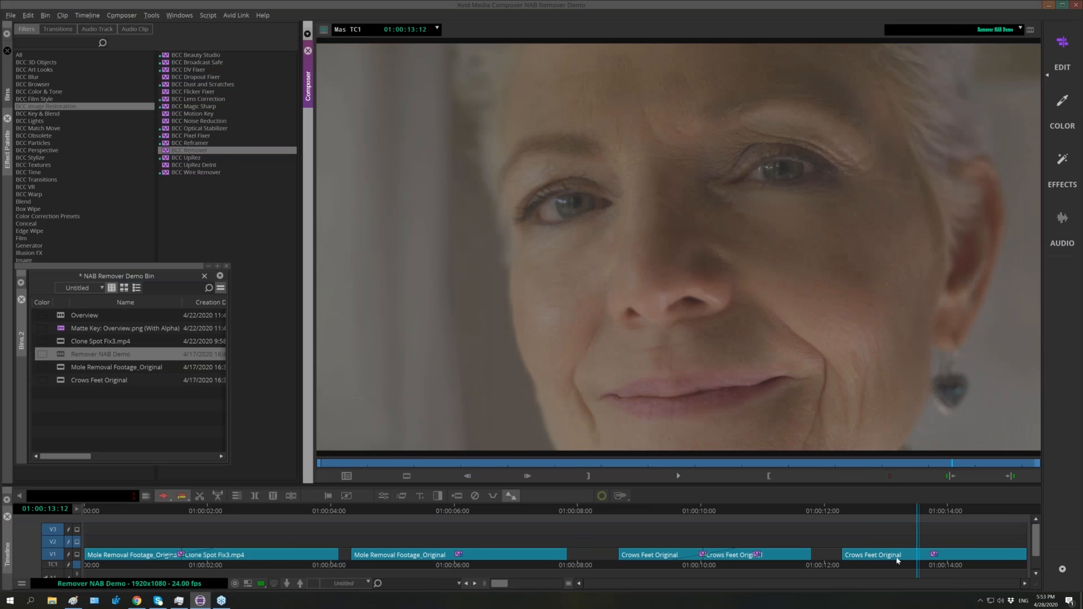
{"action": "left_click", "coordinate": [896, 510]}
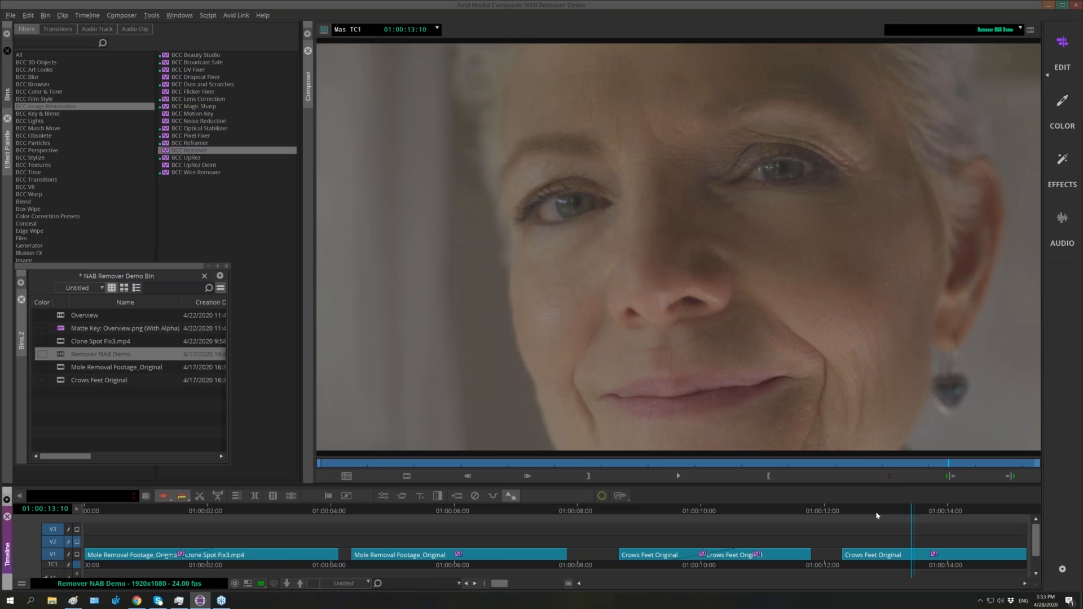
{"action": "left_click", "coordinate": [924, 511]}
{"action": "left_click", "coordinate": [438, 555]}
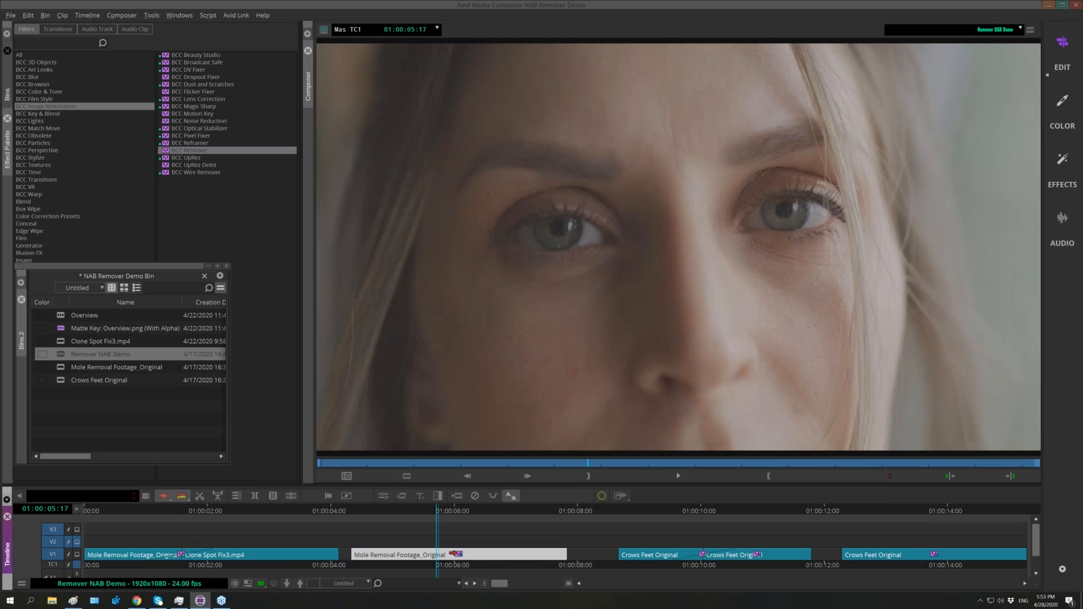
{"action": "left_click", "coordinate": [383, 496]}
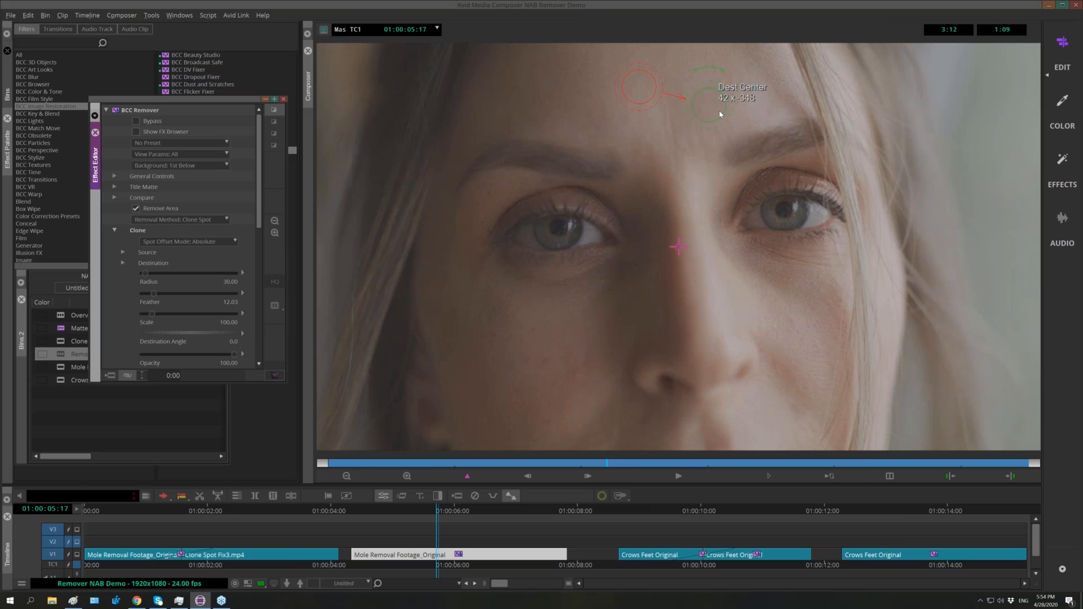
Scrub the last Crows Feet Original clip to 01:00:14:20 to review both under-eye fixes in motion.
{"action": "left_click", "coordinate": [927, 512]}
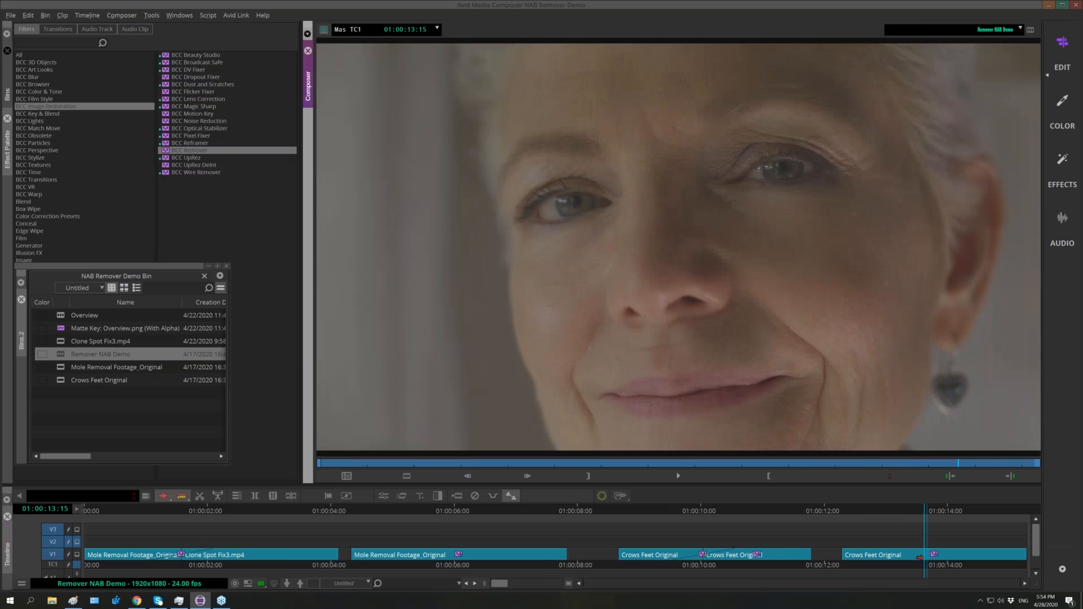
{"action": "left_click", "coordinate": [920, 558]}
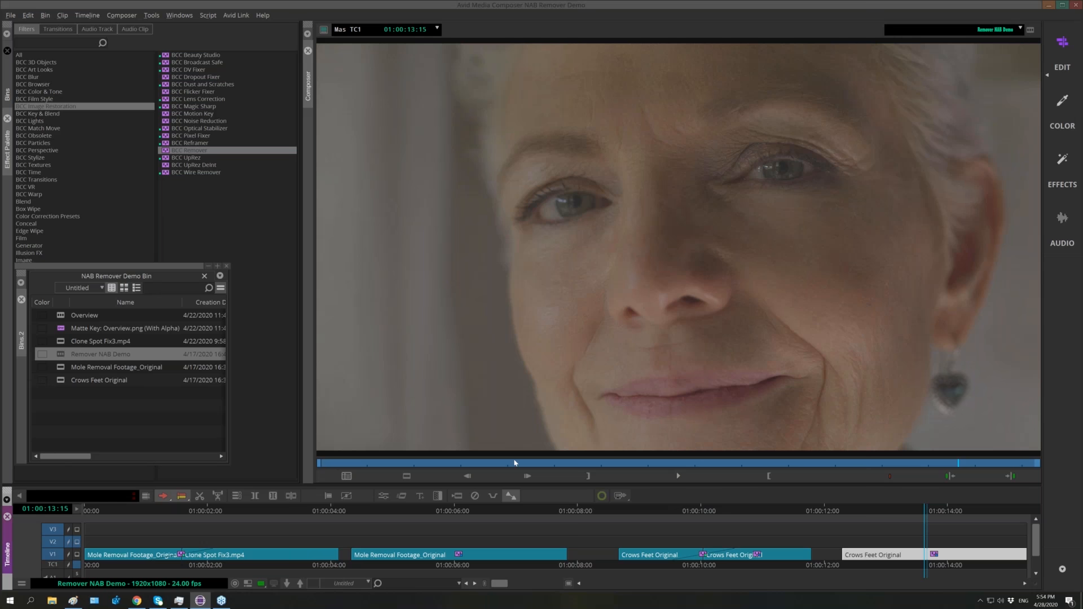
{"action": "left_click", "coordinate": [910, 515]}
{"action": "left_click", "coordinate": [949, 511]}
{"action": "left_click_drag", "start_coordinate": [929, 513], "coordinate": [999, 520]}
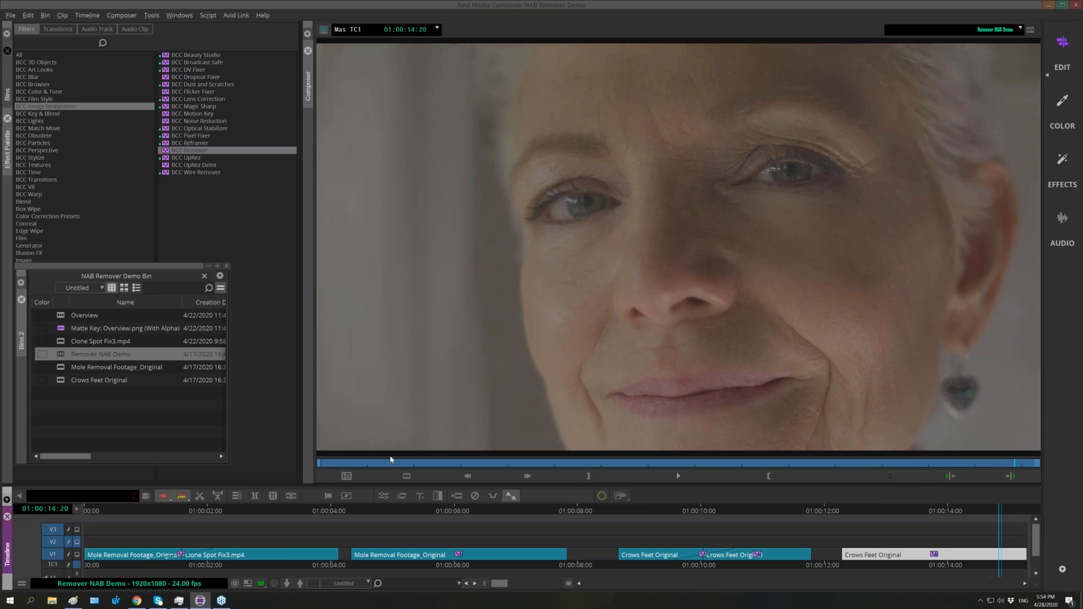
Close the current project and open the NAB Transitions project.
{"action": "left_click", "coordinate": [12, 16]}
{"action": "mouse_move", "coordinate": [180, 16]}
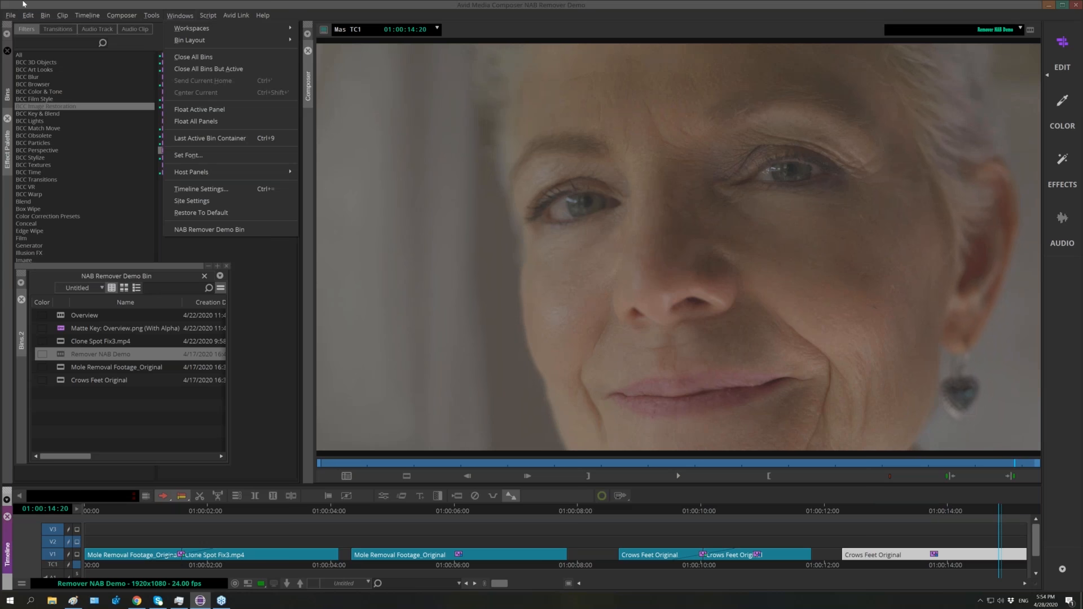
{"action": "mouse_move", "coordinate": [12, 21]}
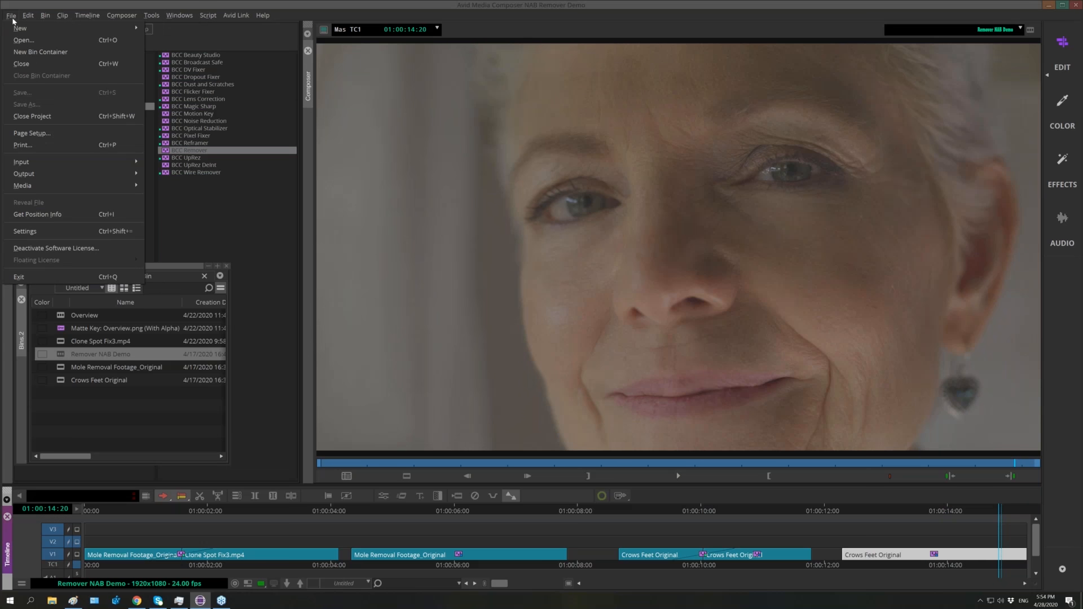
{"action": "left_click", "coordinate": [34, 116]}
{"action": "left_click", "coordinate": [403, 268]}
{"action": "left_click", "coordinate": [653, 412]}
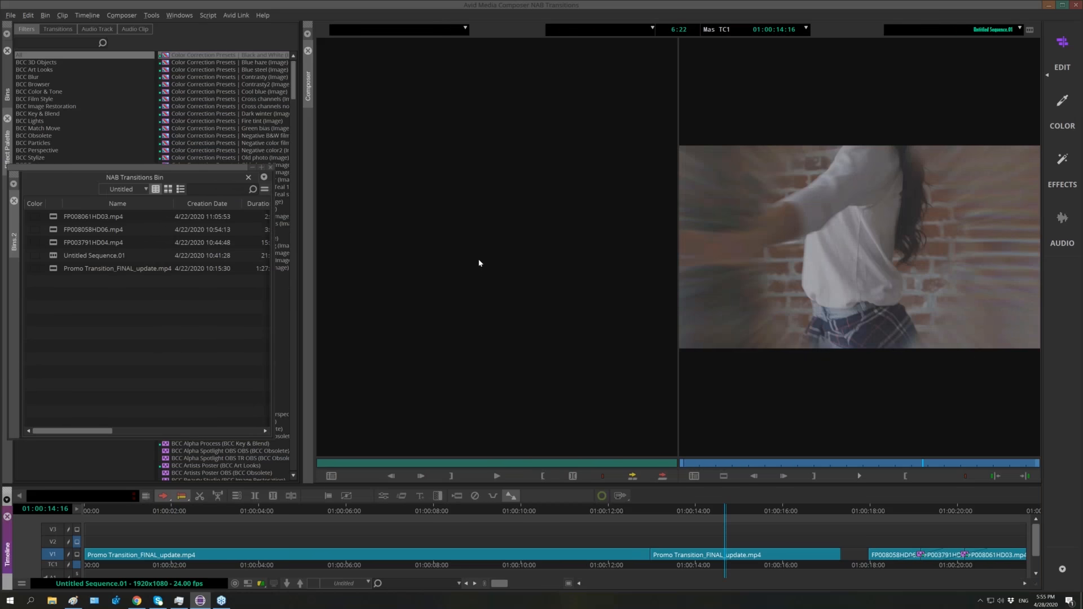
Show a single composer monitor and play the Promo Transition clip from the start of the sequence to about 01:00:15.
{"action": "right_click", "coordinate": [479, 263]}
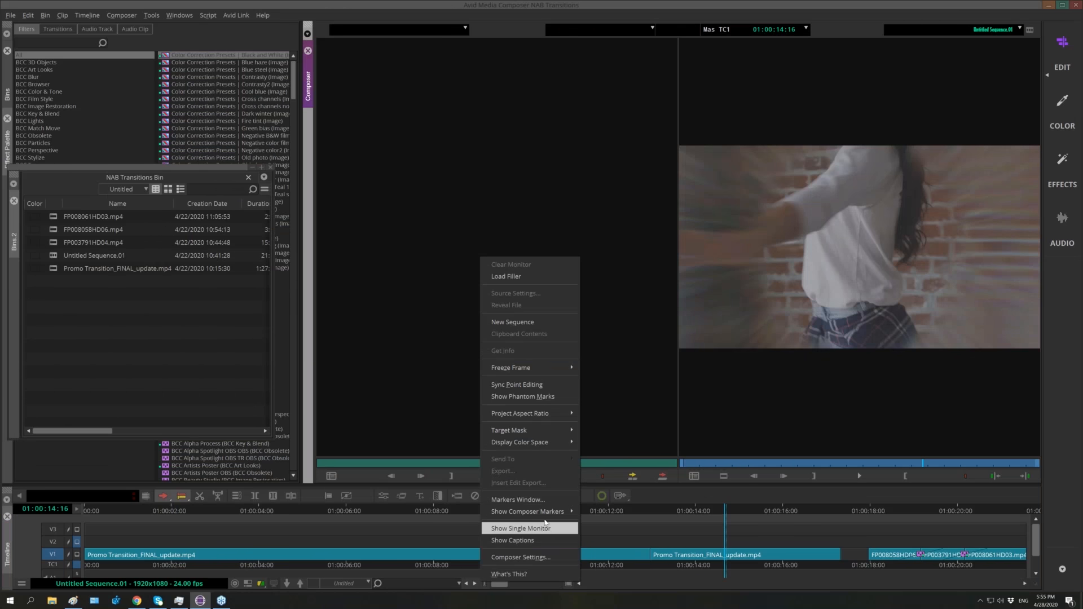
{"action": "left_click", "coordinate": [523, 529]}
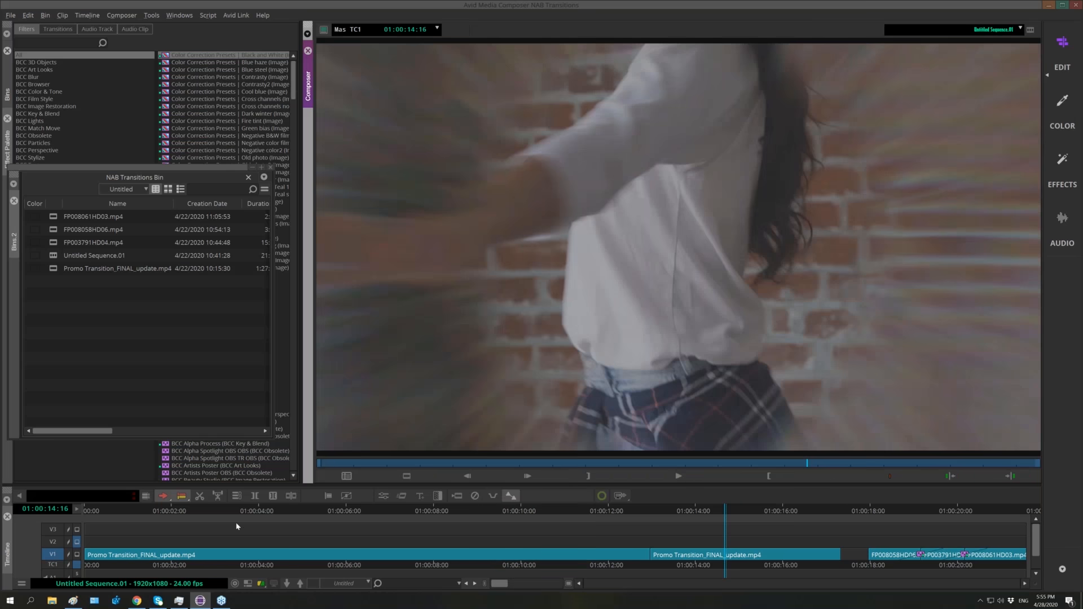
{"action": "left_click", "coordinate": [92, 511]}
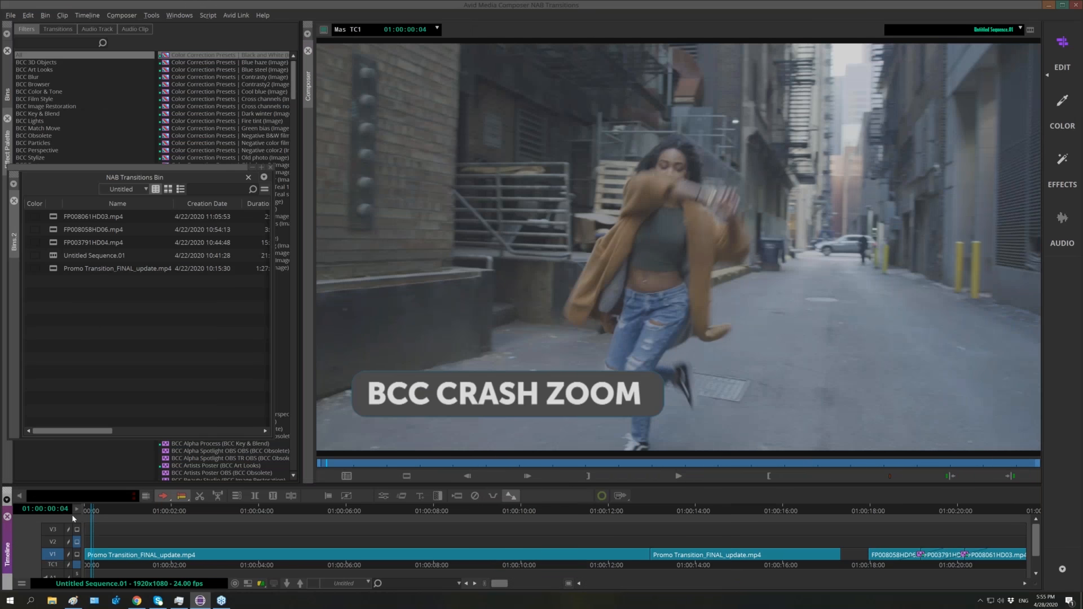
{"action": "left_click_drag", "start_coordinate": [72, 519], "coordinate": [67, 517]}
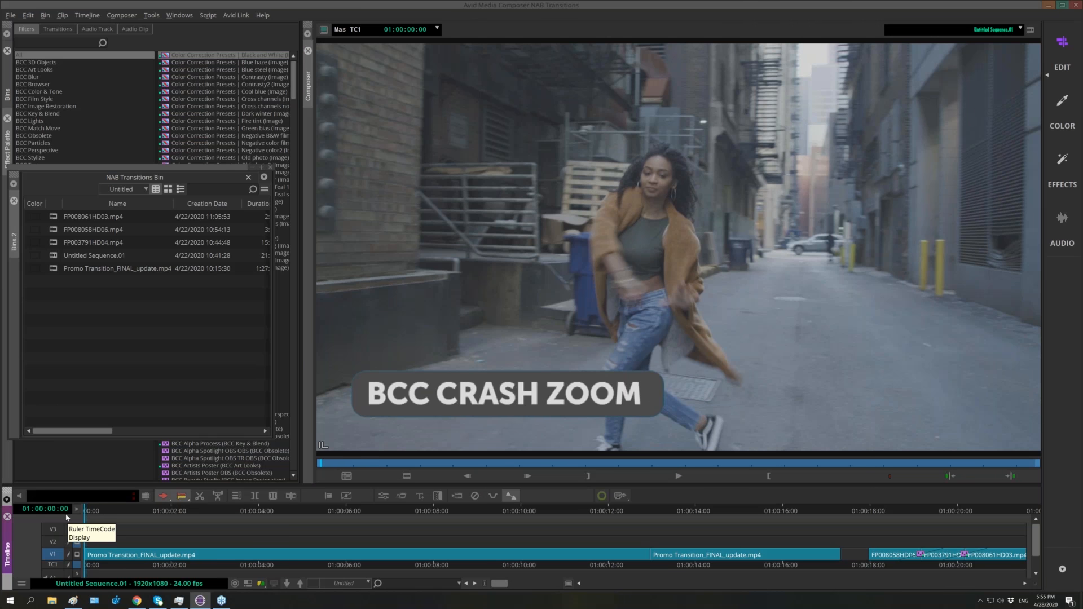
{"action": "key", "text": "space"}
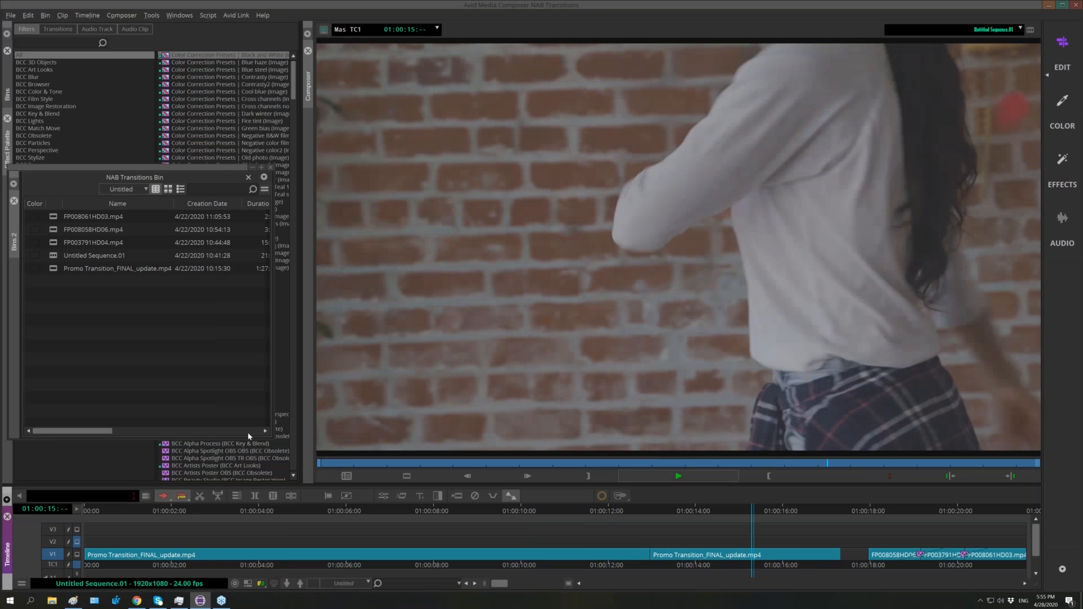
{"action": "key", "text": "space"}
Remove the existing transition between the FP008058HD06 and FP003791HD04 clips and scrub across the bare cut to 01:00:19:00.
{"action": "left_click", "coordinate": [733, 511]}
{"action": "mouse_move", "coordinate": [732, 511]}
{"action": "left_mouse_down"}
{"action": "mouse_move", "coordinate": [684, 512]}
{"action": "mouse_move", "coordinate": [712, 518]}
{"action": "left_mouse_up"}
{"action": "left_click_drag", "start_coordinate": [914, 512], "coordinate": [899, 513]}
{"action": "left_click", "coordinate": [921, 555]}
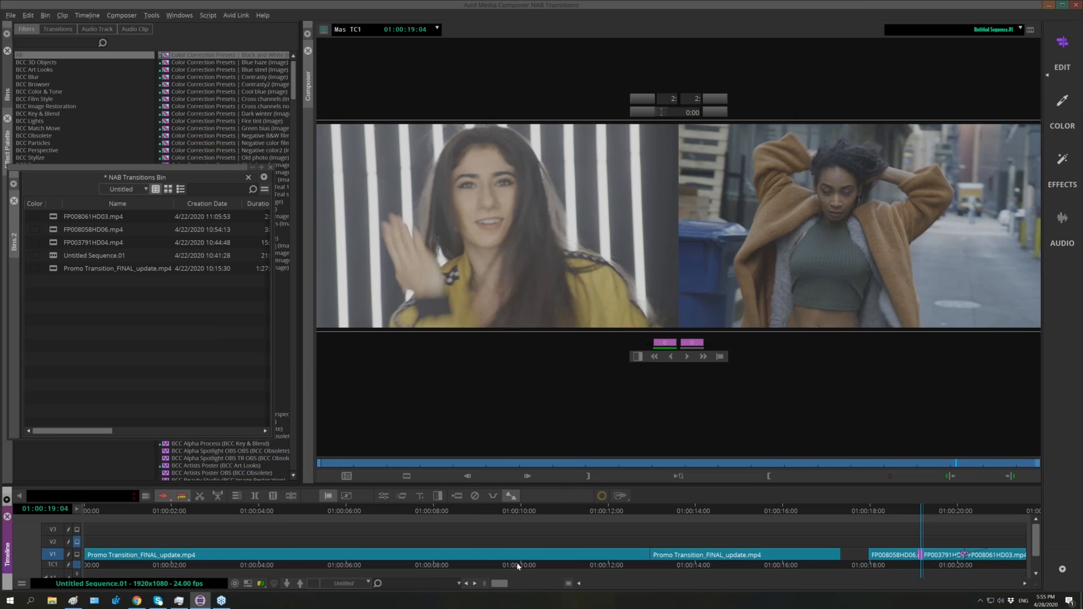
{"action": "left_click", "coordinate": [913, 508]}
{"action": "left_click_drag", "start_coordinate": [908, 513], "coordinate": [941, 519]}
{"action": "left_click_drag", "start_coordinate": [941, 517], "coordinate": [915, 518]}
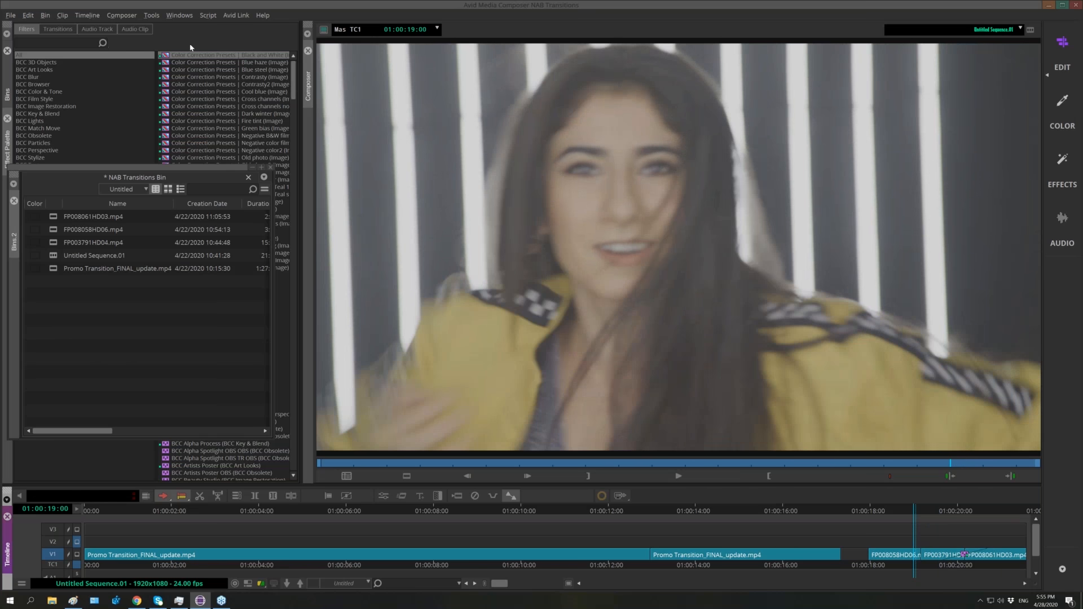
Minimize the bin, apply BCC Crash Zoom Dissolve from BCC Transitions to the cut between FP008058HD06 and FP003791HD04, and open its settings.
{"action": "left_click", "coordinate": [252, 167]}
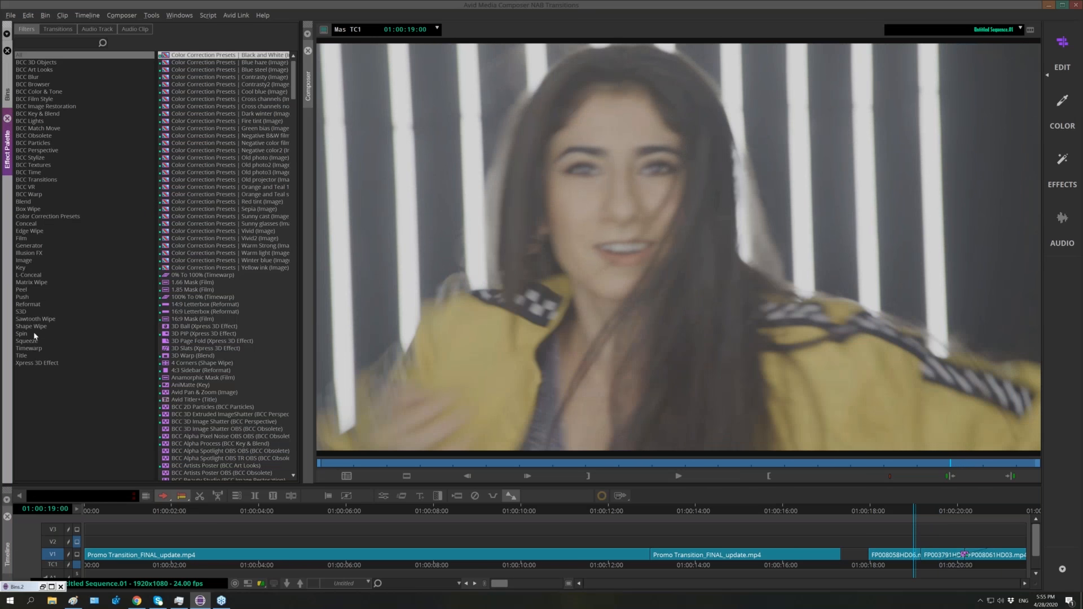
{"action": "left_click", "coordinate": [30, 181]}
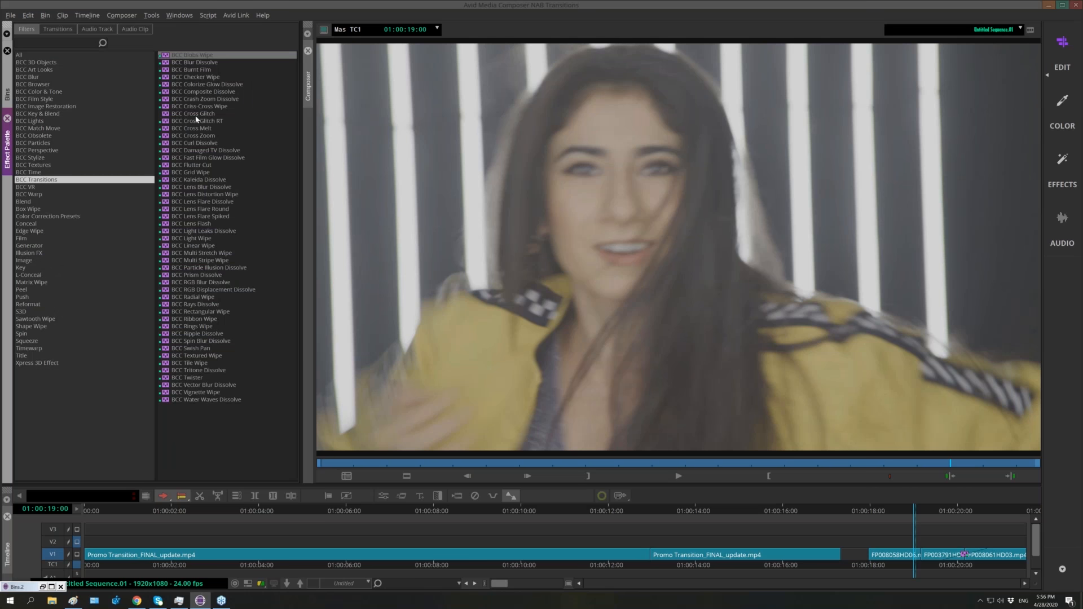
{"action": "left_click", "coordinate": [199, 100]}
{"action": "left_click_drag", "start_coordinate": [770, 446], "coordinate": [922, 557]}
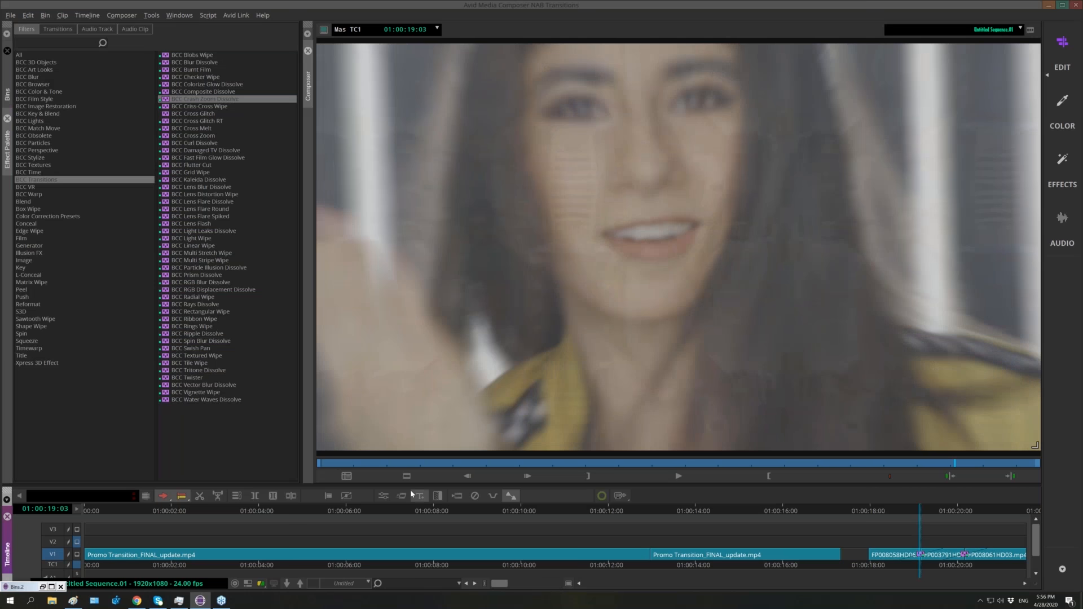
{"action": "left_click", "coordinate": [385, 496]}
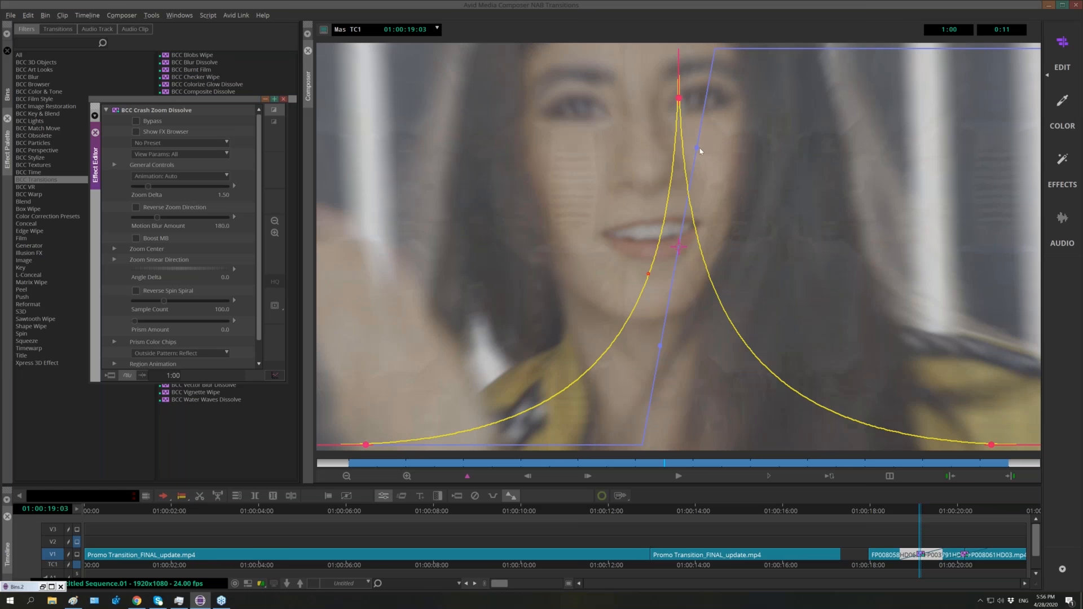
Set the on-screen Dissolve Duration to 33.28, broaden the peak of the zoom curve with its end point moved slightly inward, and play the transition.
{"action": "left_click", "coordinate": [716, 152]}
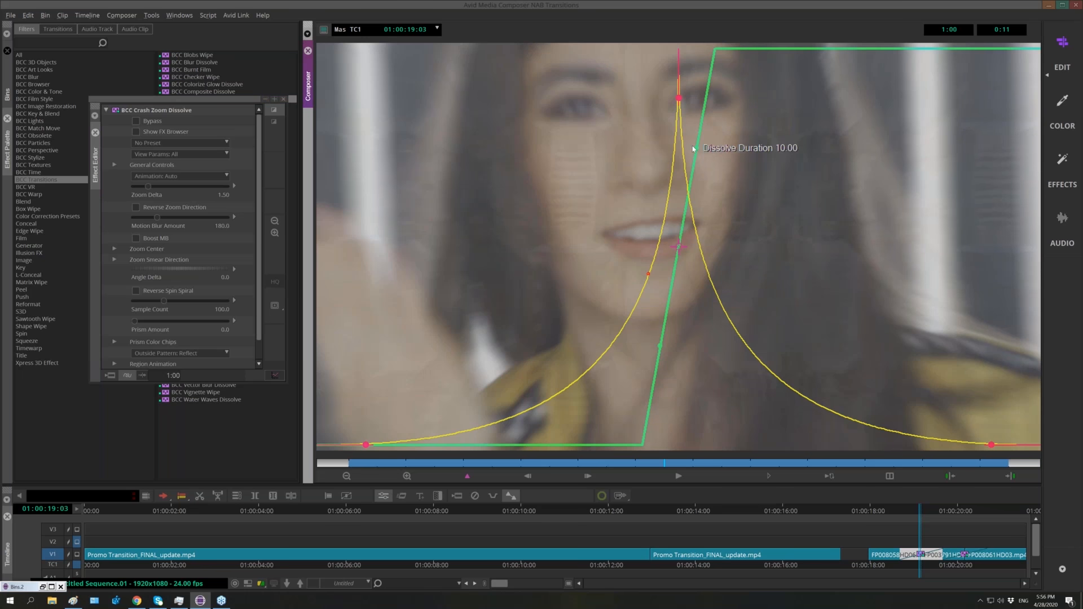
{"action": "left_click_drag", "start_coordinate": [707, 153], "coordinate": [749, 152]}
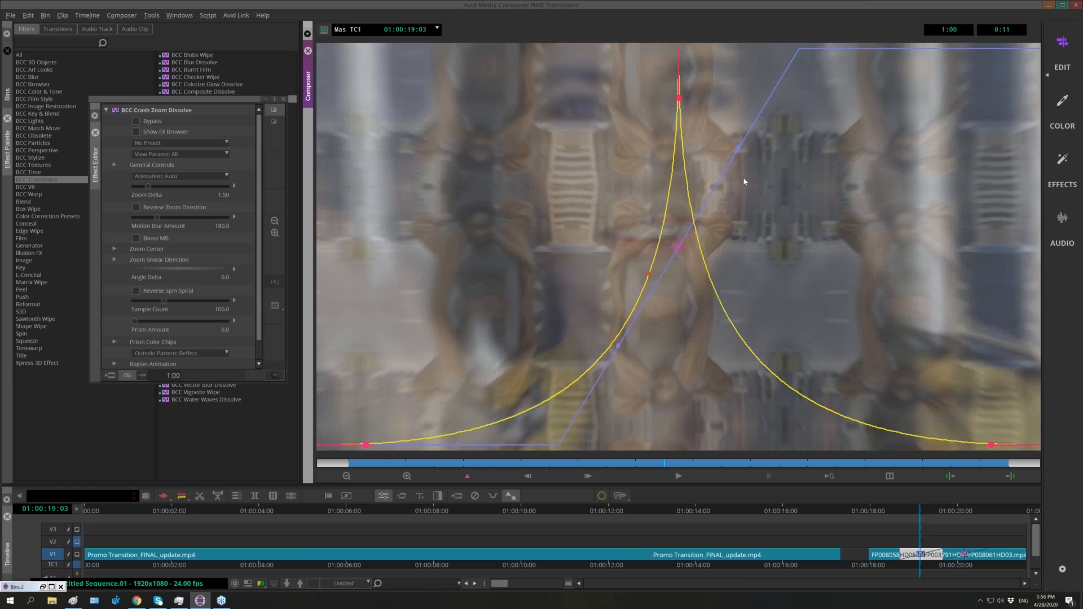
{"action": "mouse_move", "coordinate": [679, 97]}
{"action": "left_mouse_down"}
{"action": "mouse_move", "coordinate": [680, 56]}
{"action": "mouse_move", "coordinate": [663, 94]}
{"action": "left_mouse_up"}
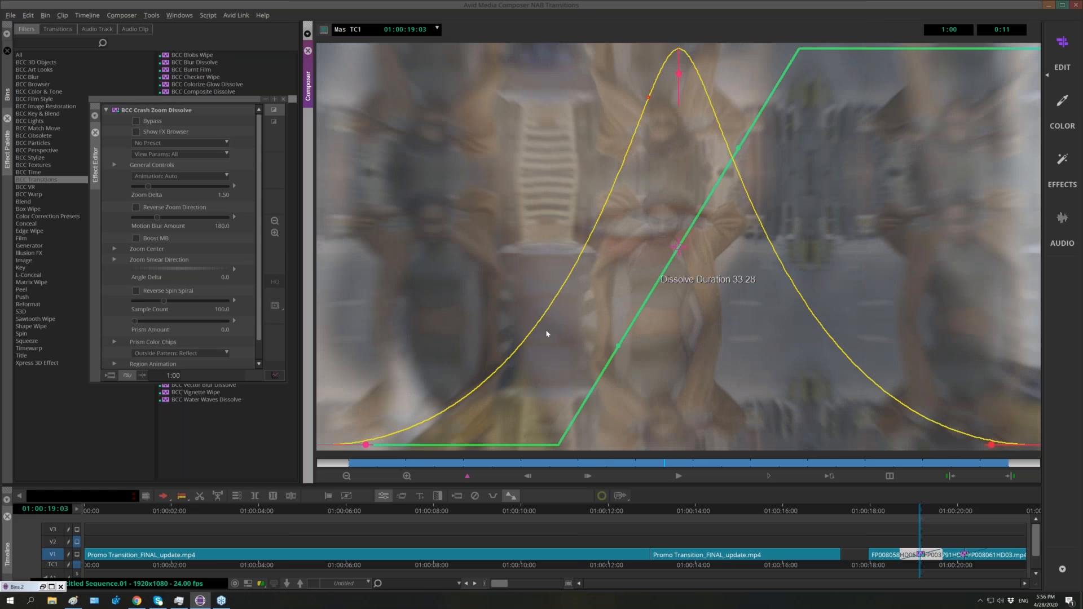
{"action": "left_click_drag", "start_coordinate": [991, 445], "coordinate": [876, 452]}
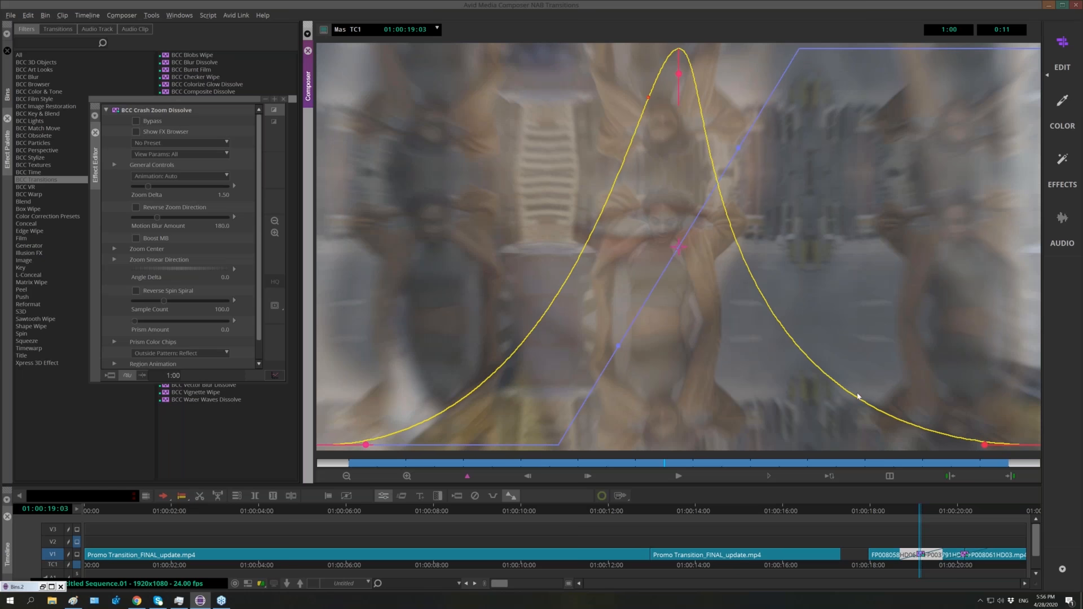
{"action": "mouse_move", "coordinate": [985, 447]}
{"action": "left_mouse_down"}
{"action": "mouse_move", "coordinate": [1012, 448]}
{"action": "mouse_move", "coordinate": [984, 450]}
{"action": "mouse_move", "coordinate": [996, 451]}
{"action": "left_mouse_up"}
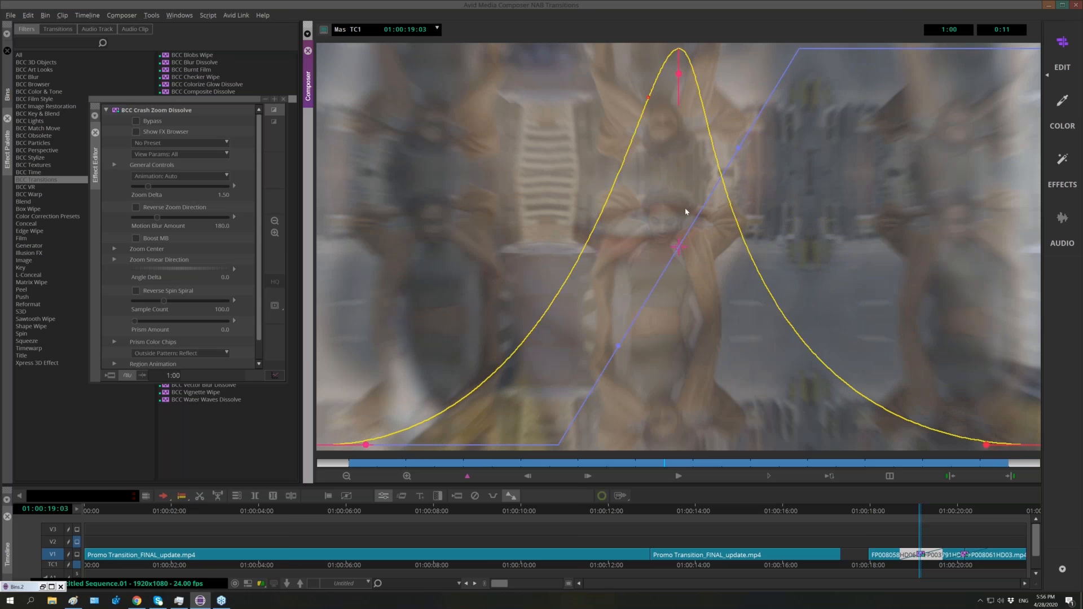
{"action": "left_click", "coordinate": [899, 515]}
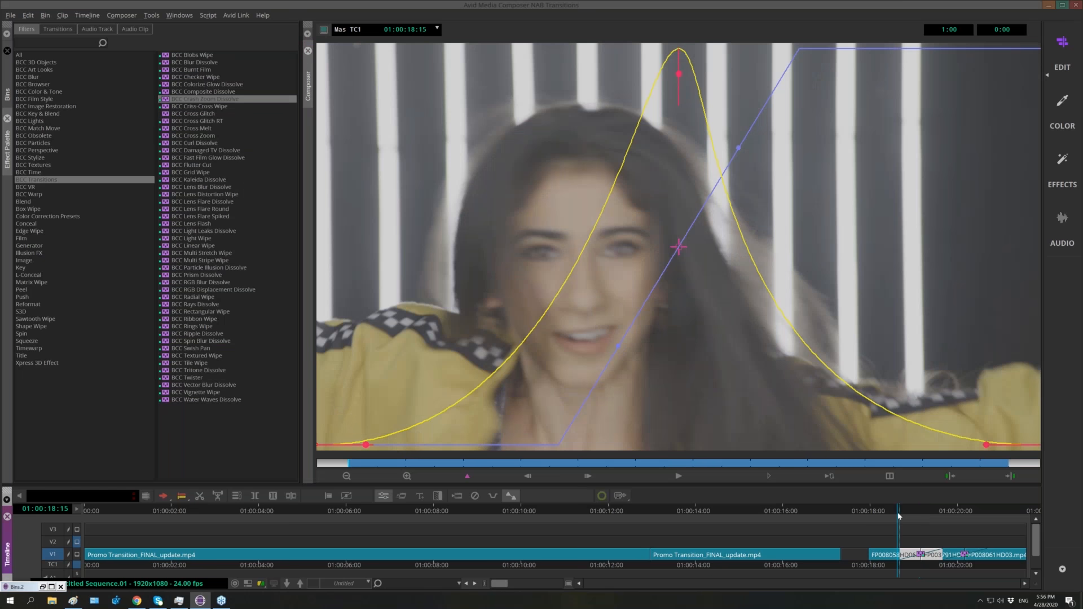
{"action": "key", "text": "space"}
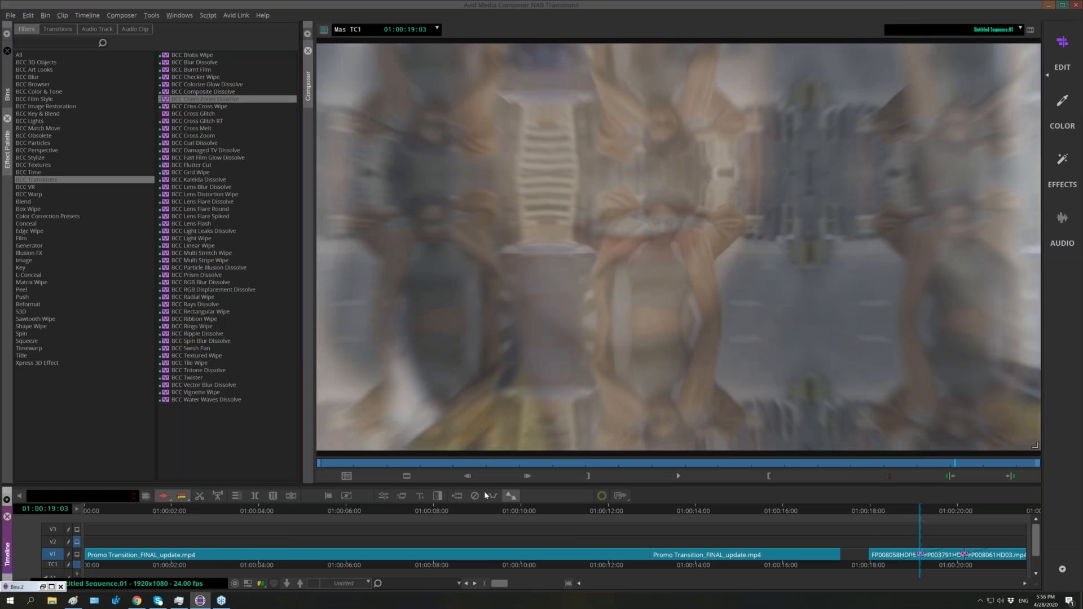
Reopen the Crash Zoom Dissolve settings, enlarge the effect editor to fit all parameters, and scrub the transition to 01:00:19:05.
{"action": "left_click", "coordinate": [383, 496]}
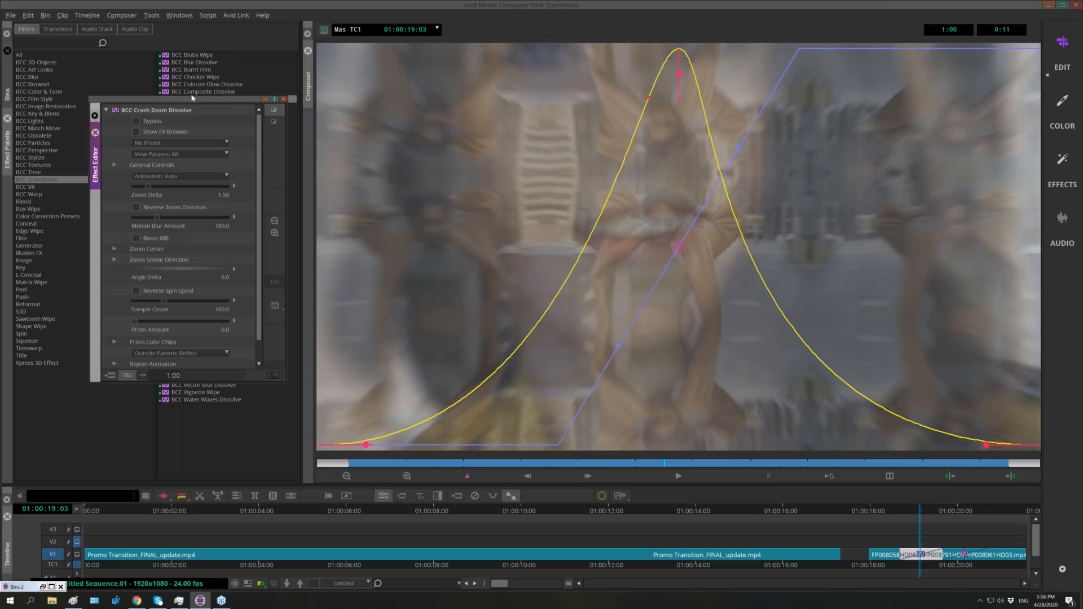
{"action": "left_click_drag", "start_coordinate": [194, 104], "coordinate": [133, 77]}
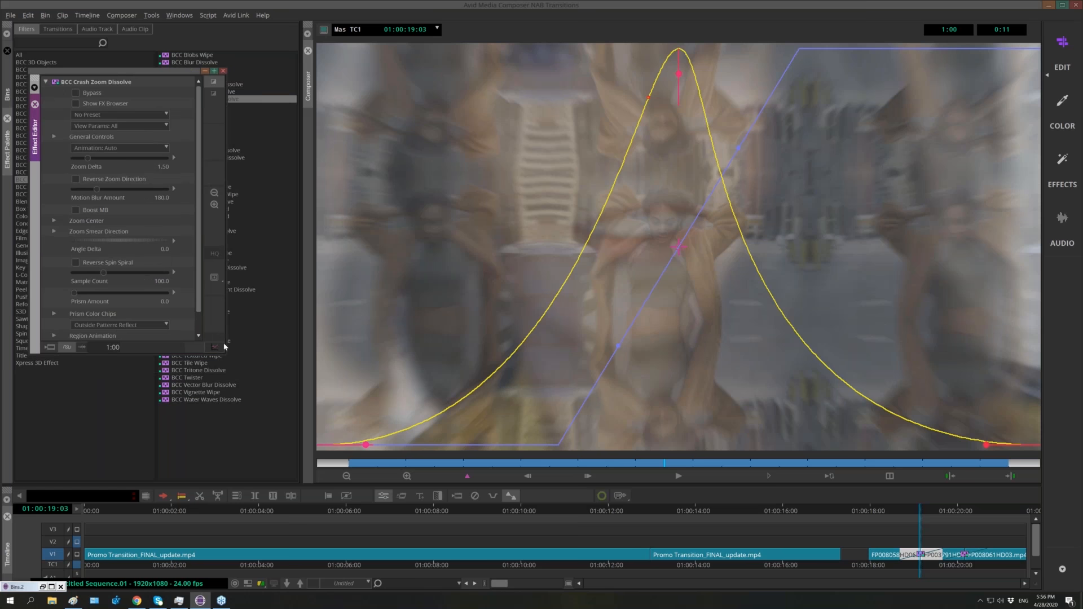
{"action": "left_click_drag", "start_coordinate": [226, 355], "coordinate": [274, 439]}
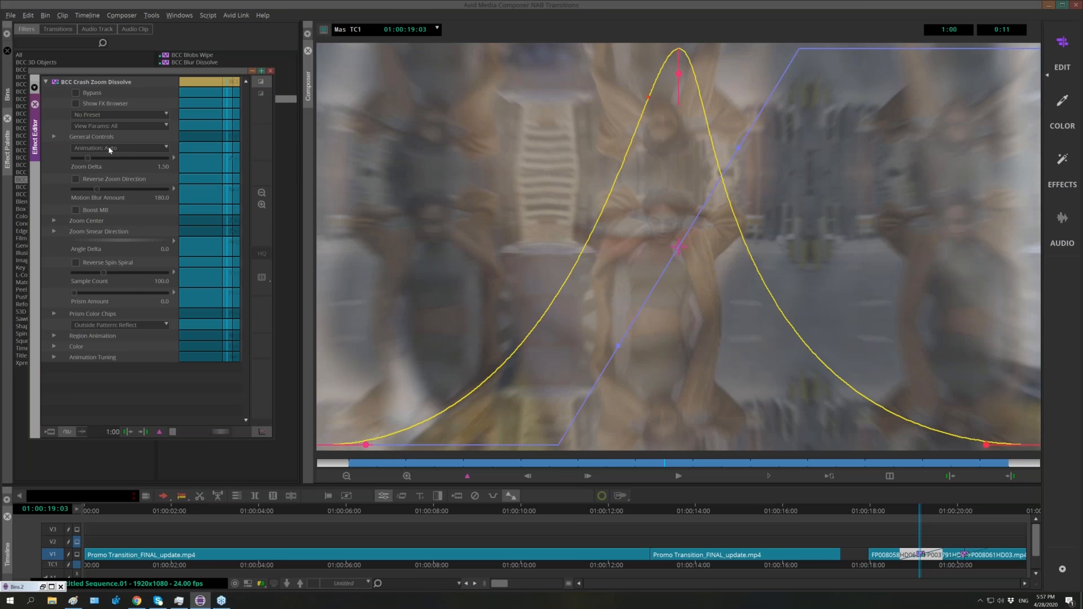
{"action": "left_click", "coordinate": [904, 511]}
{"action": "mouse_move", "coordinate": [906, 513]}
{"action": "left_mouse_down"}
{"action": "mouse_move", "coordinate": [979, 507]}
{"action": "mouse_move", "coordinate": [924, 510]}
{"action": "left_mouse_up"}
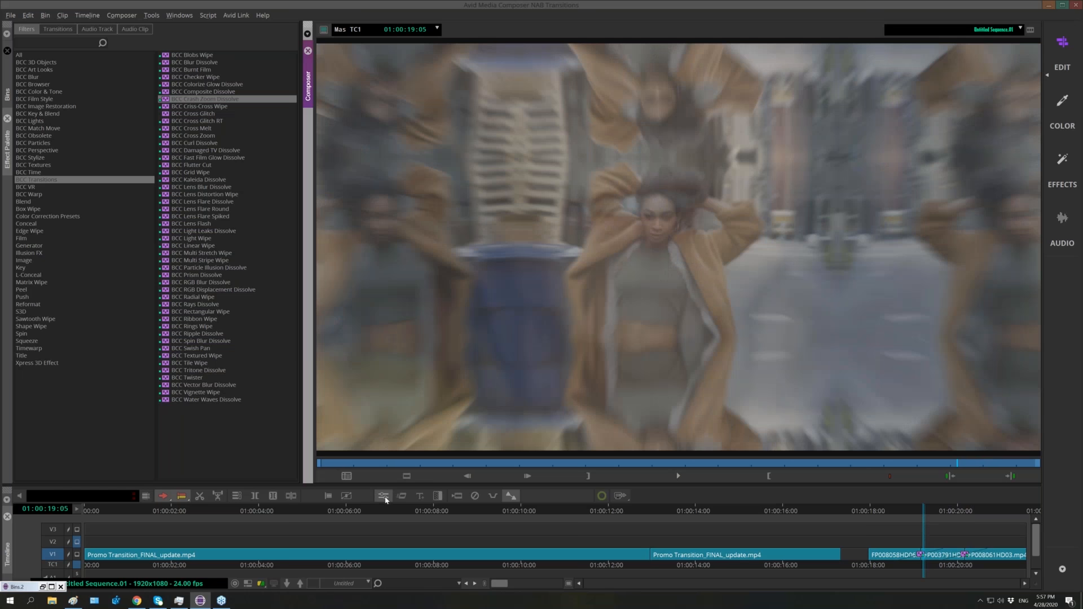
Reopen the transition's effect settings and review the Animation mode choices, keeping Animation: Auto.
{"action": "left_click", "coordinate": [384, 497]}
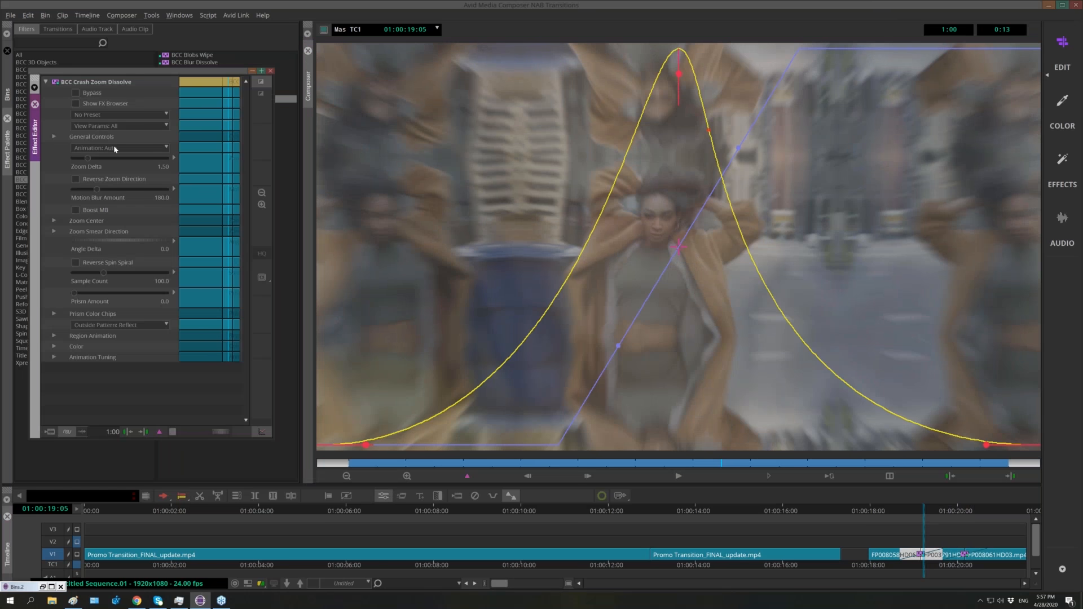
{"action": "left_click", "coordinate": [115, 148]}
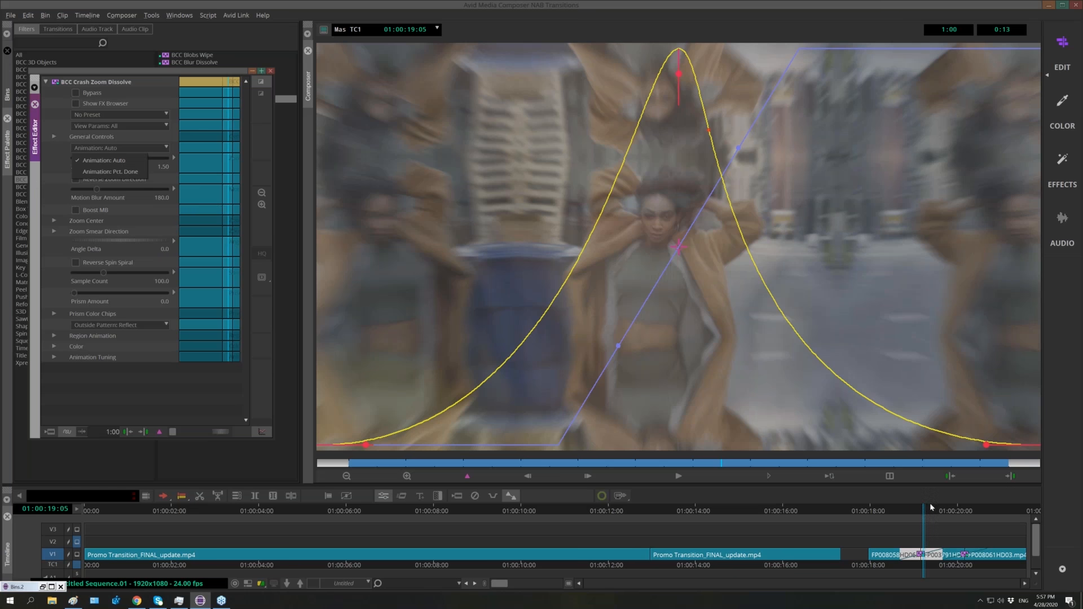
{"action": "left_click", "coordinate": [61, 174]}
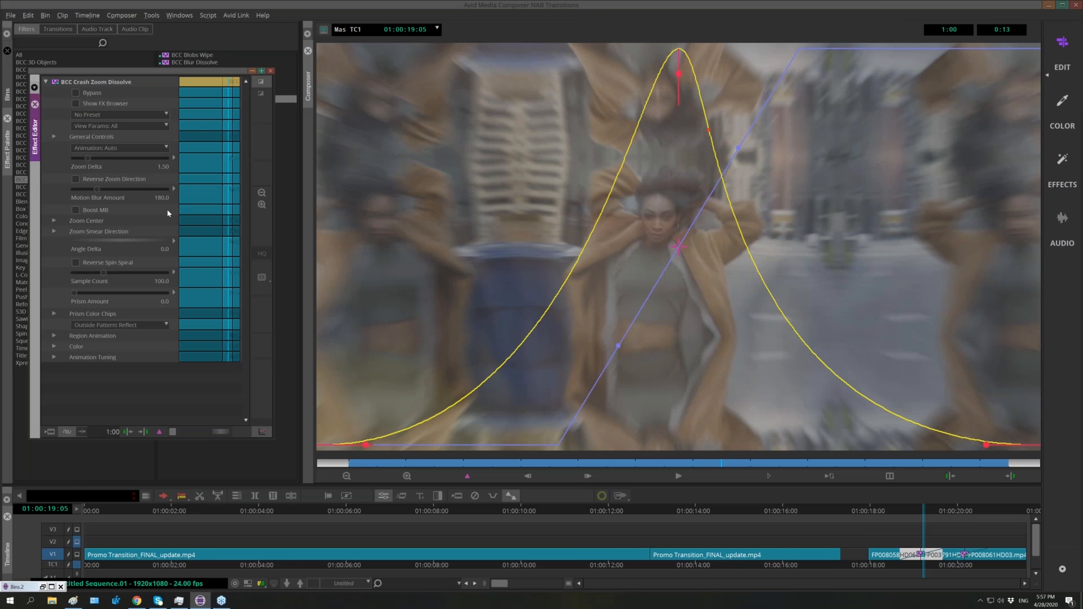
Launch the FX Browser for BCC Crash Zoom Dissolve and reset its preset location to the factory installed preset folder.
{"action": "left_click", "coordinate": [76, 104]}
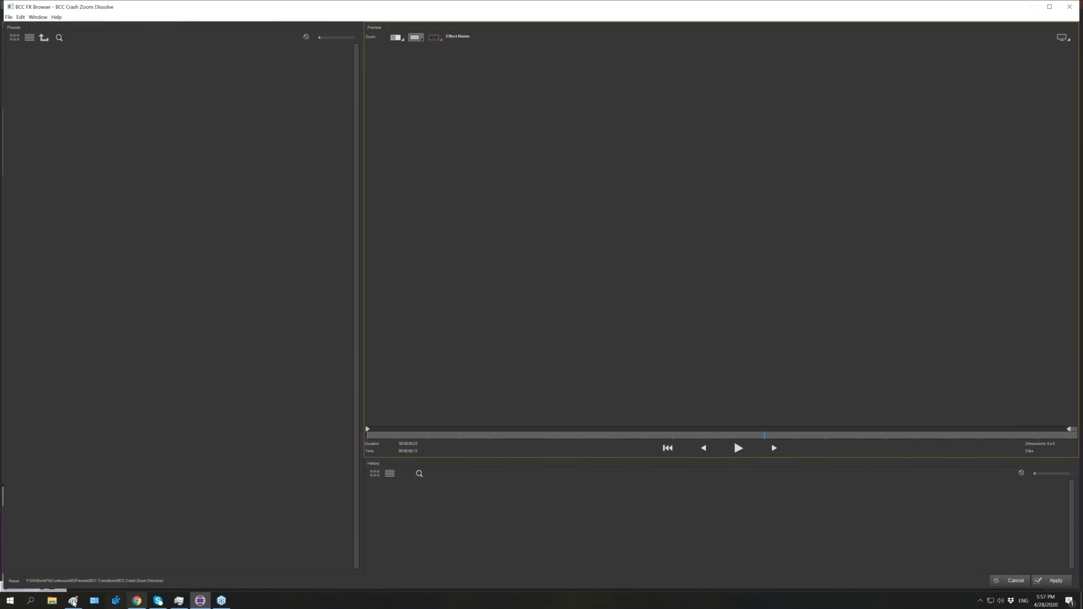
{"action": "left_click", "coordinate": [59, 219]}
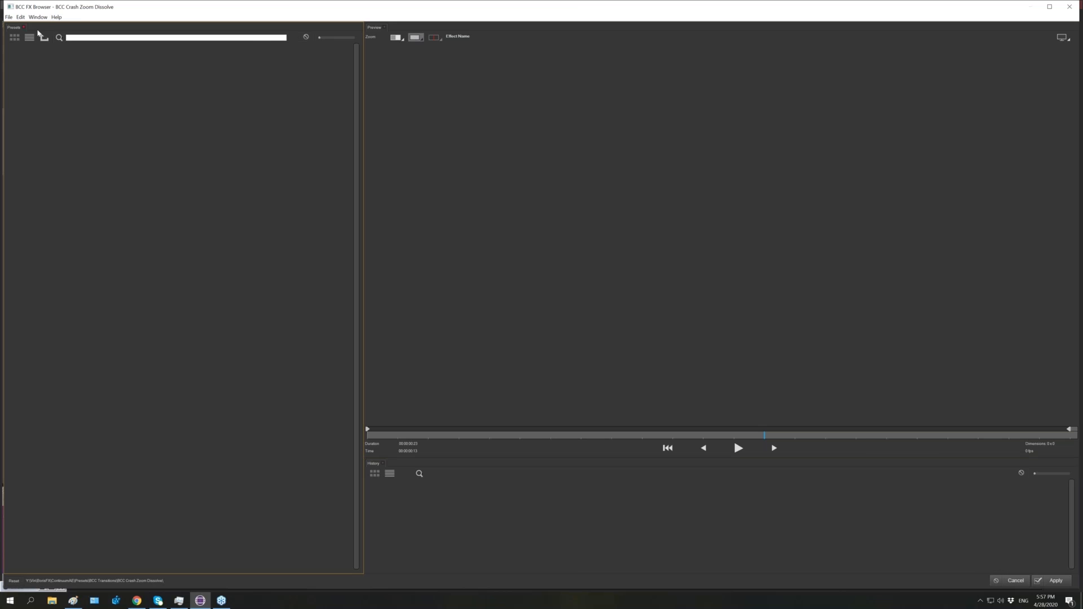
{"action": "left_click", "coordinate": [14, 582]}
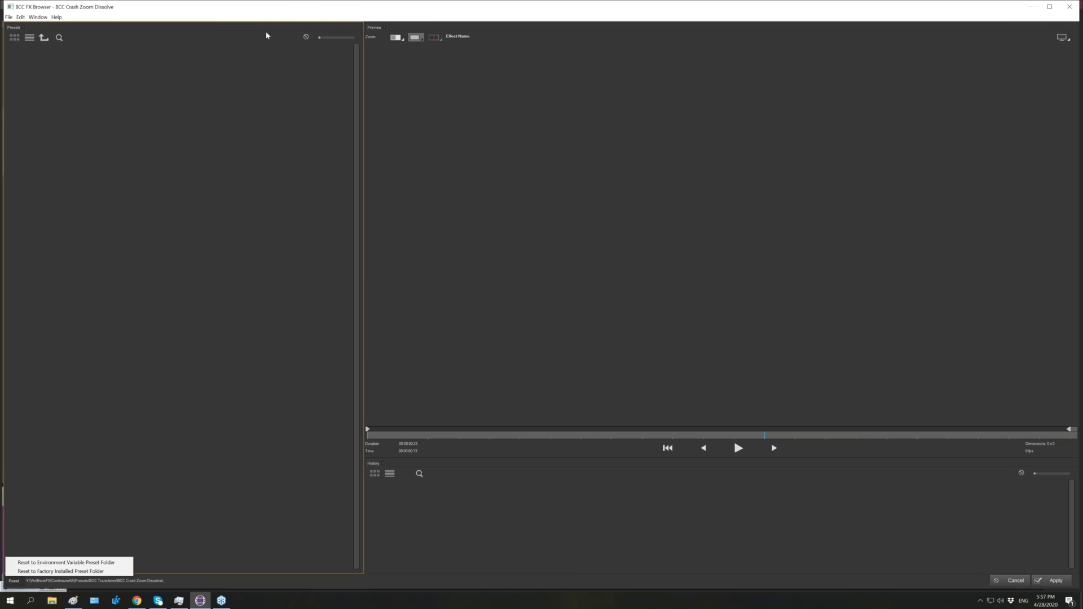
{"action": "left_click", "coordinate": [83, 41]}
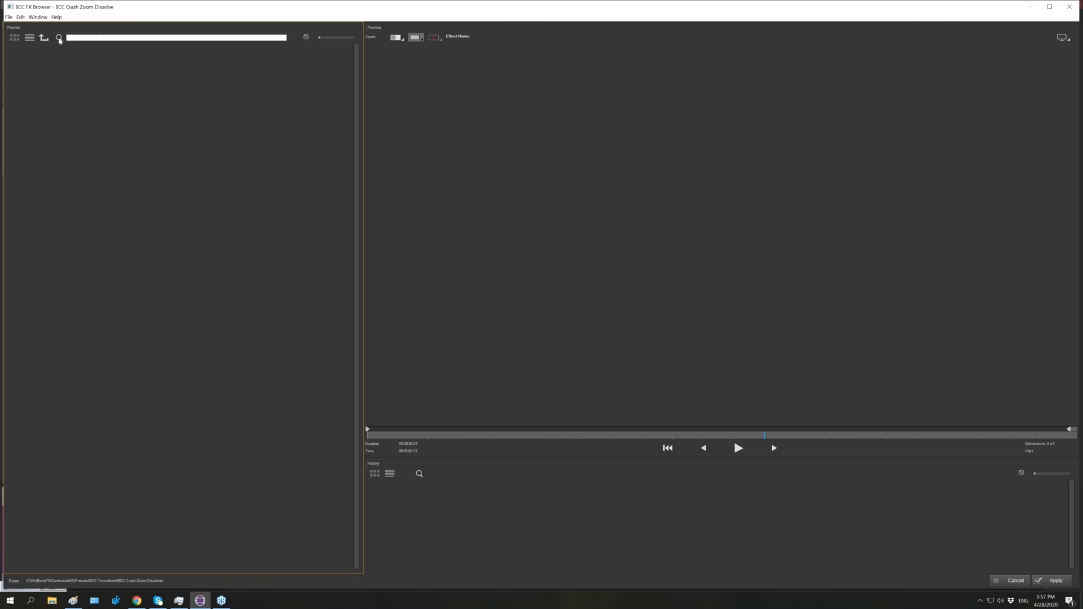
{"action": "left_click", "coordinate": [61, 38]}
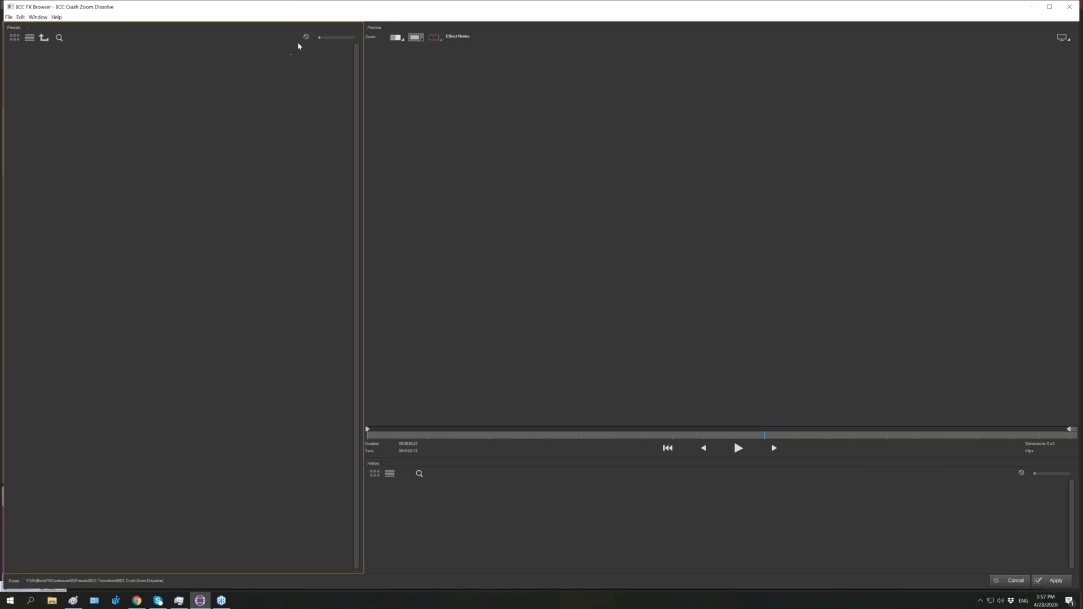
{"action": "left_click", "coordinate": [174, 39]}
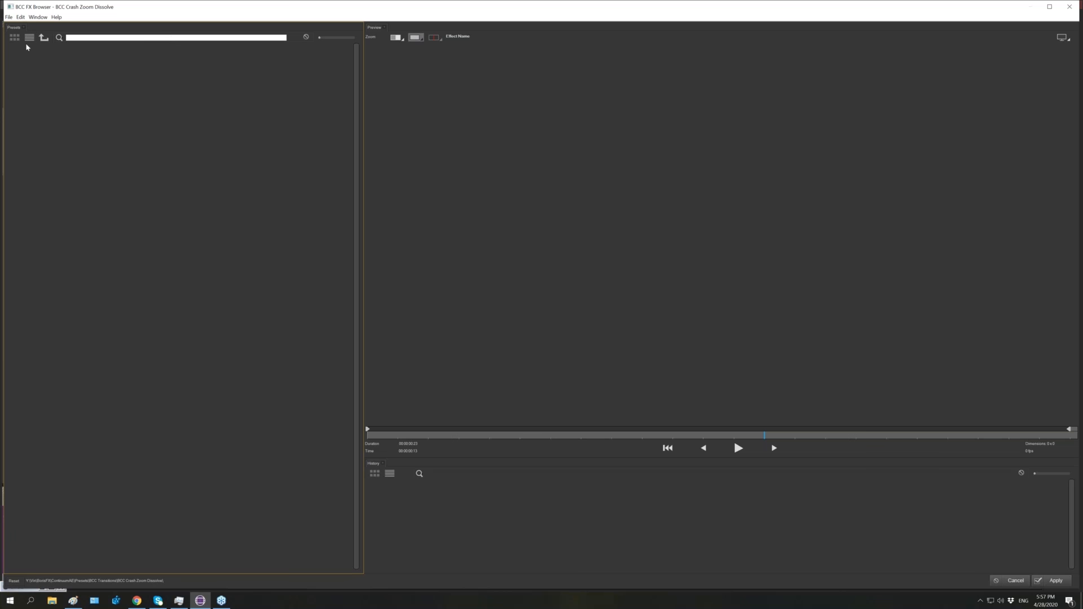
{"action": "left_click", "coordinate": [44, 37]}
{"action": "left_click", "coordinate": [14, 581]}
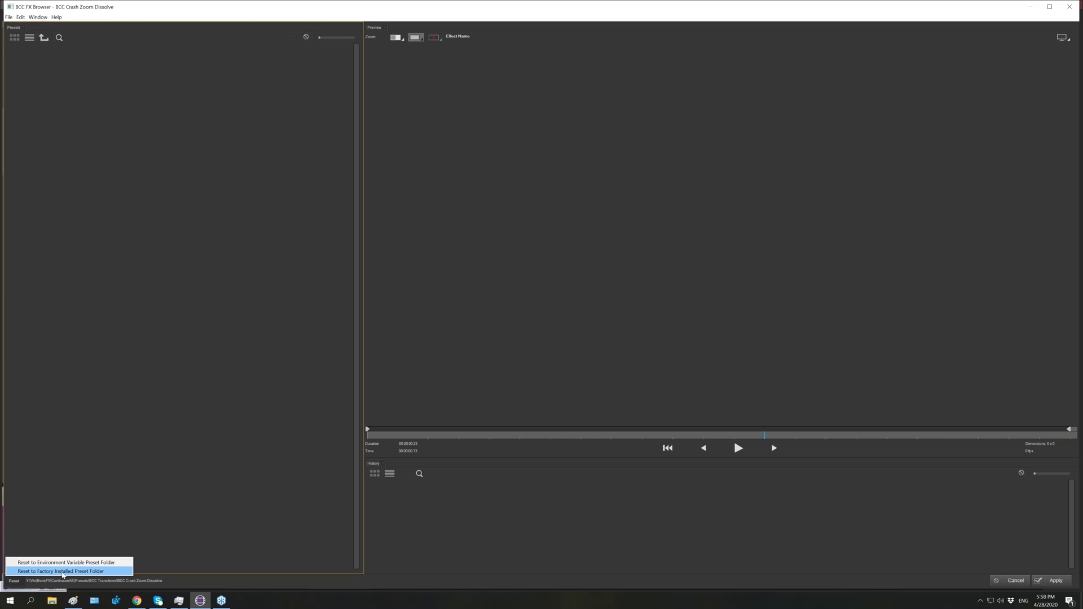
{"action": "left_click", "coordinate": [64, 571]}
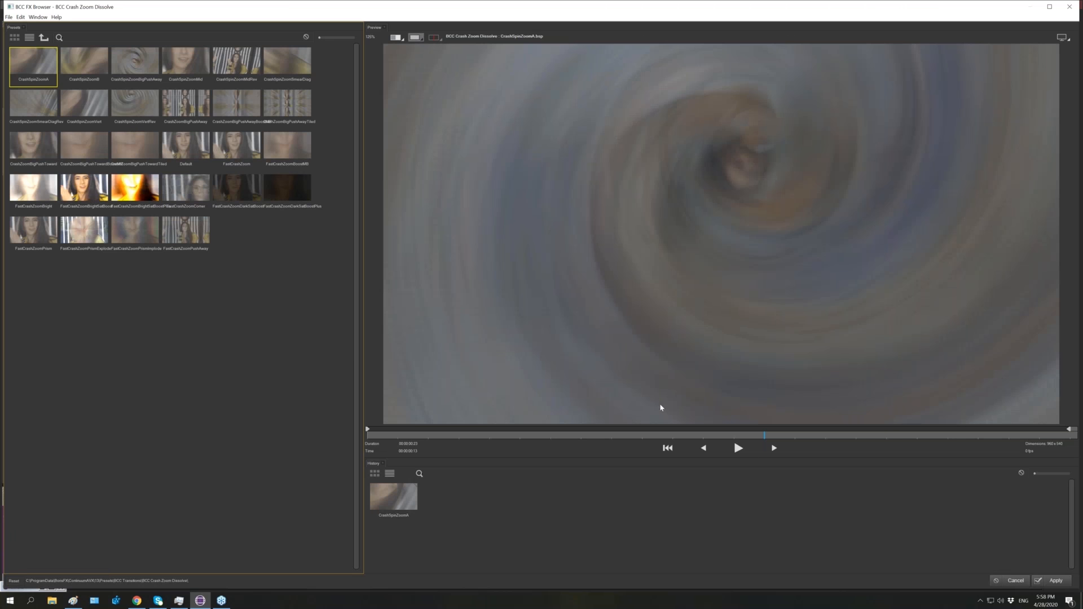
Play previews of the CrashSpinZoomA, FastCrashZoomPushAway and FastCrashZoomPrismImplode presets, plus a CrashZoomBigPushAway variant.
{"action": "left_click", "coordinate": [745, 453]}
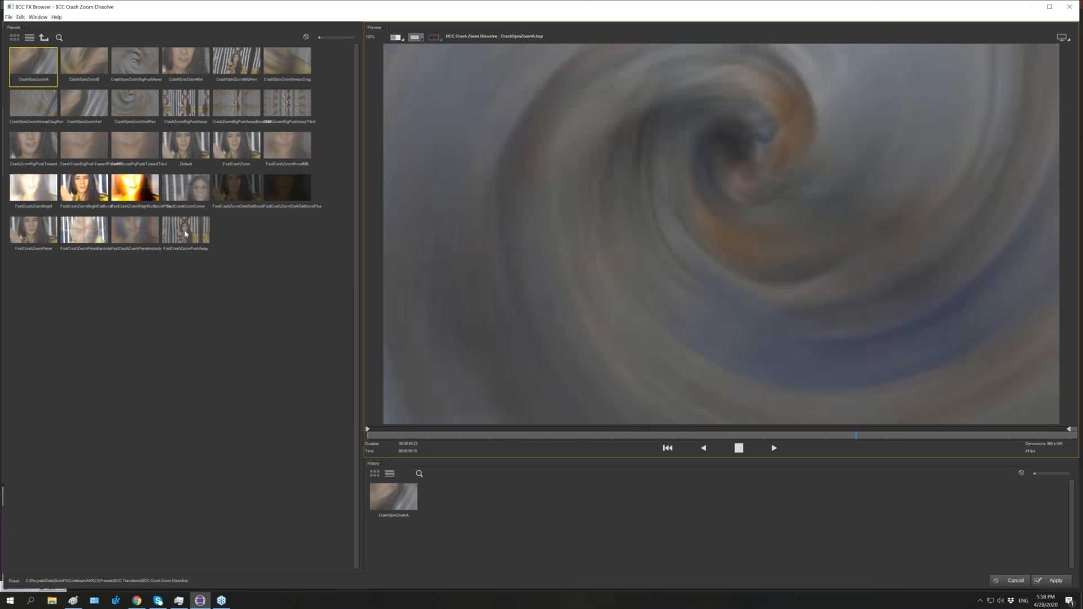
{"action": "left_click", "coordinate": [186, 233]}
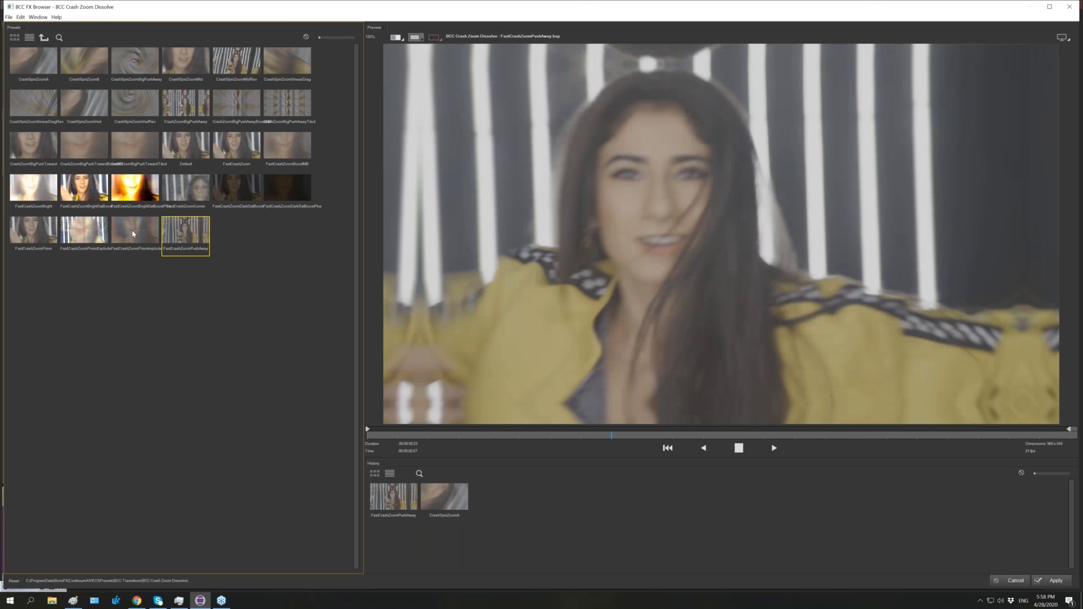
{"action": "left_click", "coordinate": [134, 233]}
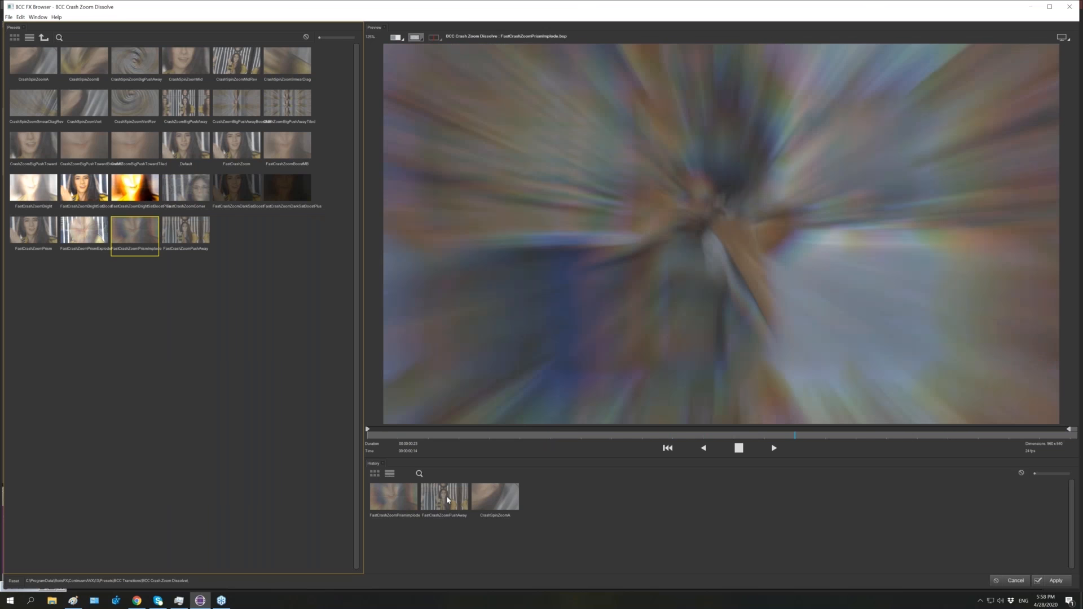
{"action": "left_click", "coordinate": [449, 501]}
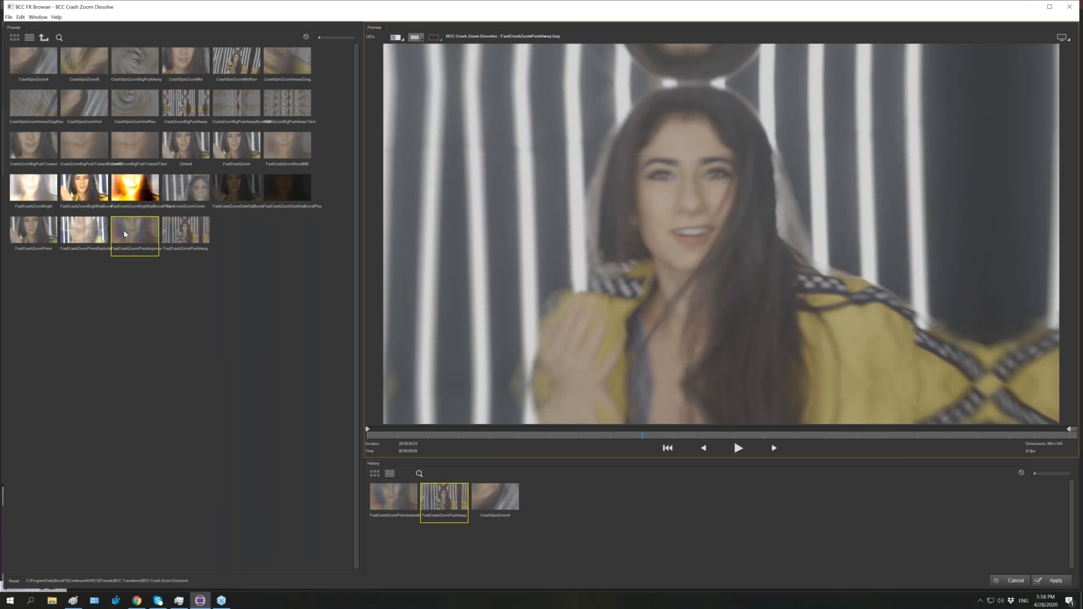
{"action": "left_click", "coordinate": [288, 103]}
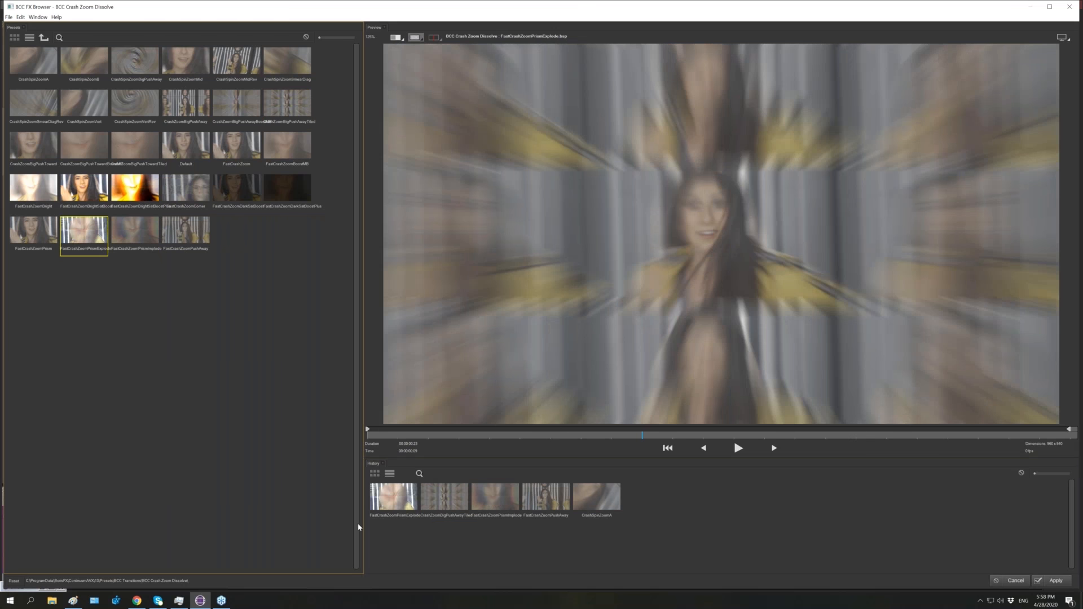
Preview the FastCrashZoomPrismExplode preset in motion and apply it to the transition.
{"action": "left_click", "coordinate": [86, 232]}
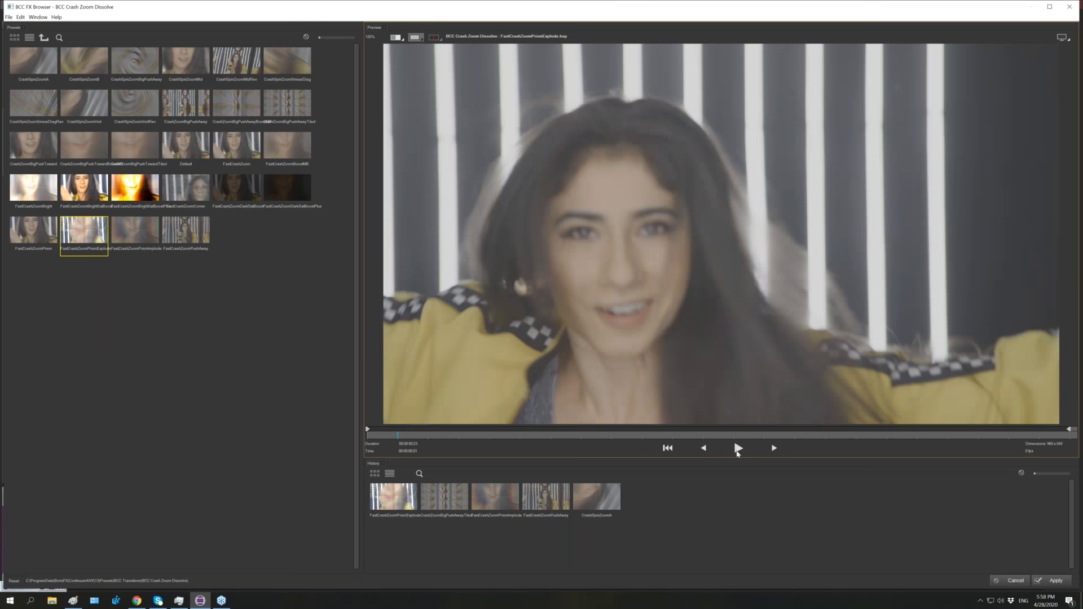
{"action": "left_click", "coordinate": [738, 448]}
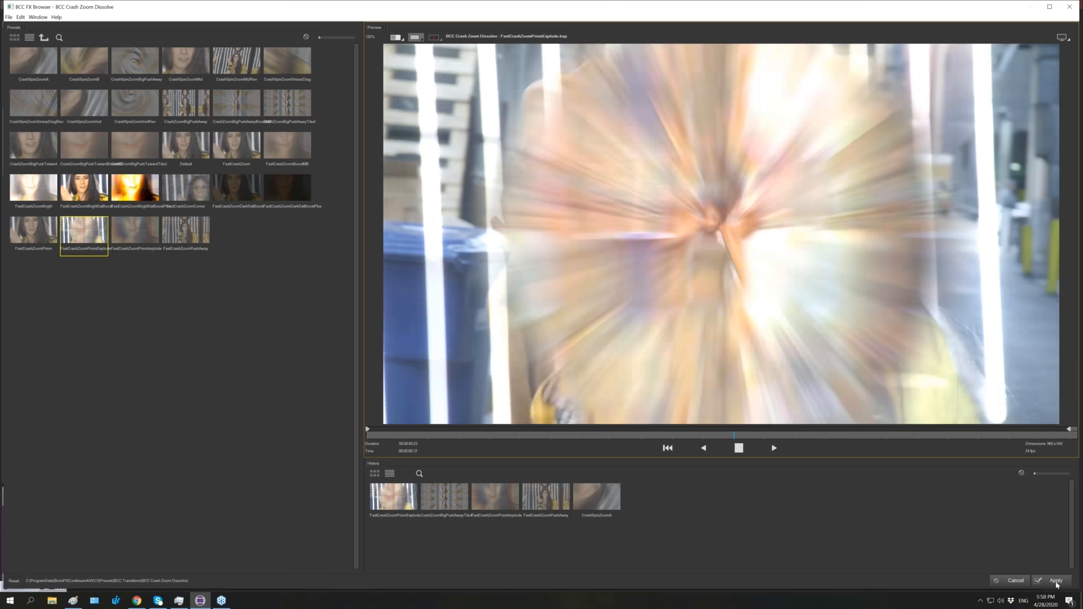
{"action": "left_click", "coordinate": [1059, 584]}
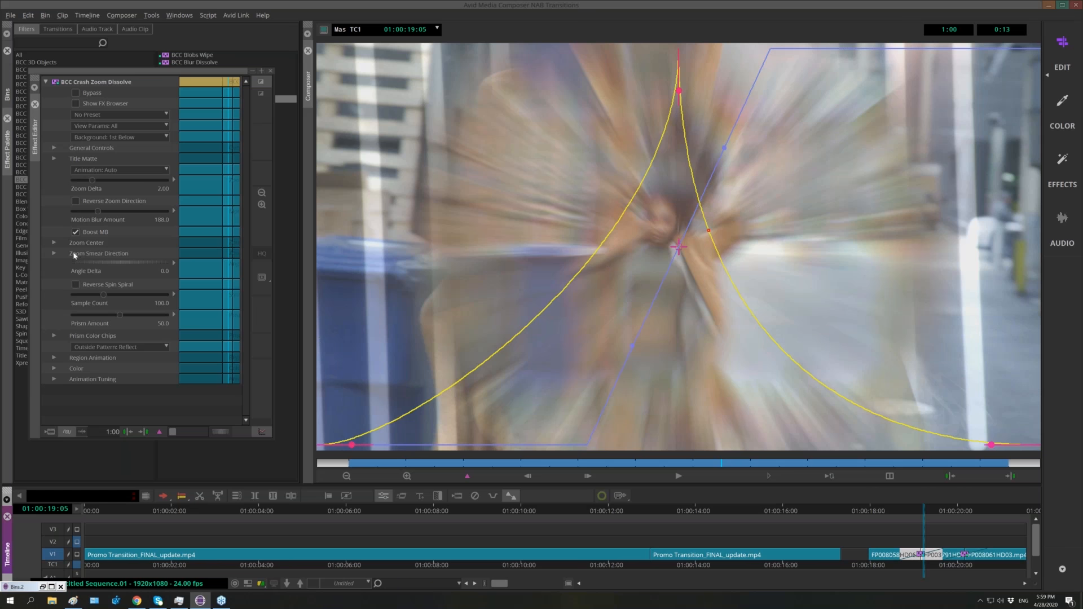
Set the Region Animation's Region Type to Line with Softness 70.89, and scrub the transition to 01:00:18:21.
{"action": "left_click", "coordinate": [54, 358]}
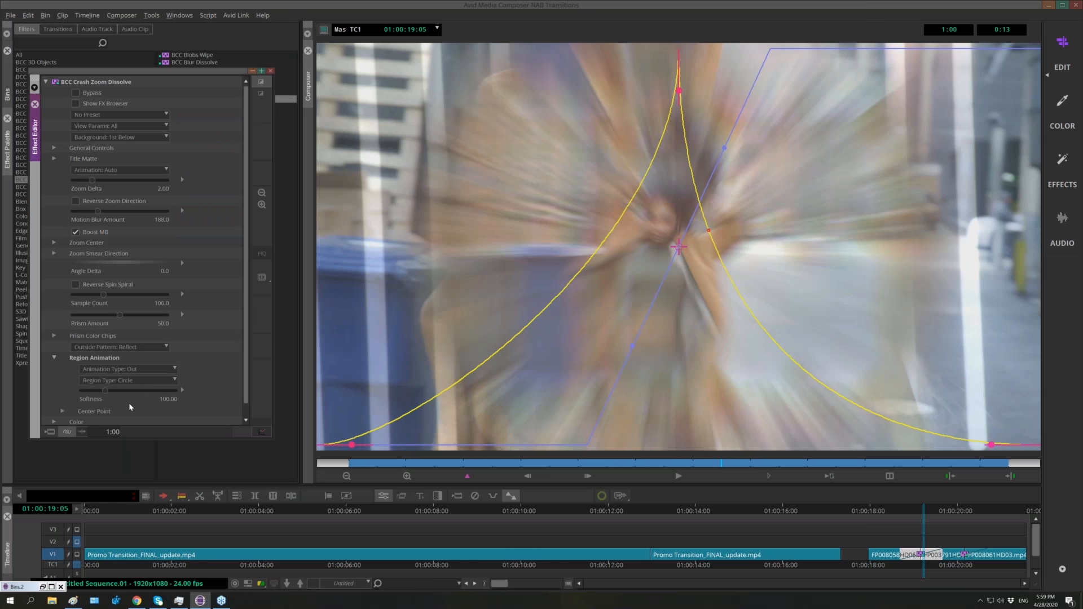
{"action": "left_click", "coordinate": [129, 404]}
{"action": "mouse_move", "coordinate": [105, 413]}
{"action": "left_mouse_down"}
{"action": "mouse_move", "coordinate": [82, 420]}
{"action": "mouse_move", "coordinate": [98, 415]}
{"action": "left_mouse_up"}
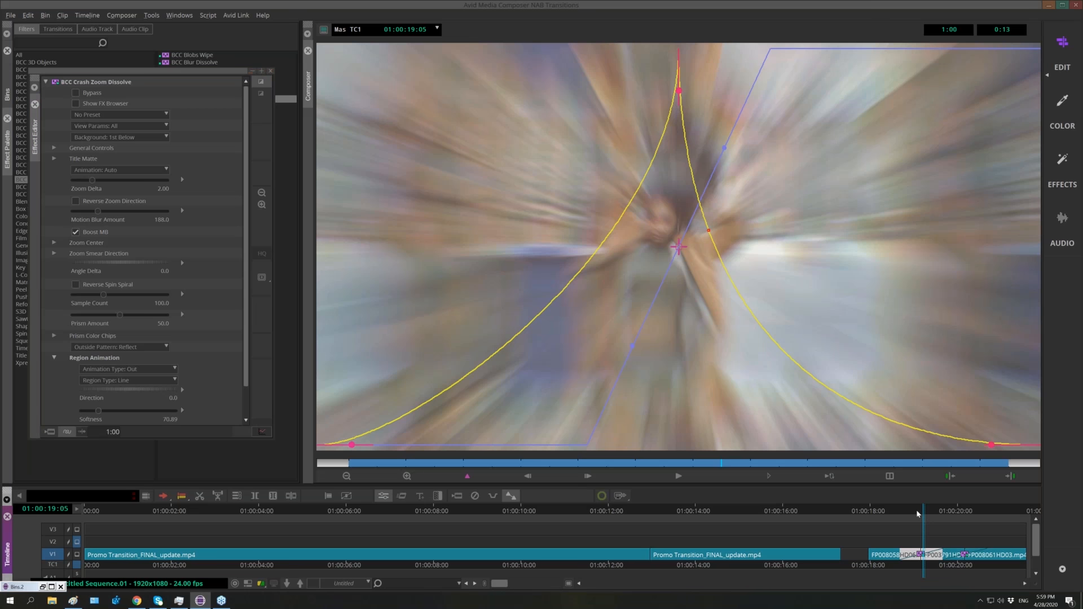
{"action": "left_click", "coordinate": [911, 511]}
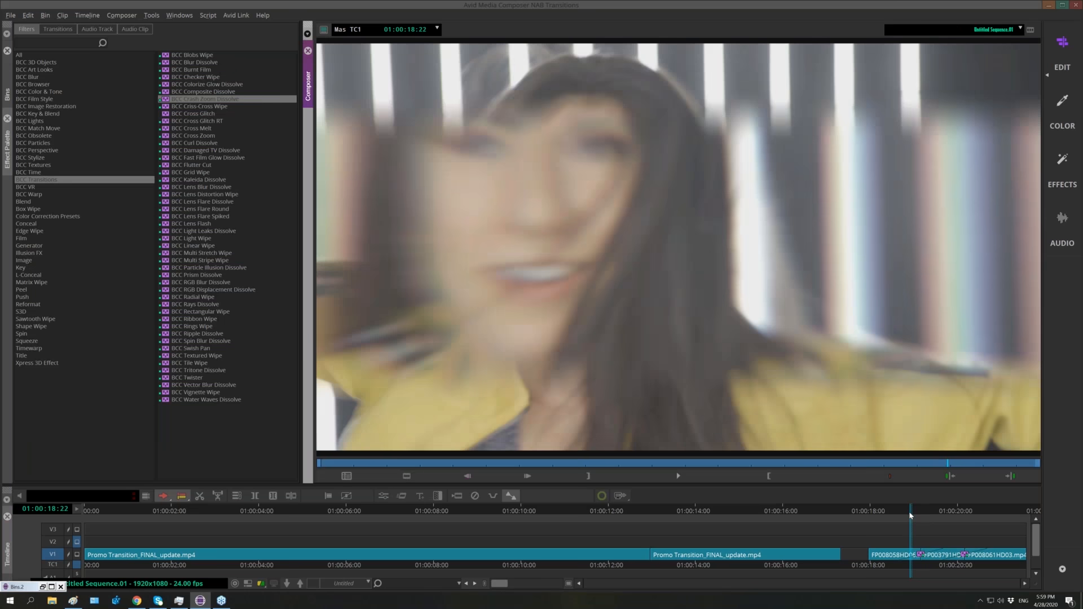
{"action": "left_click", "coordinate": [909, 511]}
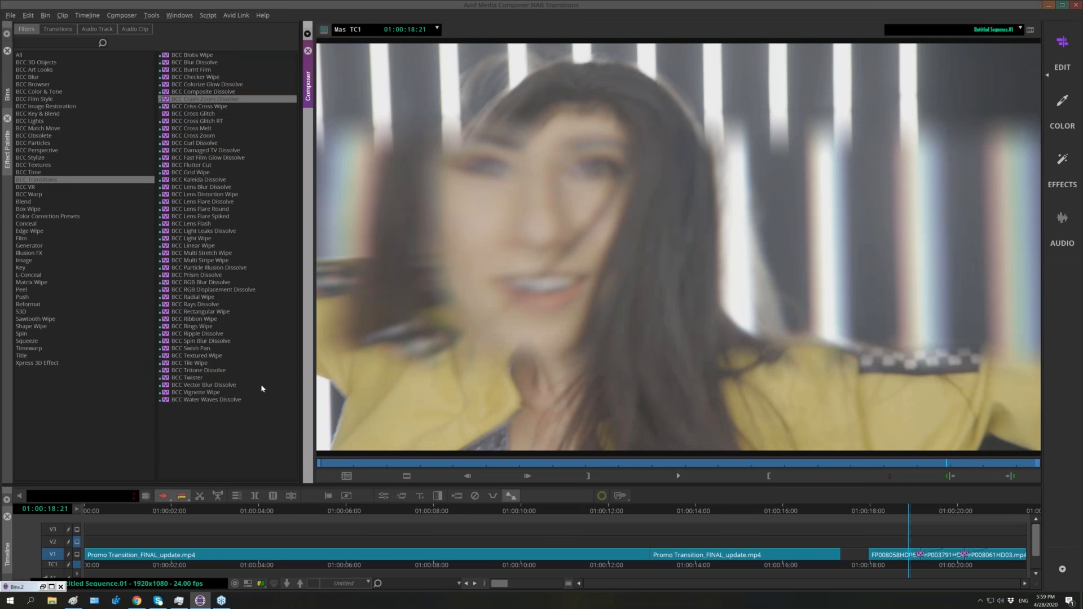
Reopen the transition's effect settings, set the region Direction to -29.0, and review the Animation Type choices, keeping Out.
{"action": "left_click", "coordinate": [383, 496]}
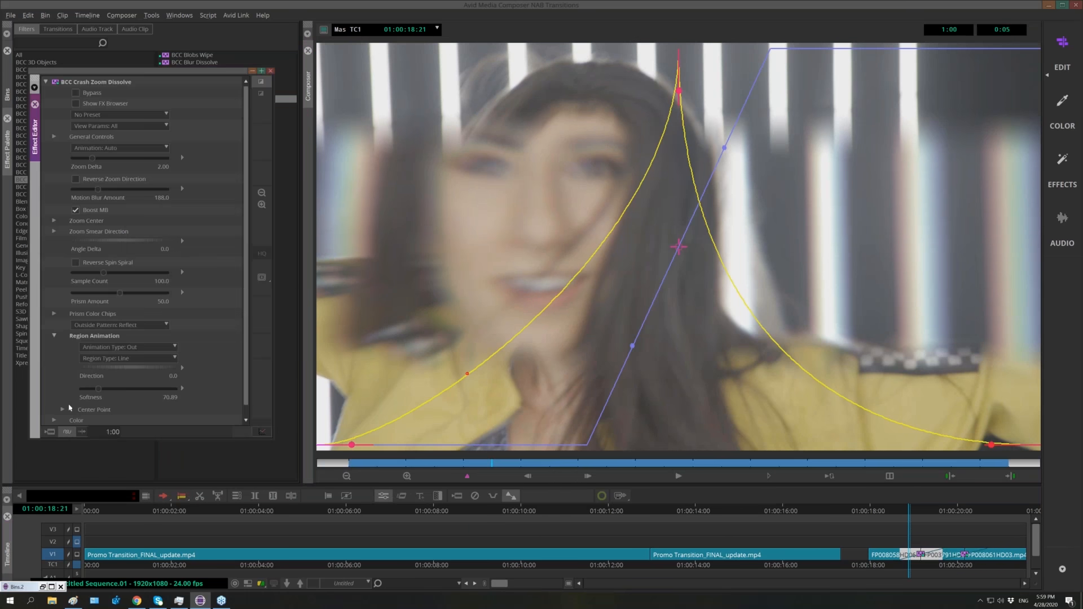
{"action": "left_click_drag", "start_coordinate": [138, 368], "coordinate": [116, 375]}
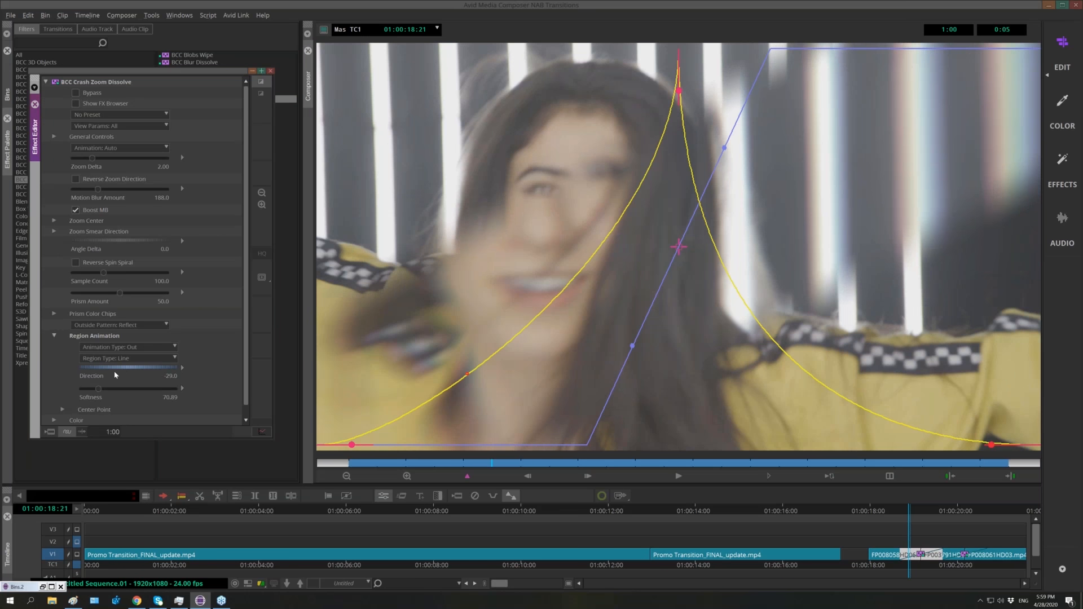
{"action": "left_click", "coordinate": [150, 350]}
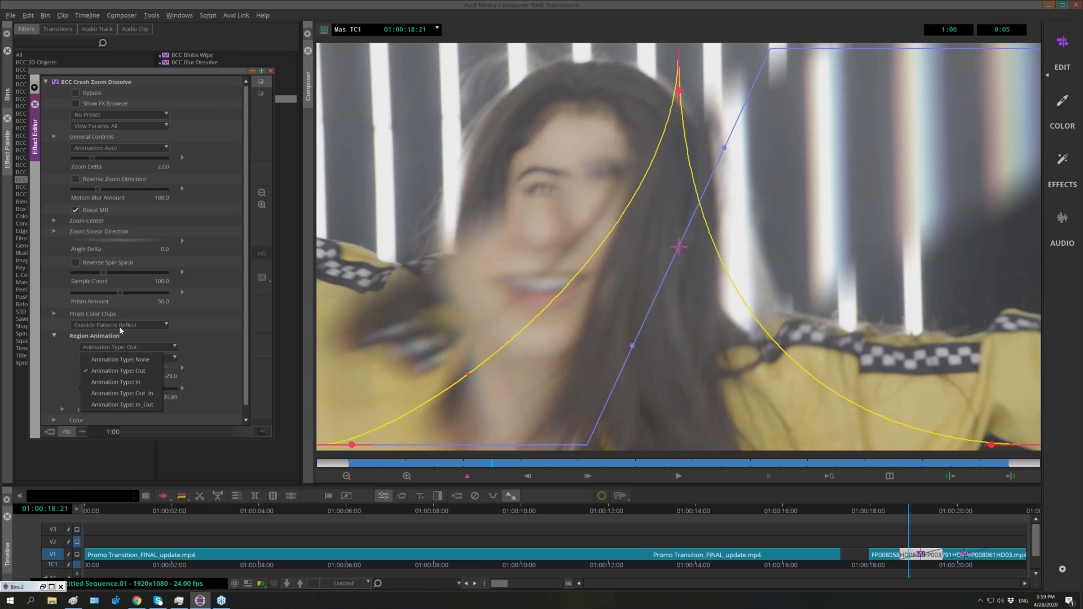
{"action": "left_click", "coordinate": [215, 381]}
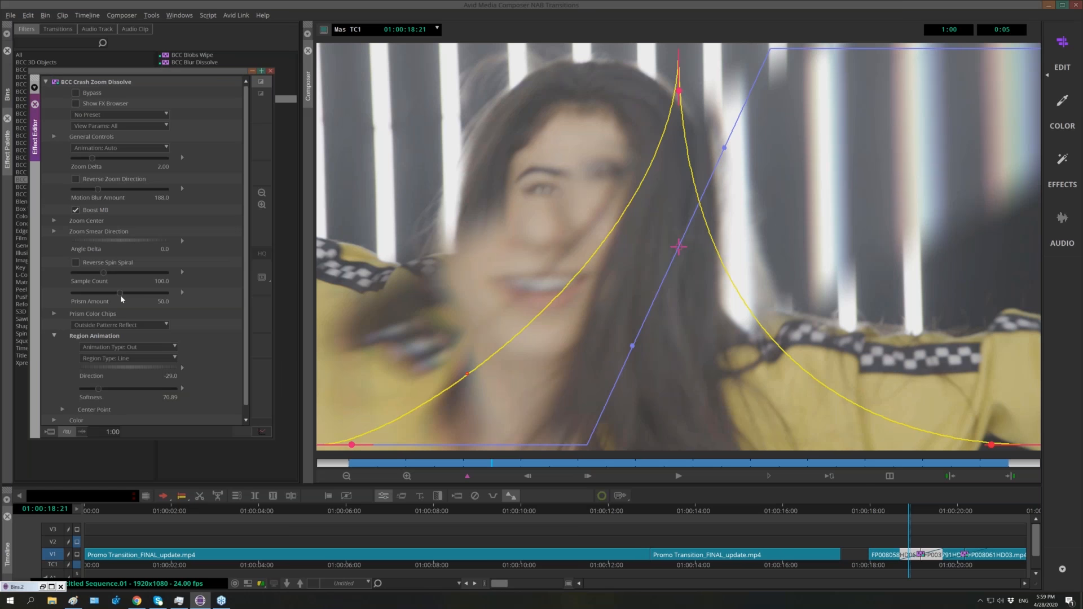
Set the Prism Amount to 100.0, test Sample Count 3.0 at 01:00:19:07, and raise the Sample Count to 249.2.
{"action": "left_click", "coordinate": [154, 294]}
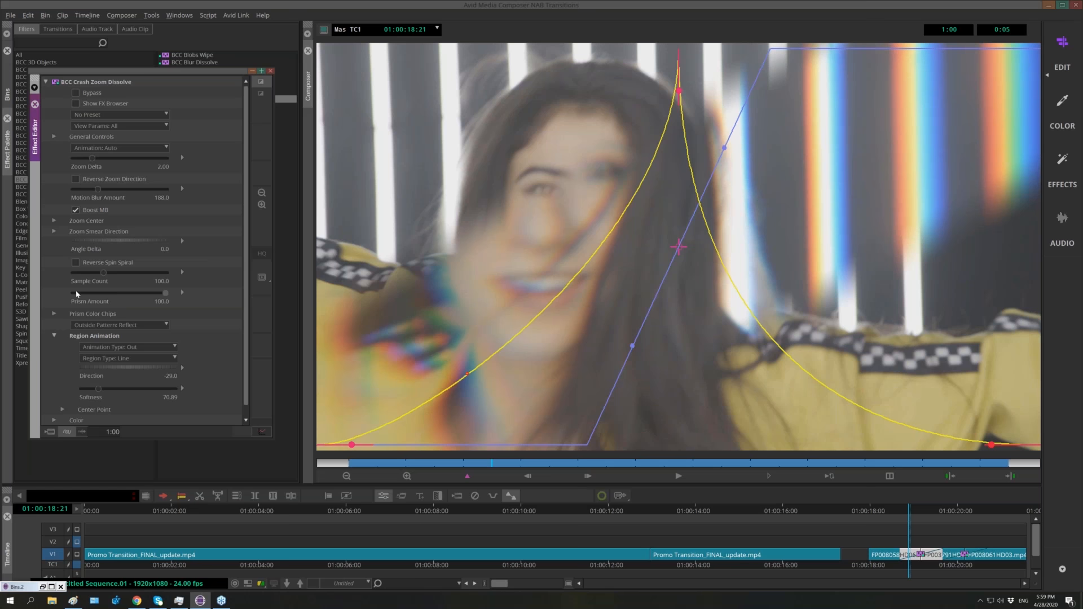
{"action": "left_click_drag", "start_coordinate": [129, 274], "coordinate": [68, 281]}
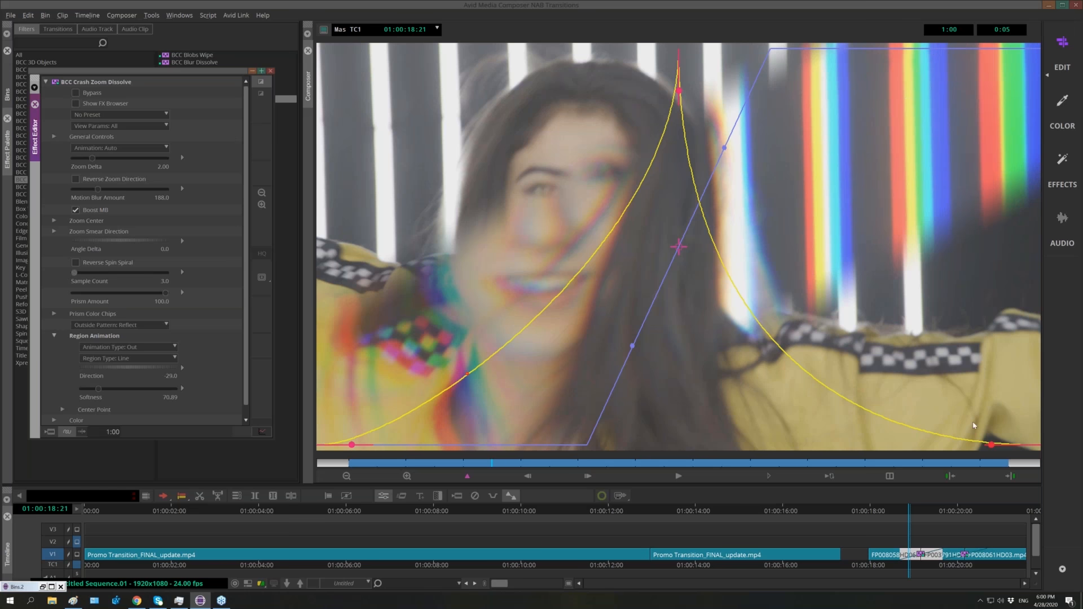
{"action": "left_click_drag", "start_coordinate": [895, 513], "coordinate": [927, 519]}
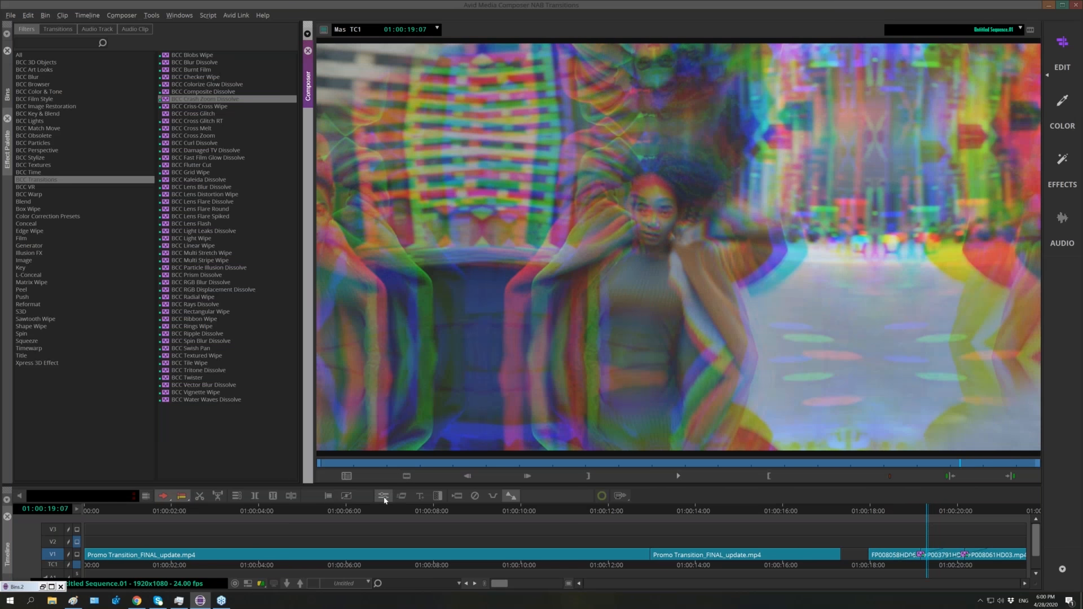
{"action": "left_click", "coordinate": [385, 499]}
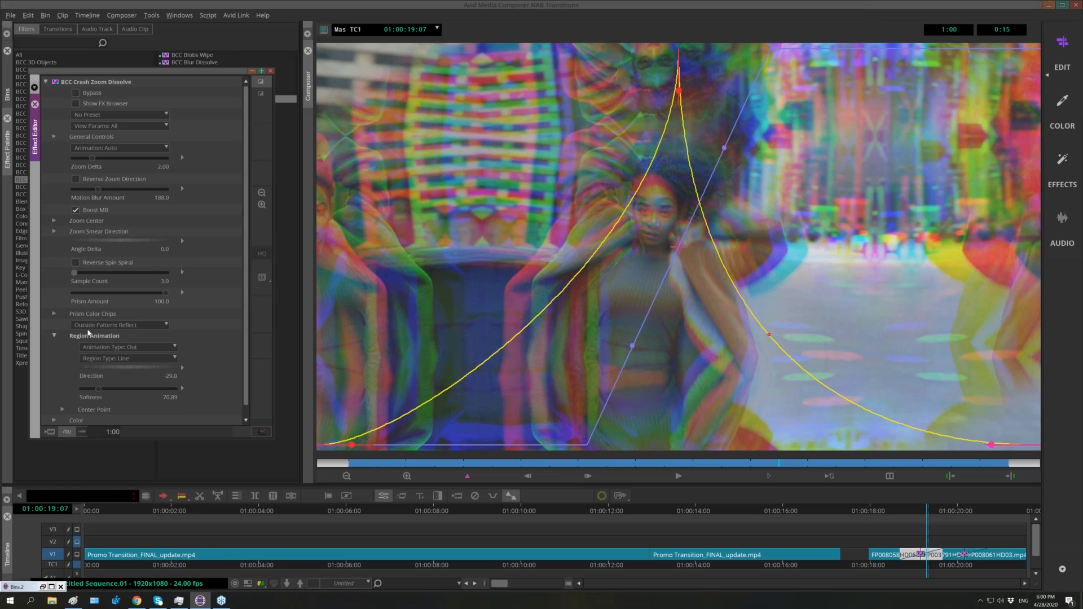
{"action": "left_click", "coordinate": [149, 274]}
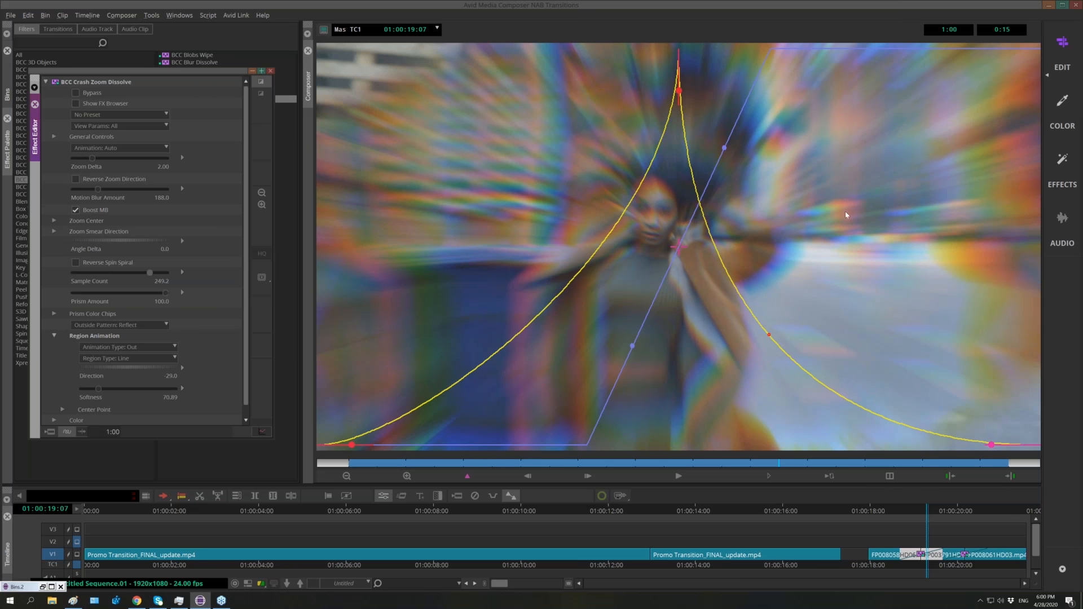
Move to the BCC Spin Blur Dissolve transition at 01:00:20:04 and show its effect settings.
{"action": "left_click", "coordinate": [959, 514]}
{"action": "mouse_move", "coordinate": [956, 511]}
{"action": "left_mouse_down"}
{"action": "mouse_move", "coordinate": [996, 516]}
{"action": "mouse_move", "coordinate": [967, 518]}
{"action": "left_mouse_up"}
{"action": "left_click", "coordinate": [968, 553]}
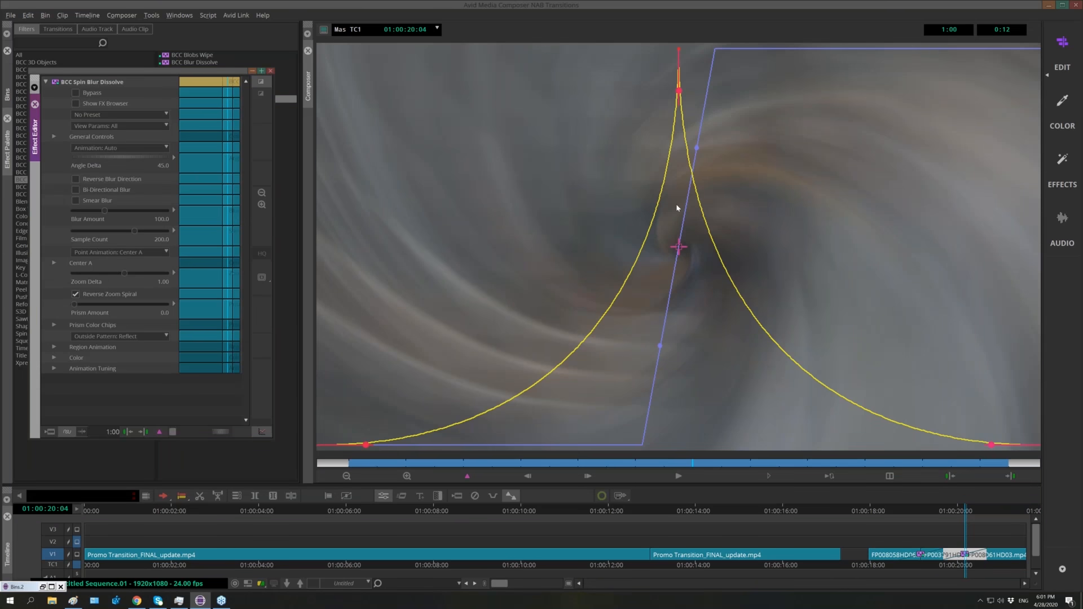
Set the on-screen Dissolve Duration to 34.45 and broaden the peak of the yellow animation curve.
{"action": "left_click", "coordinate": [702, 148]}
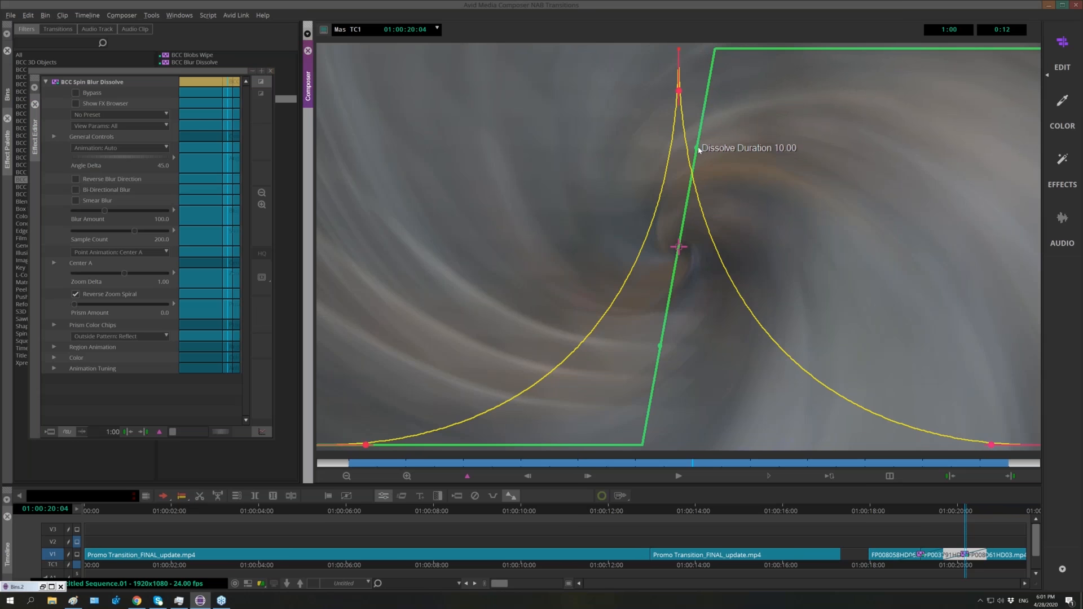
{"action": "left_click_drag", "start_coordinate": [700, 149], "coordinate": [701, 135]}
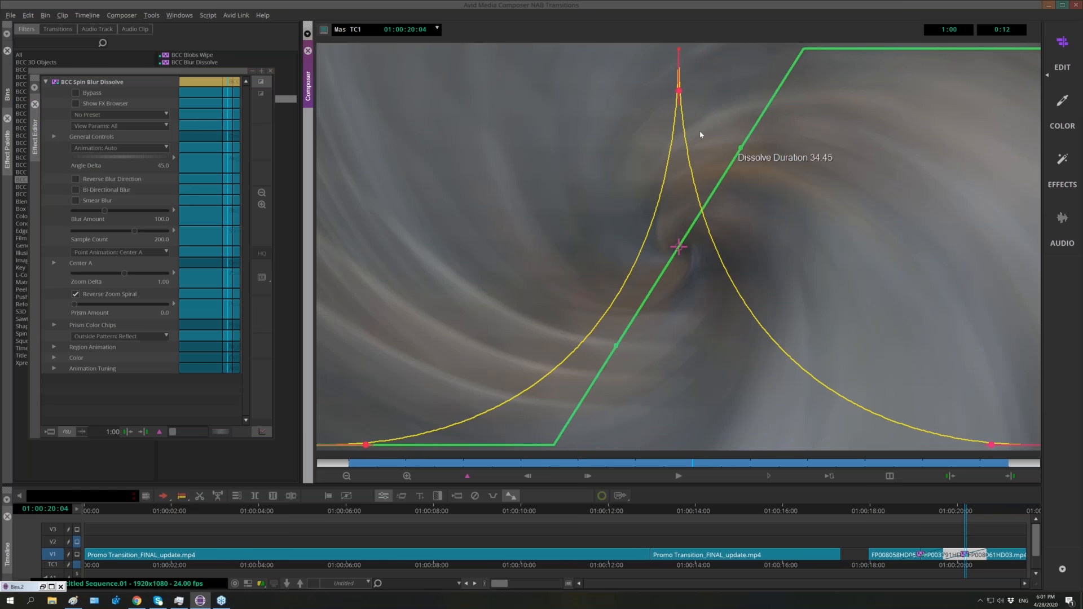
{"action": "left_click_drag", "start_coordinate": [679, 98], "coordinate": [679, 68]}
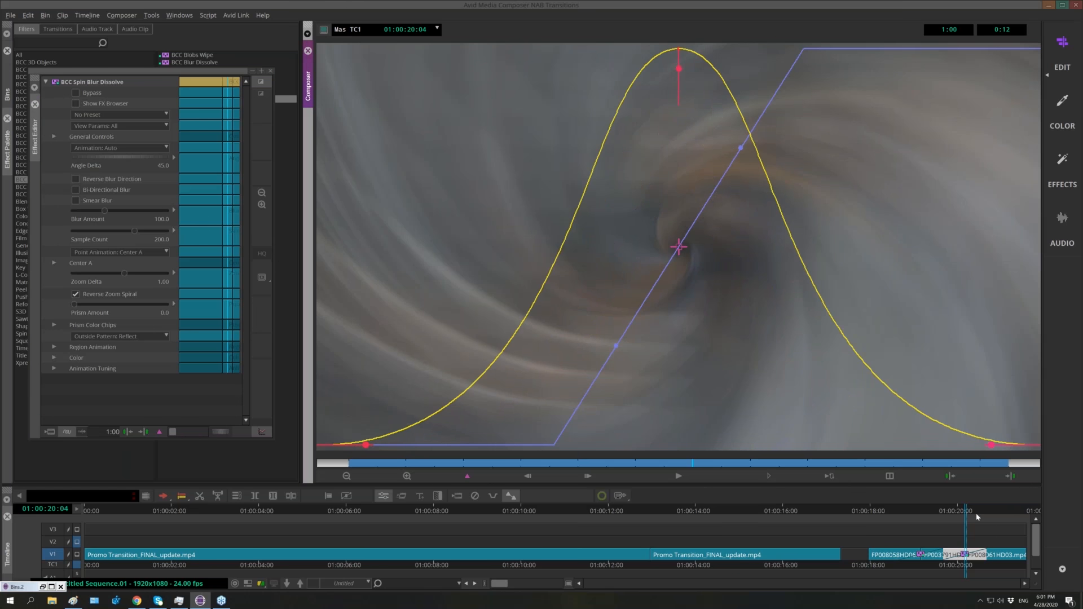
Move to 01:00:20:02, launch the FX Browser for BCC Spin Blur Dissolve, and reset its presets to the factory installed preset folder.
{"action": "left_click", "coordinate": [962, 511]}
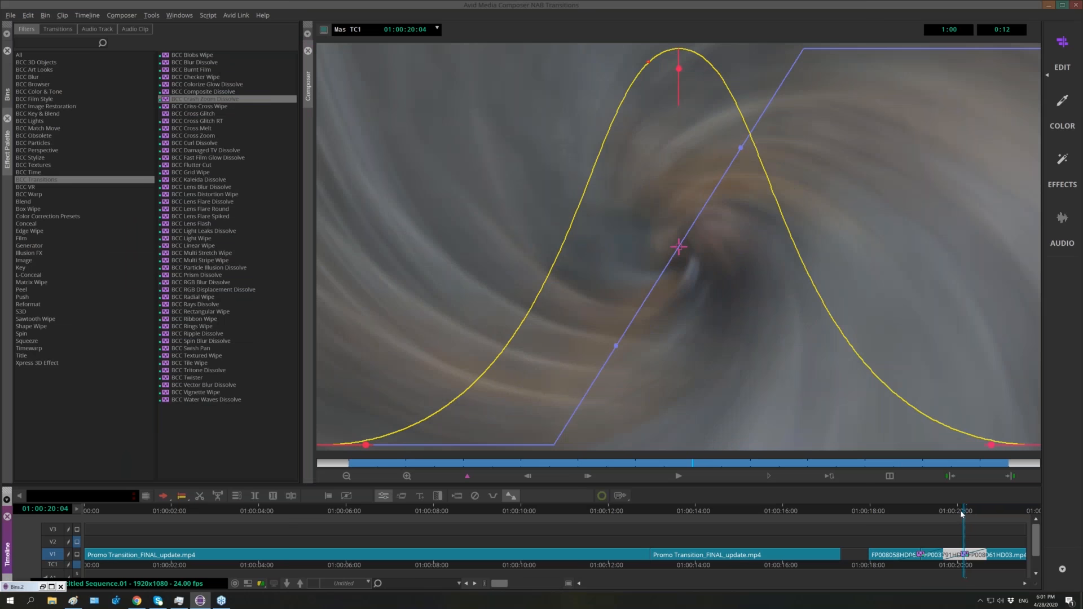
{"action": "left_click", "coordinate": [384, 496]}
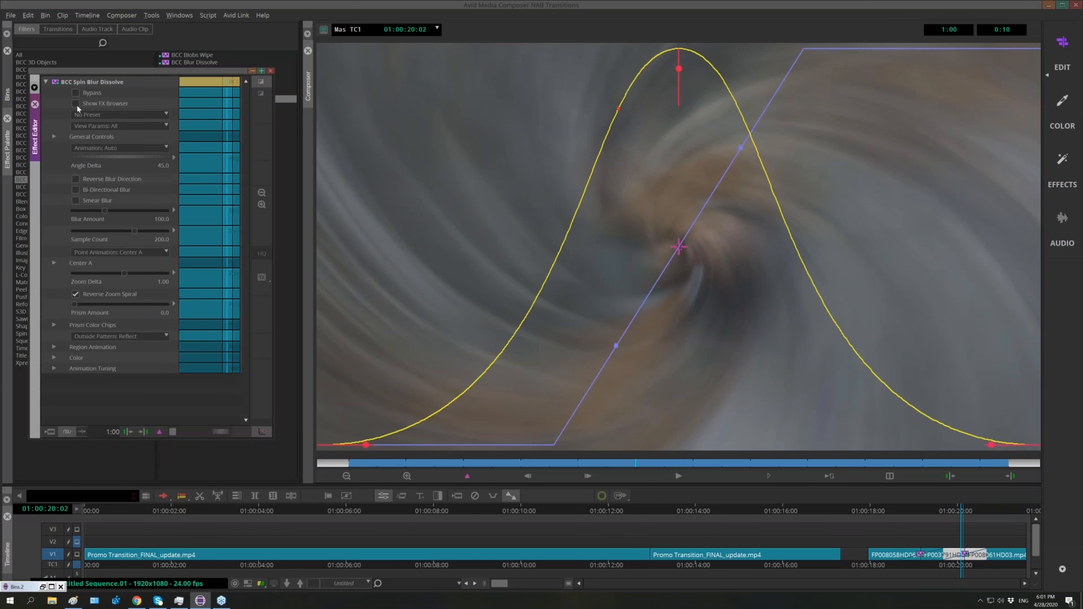
{"action": "left_click", "coordinate": [75, 104]}
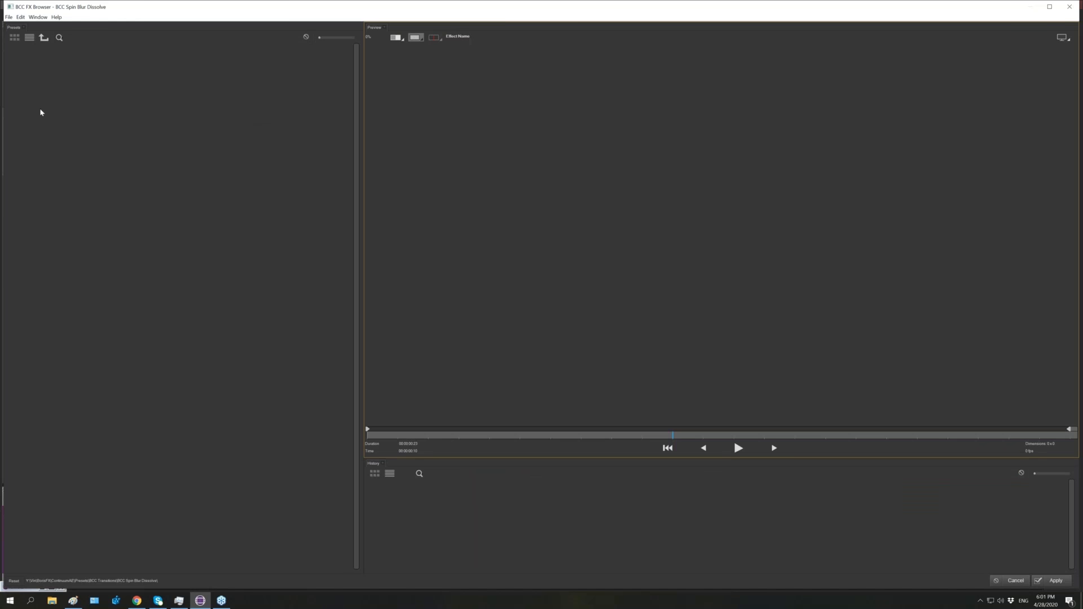
{"action": "left_click", "coordinate": [14, 581]}
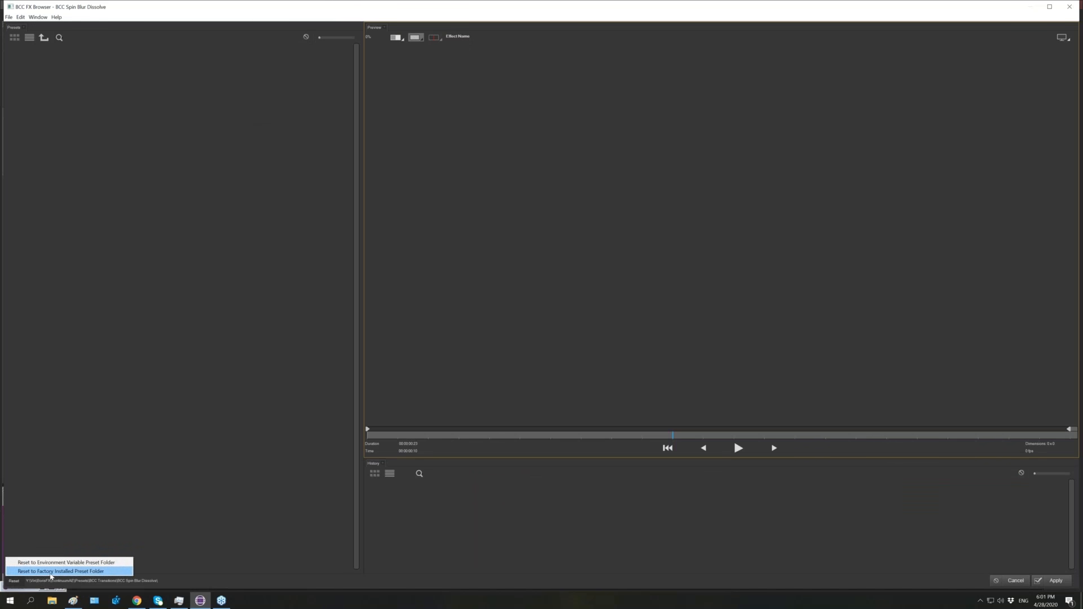
{"action": "left_click", "coordinate": [113, 571]}
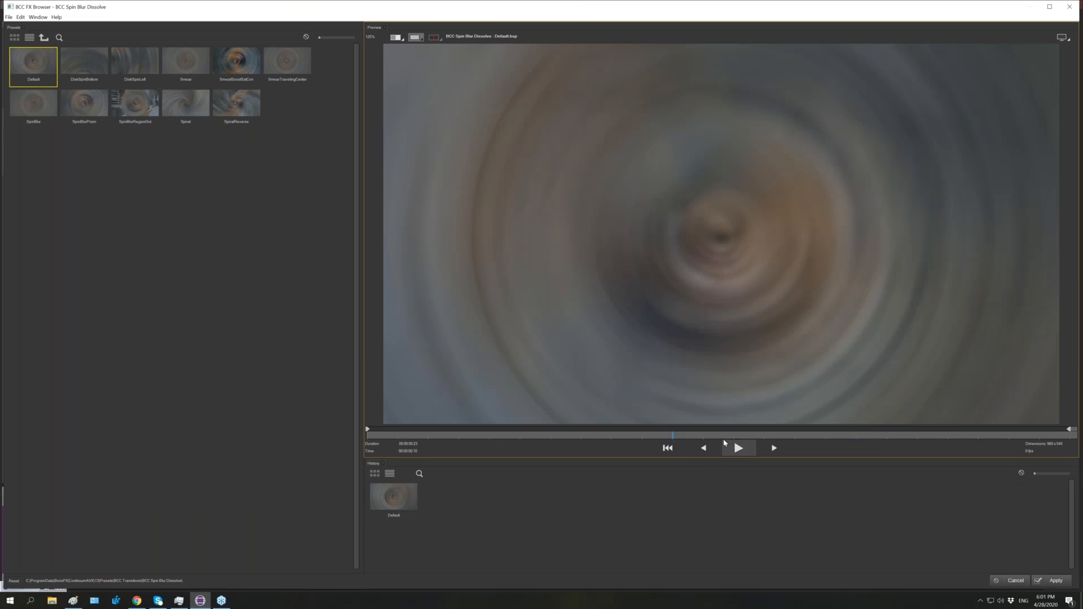
Preview the Default, SmearBoostSatCon and SpinBlurRegionOut presets in motion, and apply the SpiralReverse preset.
{"action": "left_click", "coordinate": [734, 451]}
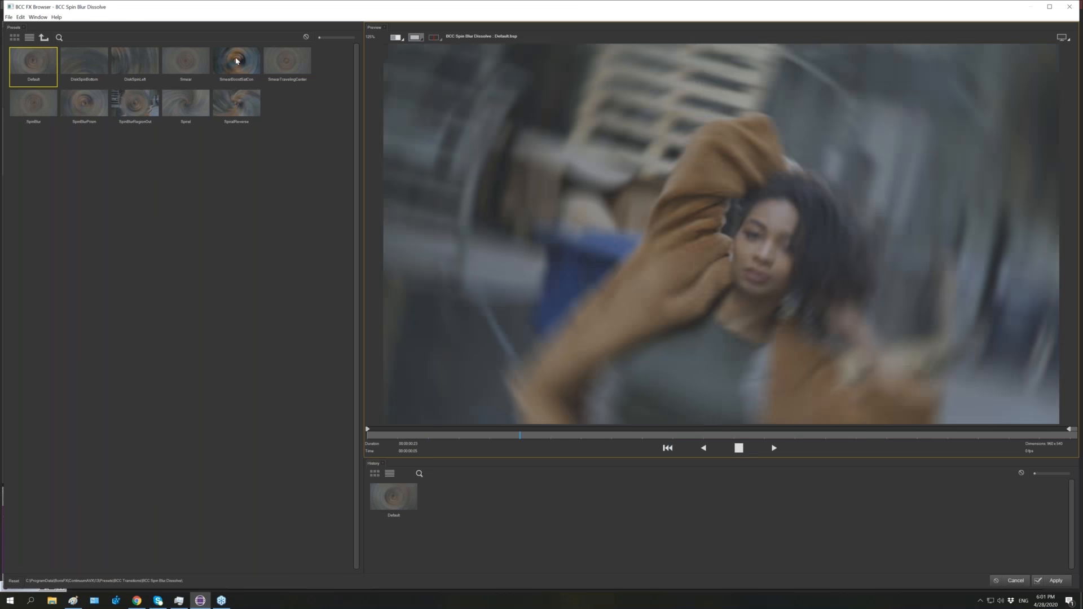
{"action": "left_click", "coordinate": [234, 60]}
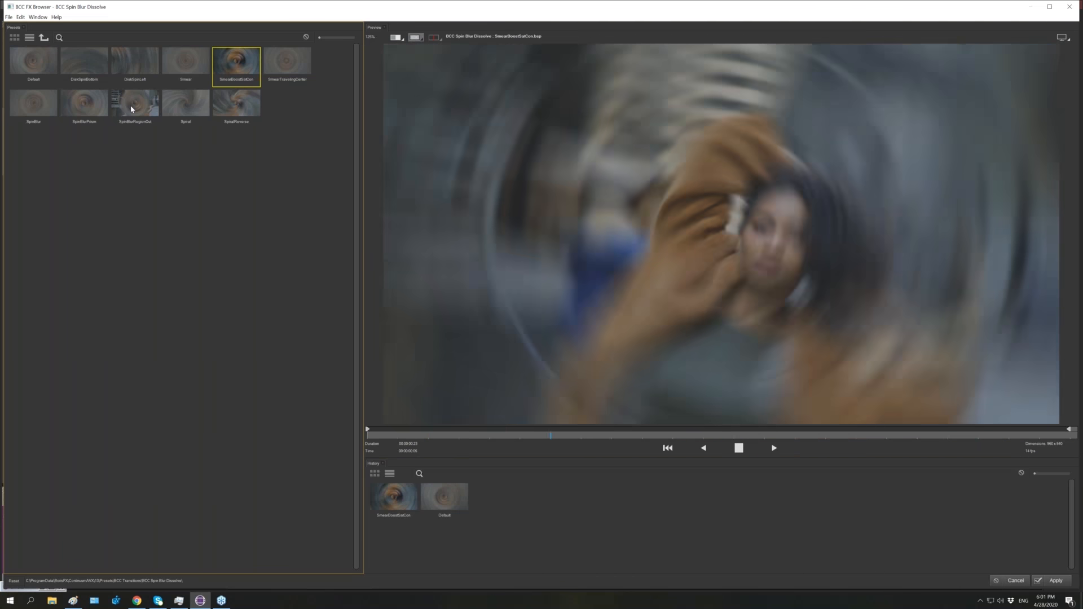
{"action": "left_click", "coordinate": [127, 109]}
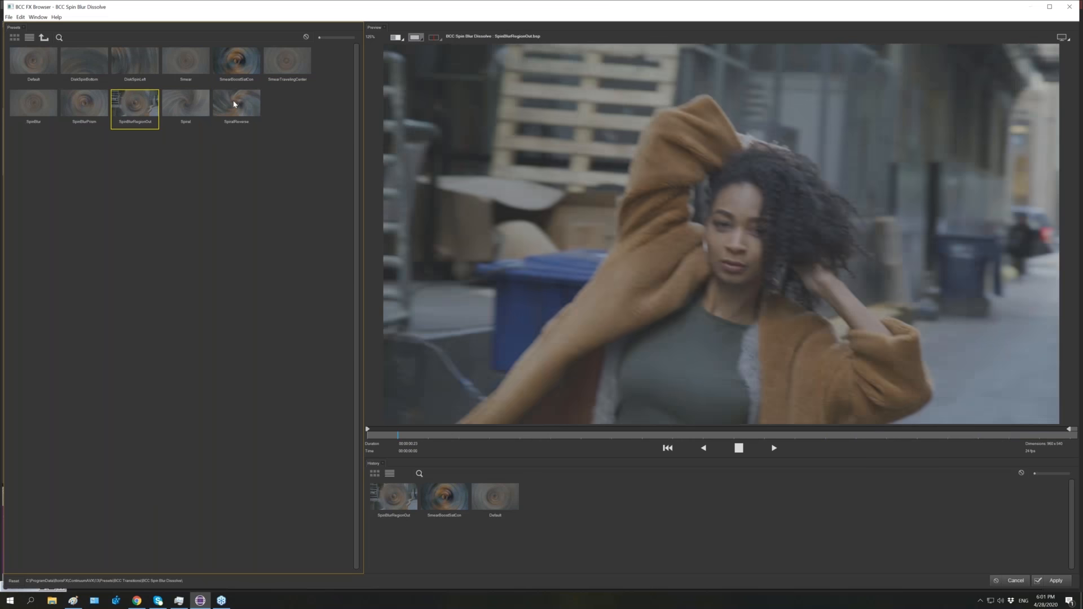
{"action": "left_click", "coordinate": [234, 104]}
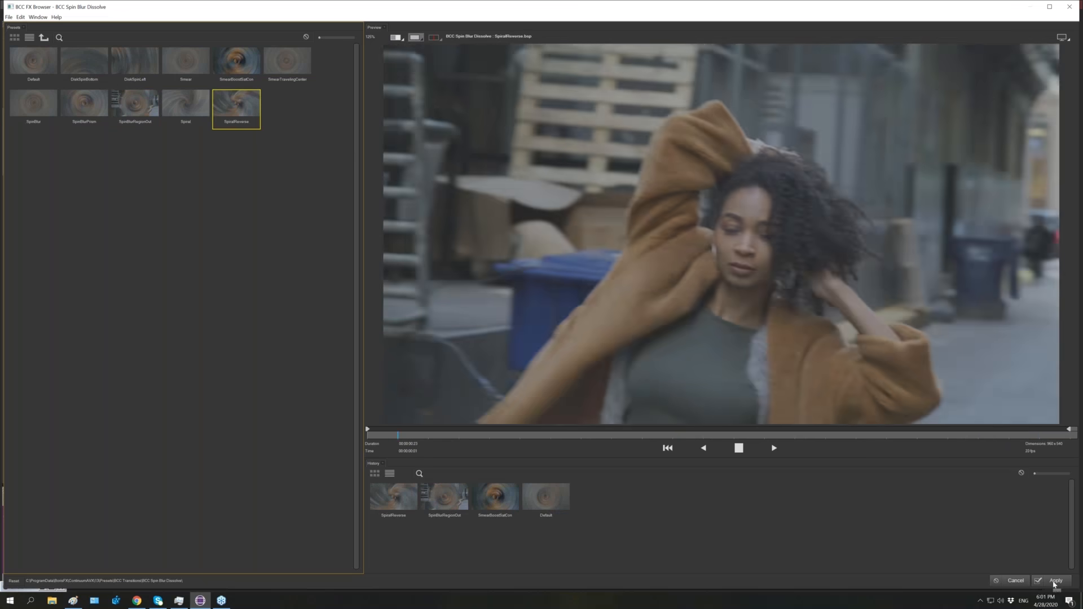
{"action": "left_click", "coordinate": [1055, 581]}
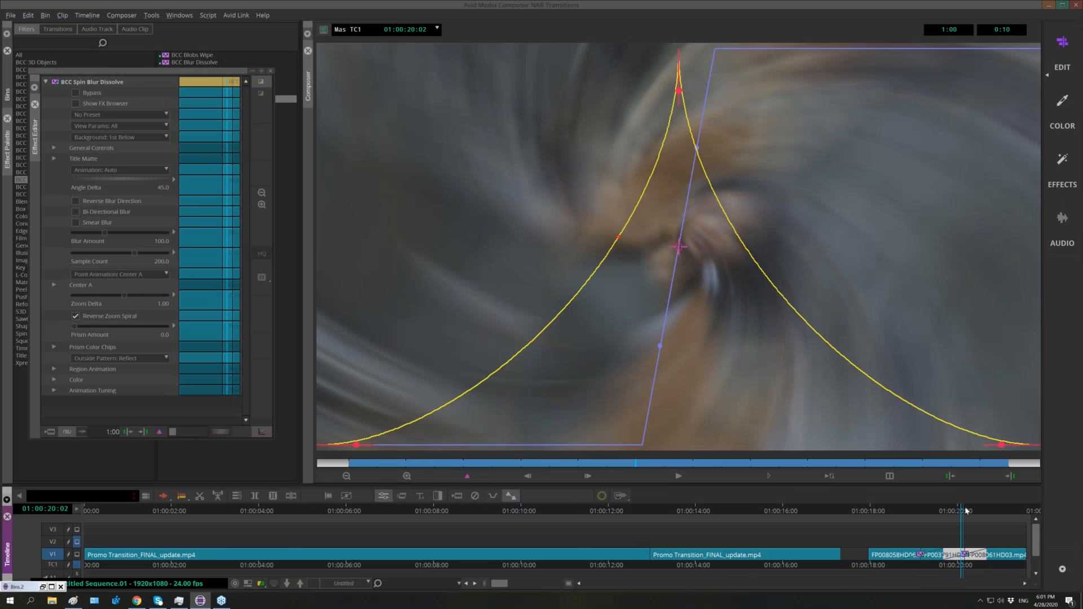
At 01:00:20:03 in the BCC Spin Blur Dissolve, disable Reverse Zoom Spiral and set Zoom Delta to -9.75.
{"action": "mouse_move", "coordinate": [984, 510]}
{"action": "left_mouse_down"}
{"action": "mouse_move", "coordinate": [950, 512]}
{"action": "mouse_move", "coordinate": [964, 510]}
{"action": "left_mouse_up"}
{"action": "left_click", "coordinate": [385, 497]}
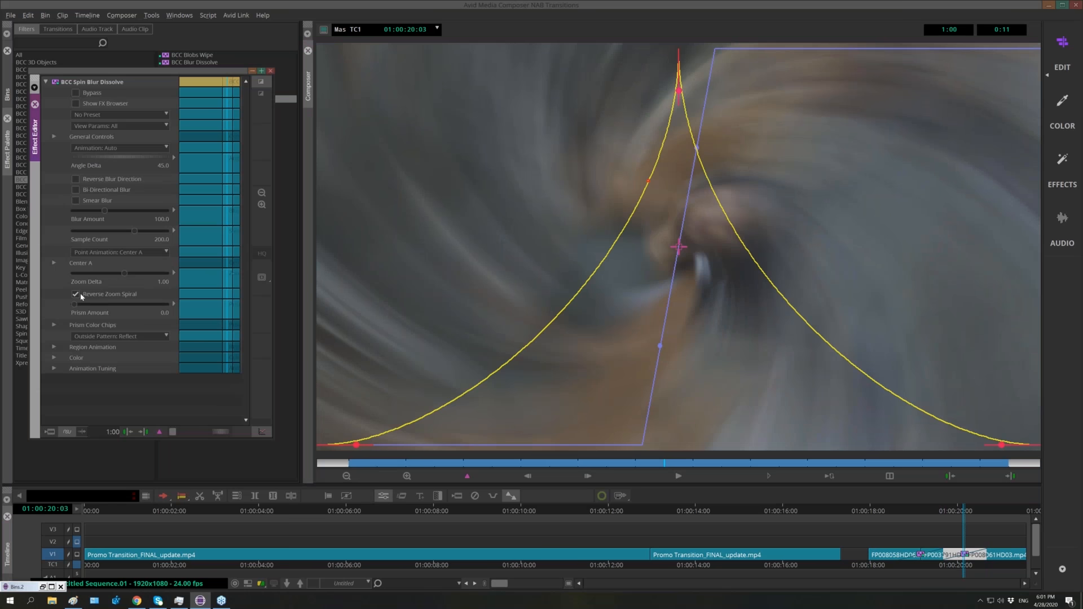
{"action": "left_click", "coordinate": [76, 294]}
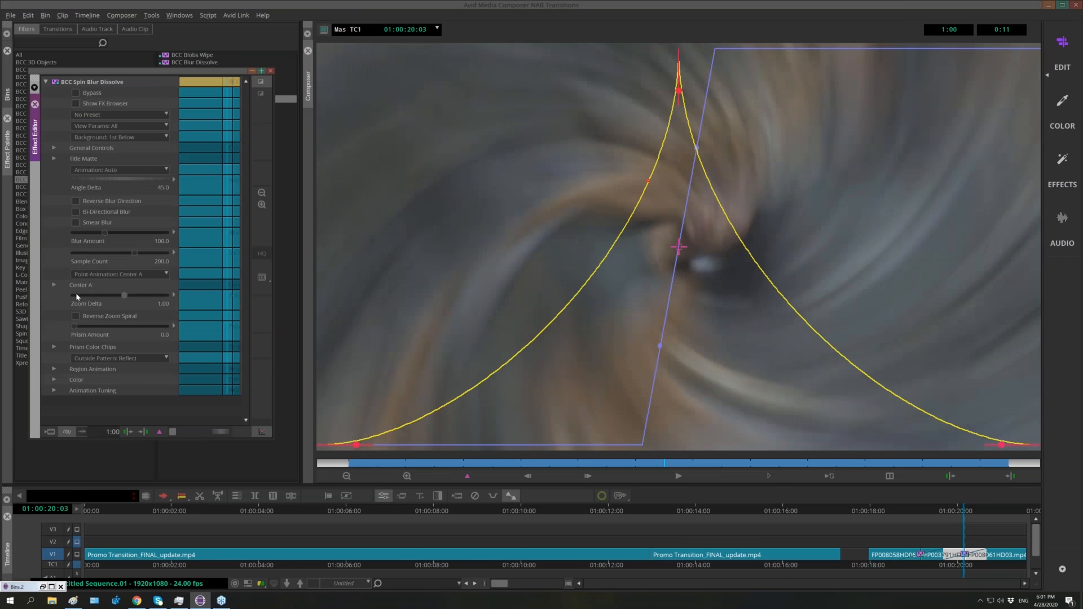
{"action": "left_click", "coordinate": [76, 294]}
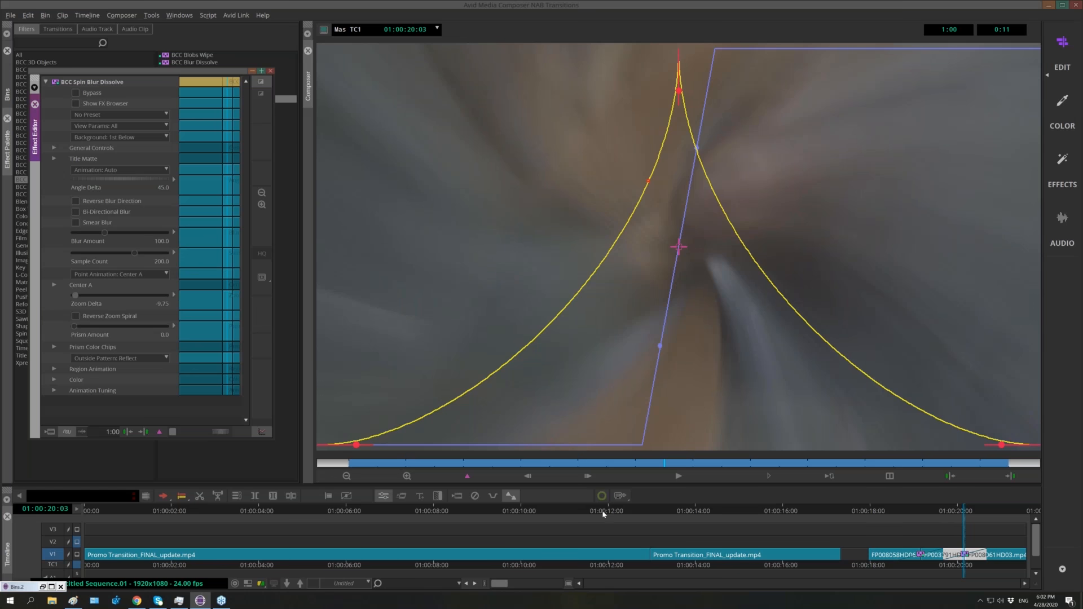
Play the promo transition clips from 01:00:03 and scrub to 01:00:16:04 in the second promo clip.
{"action": "left_click_drag", "start_coordinate": [603, 512], "coordinate": [216, 512]}
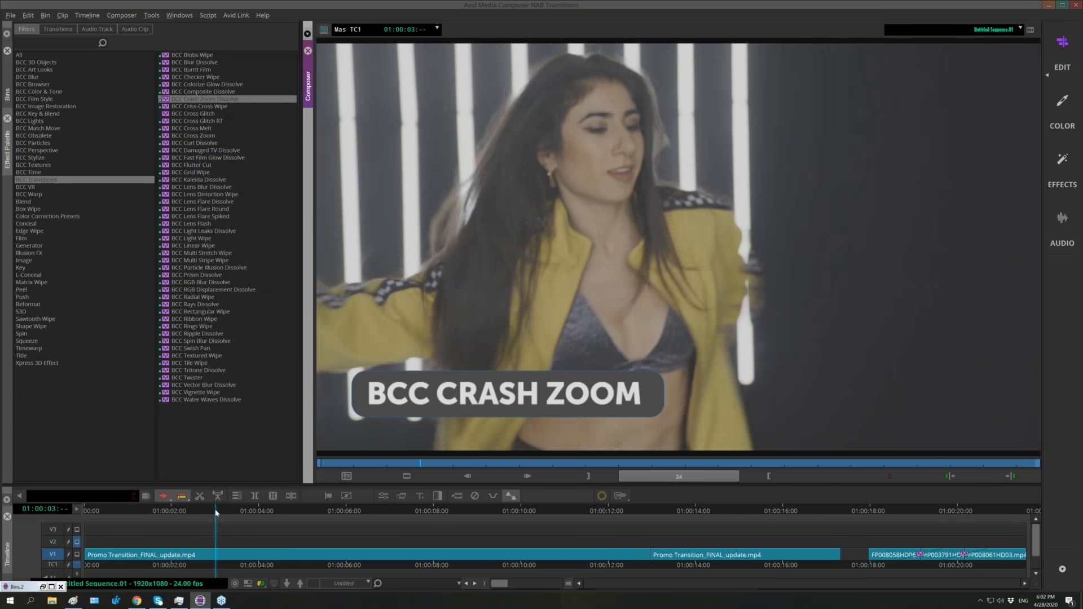
{"action": "key", "text": "space"}
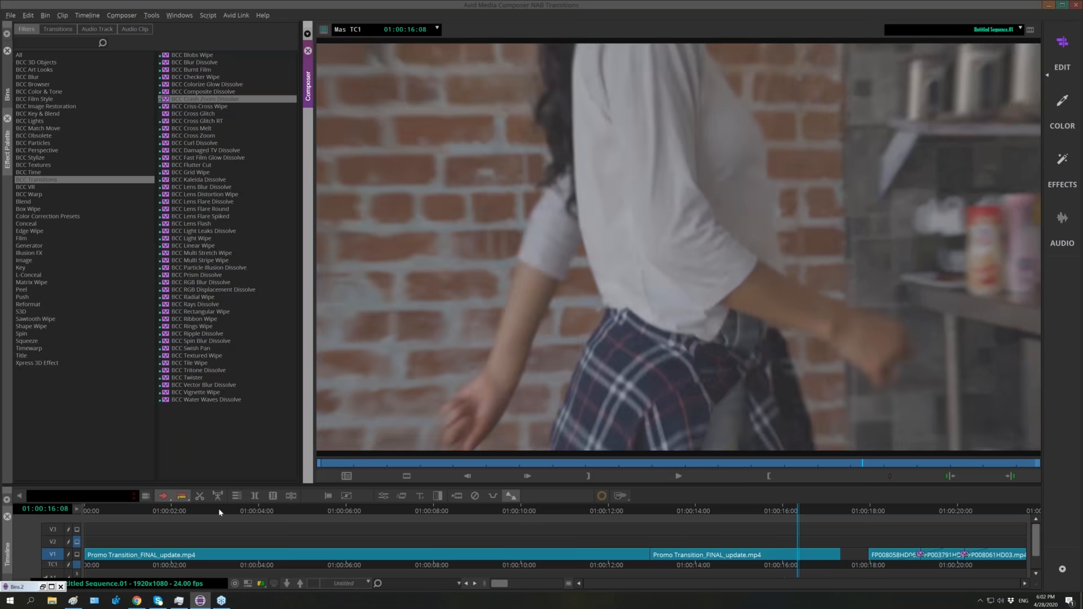
{"action": "left_click", "coordinate": [219, 512]}
{"action": "left_click_drag", "start_coordinate": [218, 511], "coordinate": [790, 558]}
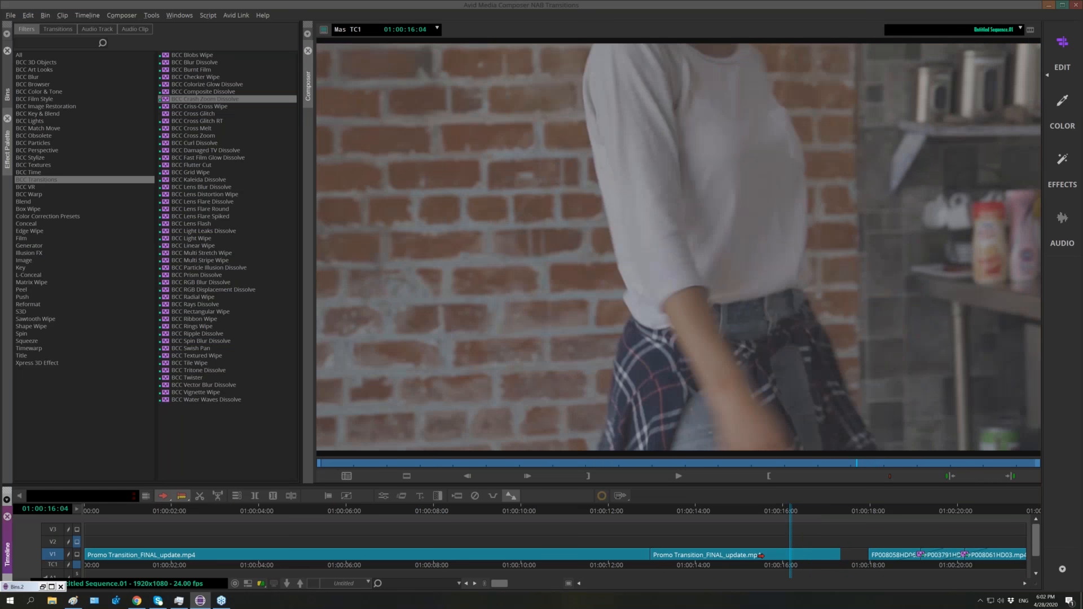